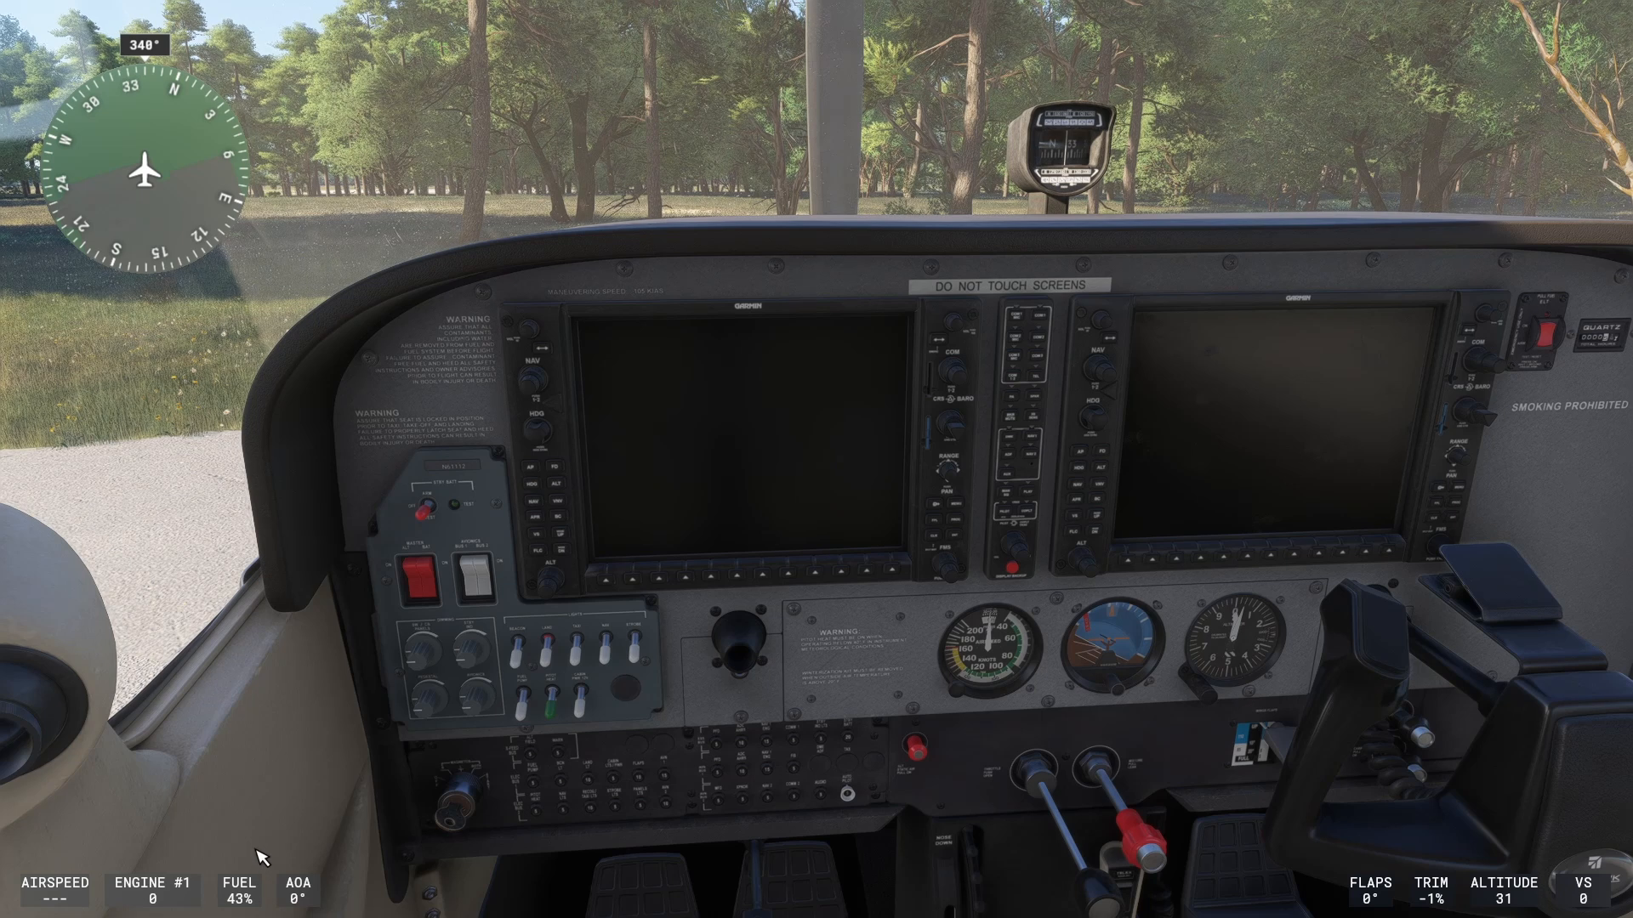
- Open the Controls settings from the pause menu for the VelocityOne Flight Yoke
key("Escape")
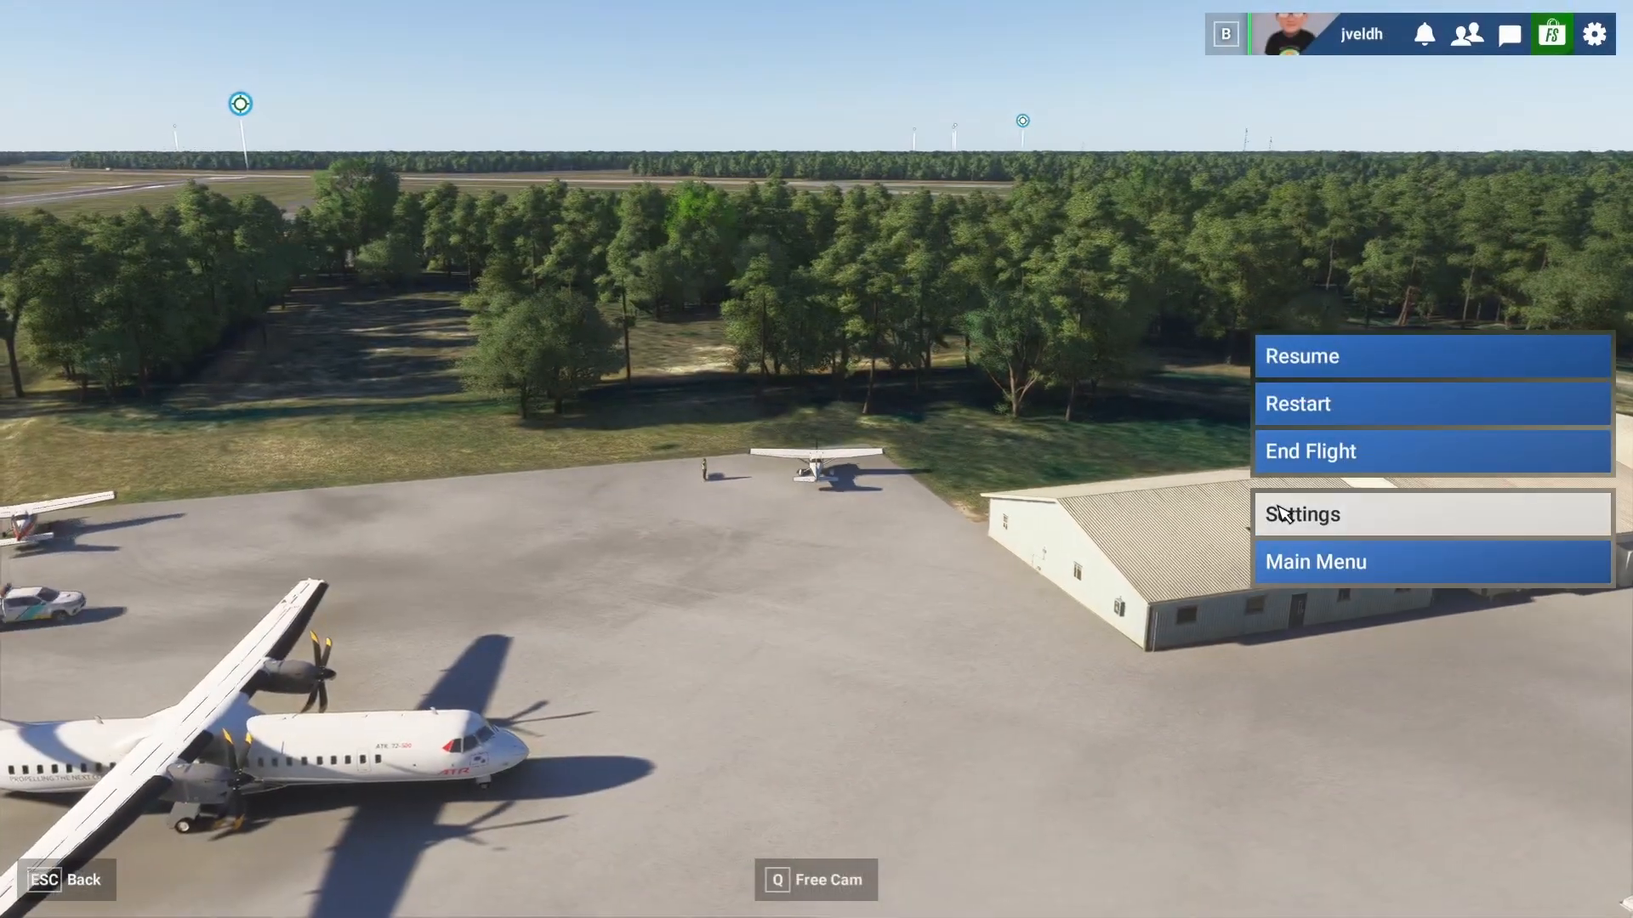
left_click(1283, 513)
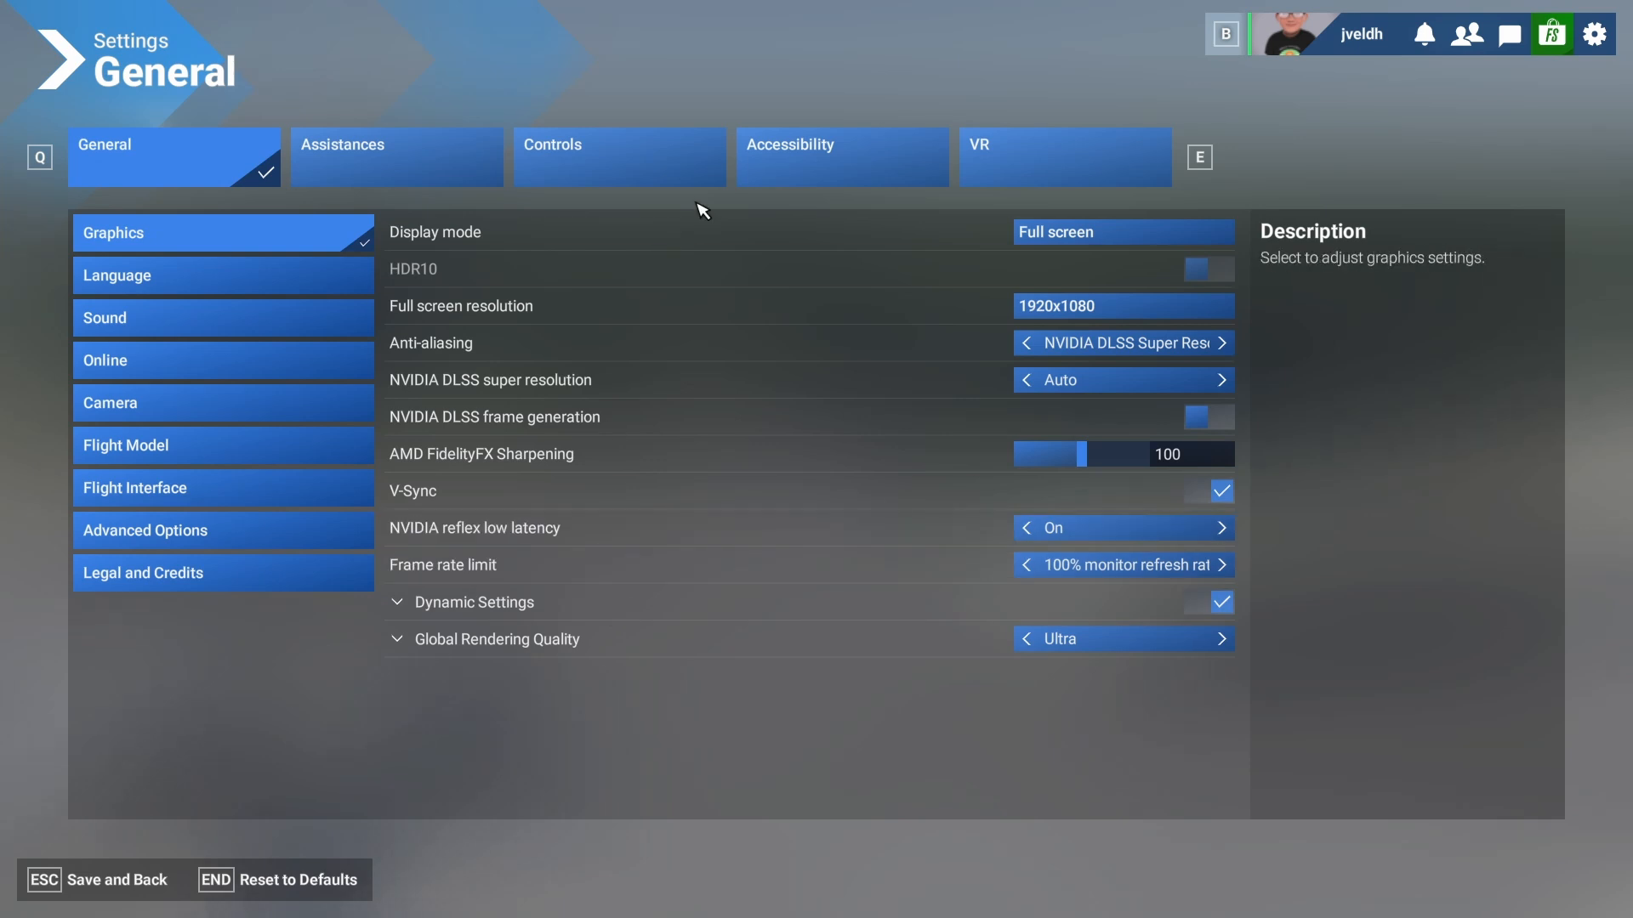
left_click(584, 161)
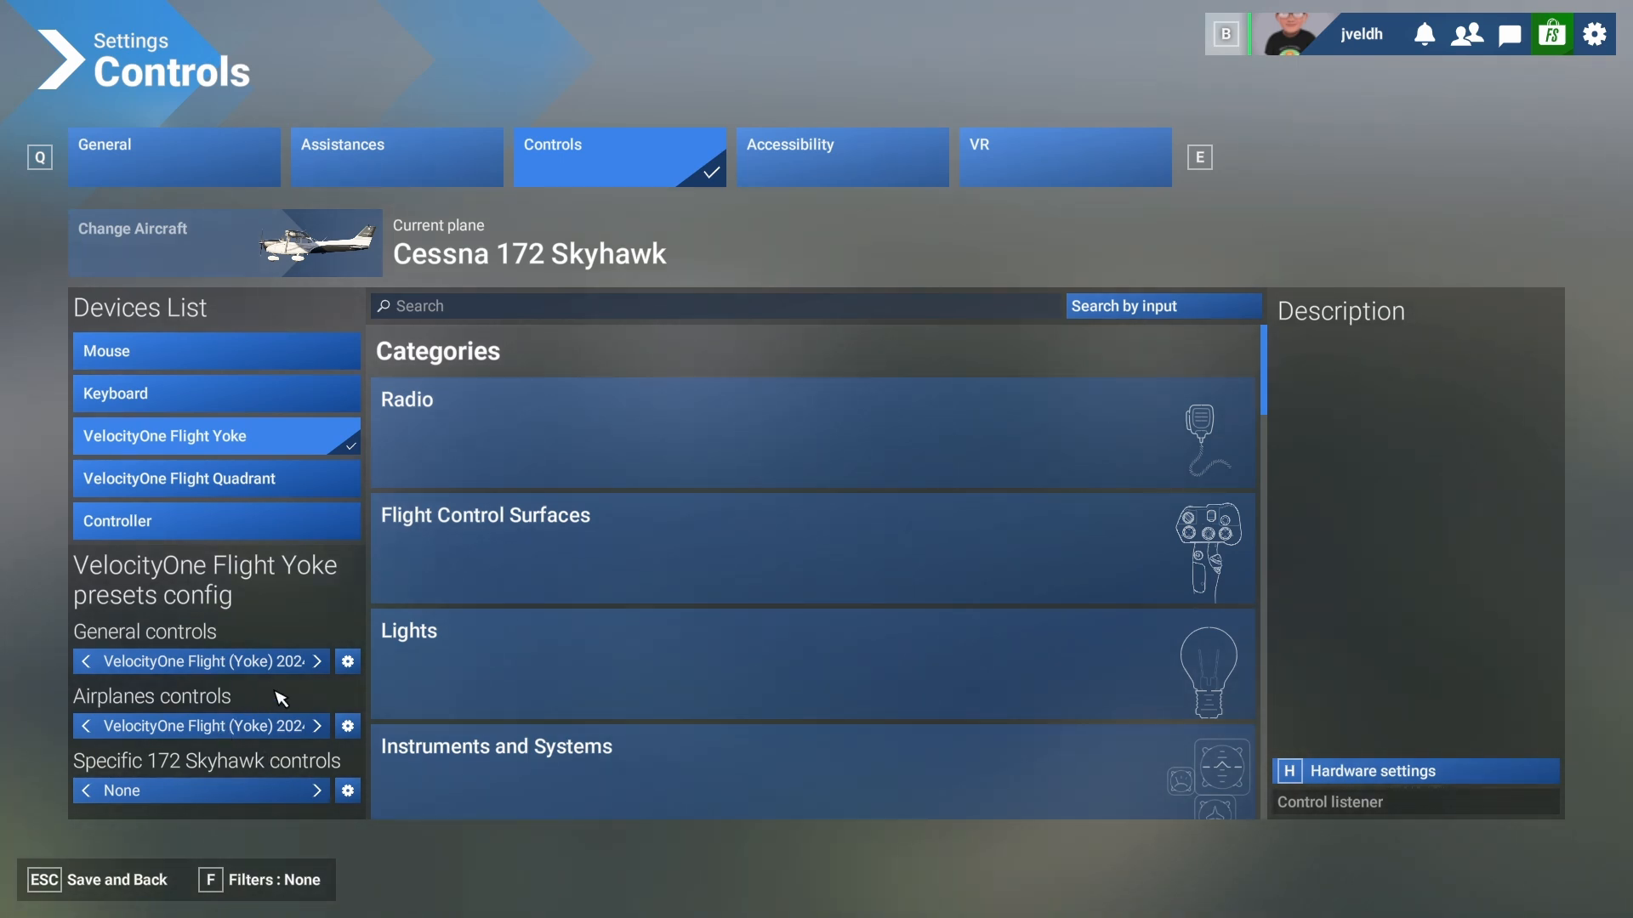
- Duplicate the Airplanes controls profile under the name 'VelocityOne Flight (Yoke) msfs custom'
left_click(344, 727)
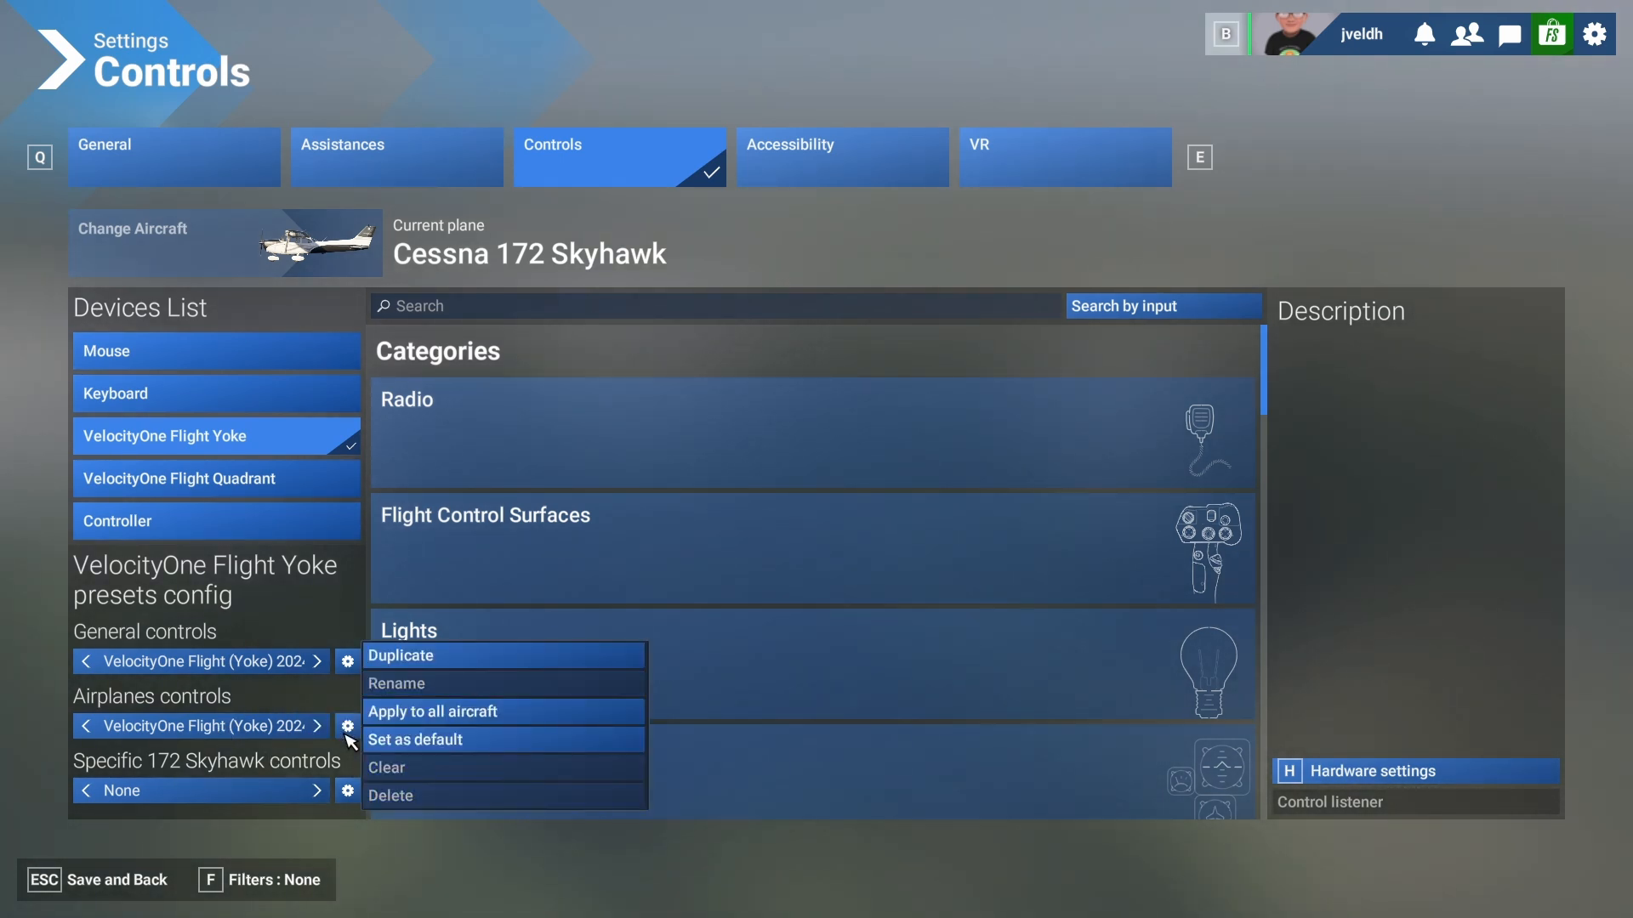
left_click(425, 656)
left_click(719, 417)
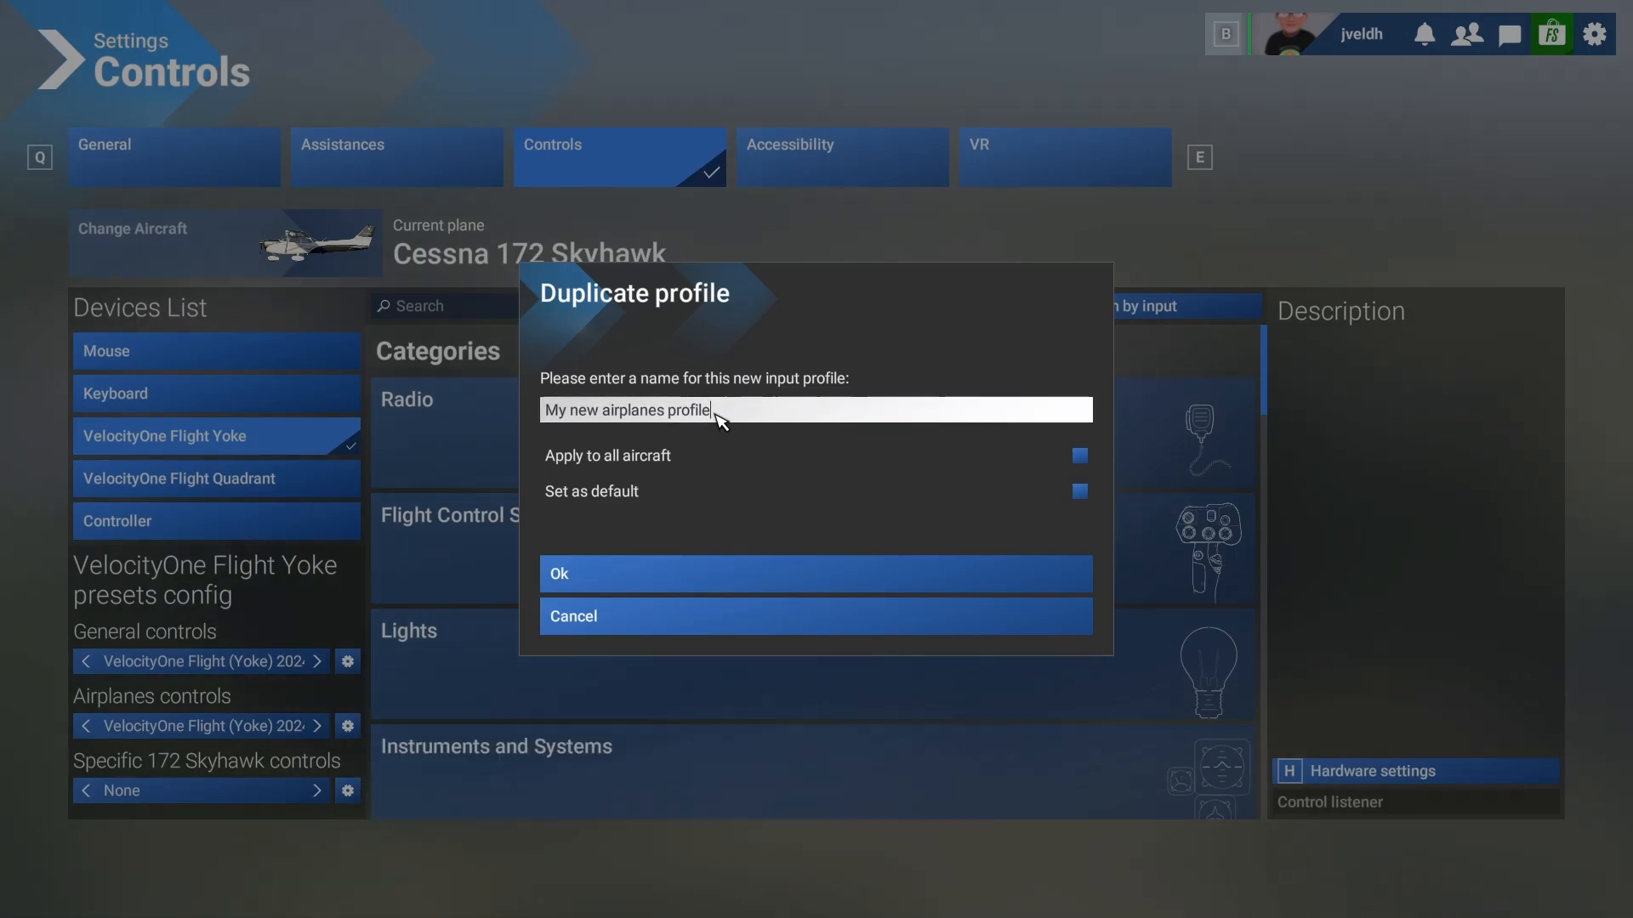
key("BackSpace")
key("BackSpace")
key("BackSpace")
key("BackSpace")
key("BackSpace")
key("BackSpace")
key("BackSpace")
key("BackSpace")
key("BackSpace")
key("BackSpace")
key("BackSpace")
key("BackSpace")
key("BackSpace")
key("BackSpace")
key("BackSpace")
key("BackSpace")
key("BackSpace")
key("BackSpace")
key("BackSpace")
key("BackSpace")
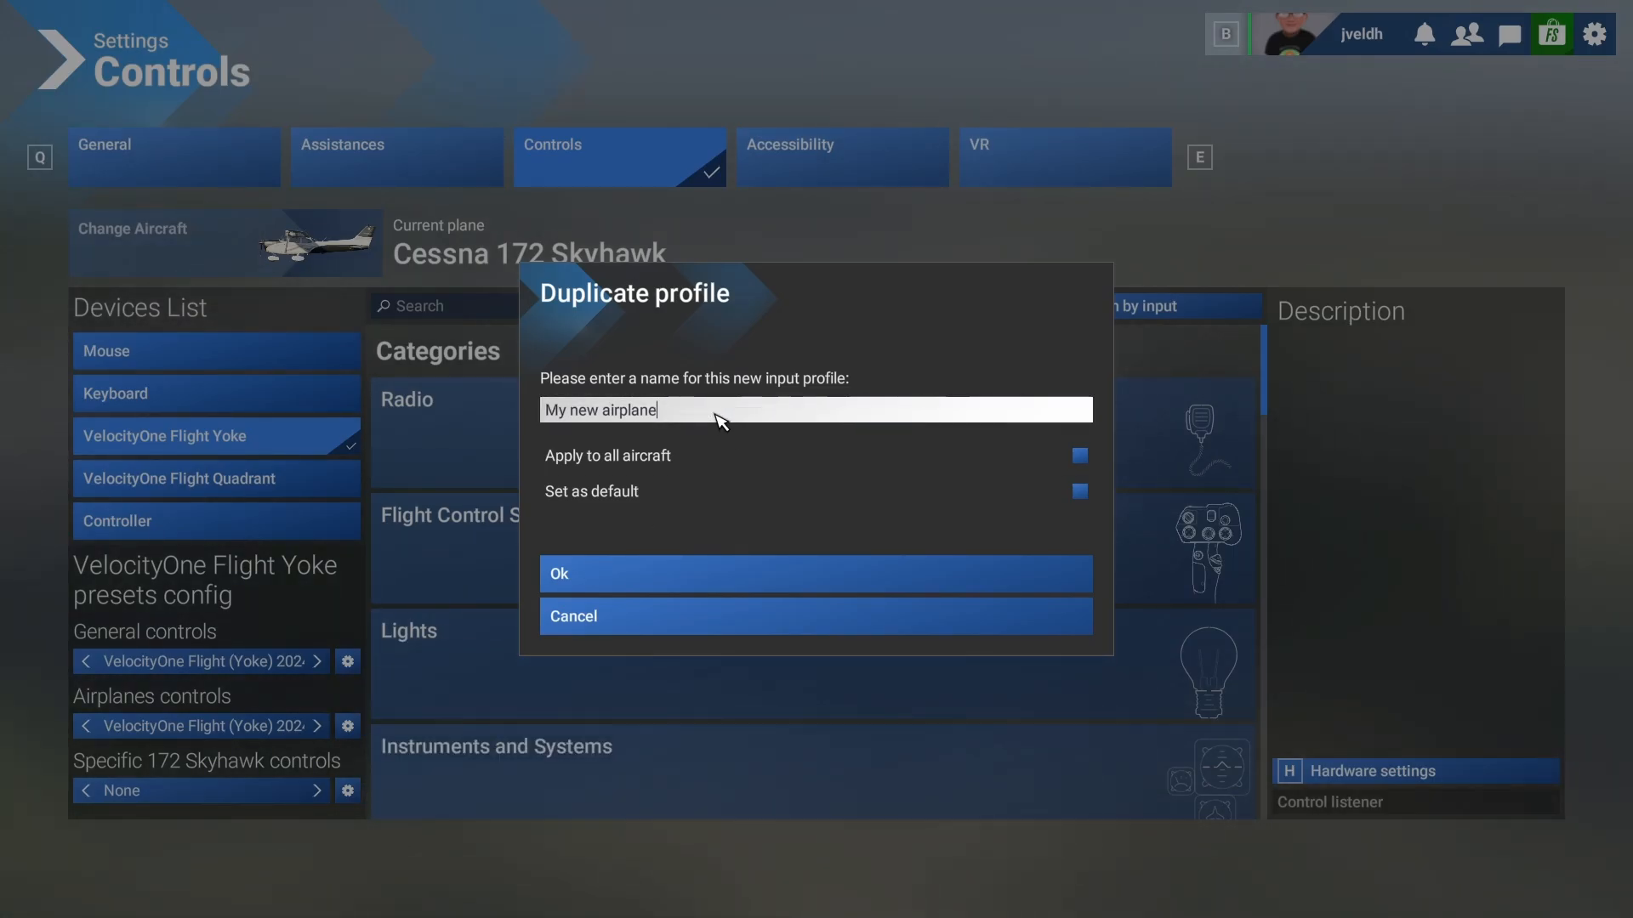
type("Ve")
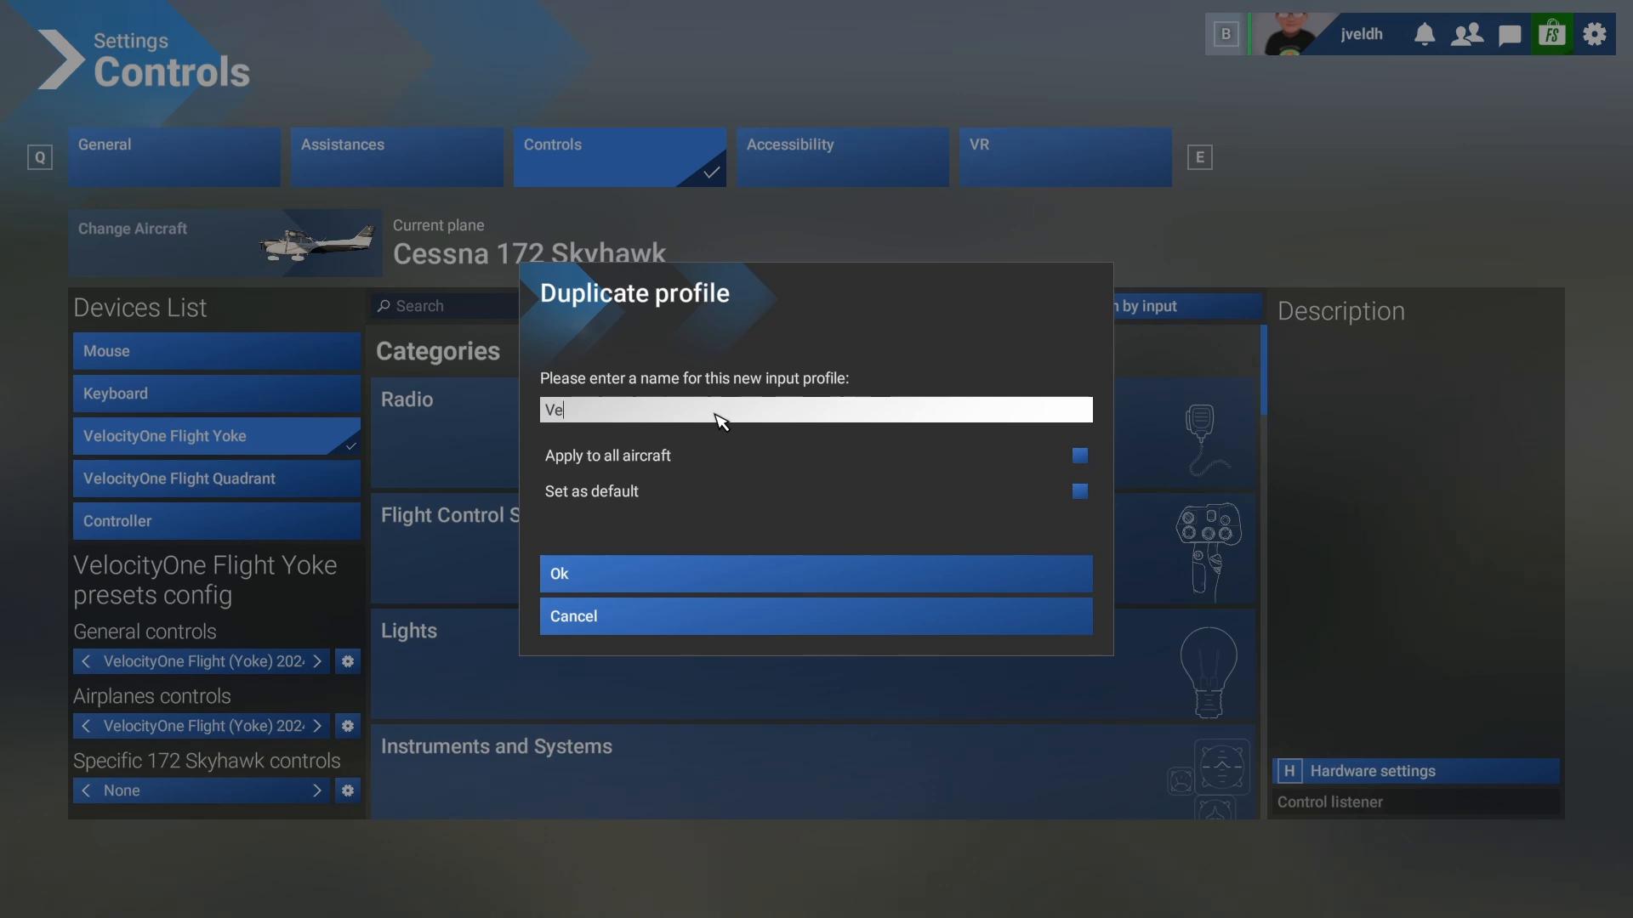
type("loci")
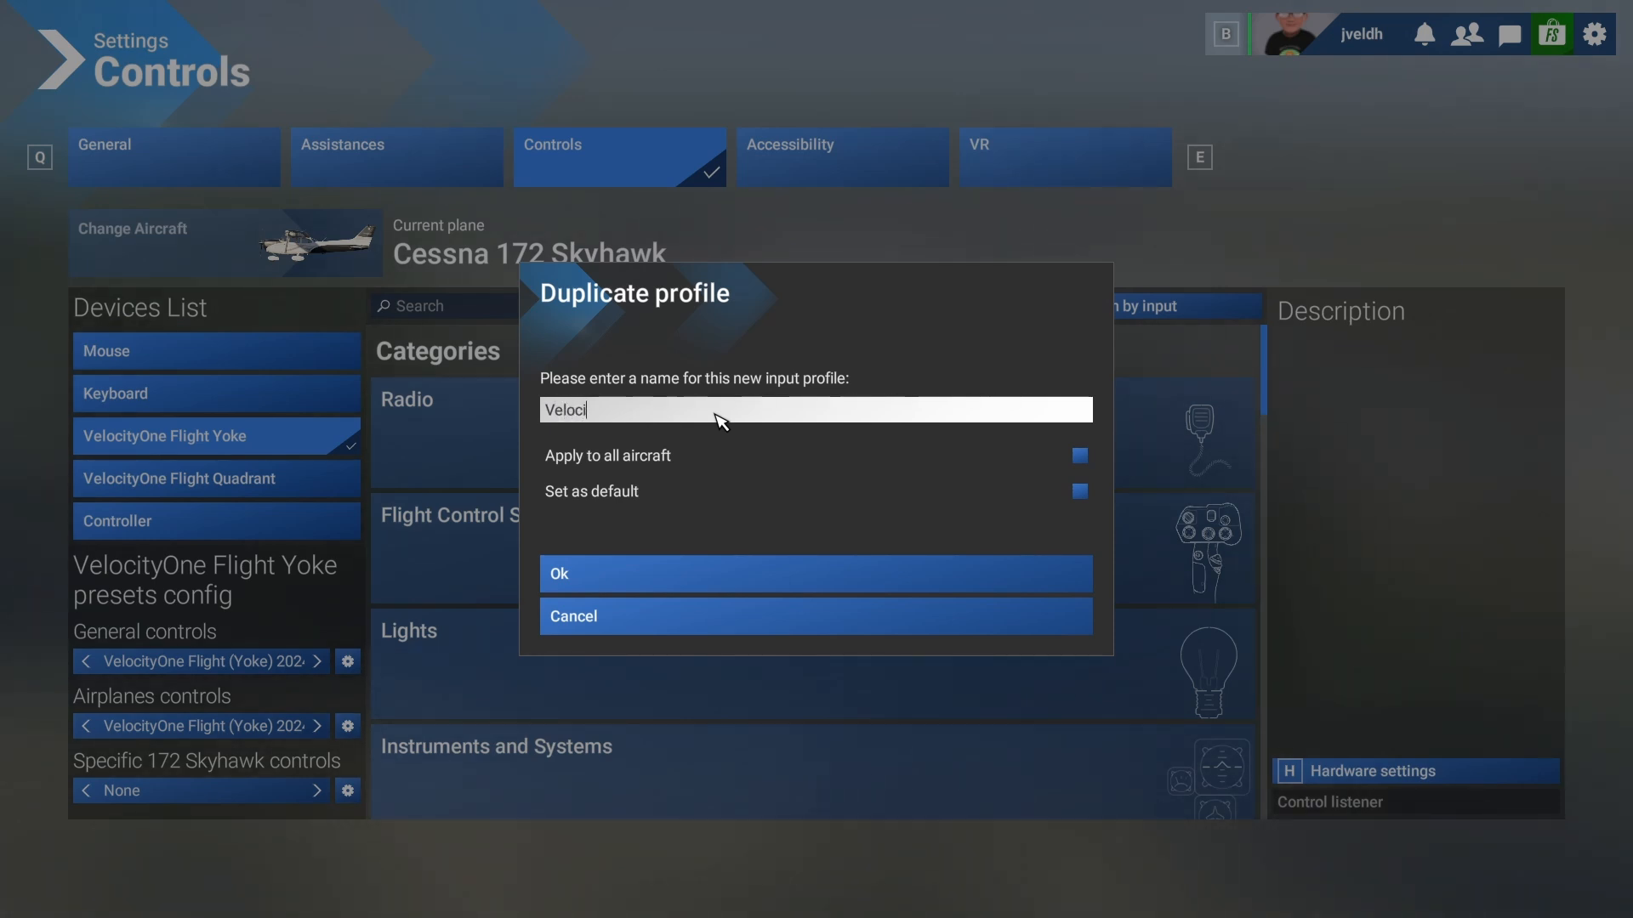
type("tyOn")
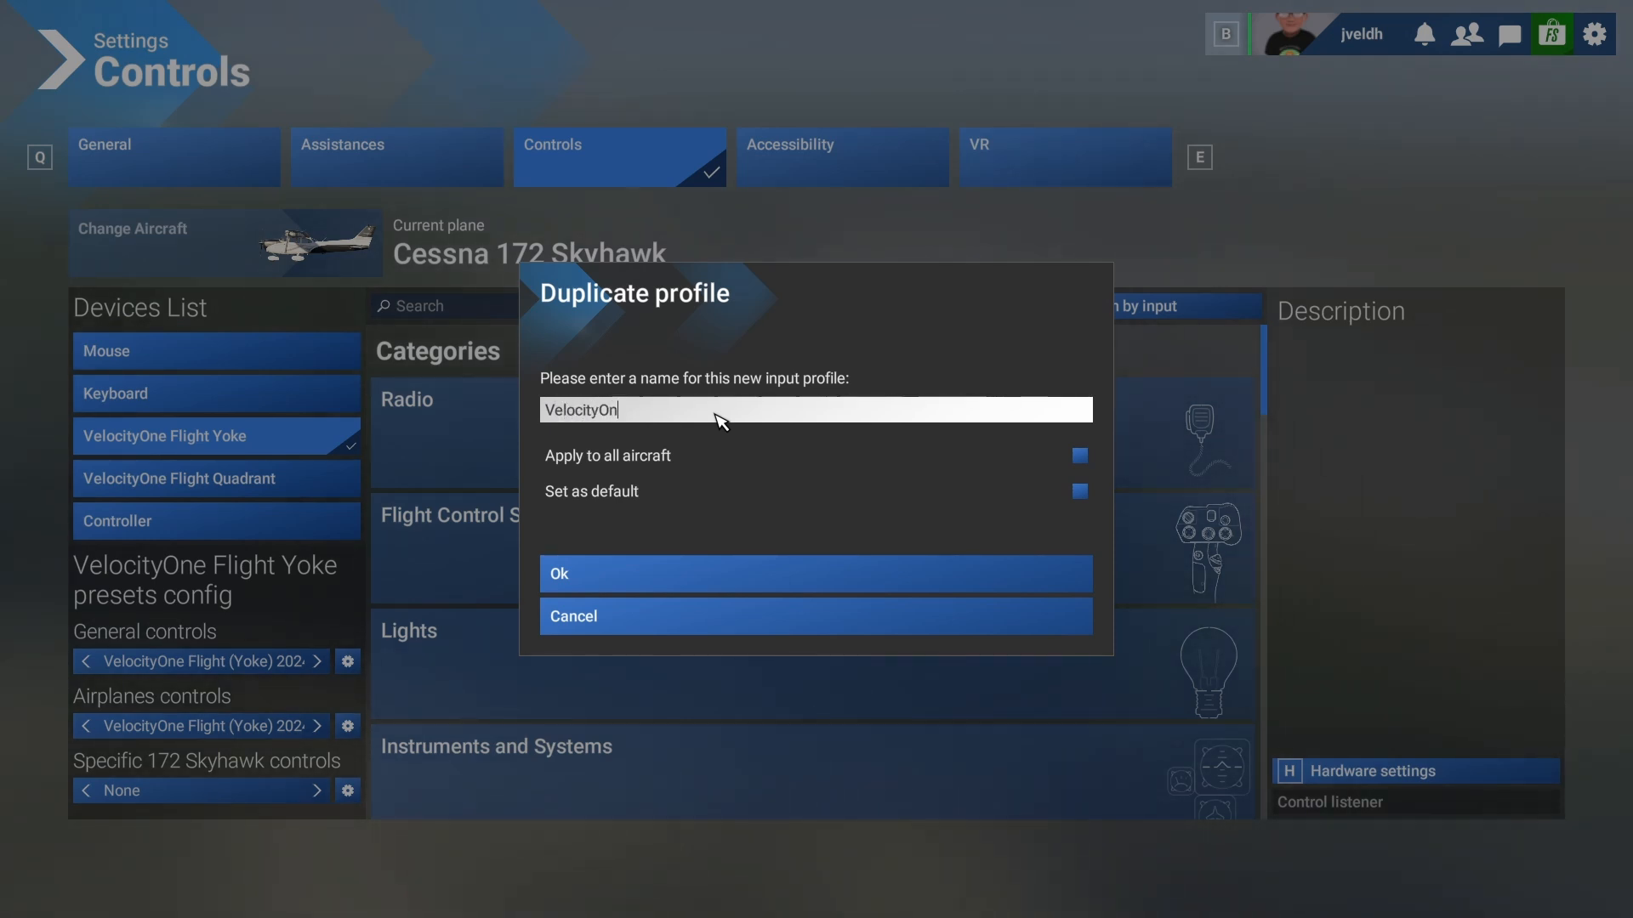
type("e Flight")
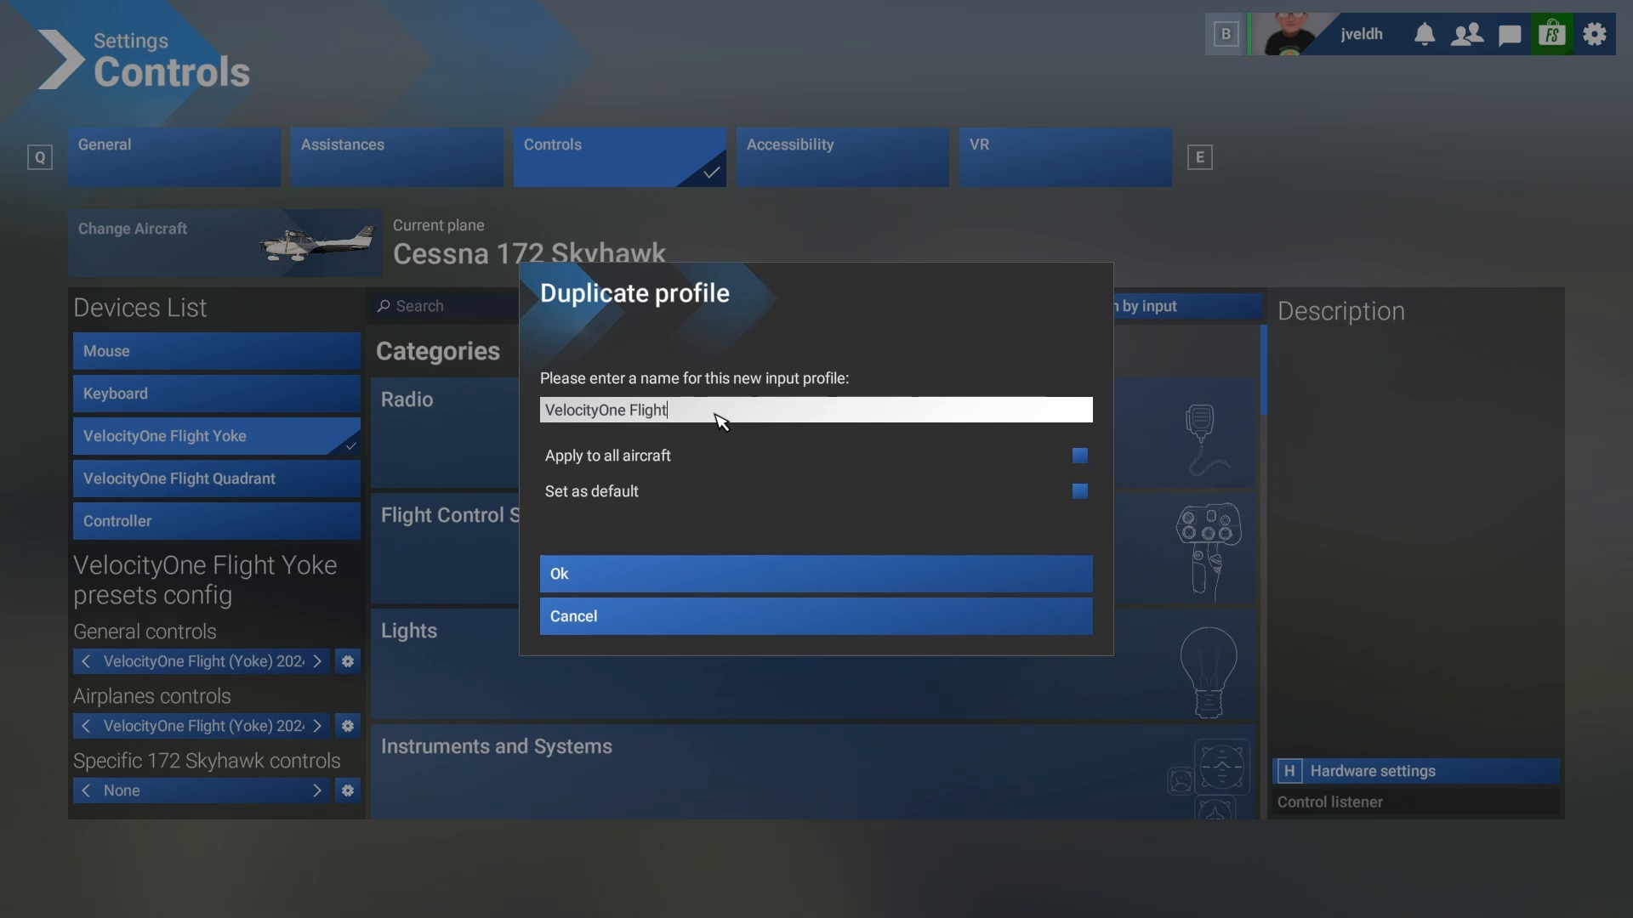
type(" (Yoke) ms")
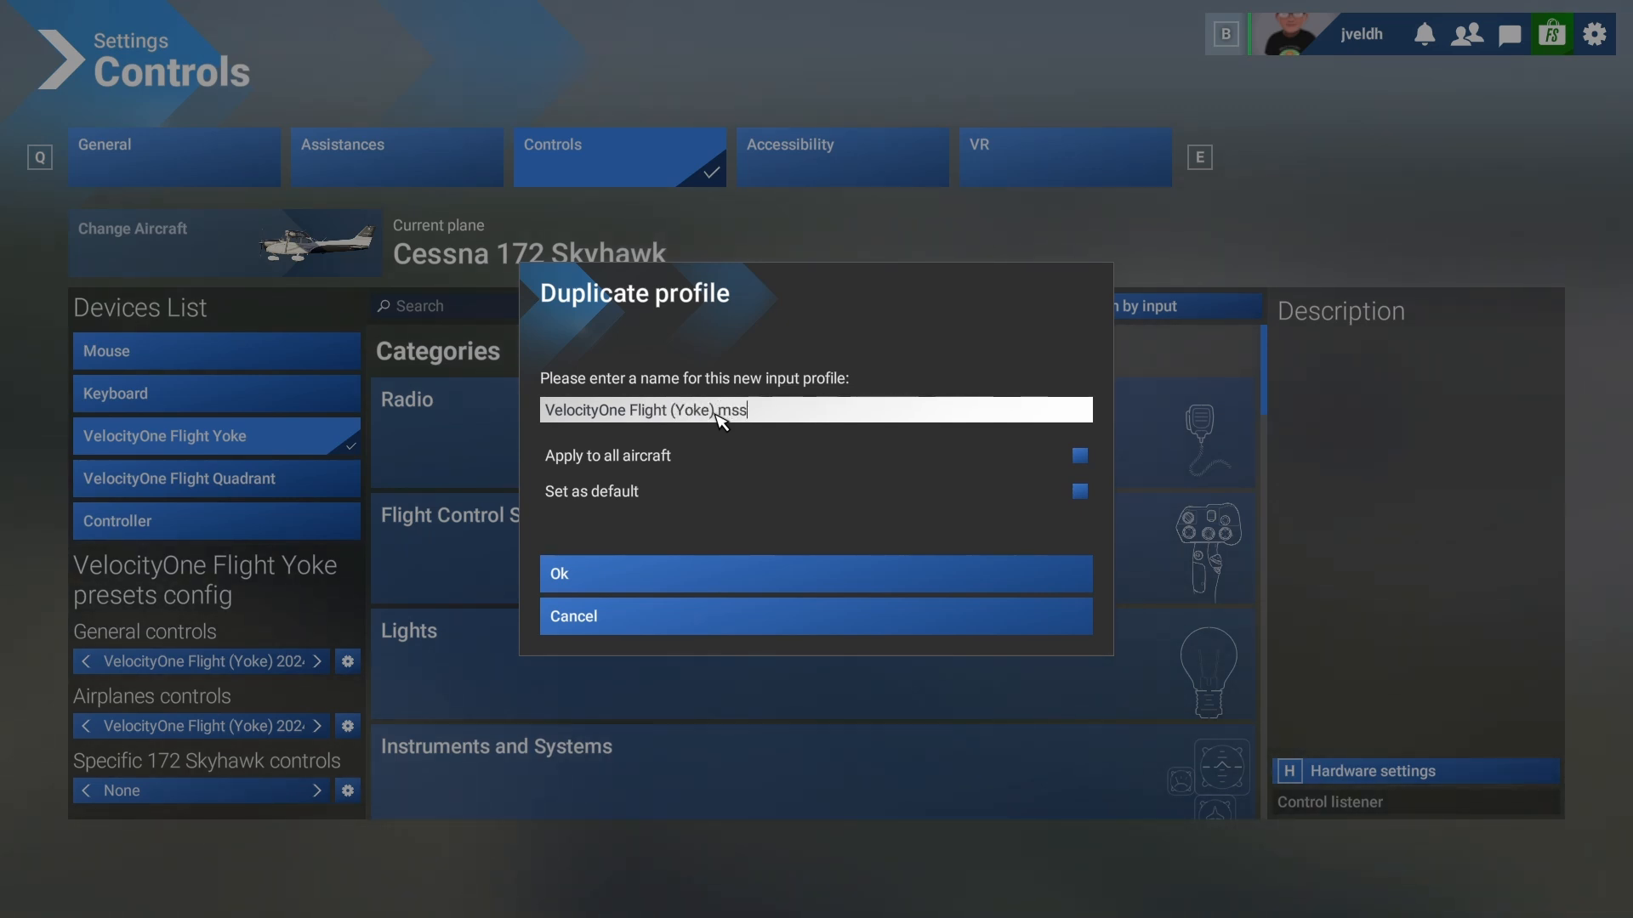
type("fs custom")
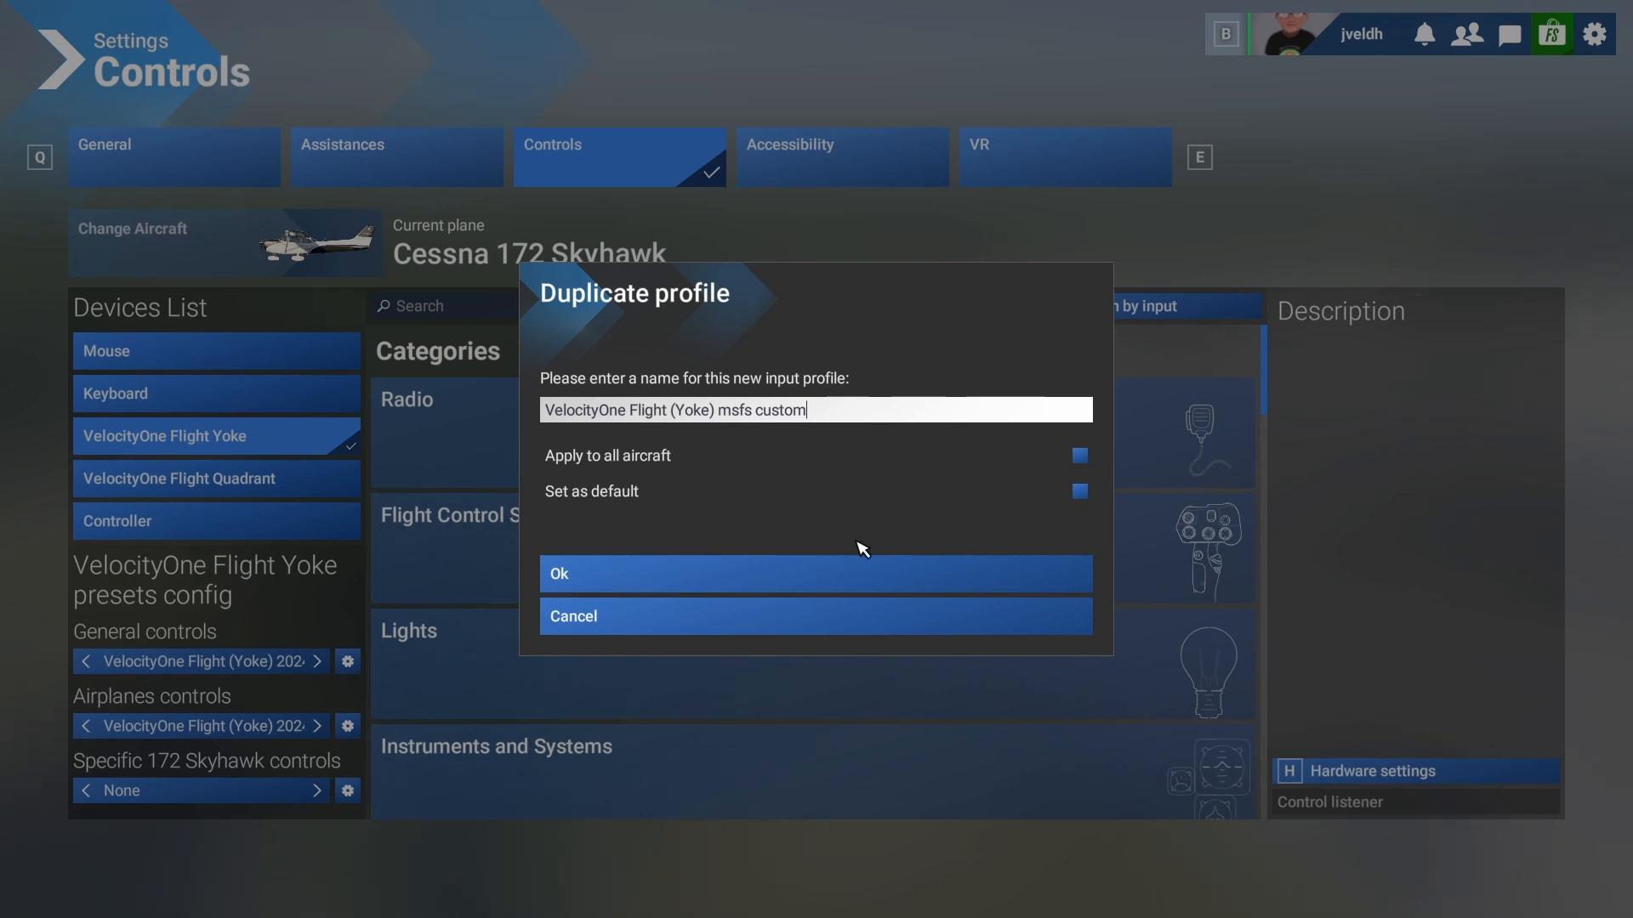
left_click(674, 586)
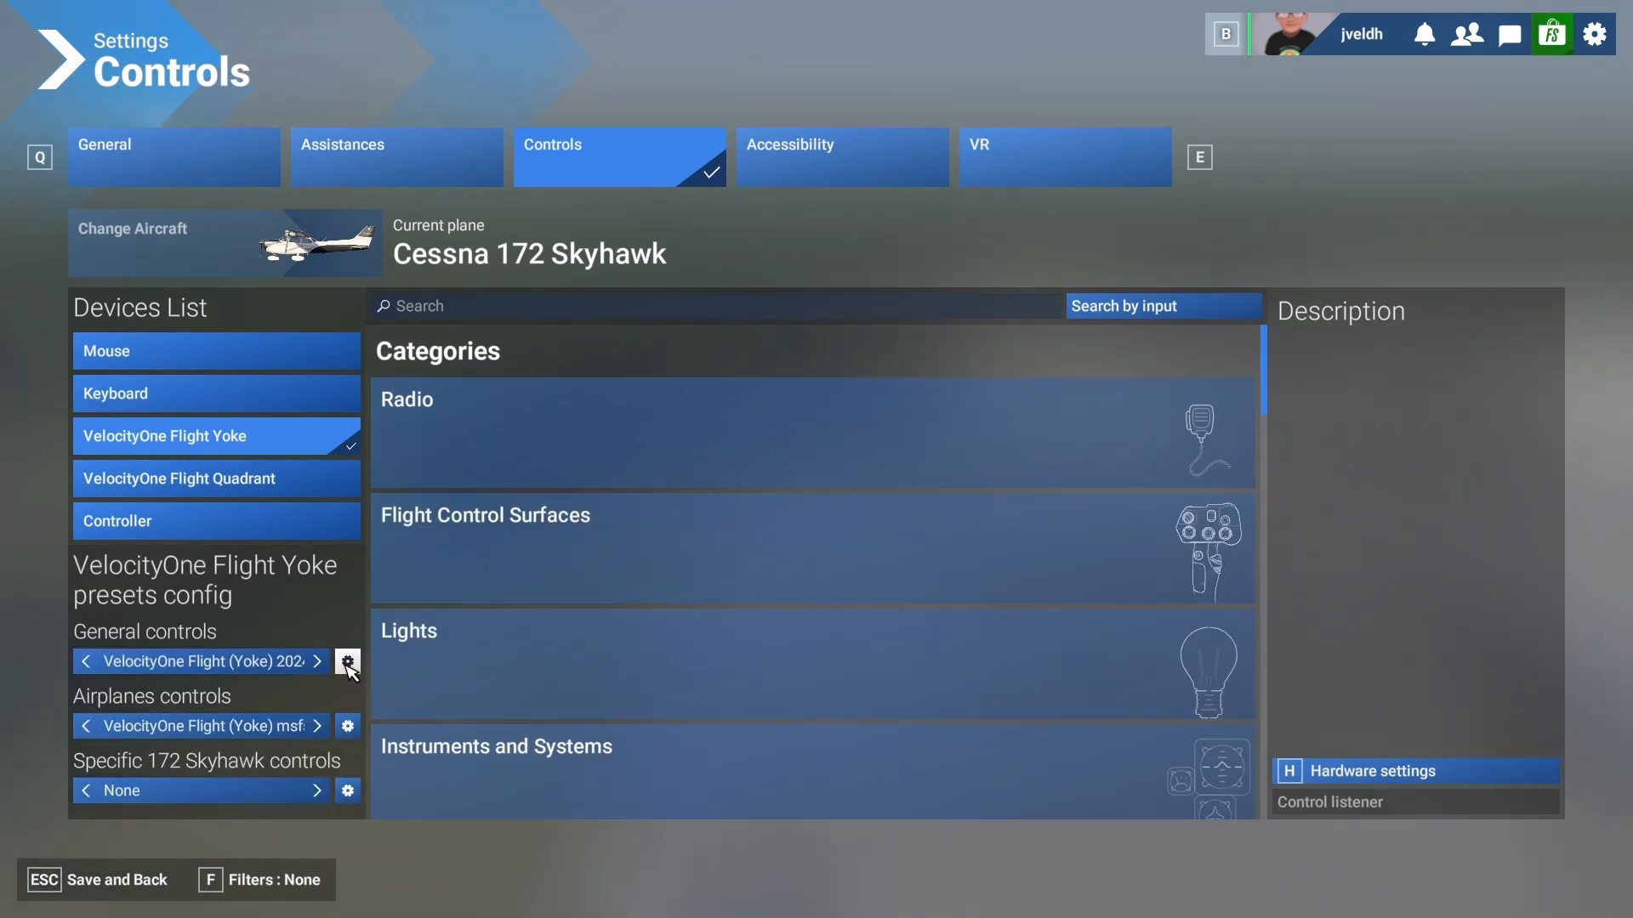
- Duplicate the General controls profile, also naming it 'VelocityOne Flight (Yoke) msfs custom'
left_click(348, 663)
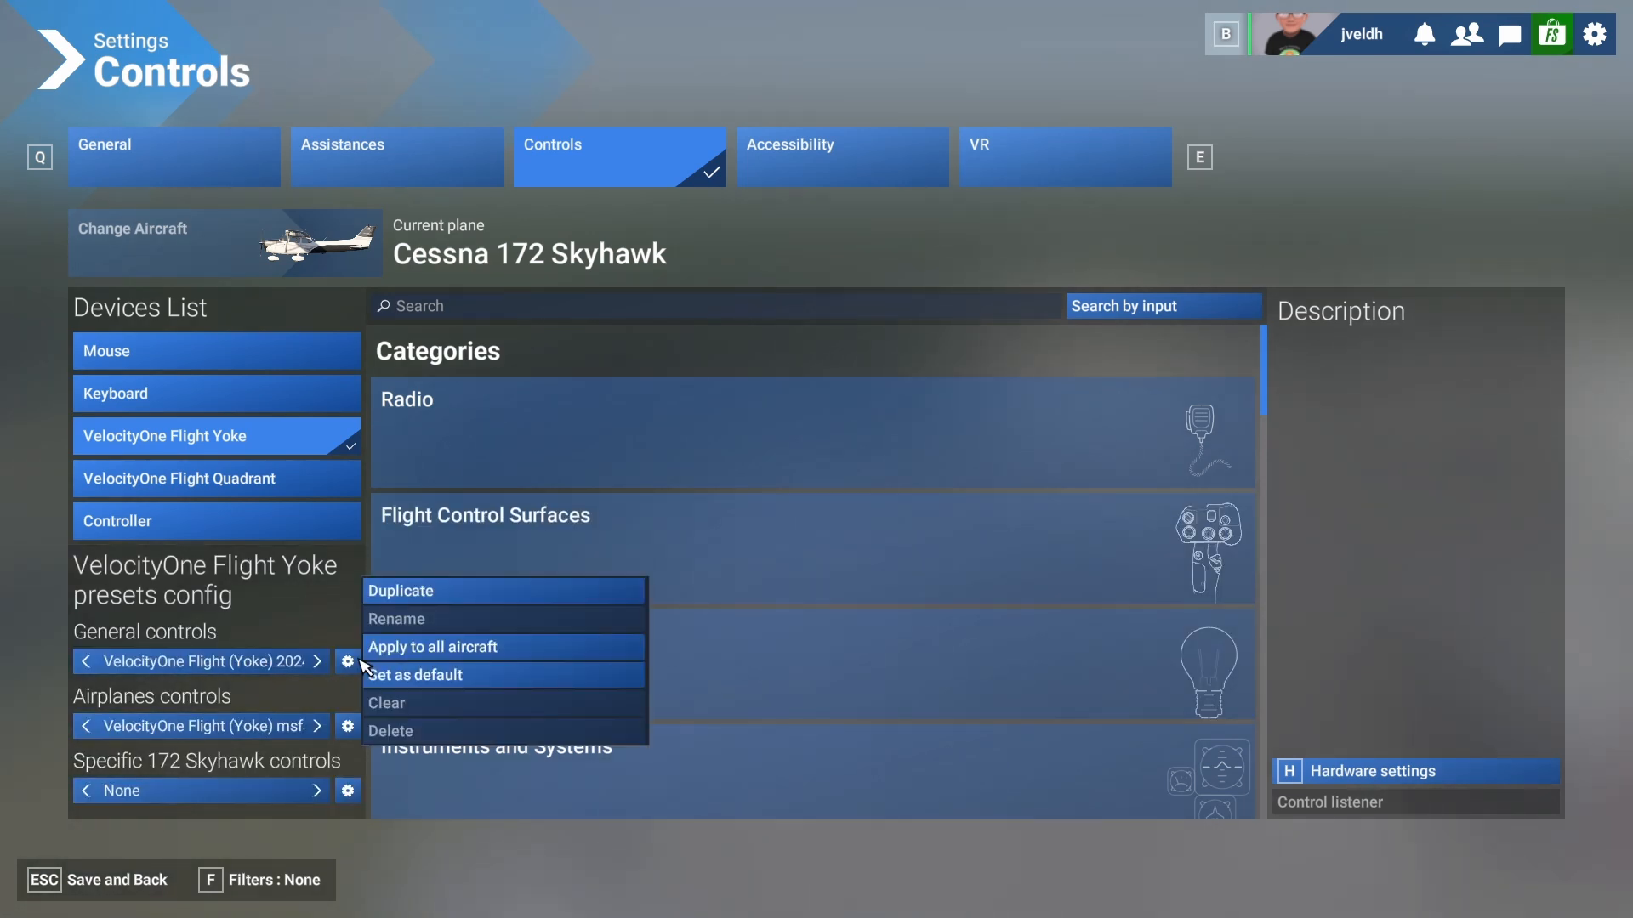
left_click(444, 590)
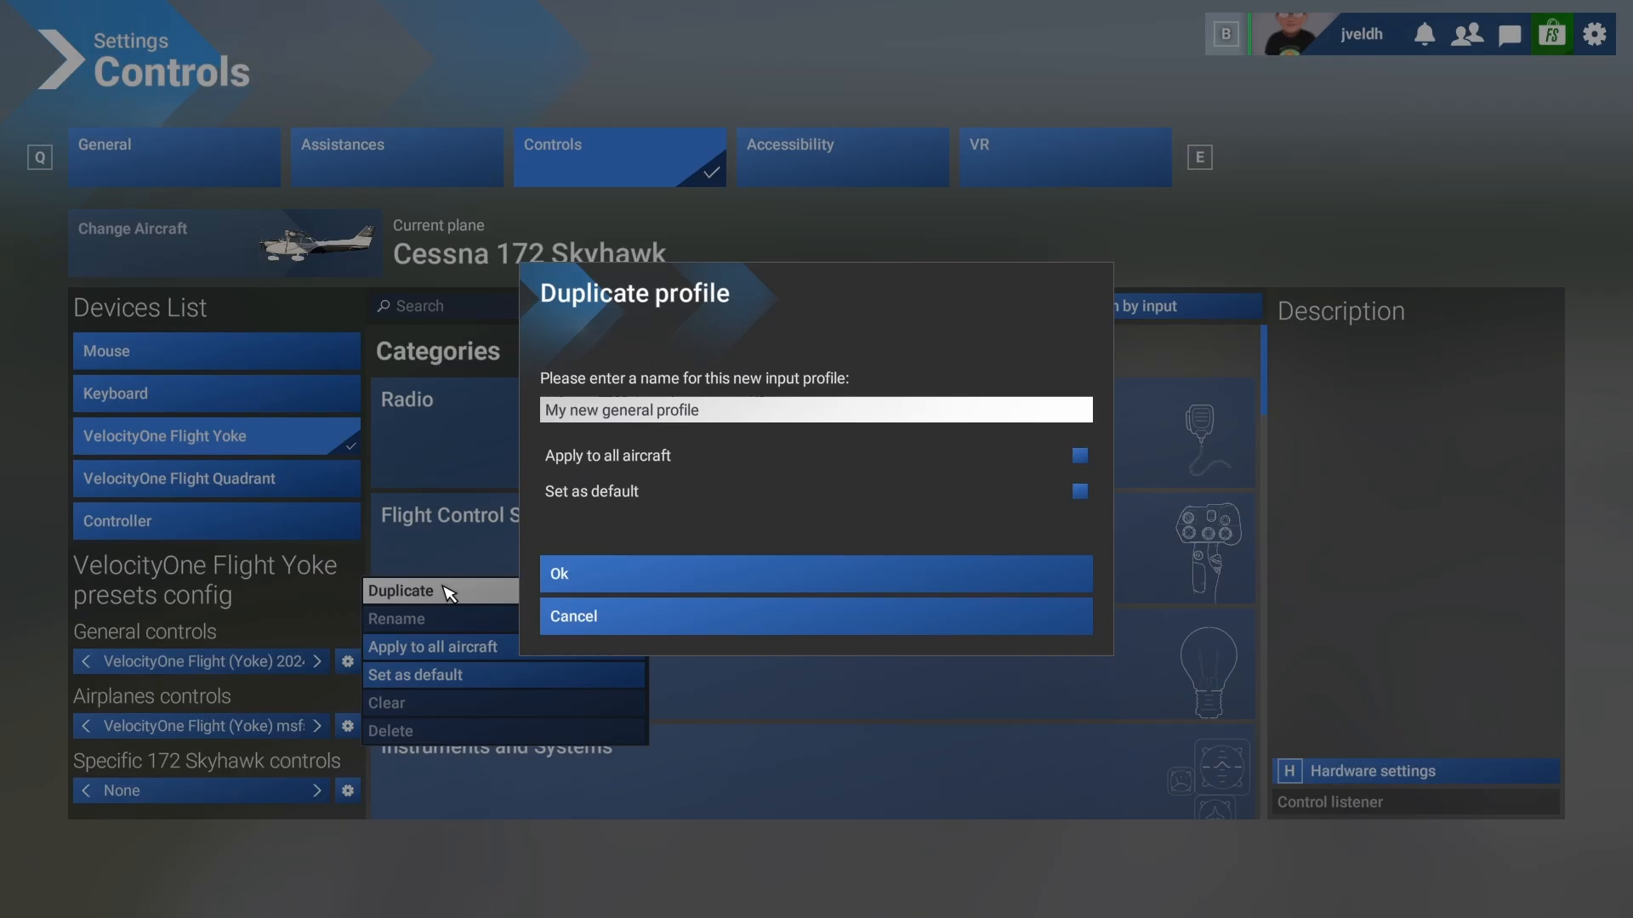
left_click(725, 420)
key("BackSpace")
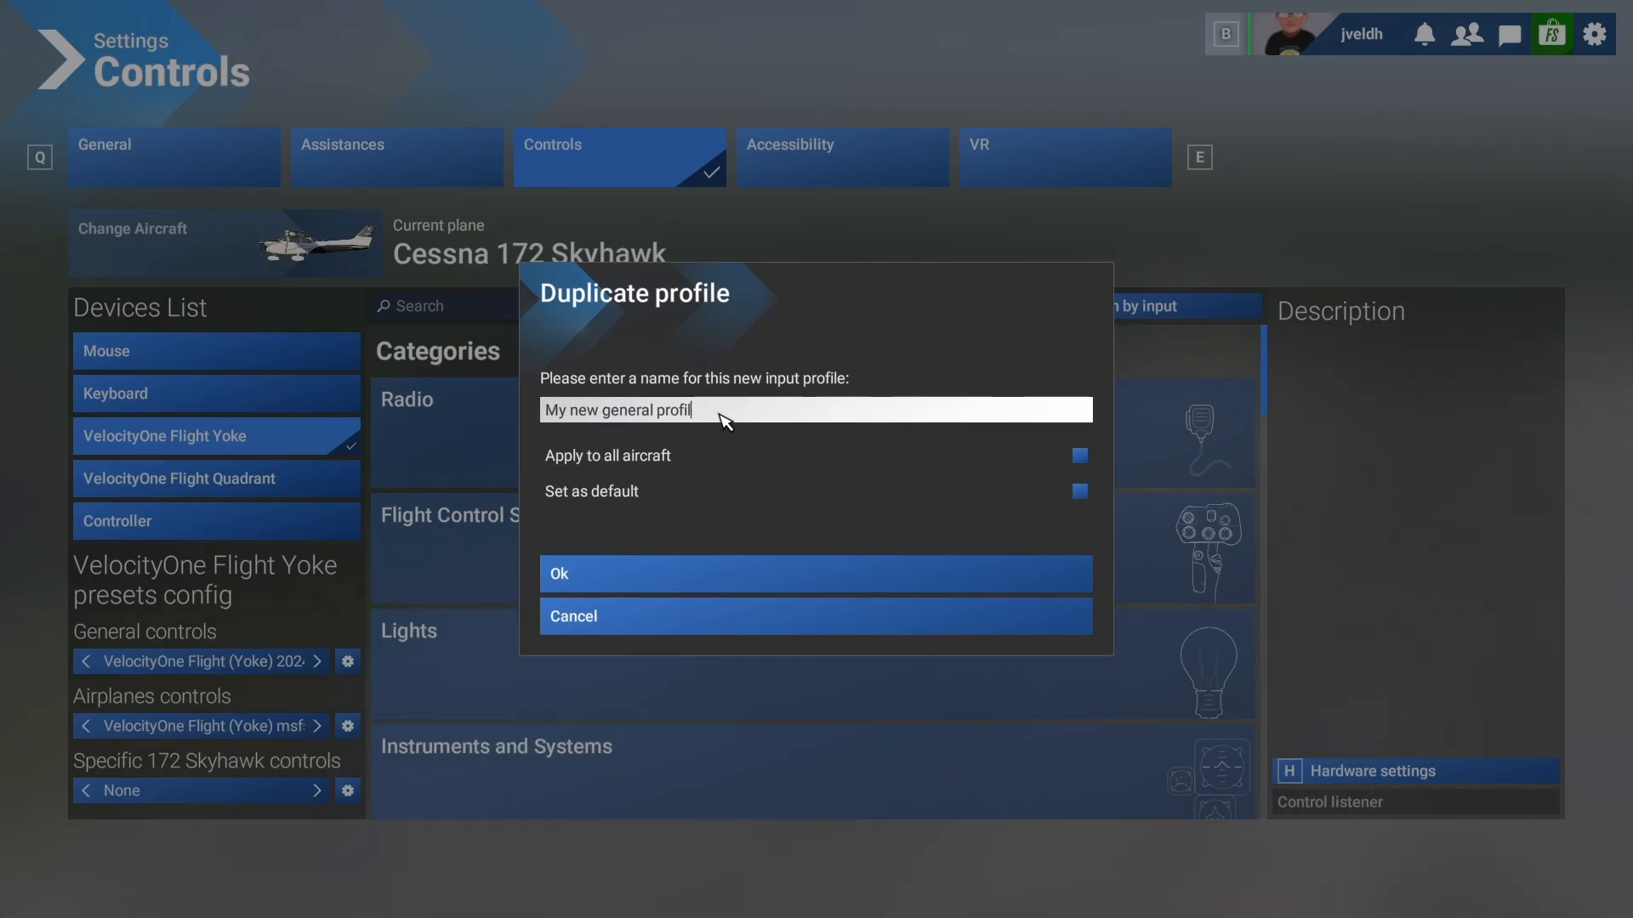
key("BackSpace")
key("BackSpace")
key("BackSpace")
key("BackSpace")
key("BackSpace")
key("BackSpace")
key("BackSpace")
key("BackSpace")
key("BackSpace")
key("BackSpace")
key("BackSpace")
key("BackSpace")
key("BackSpace")
key("BackSpace")
key("BackSpace")
key("BackSpace")
key("BackSpace")
key("BackSpace")
key("BackSpace")
key("BackSpace")
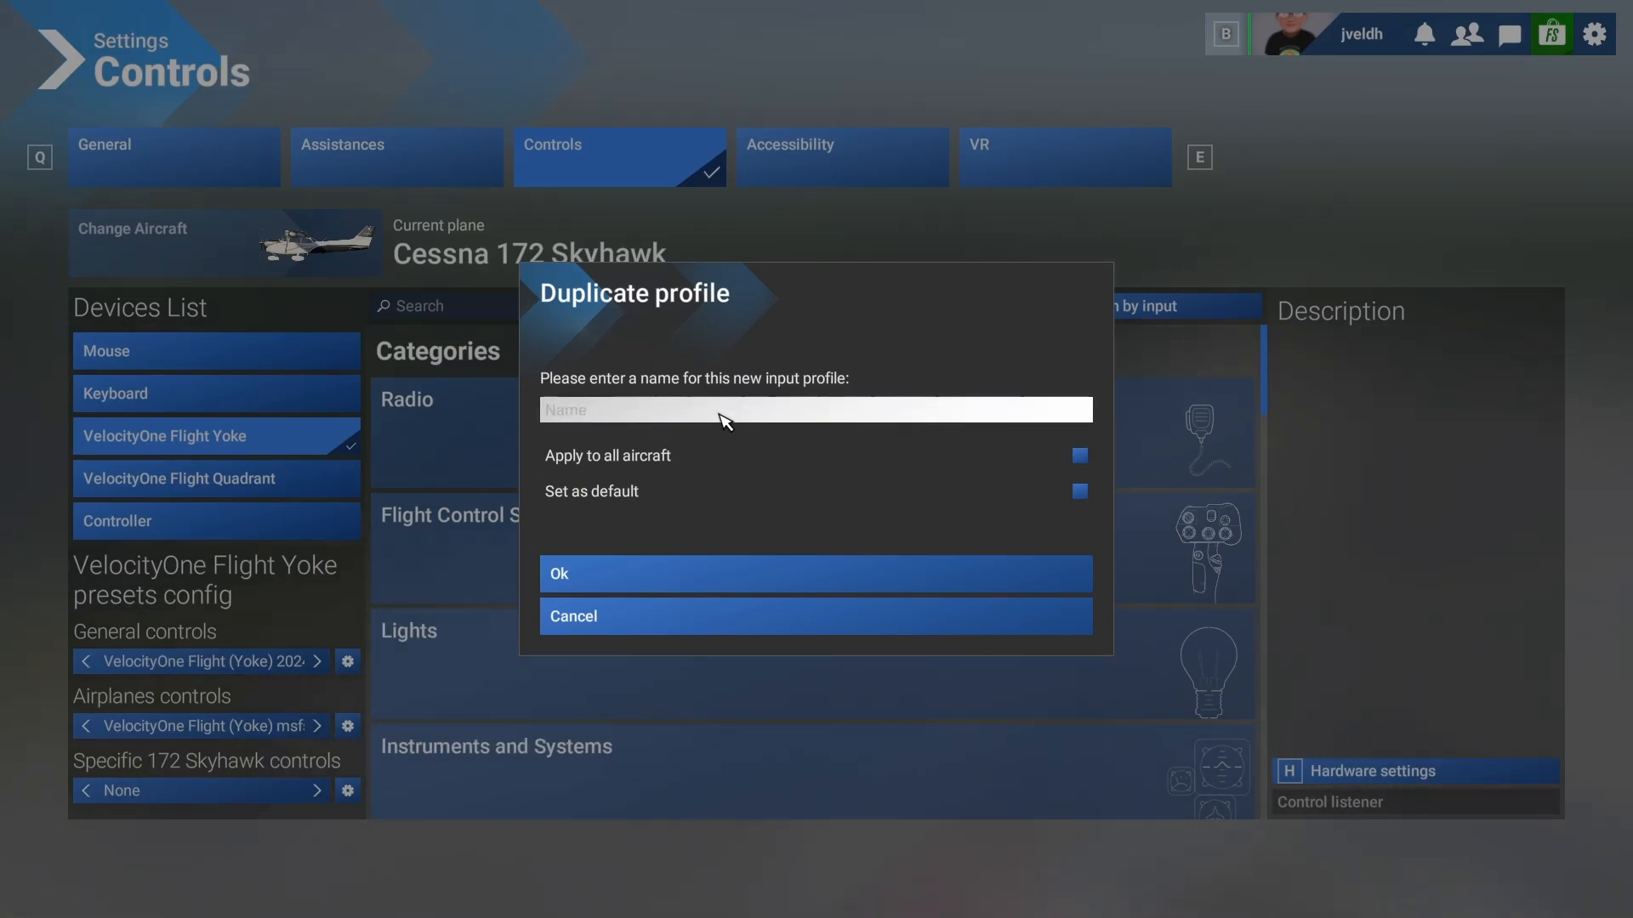
type("Veloci")
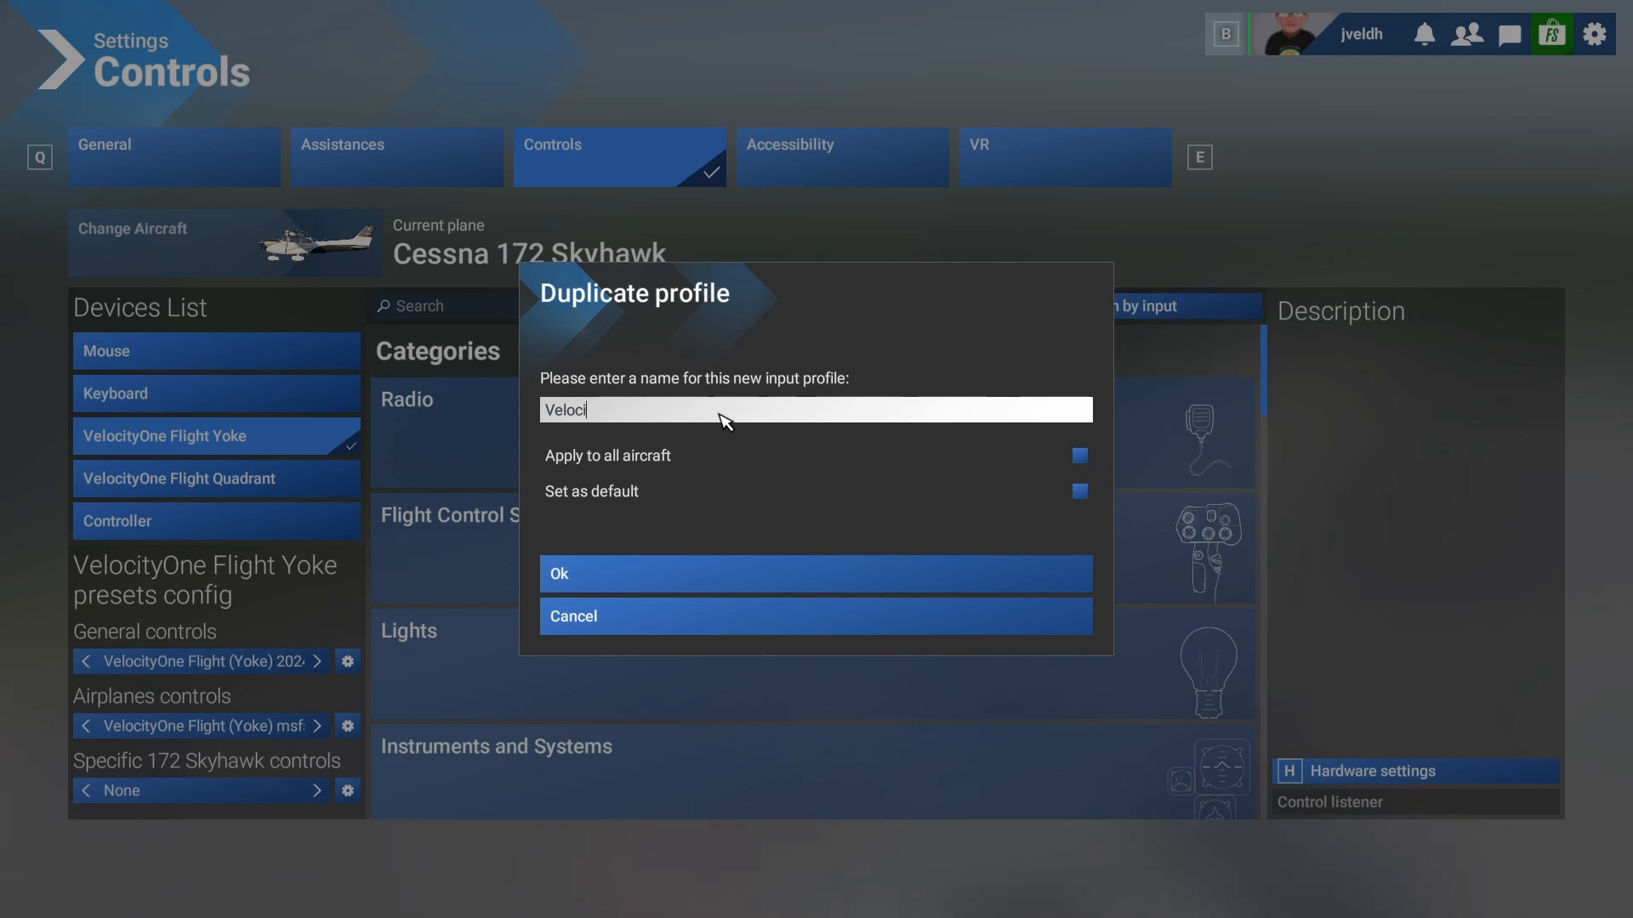
type("tyOne Fl")
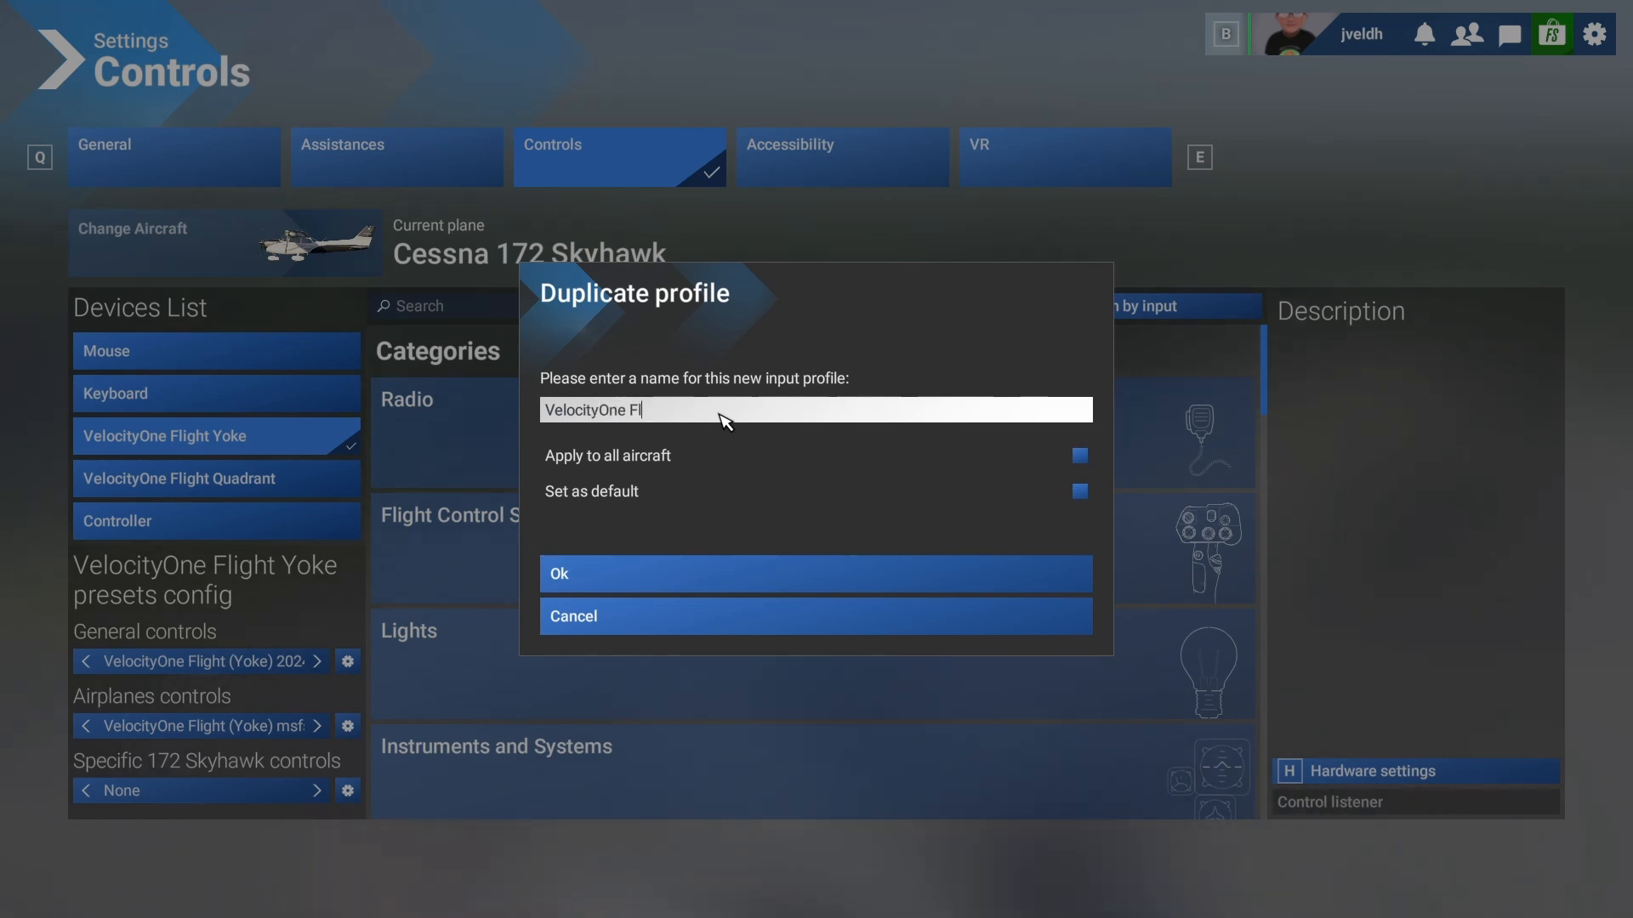
type("ight (Y")
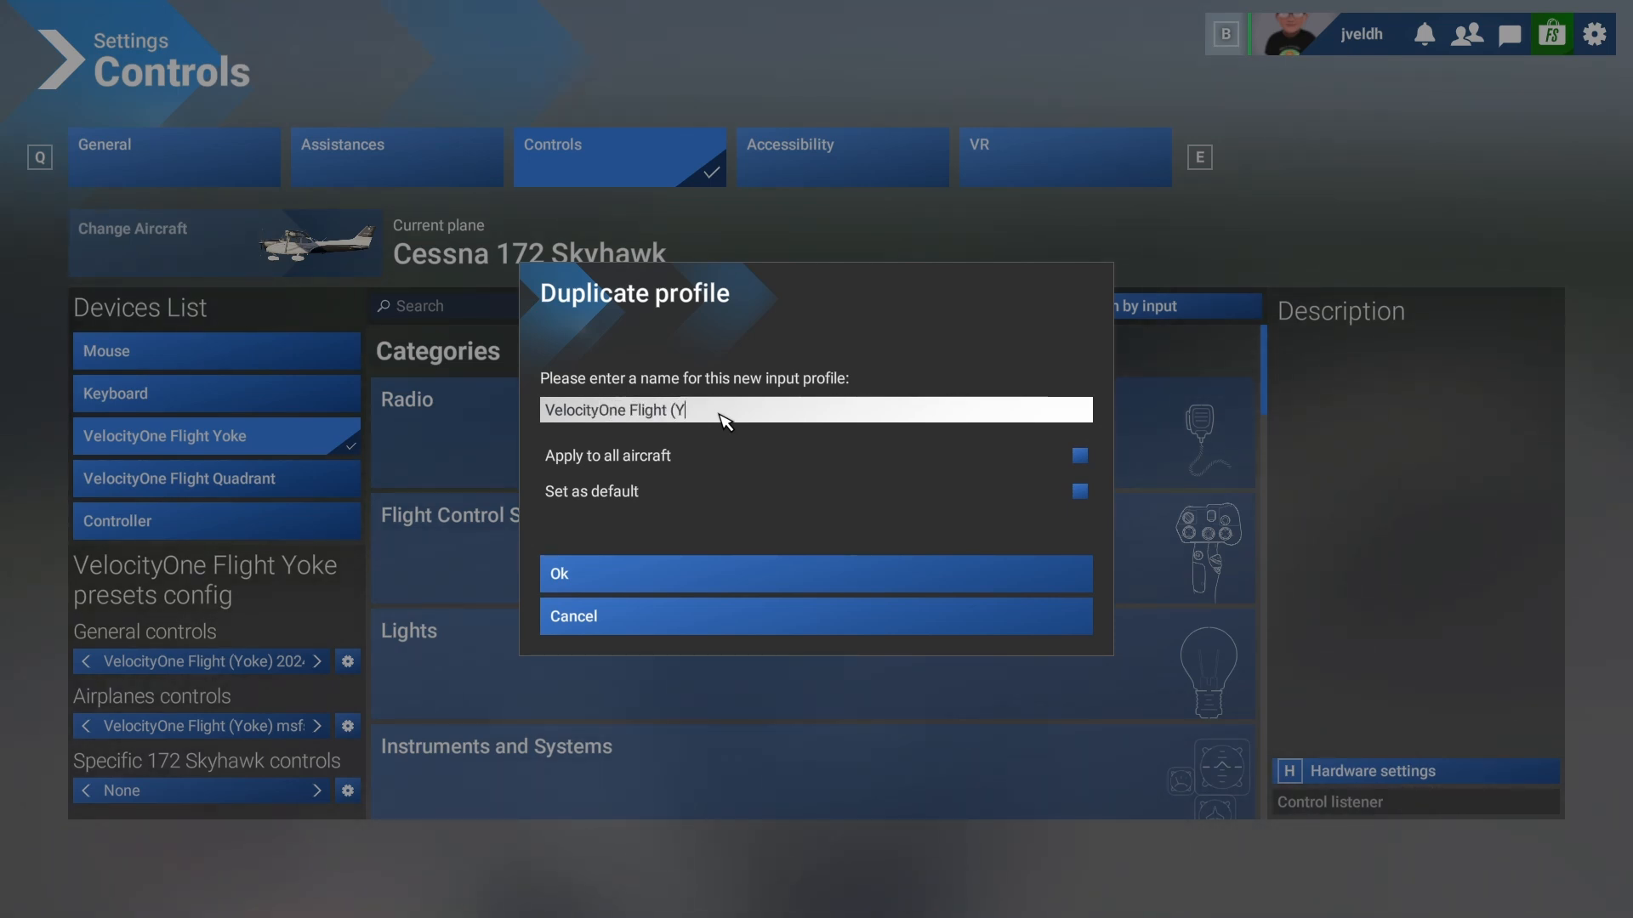
type("oke) msfs ucs")
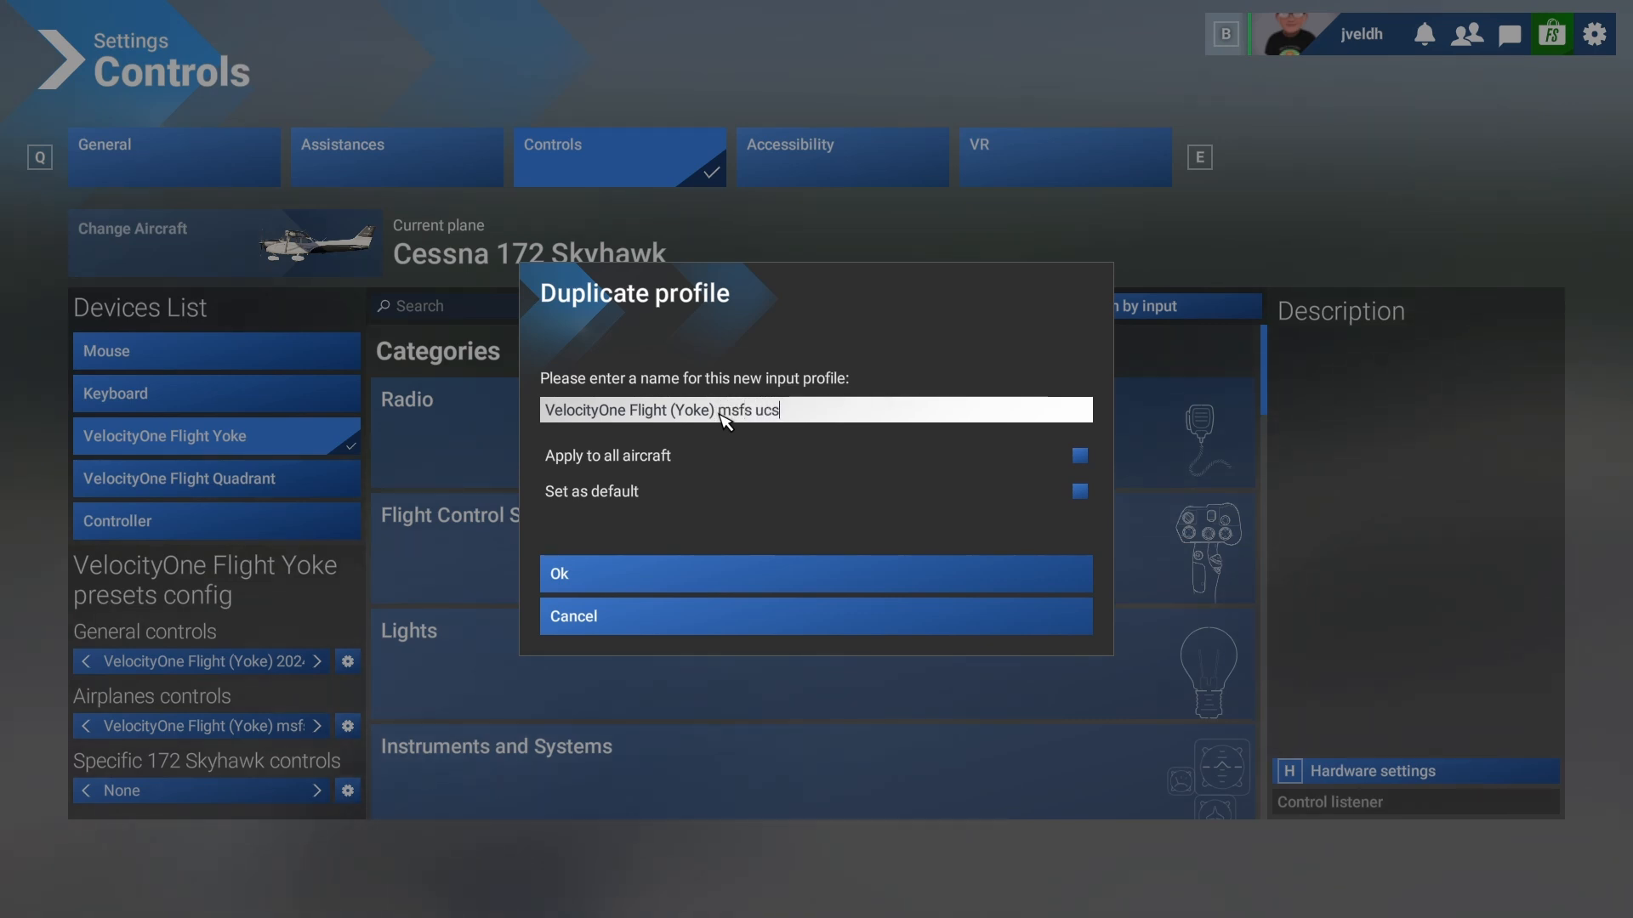
key("BackSpace")
key("BackSpace")
key("BackSpace")
type("cs")
key("BackSpace")
type("ustom")
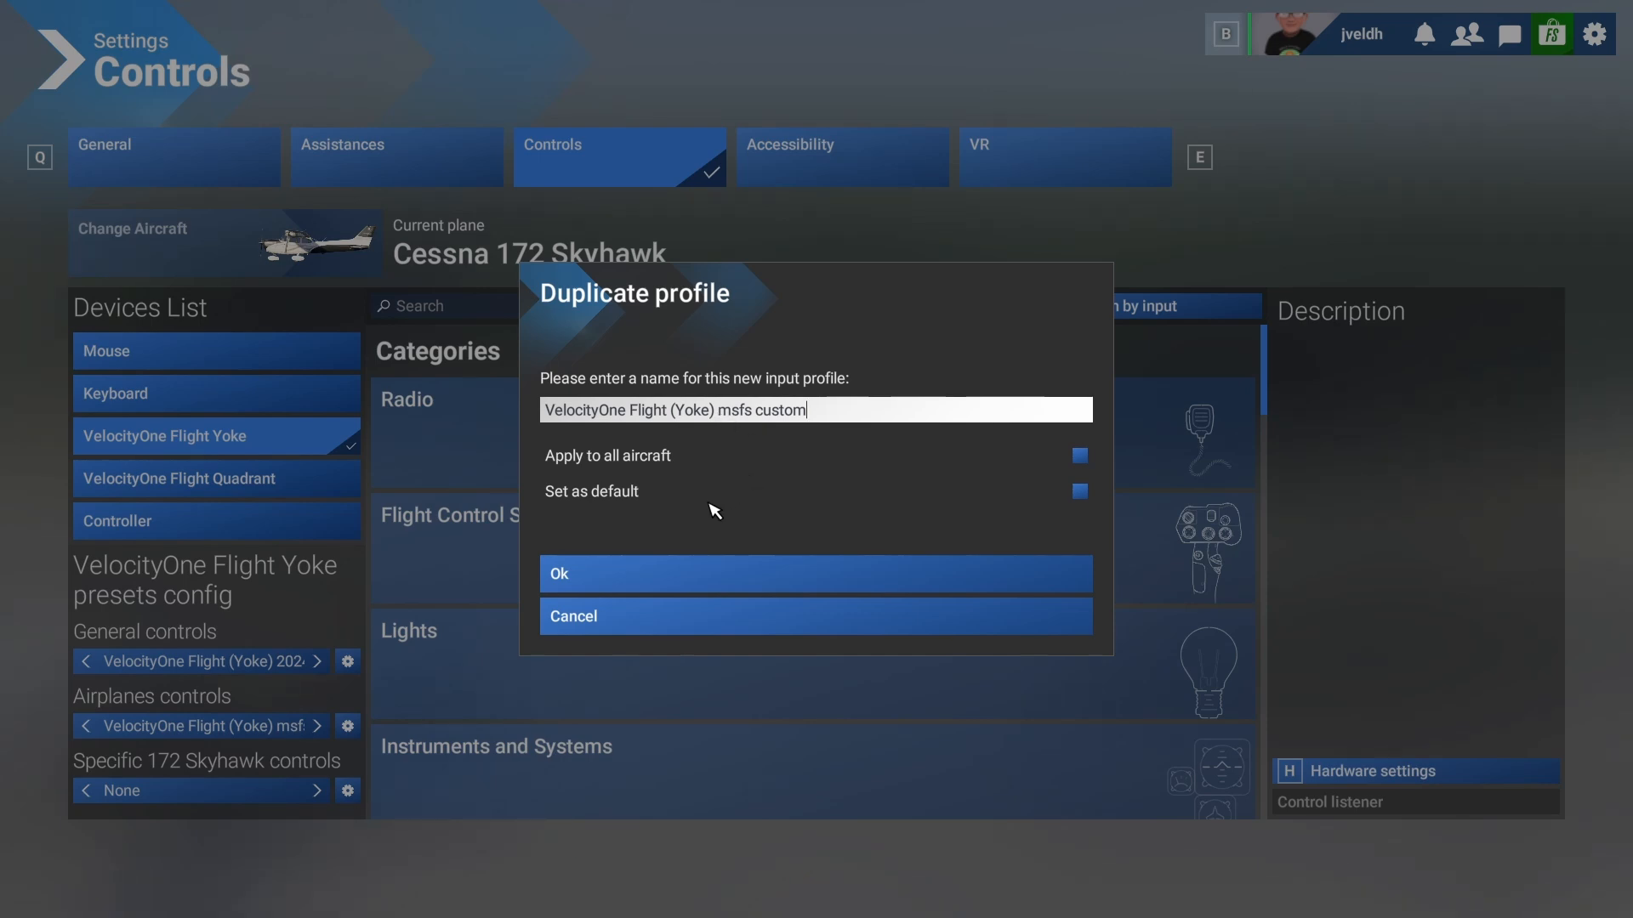
left_click(634, 567)
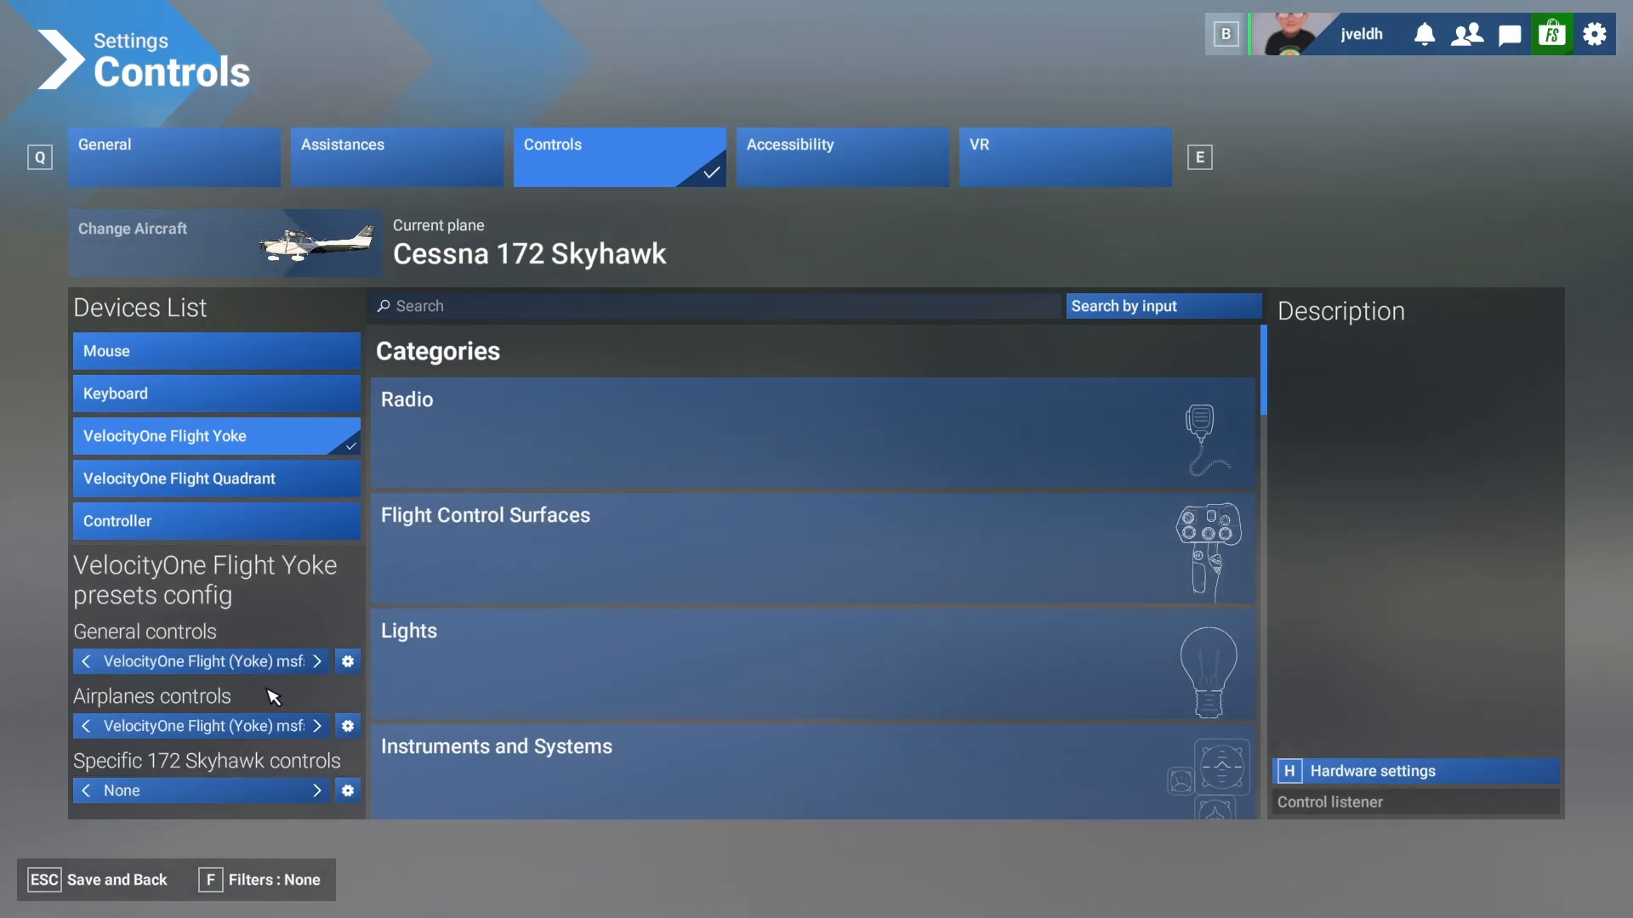
- Filter to assigned controls and inspect the TOGGLE DISENGAGE AUTOPILOT binding
left_click(289, 890)
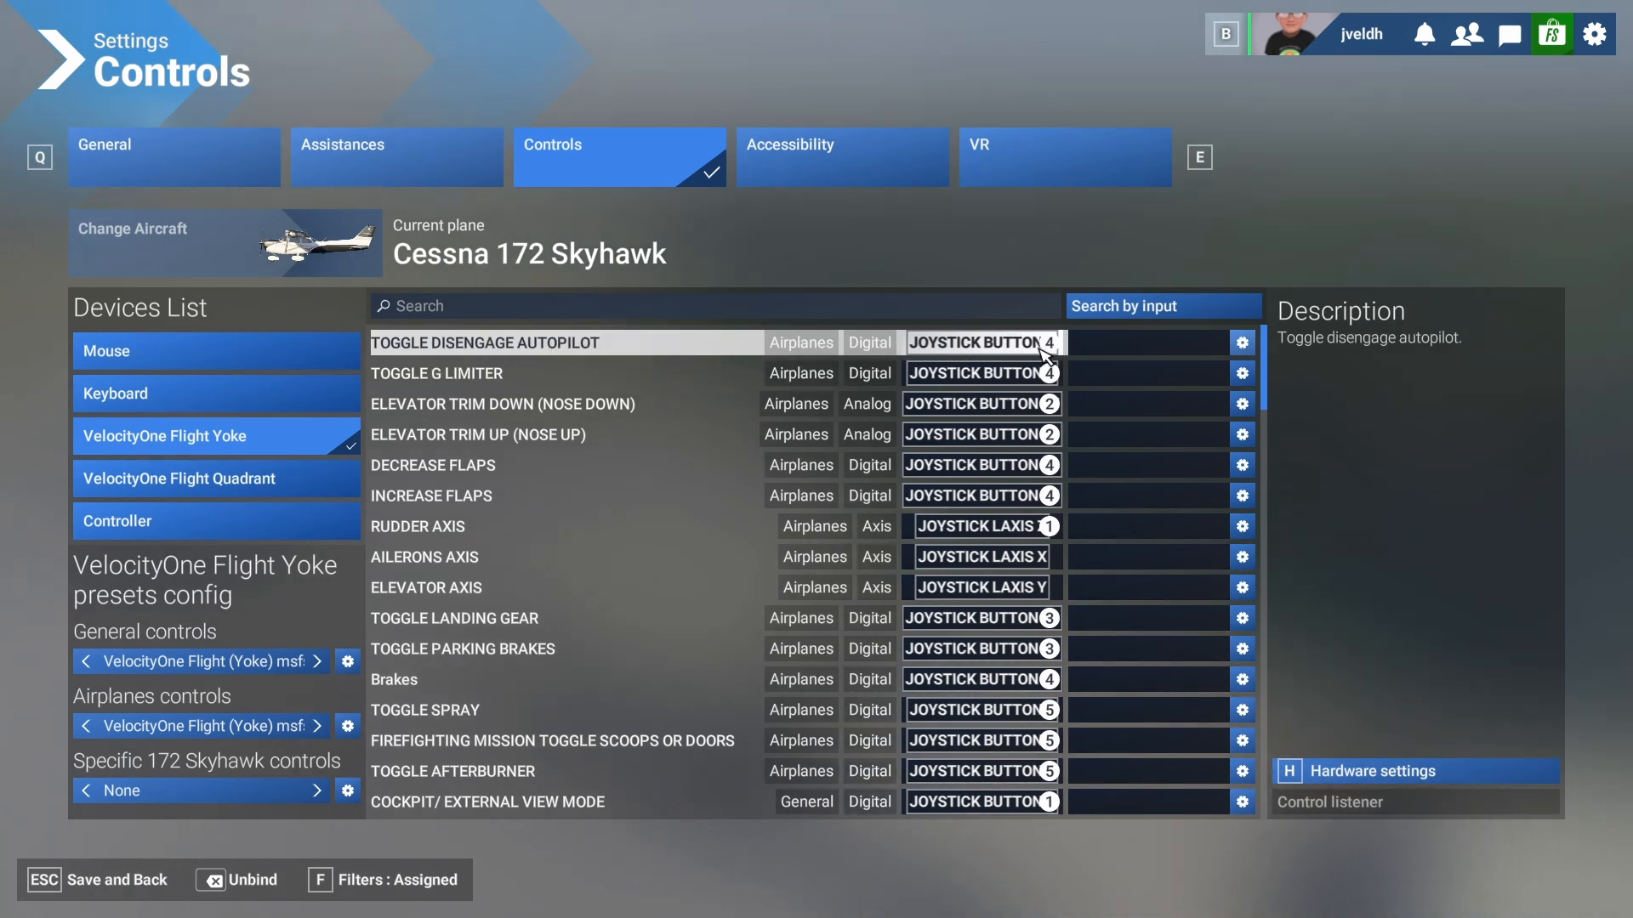
left_click(1243, 343)
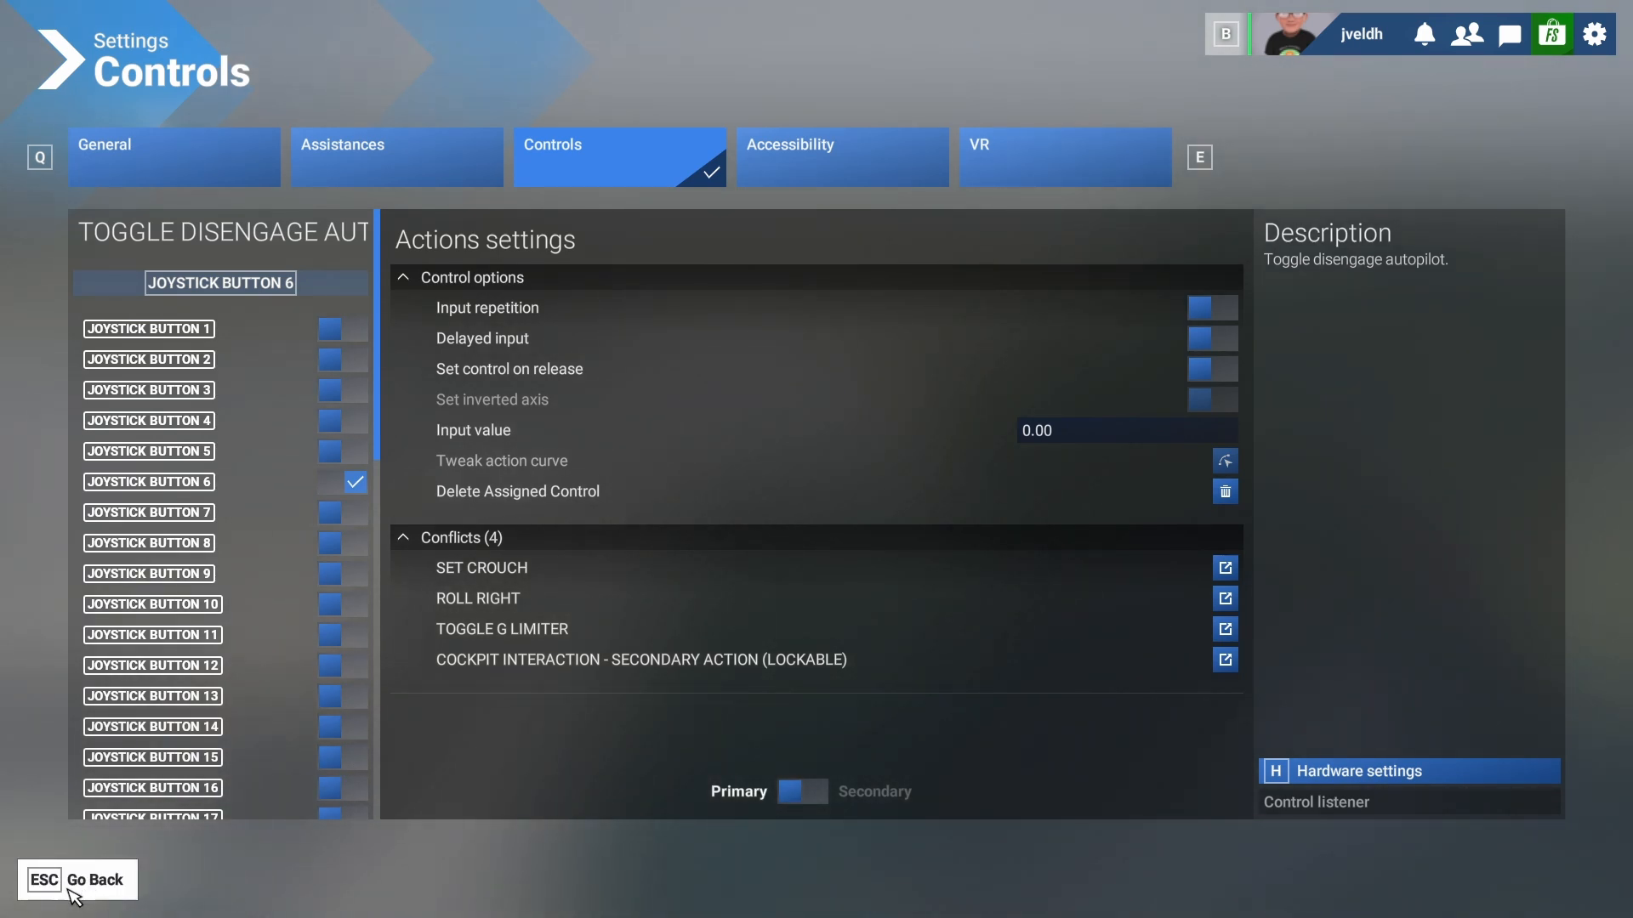
left_click(70, 890)
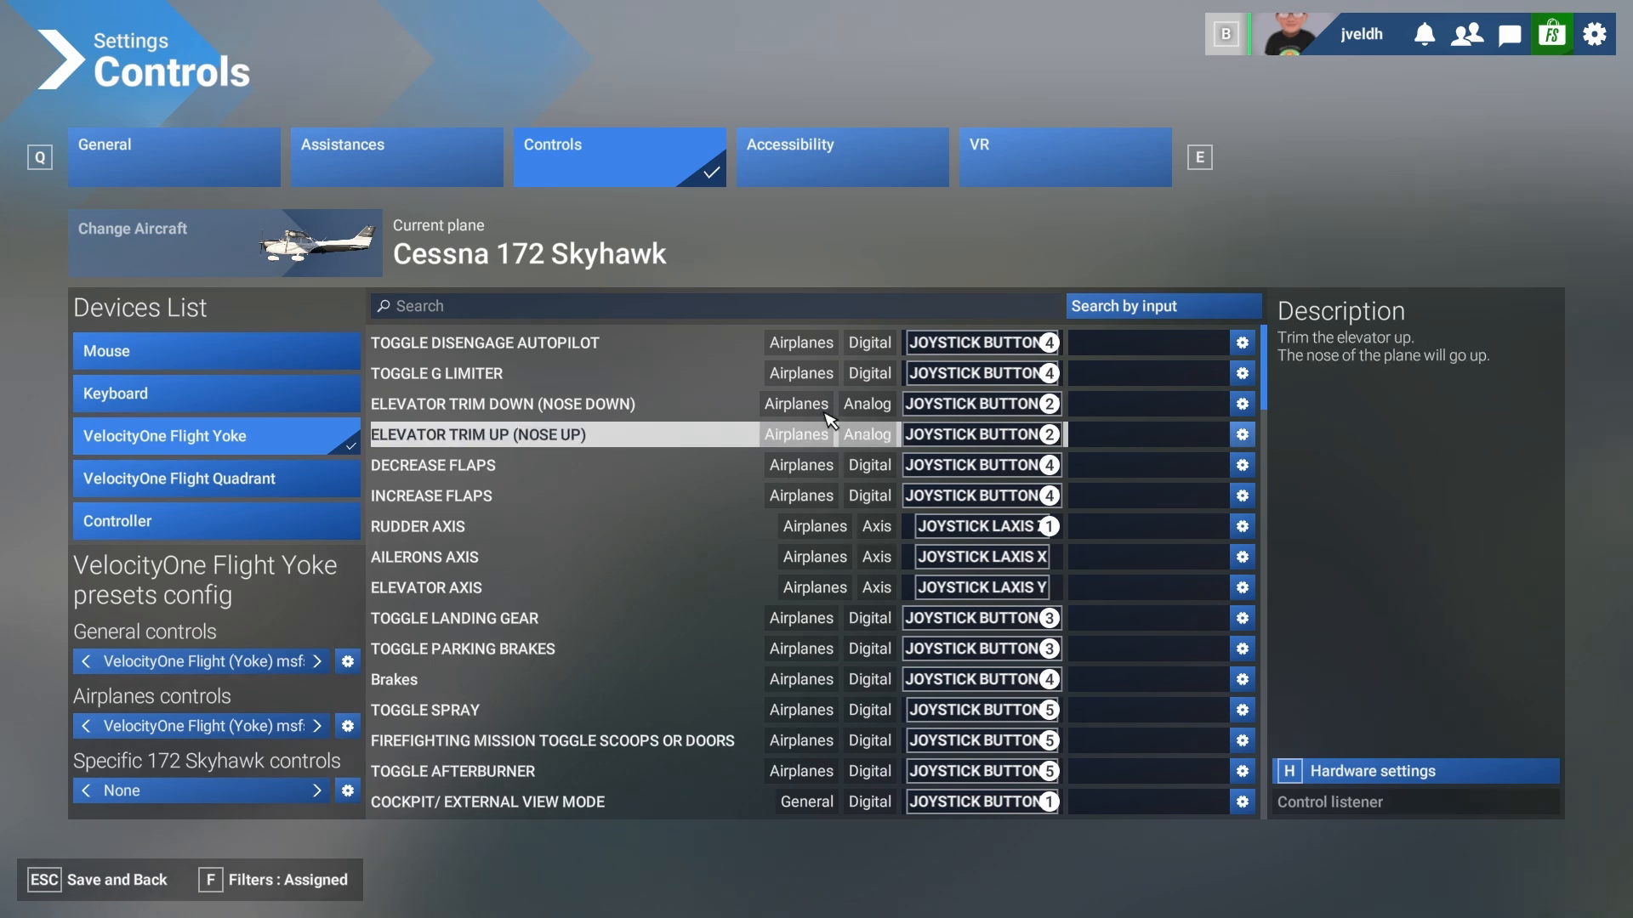
- Clear all bindings from both the General and Airplanes custom yoke profiles
left_click(348, 662)
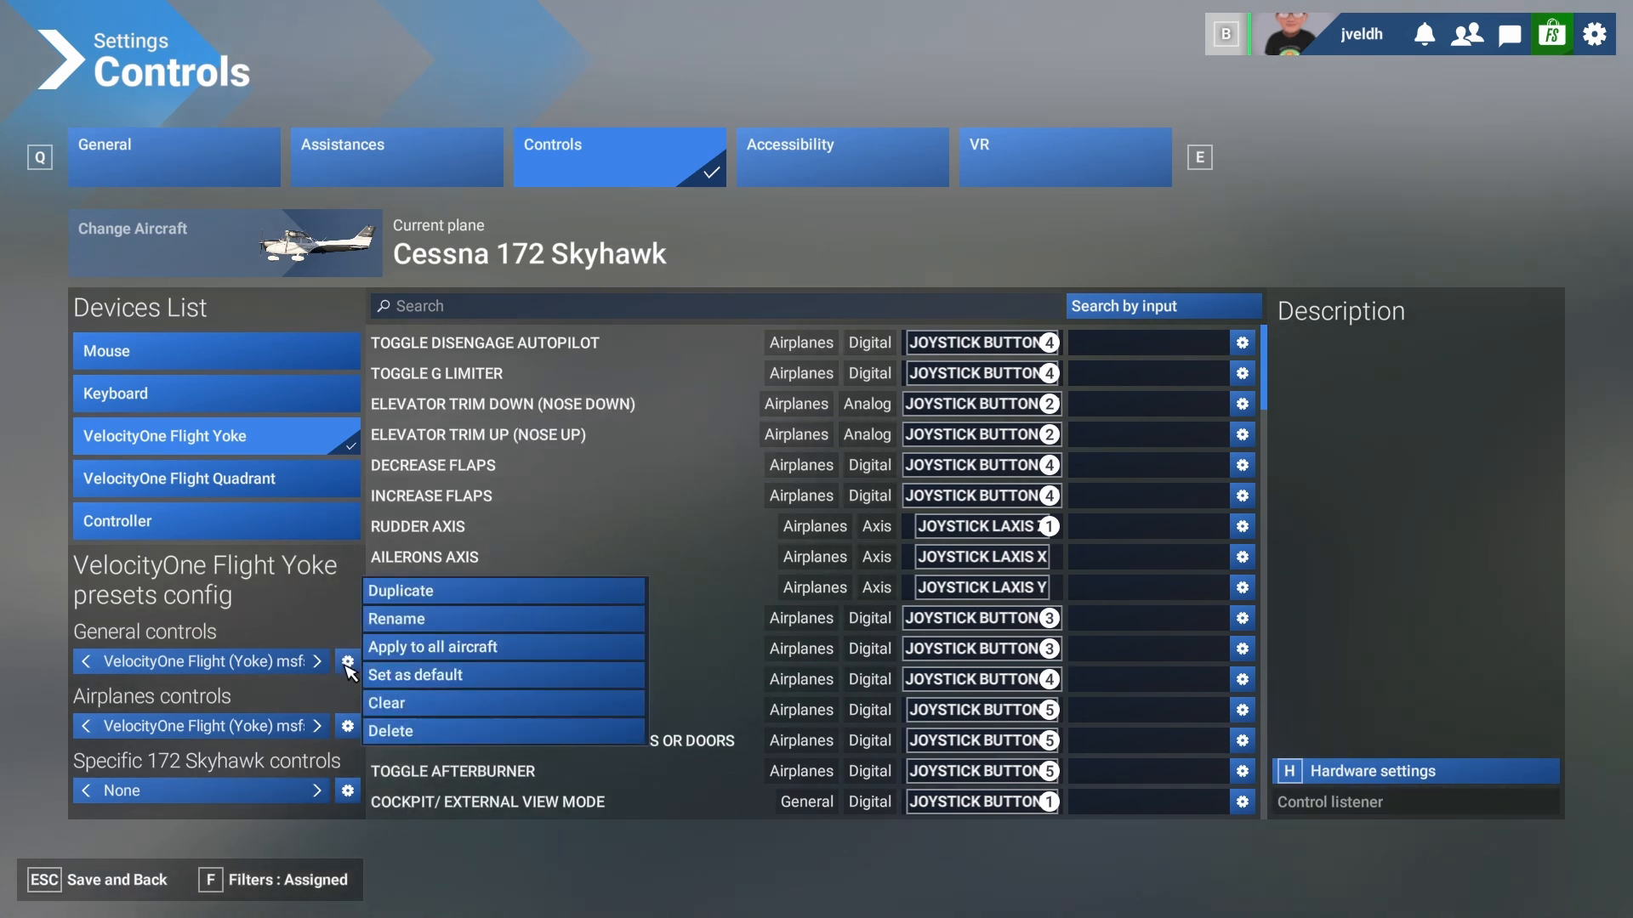
left_click(401, 706)
left_click(674, 555)
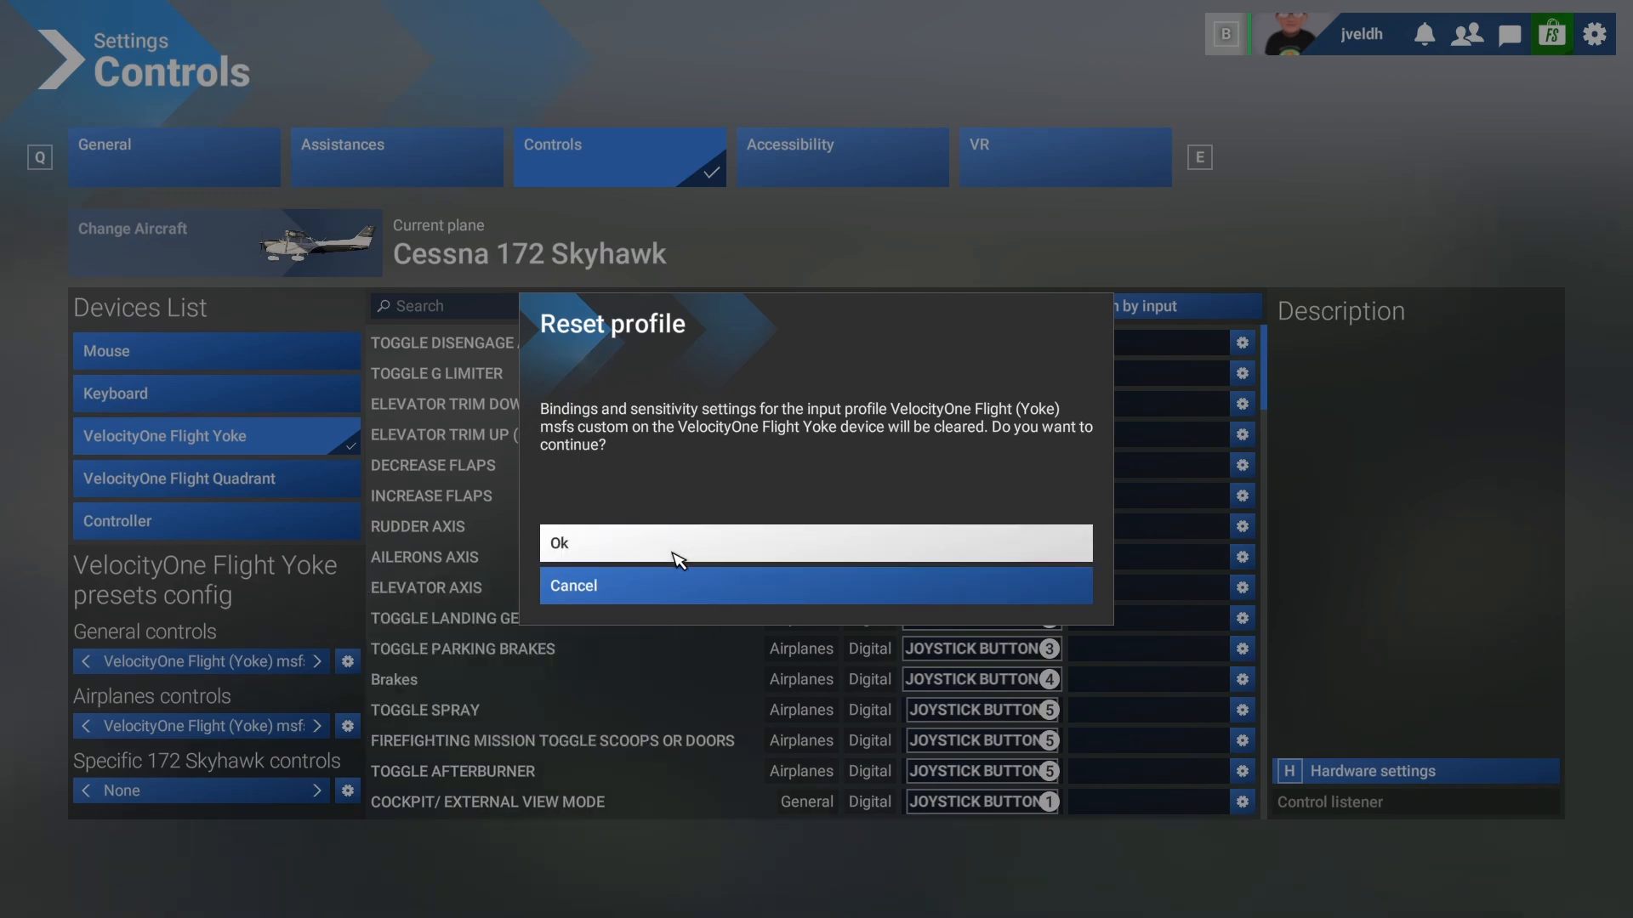
left_click(348, 726)
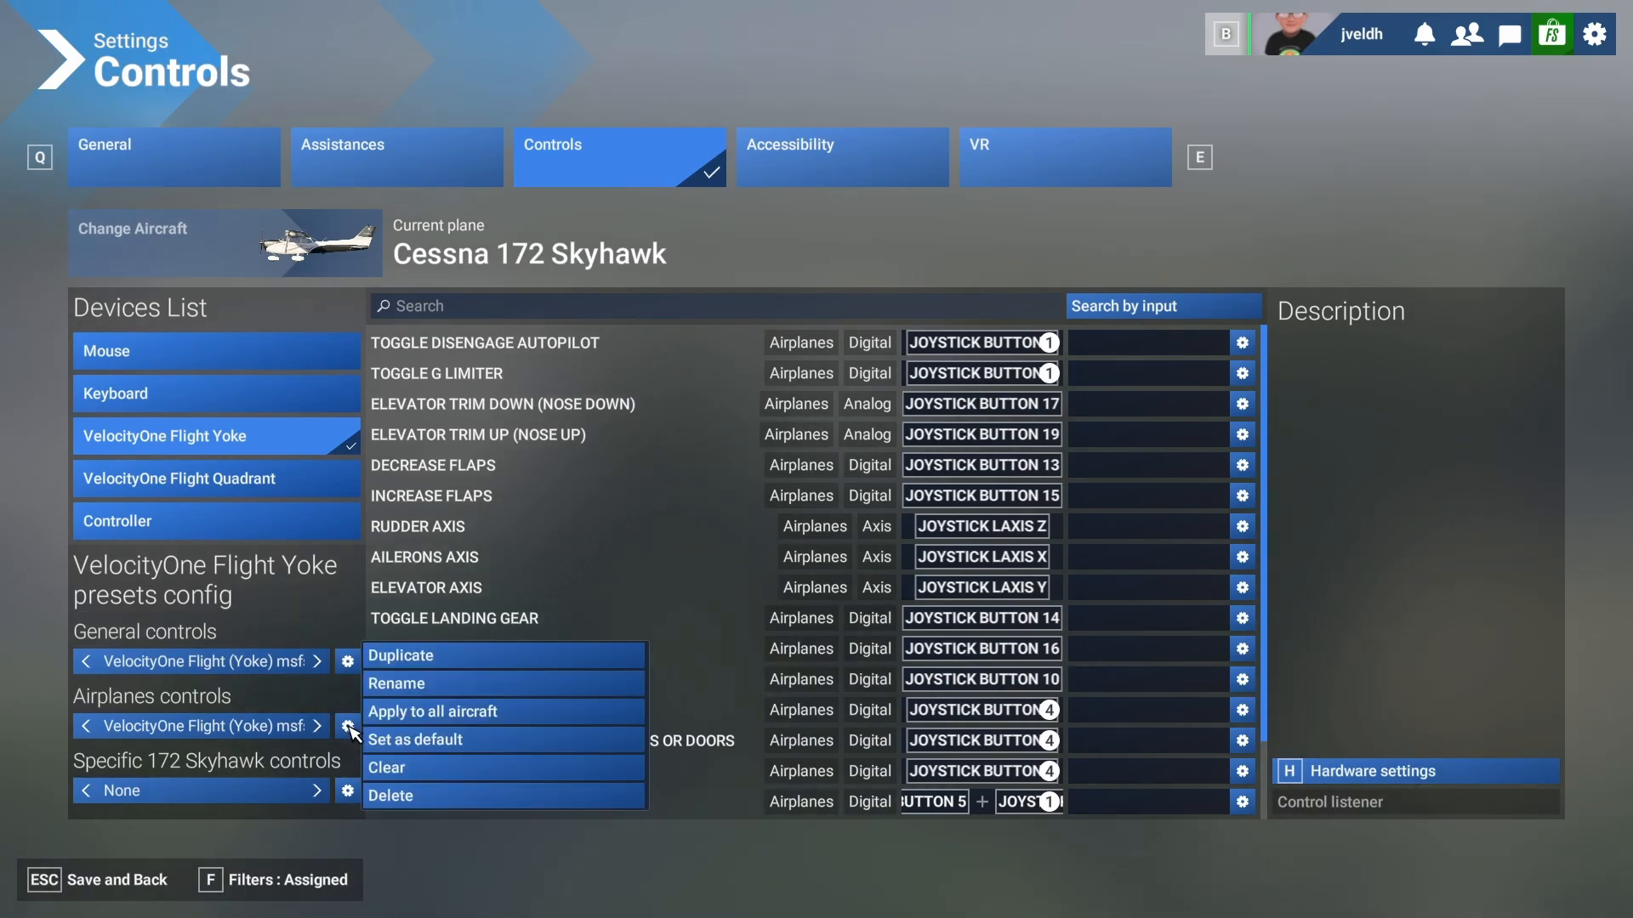
left_click(428, 770)
left_click(605, 547)
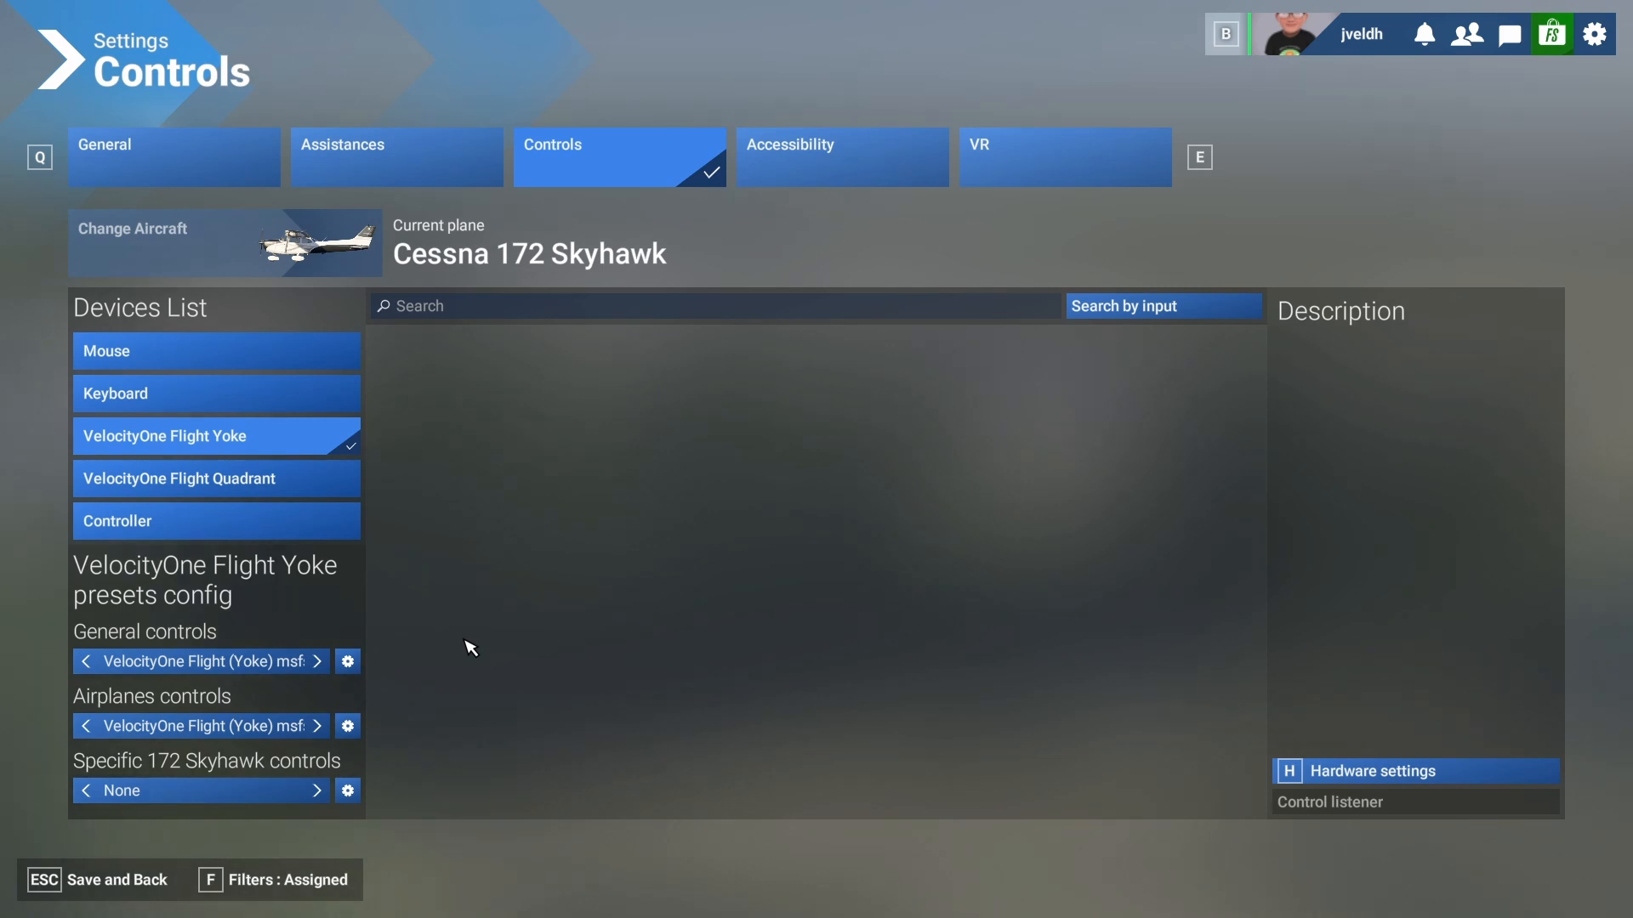
- Change the controls filter from Assigned to None so every category is listed, ready to search
left_click(291, 888)
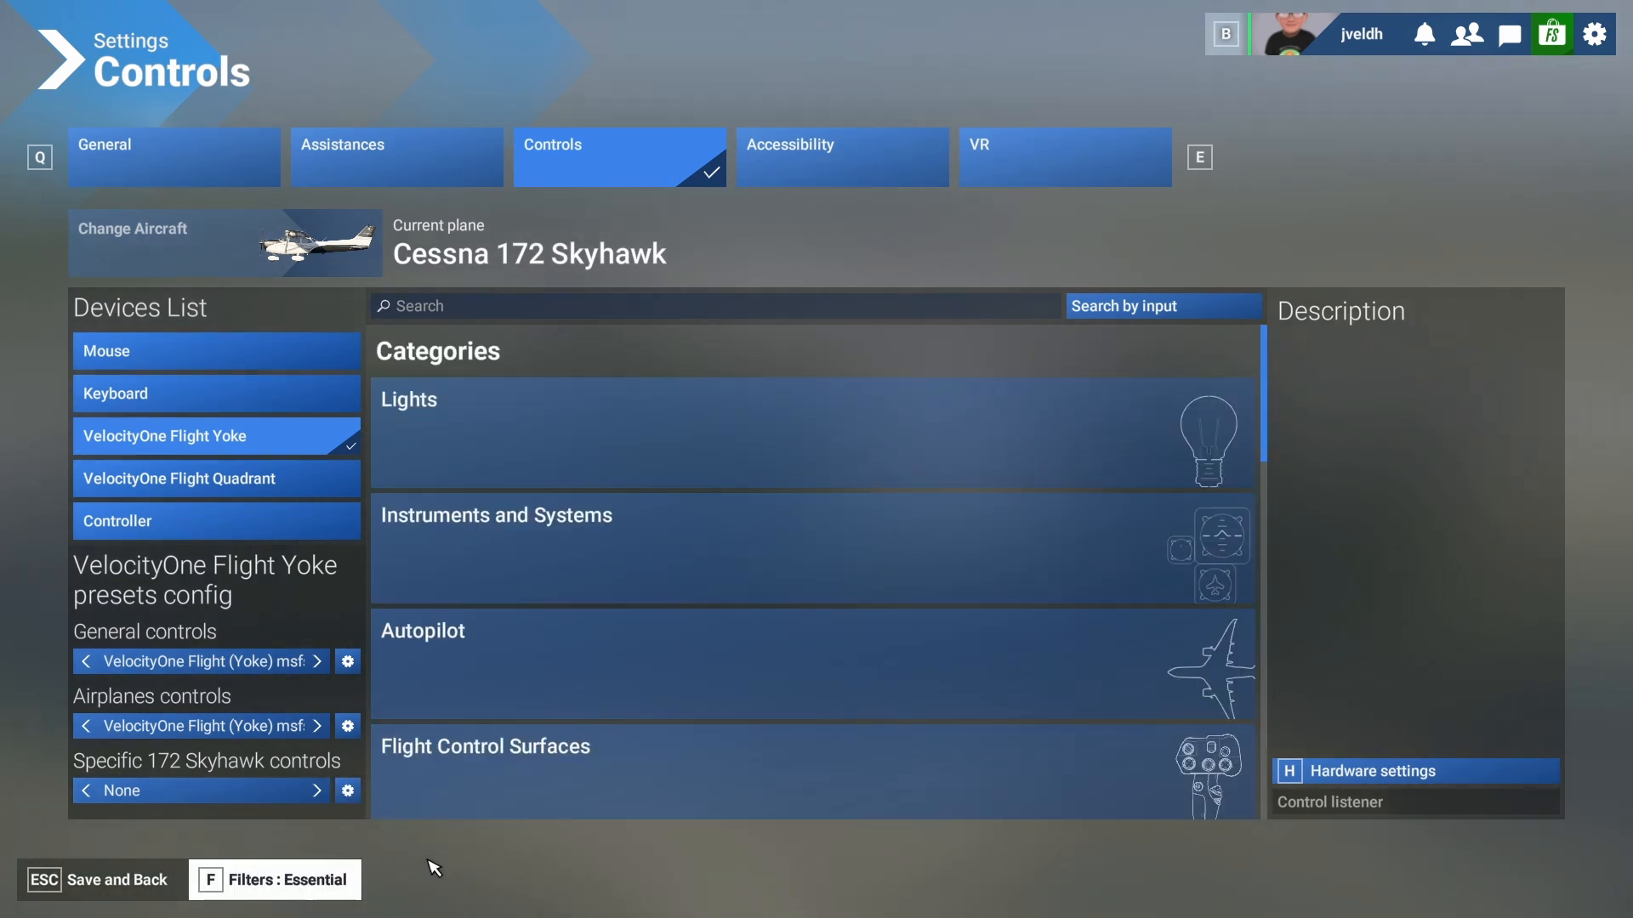
left_click(318, 891)
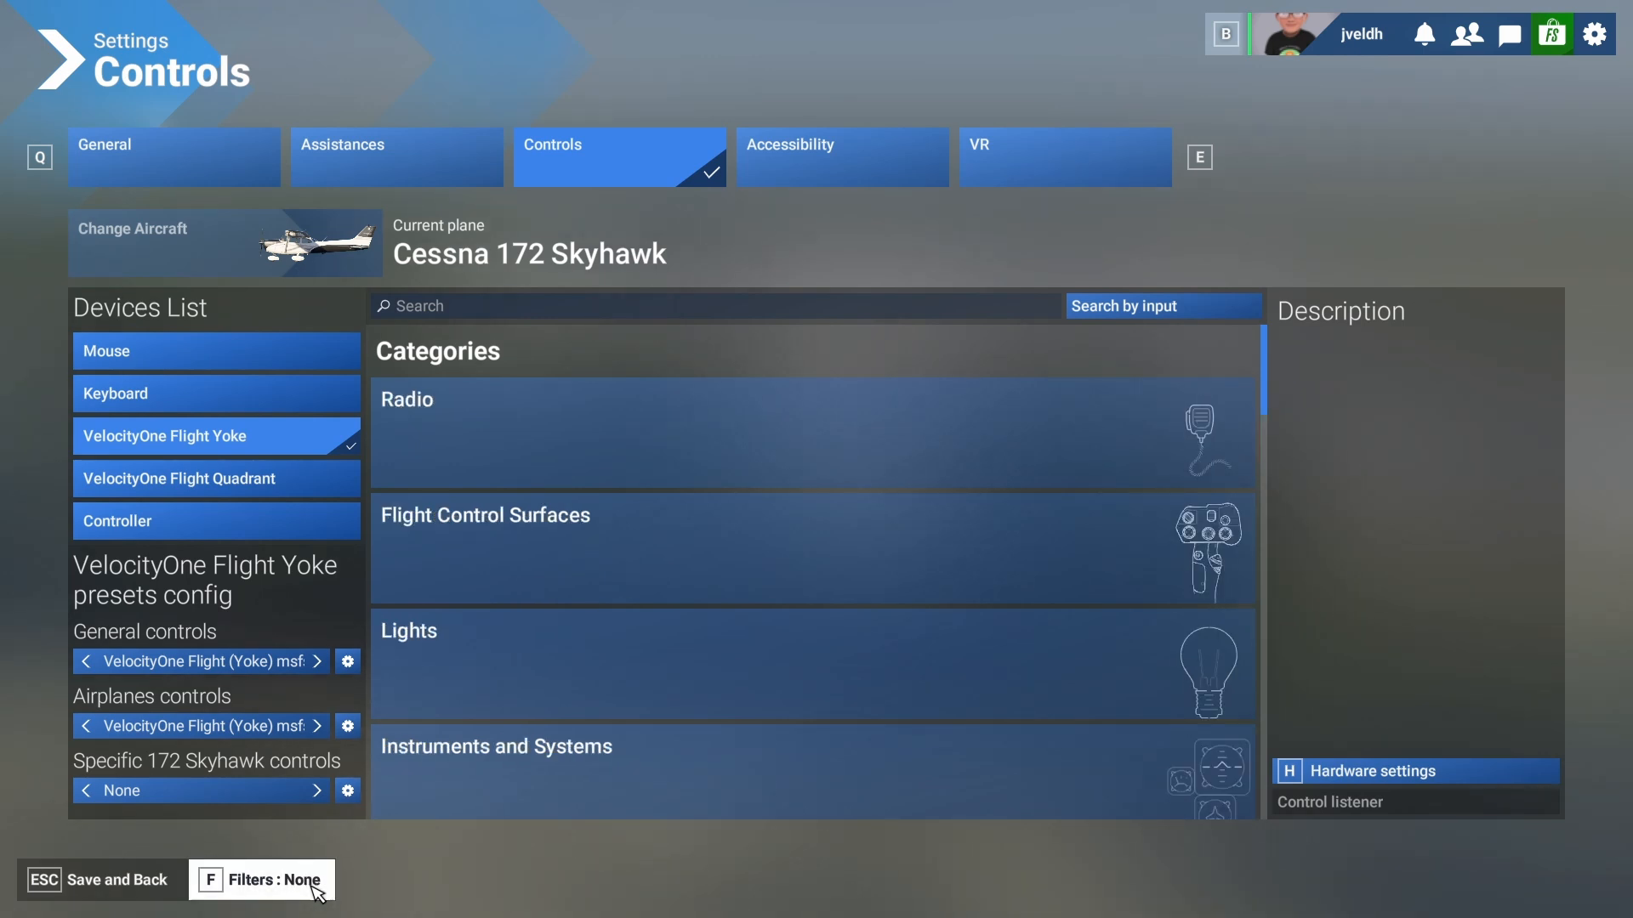
left_click(437, 311)
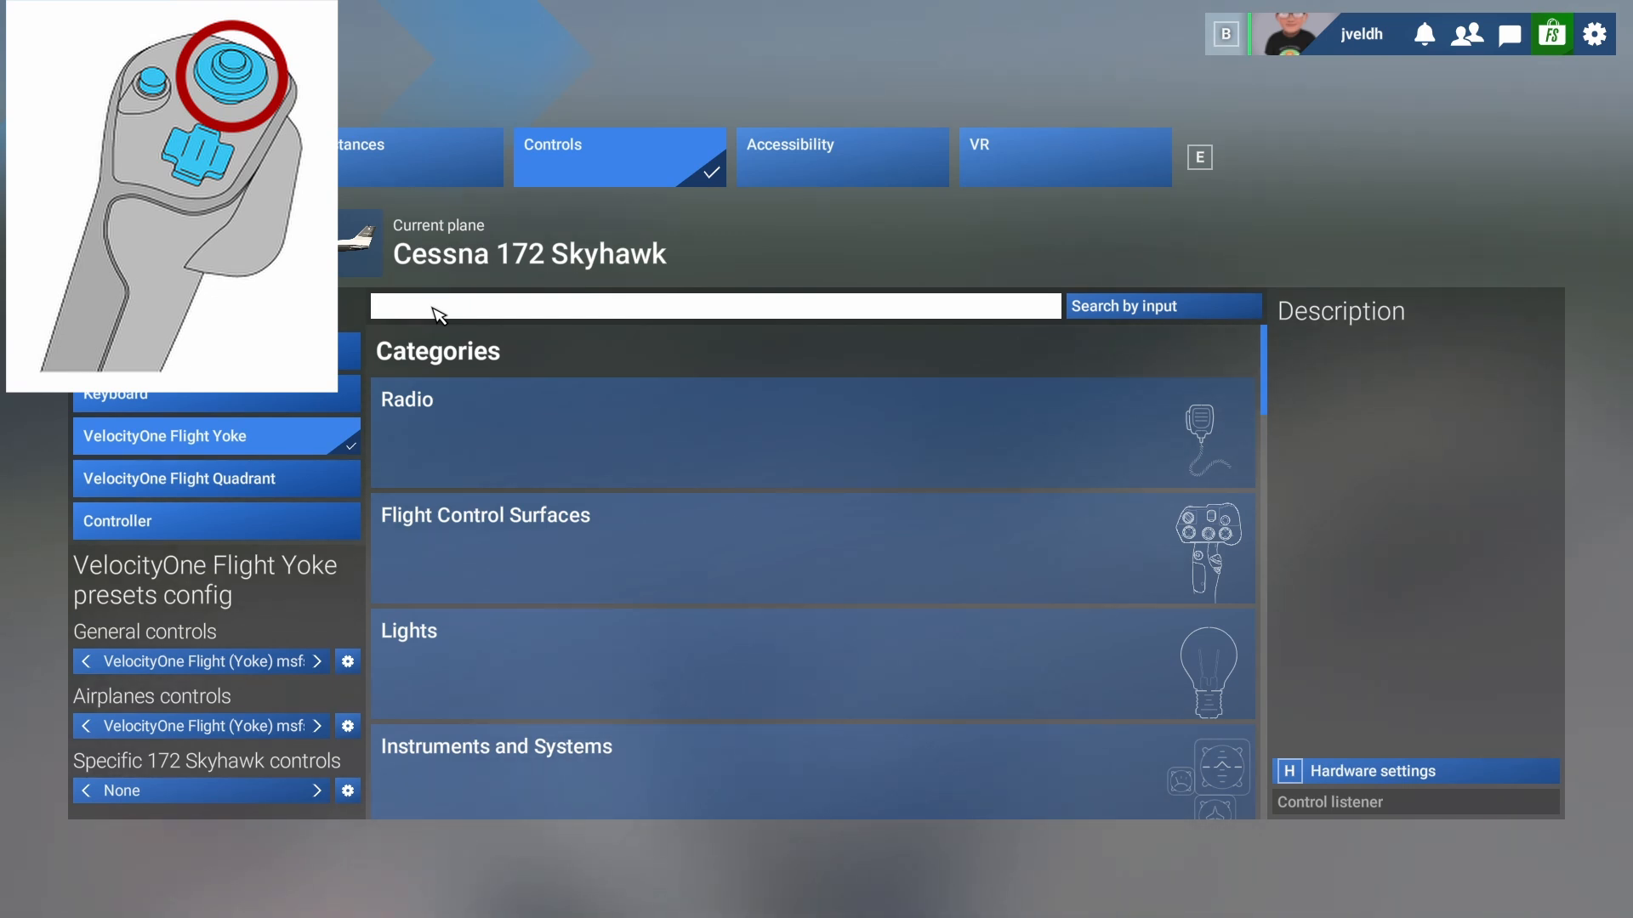
- Bind Cockpit Quickview Up, Rear, Right and Left to the yoke hat's up, down, right and left
type("cockp")
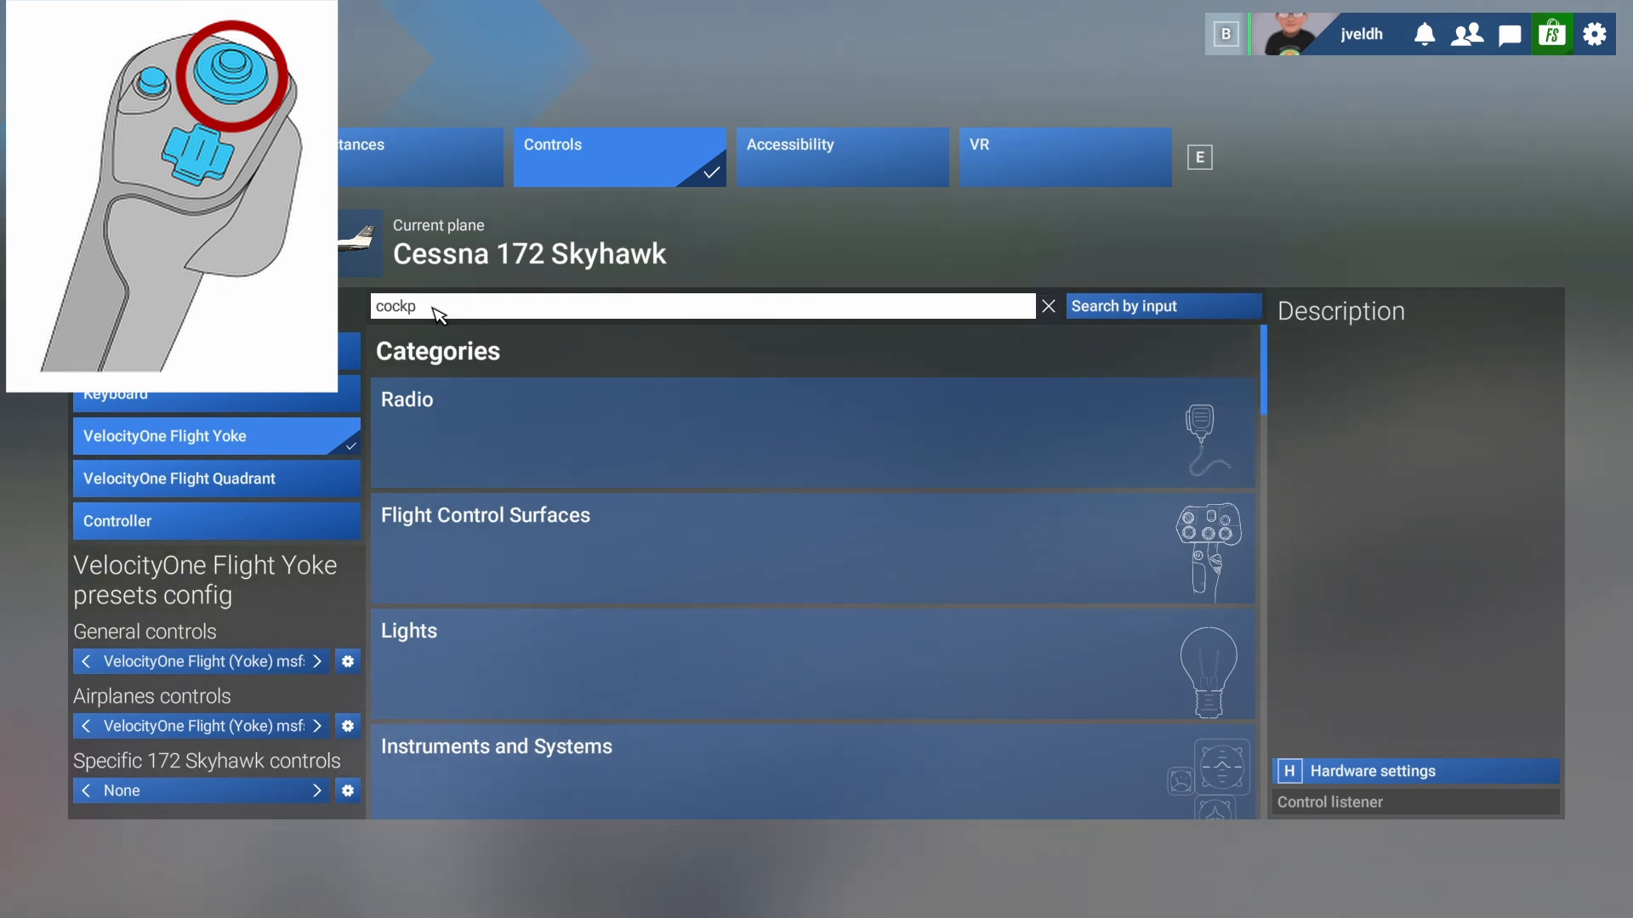
type("it")
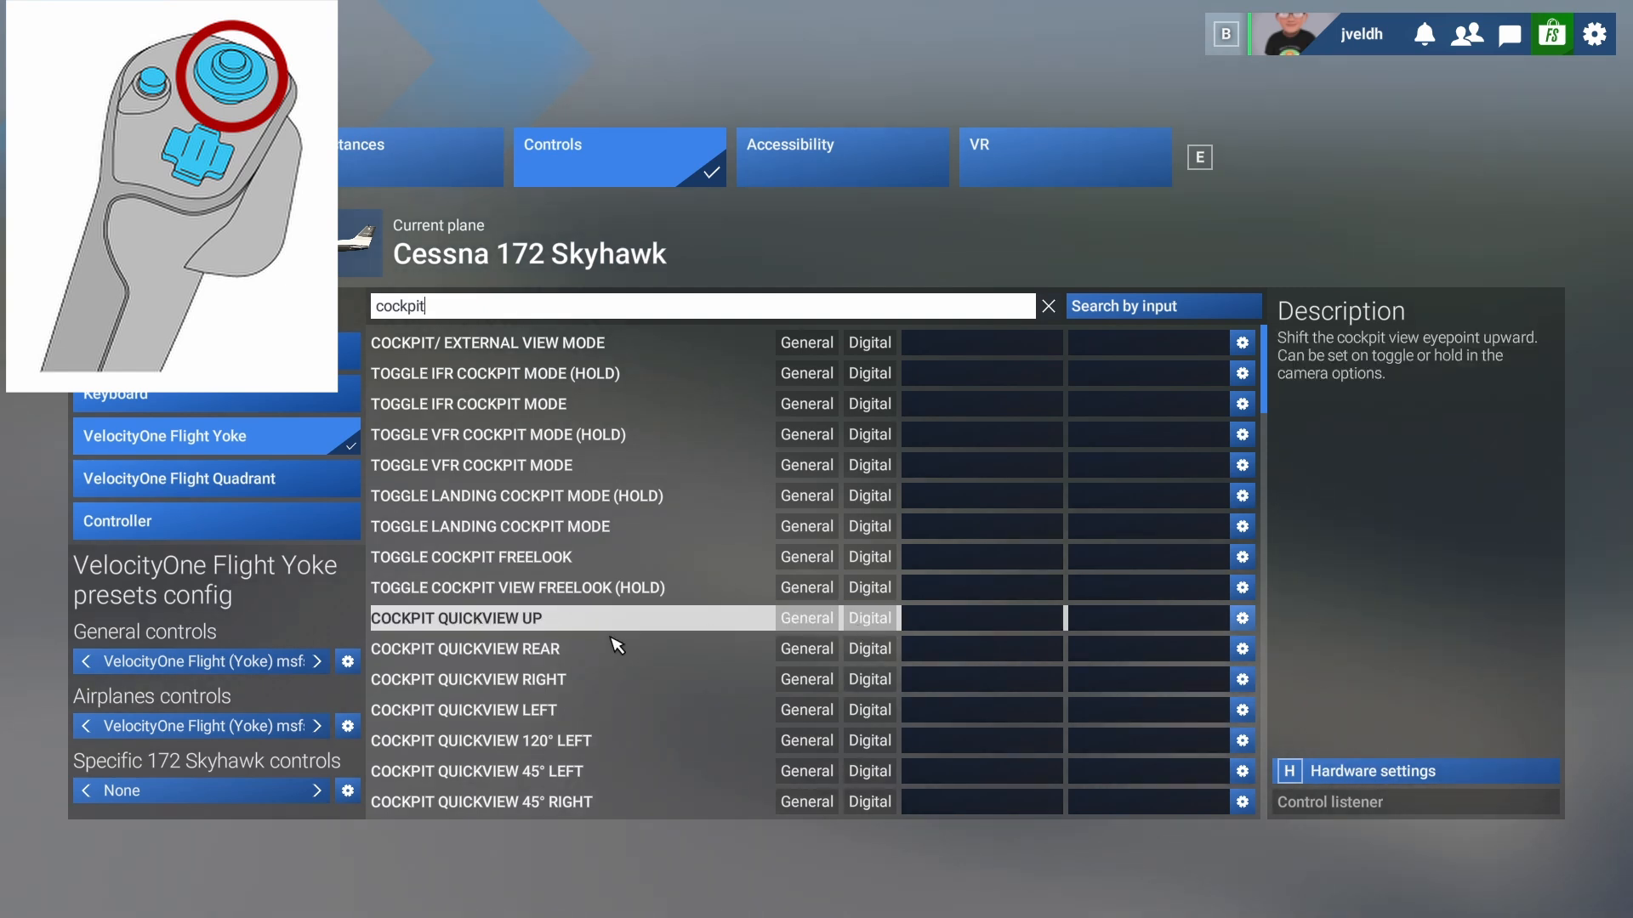
left_click(976, 620)
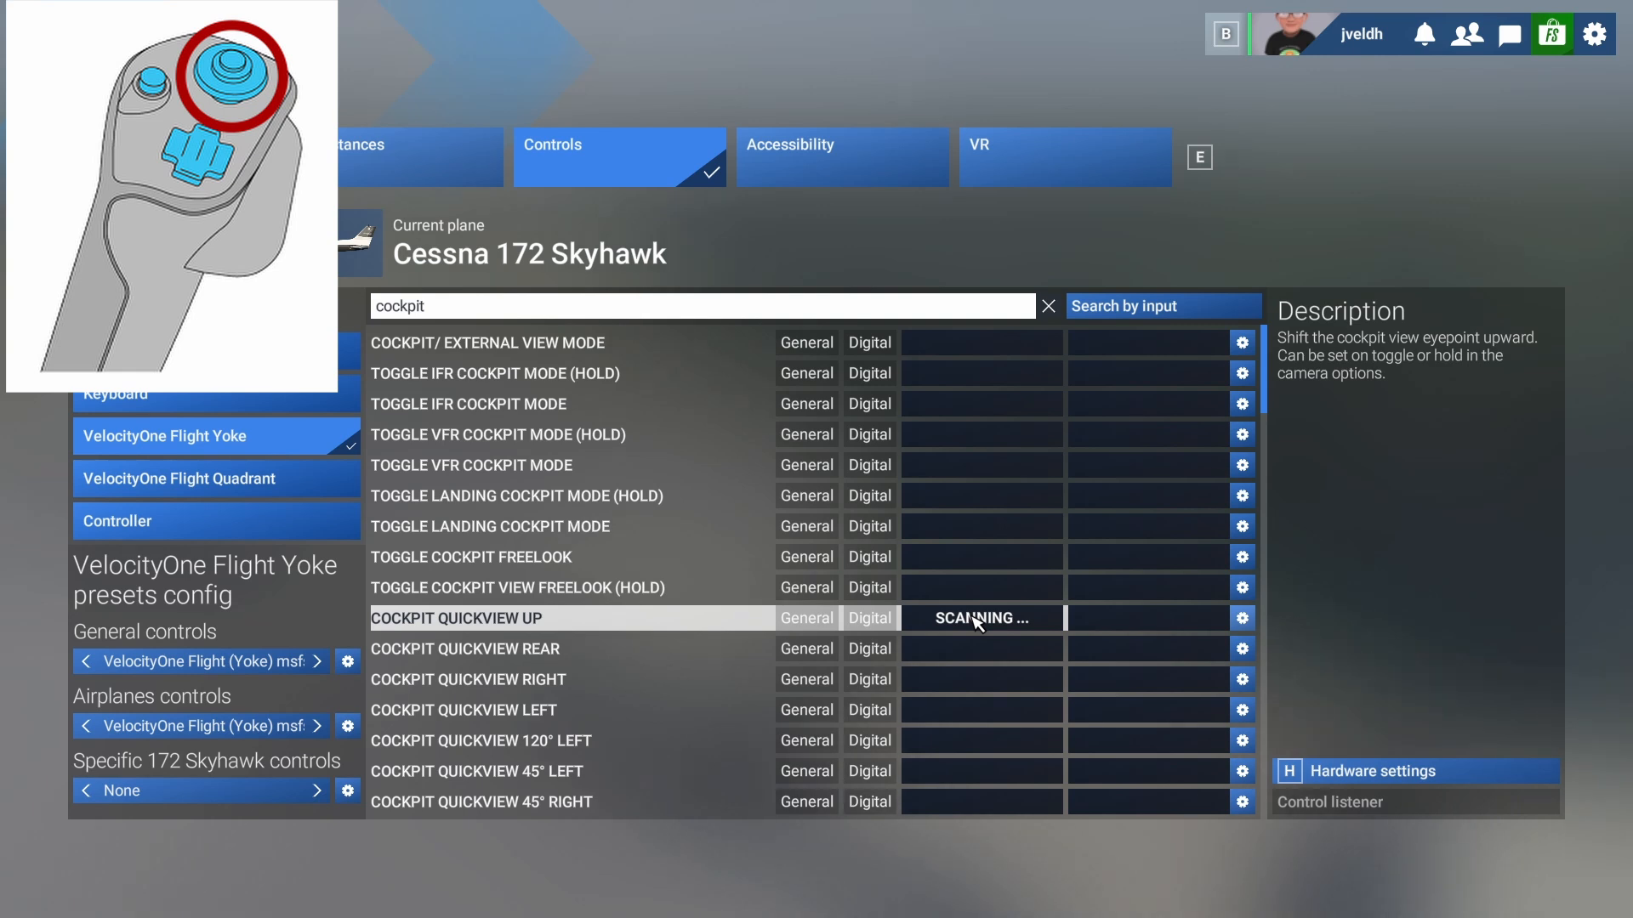
left_click(986, 650)
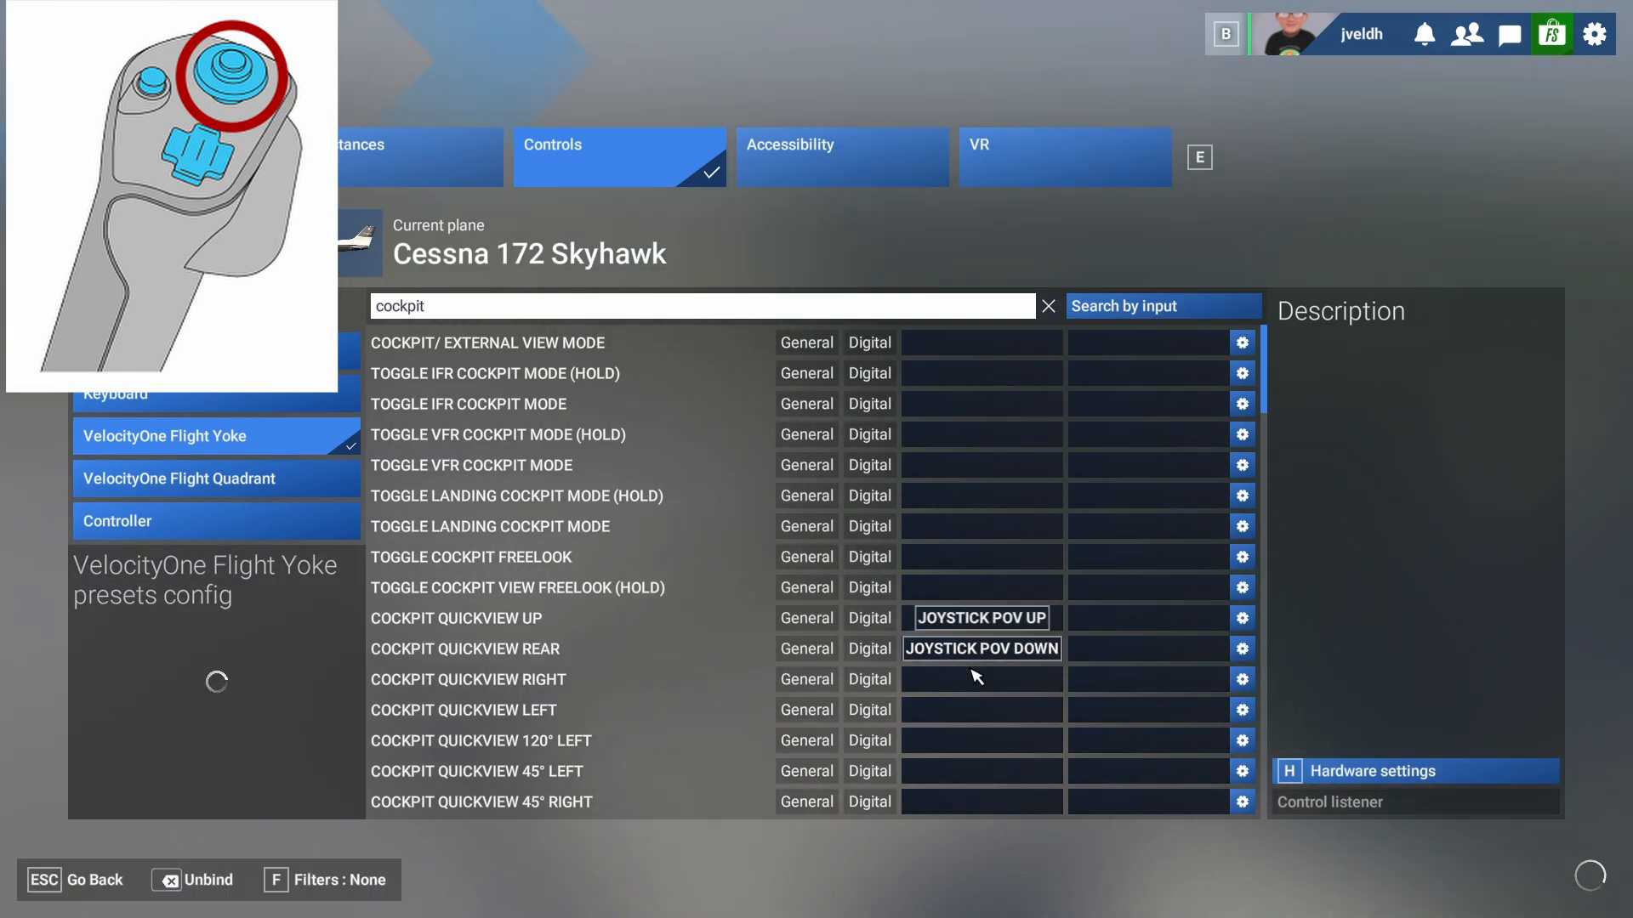
left_click(972, 680)
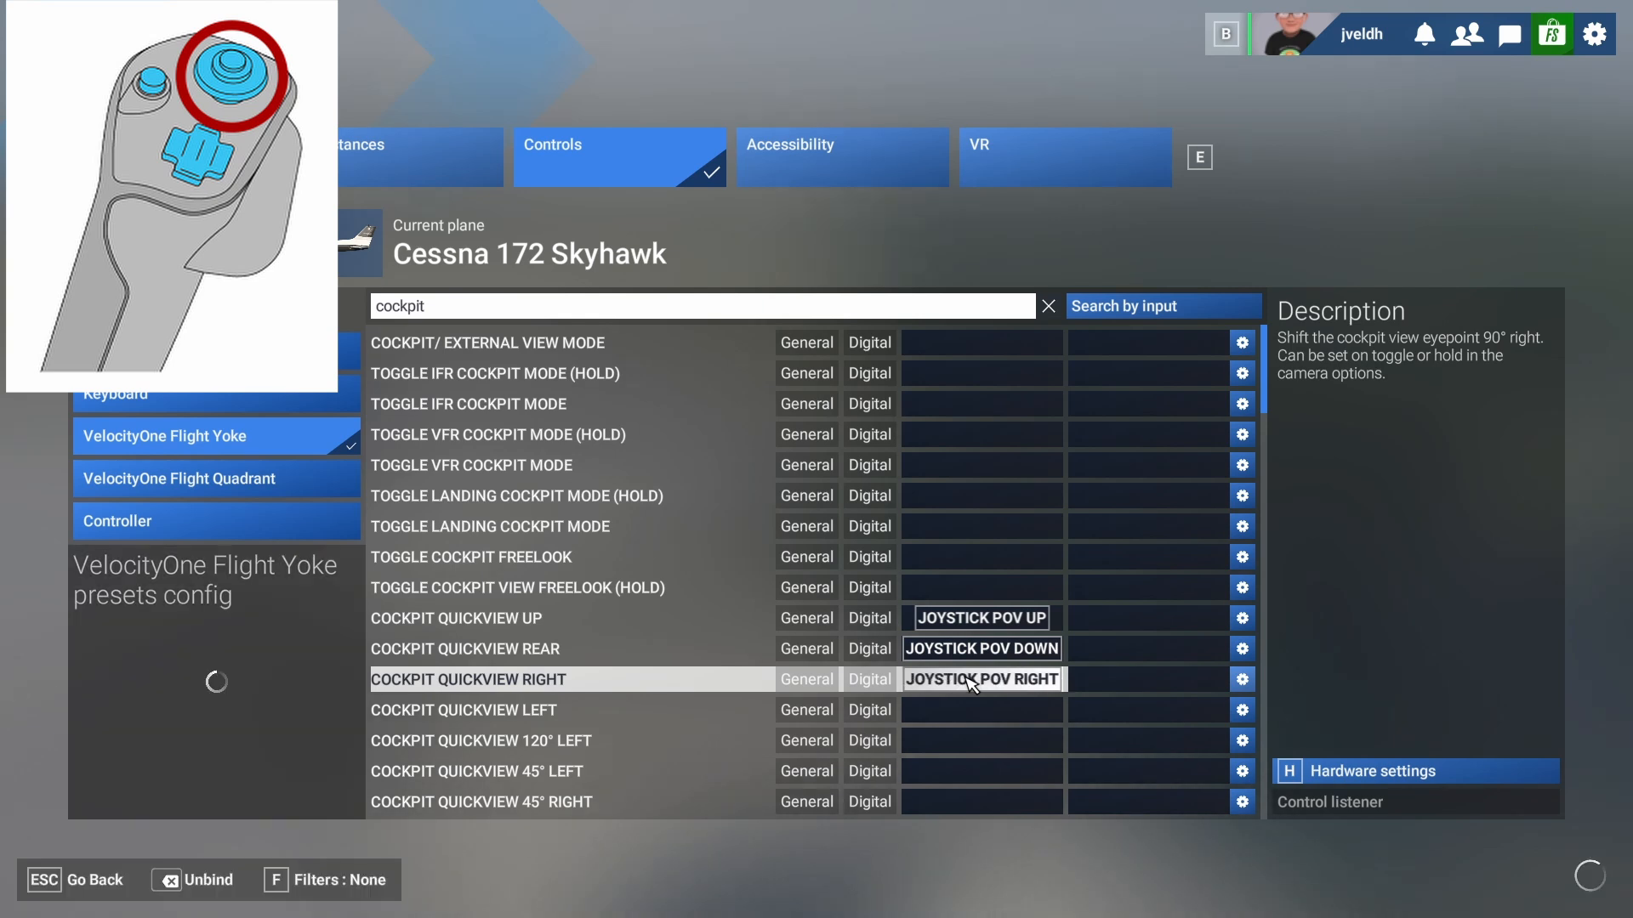
left_click(959, 717)
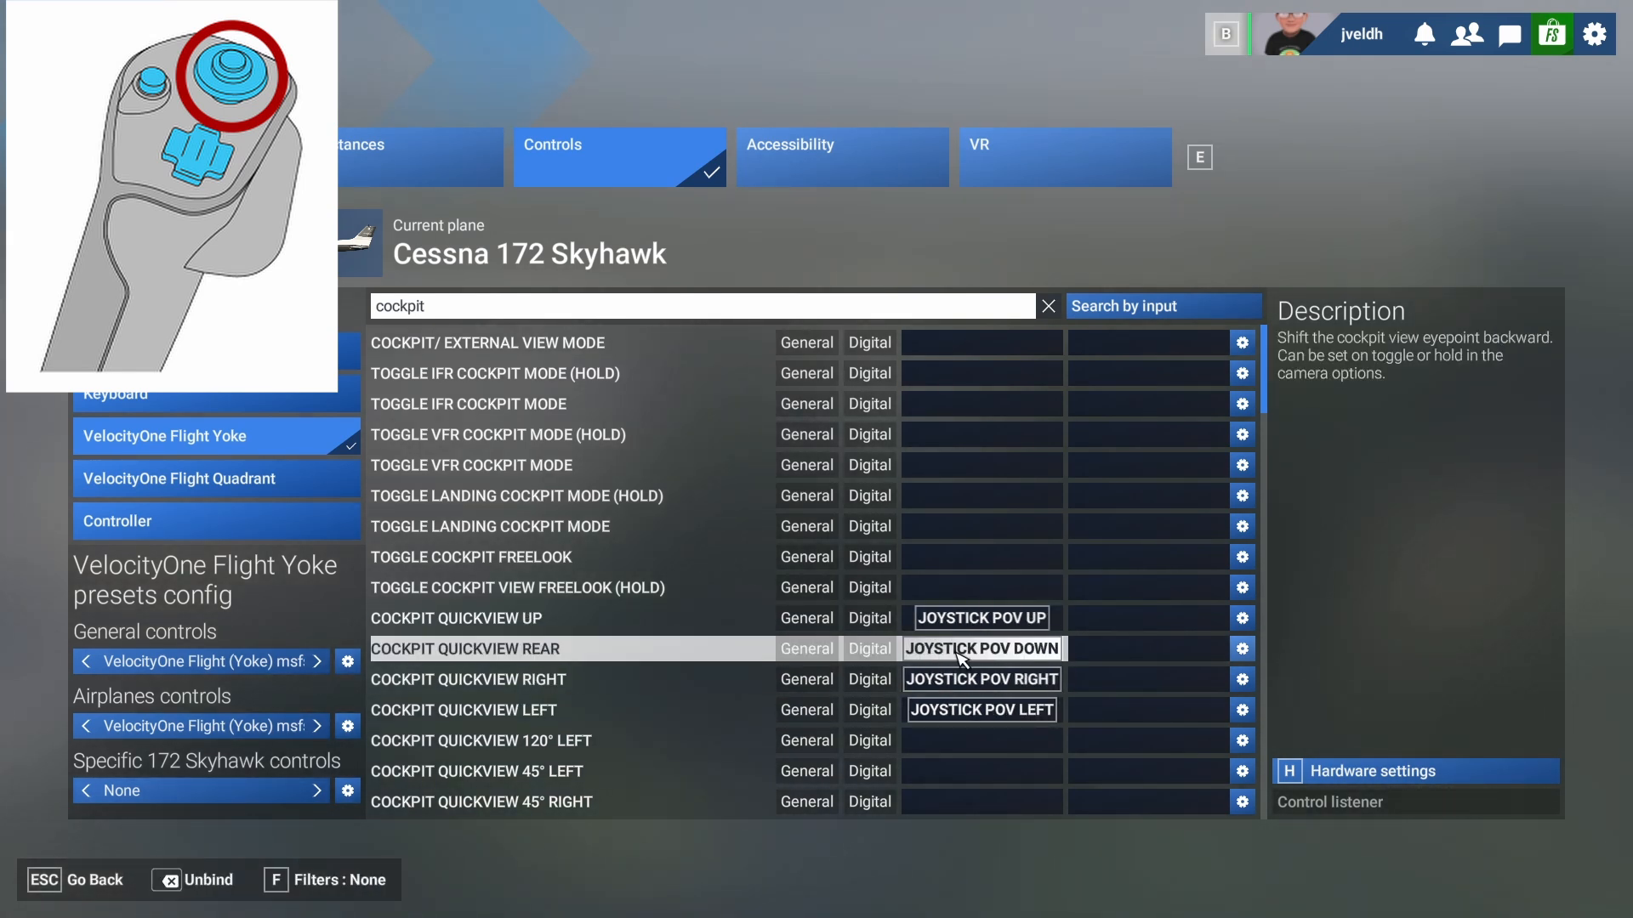
scroll(935, 688, "down", 2)
scroll(936, 689, "down", 4)
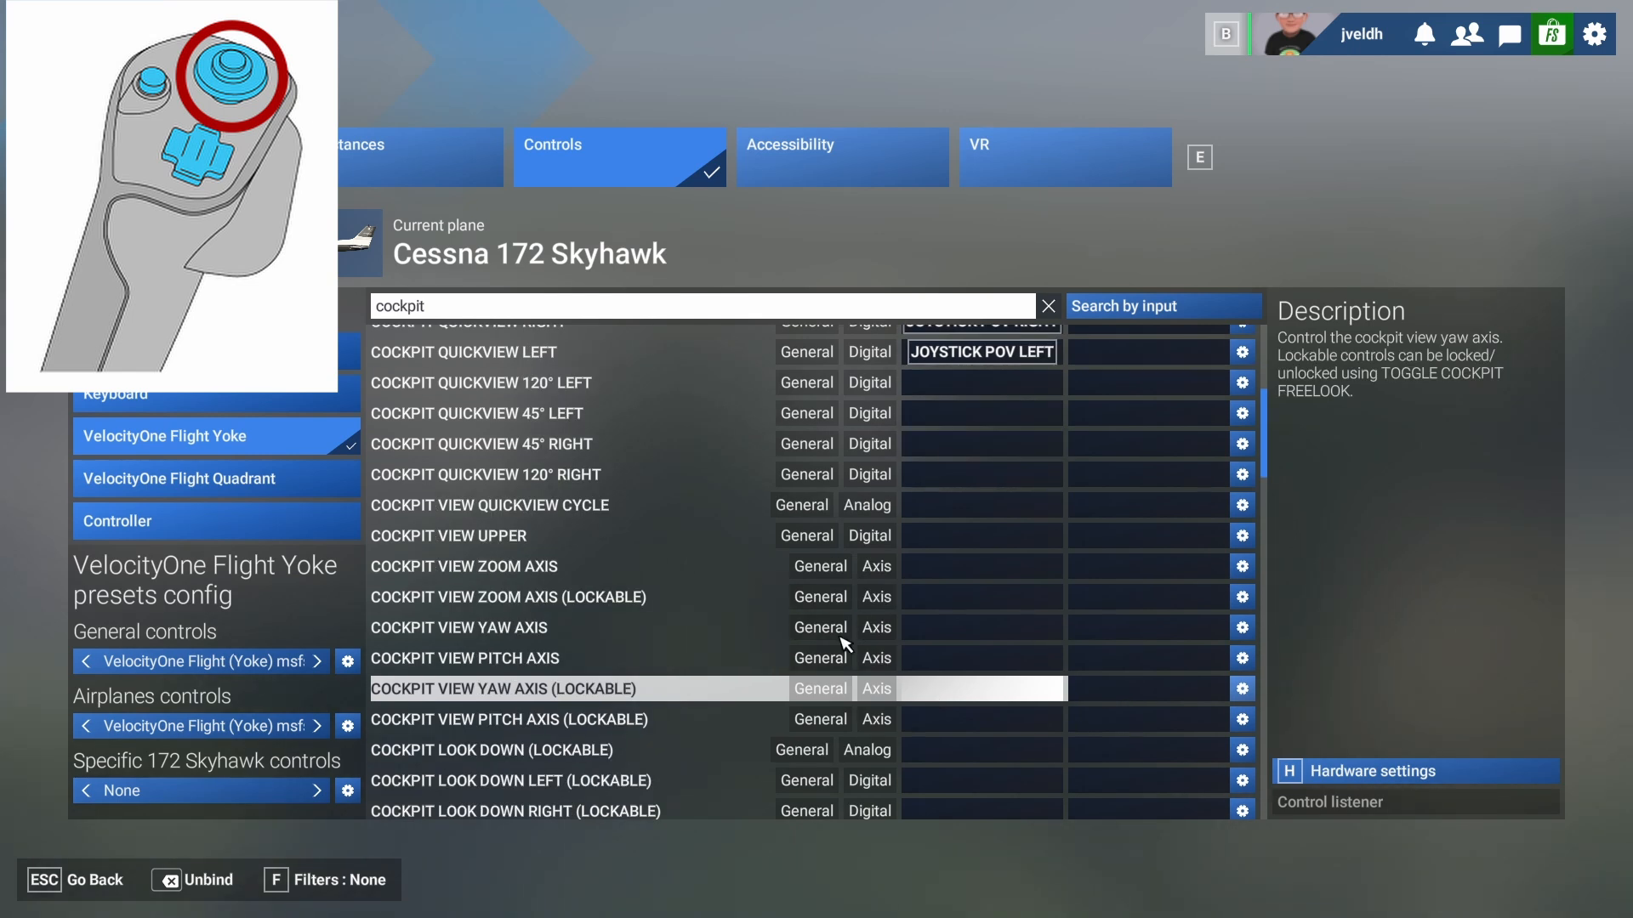
left_click(433, 316)
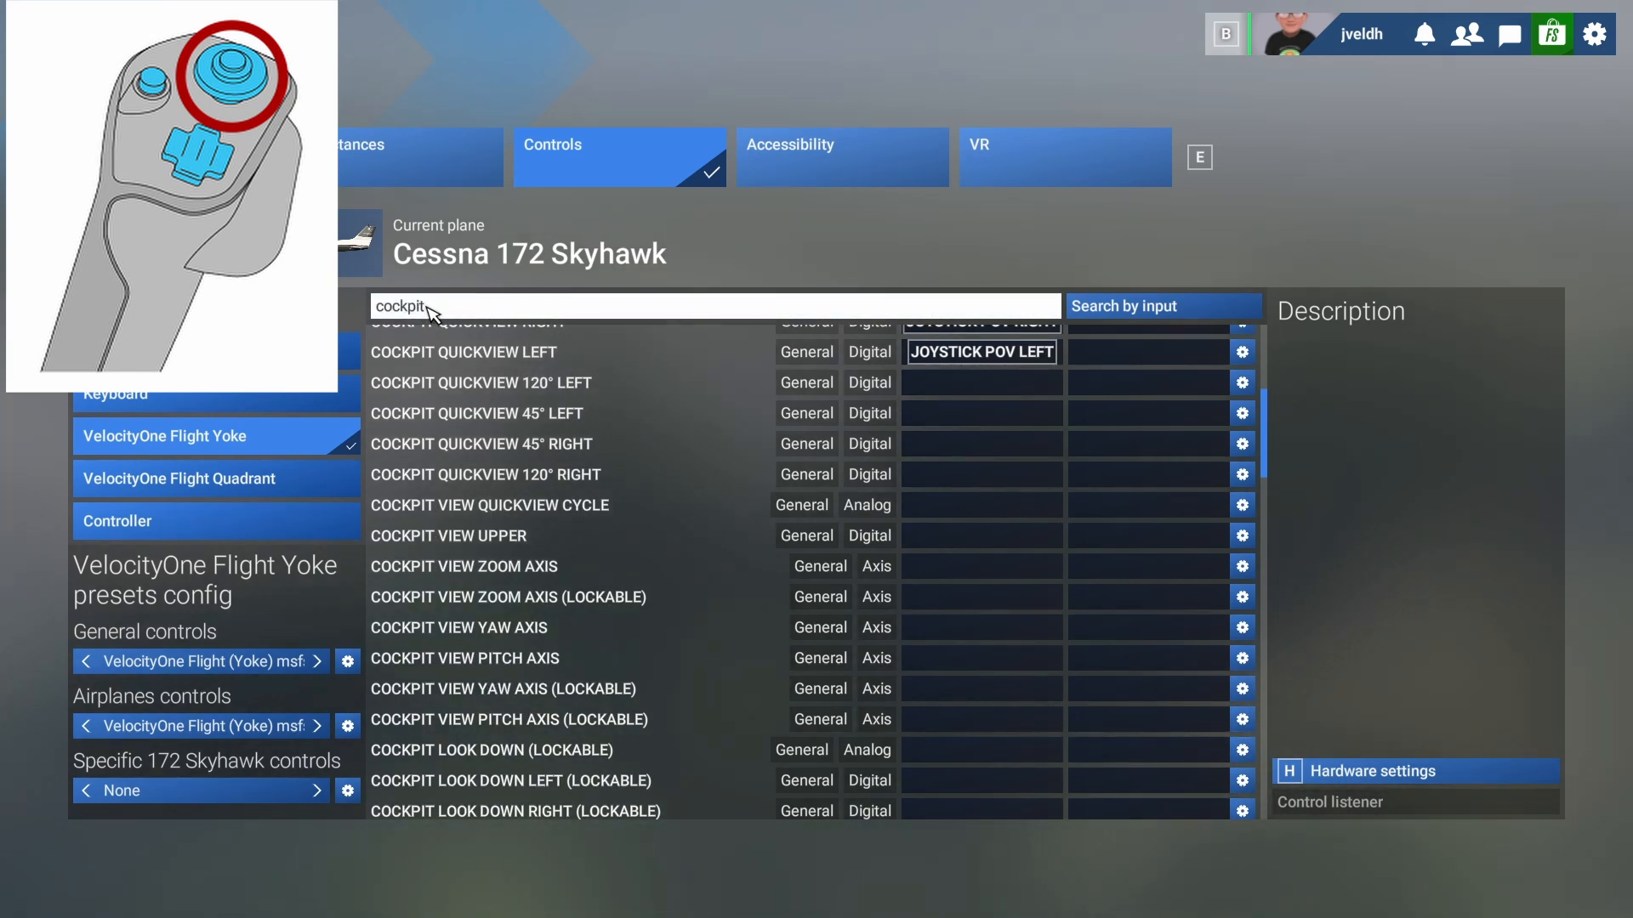
- Bind External Quickview Left, Rear, Right and Top to the yoke hat's left, down, right and up
key("BackSpace")
key("BackSpace")
key("BackSpace")
key("BackSpace")
key("BackSpace")
key("BackSpace")
key("BackSpace")
type("ex")
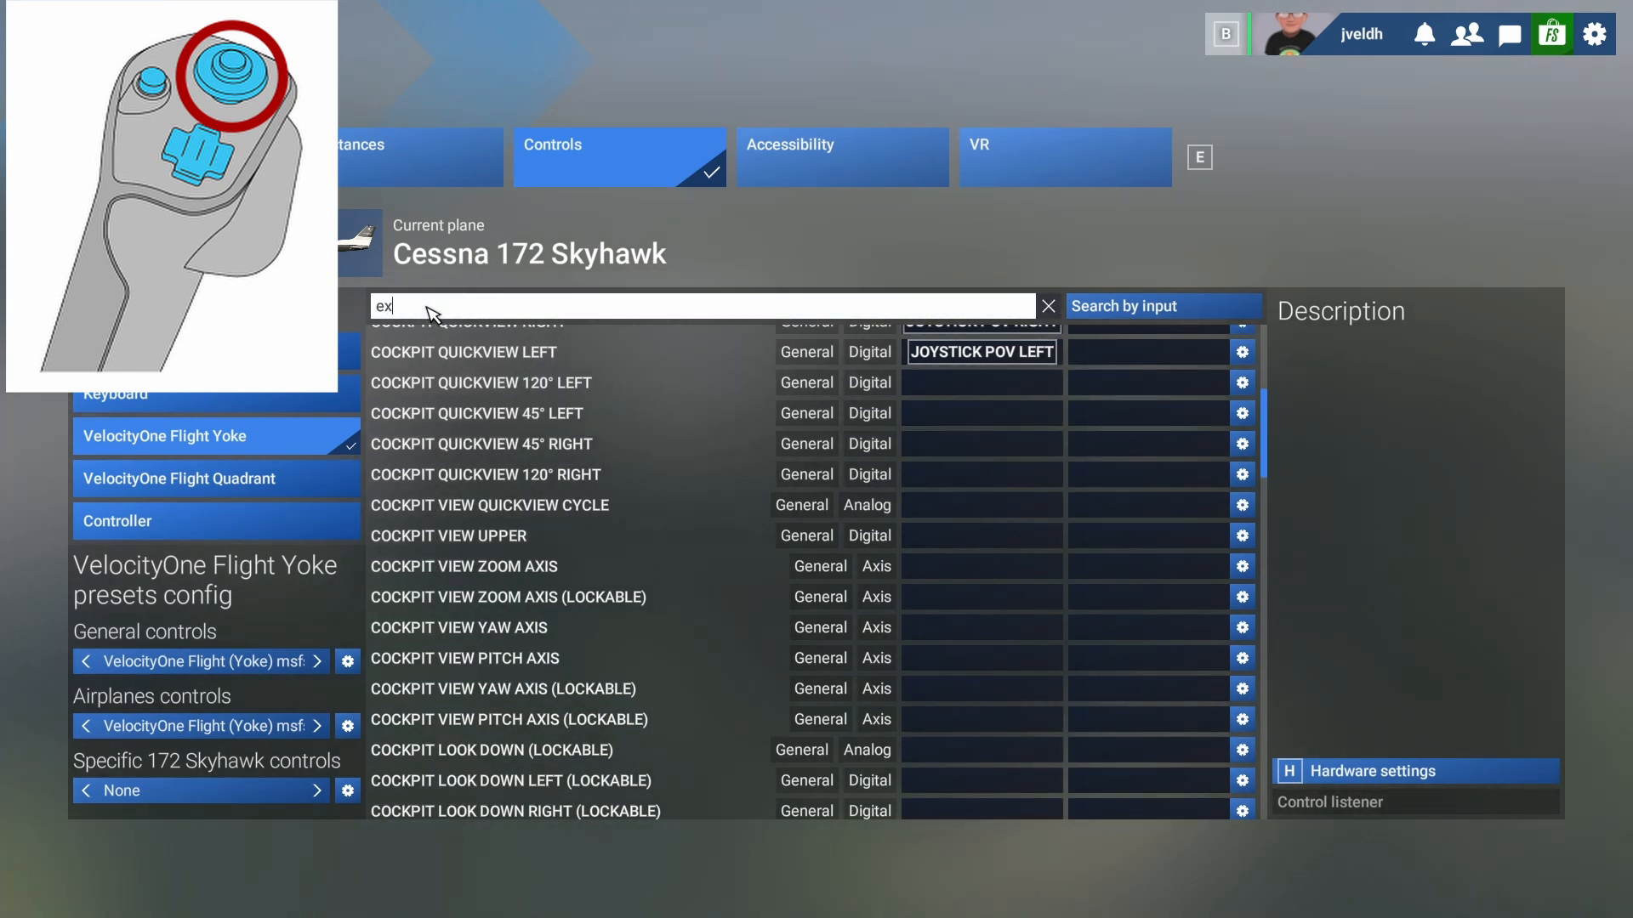
type("ternal view")
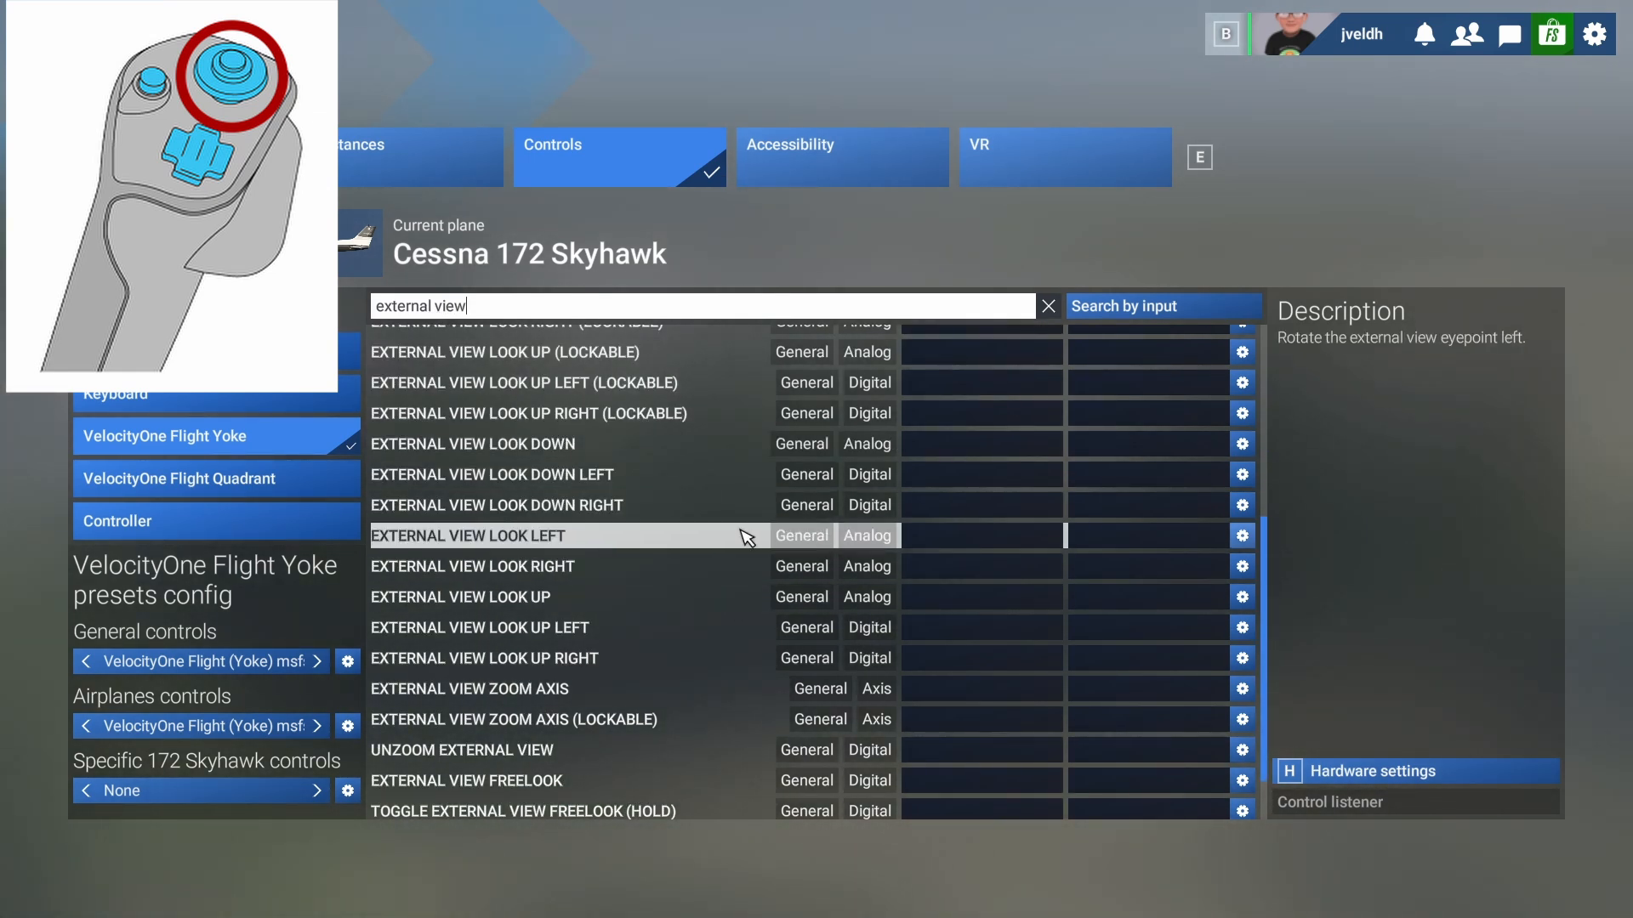
scroll(808, 628, "up", 2)
scroll(816, 595, "up", 2)
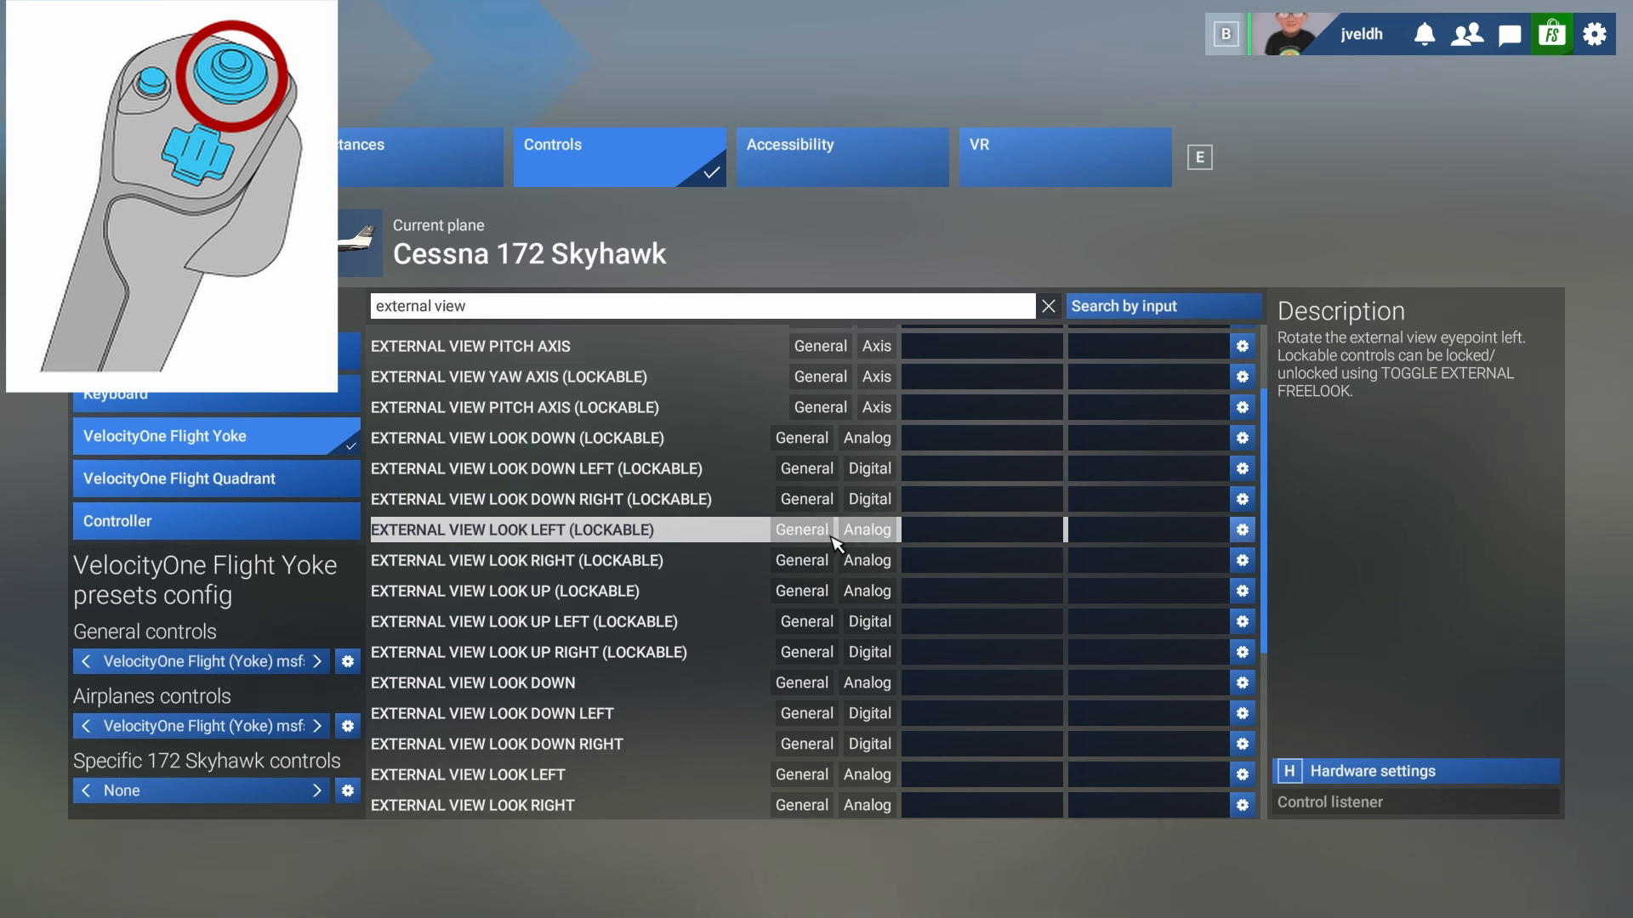
scroll(836, 531, "up", 2)
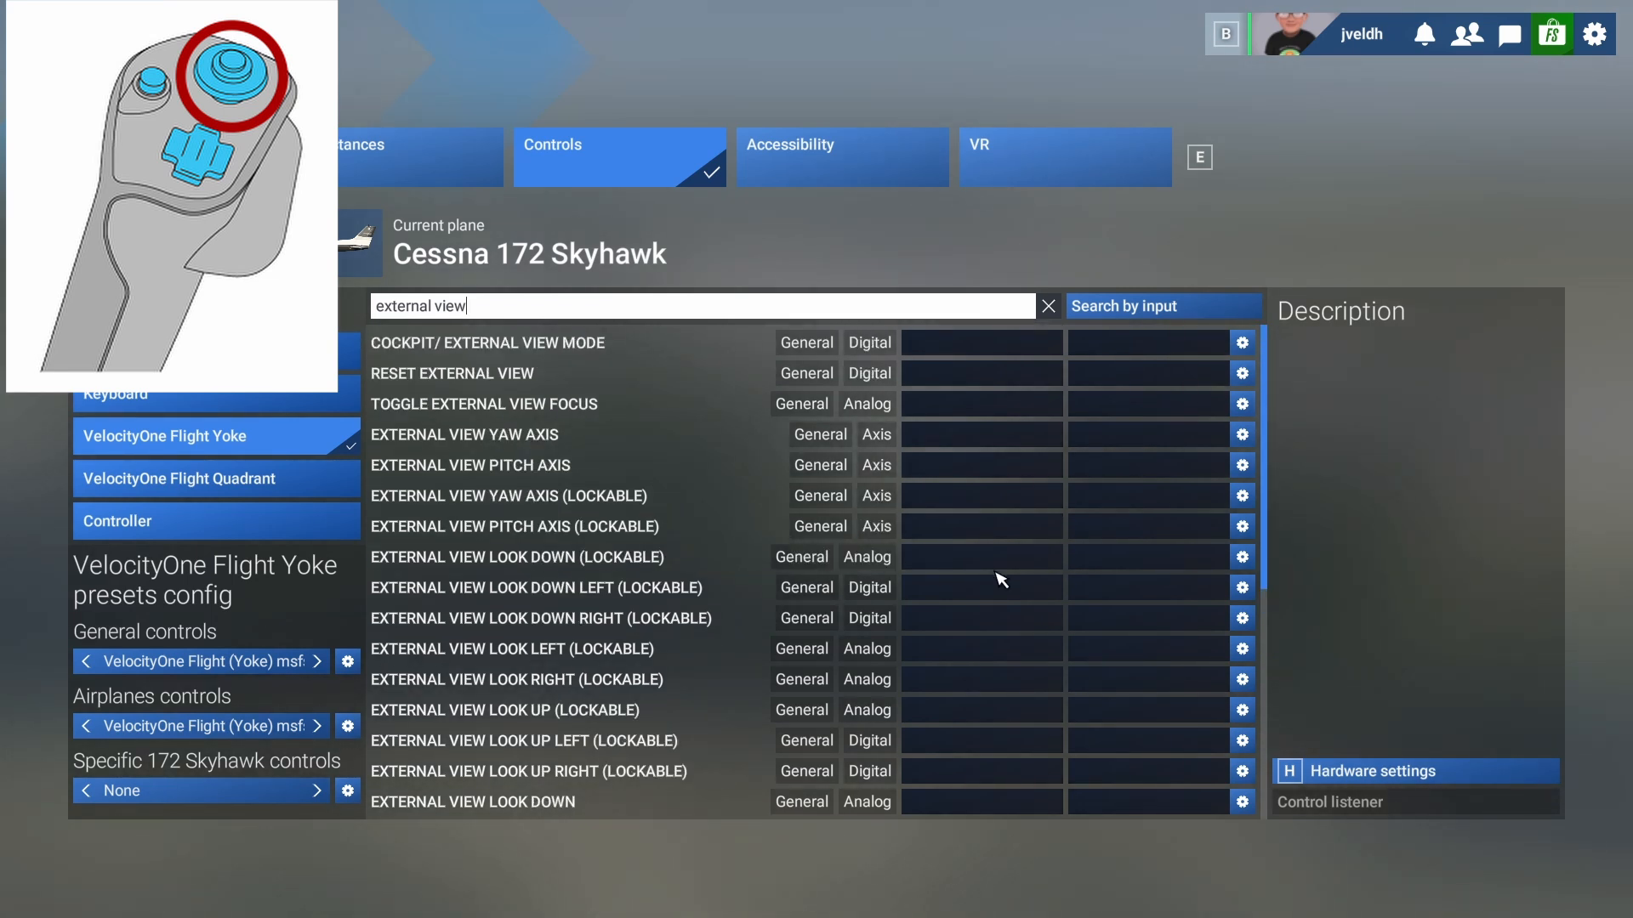
scroll(982, 582, "down", 5)
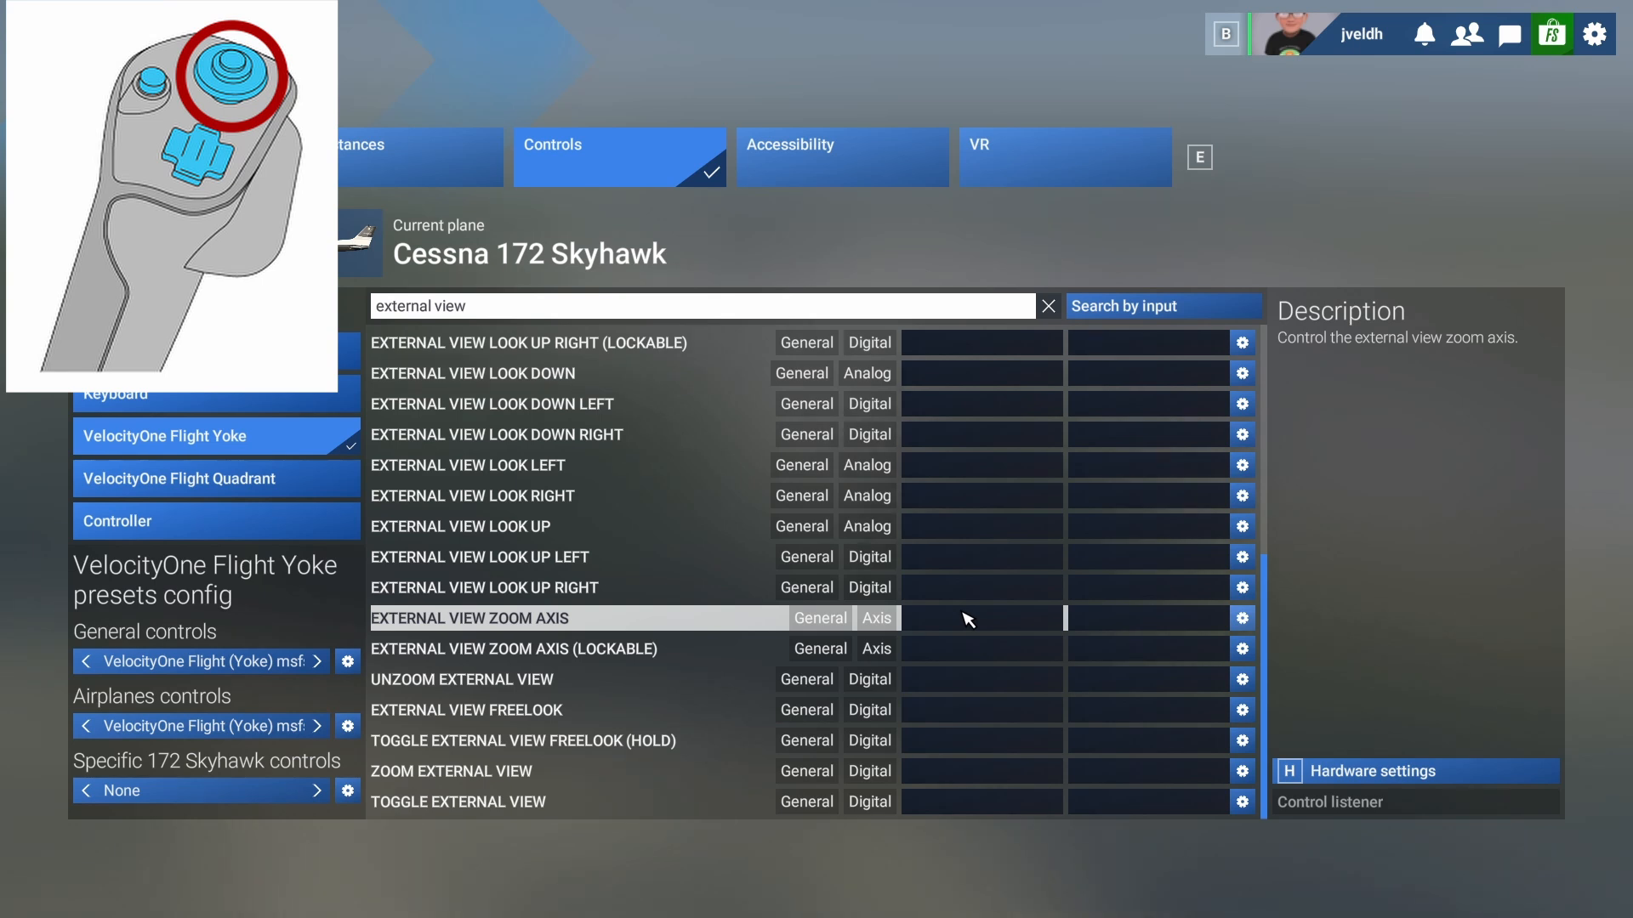
scroll(970, 623, "up", 5)
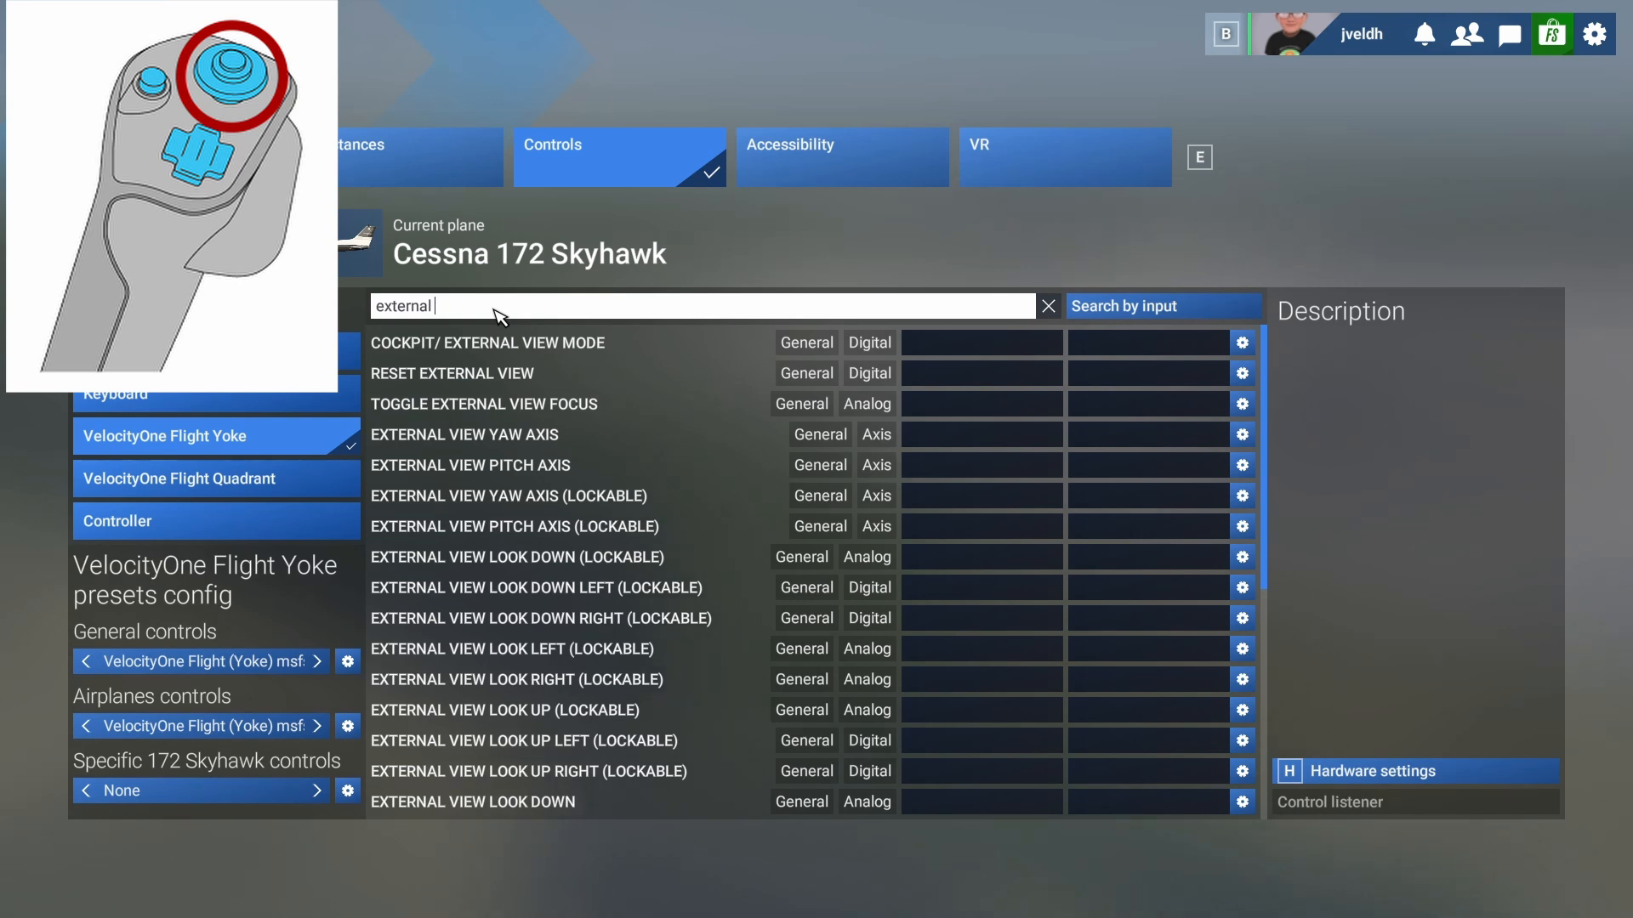
type("quick")
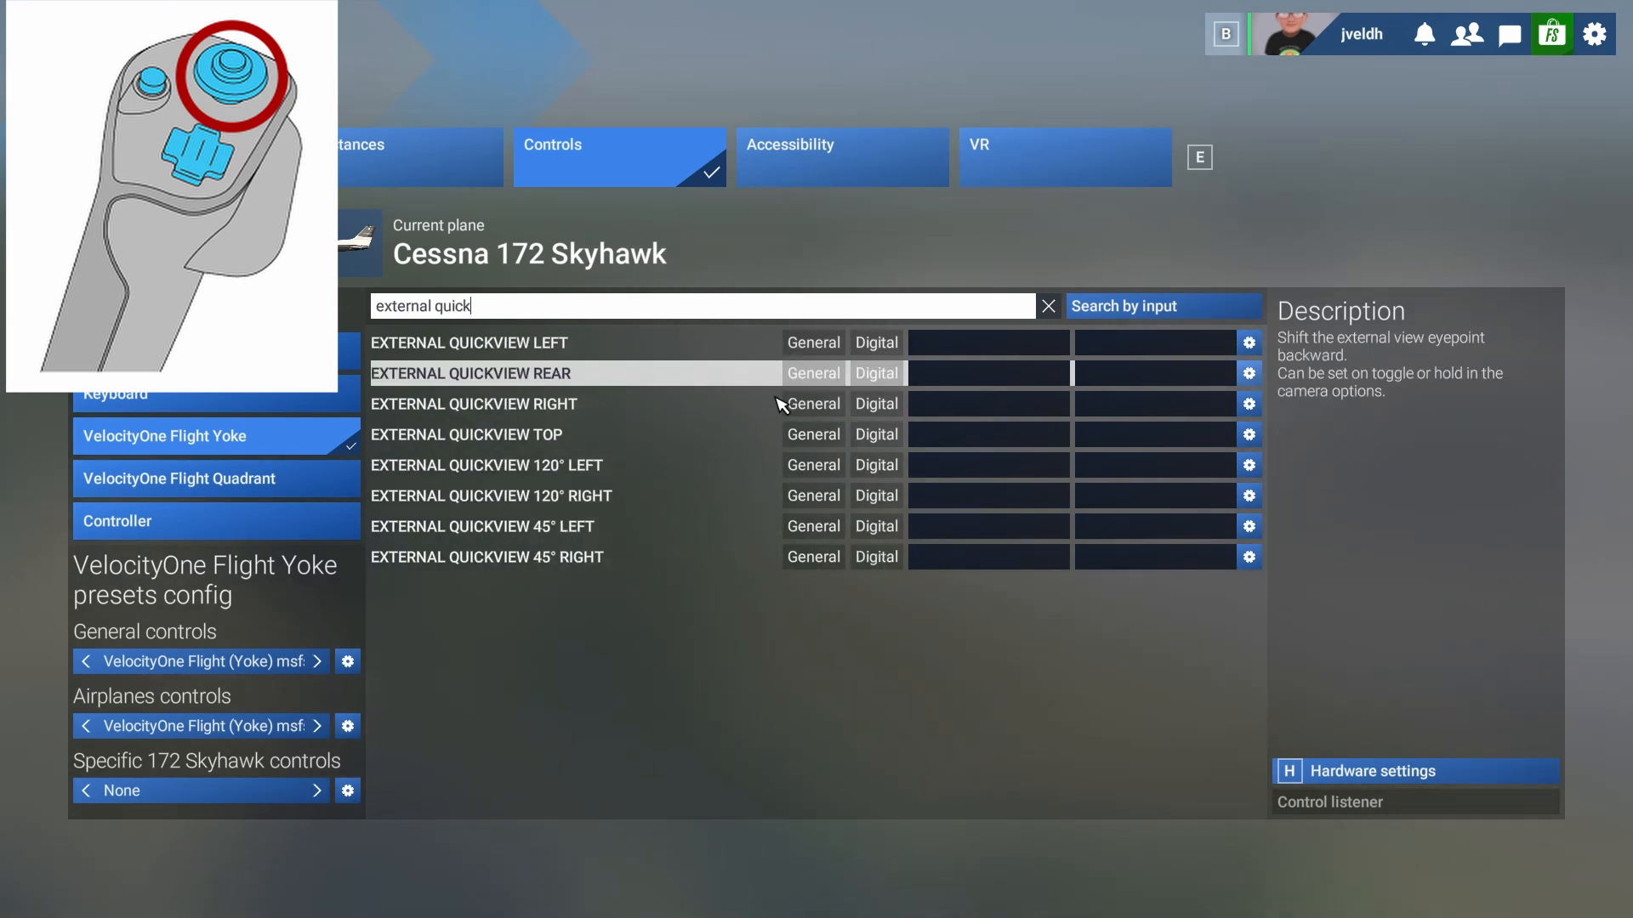
left_click(955, 343)
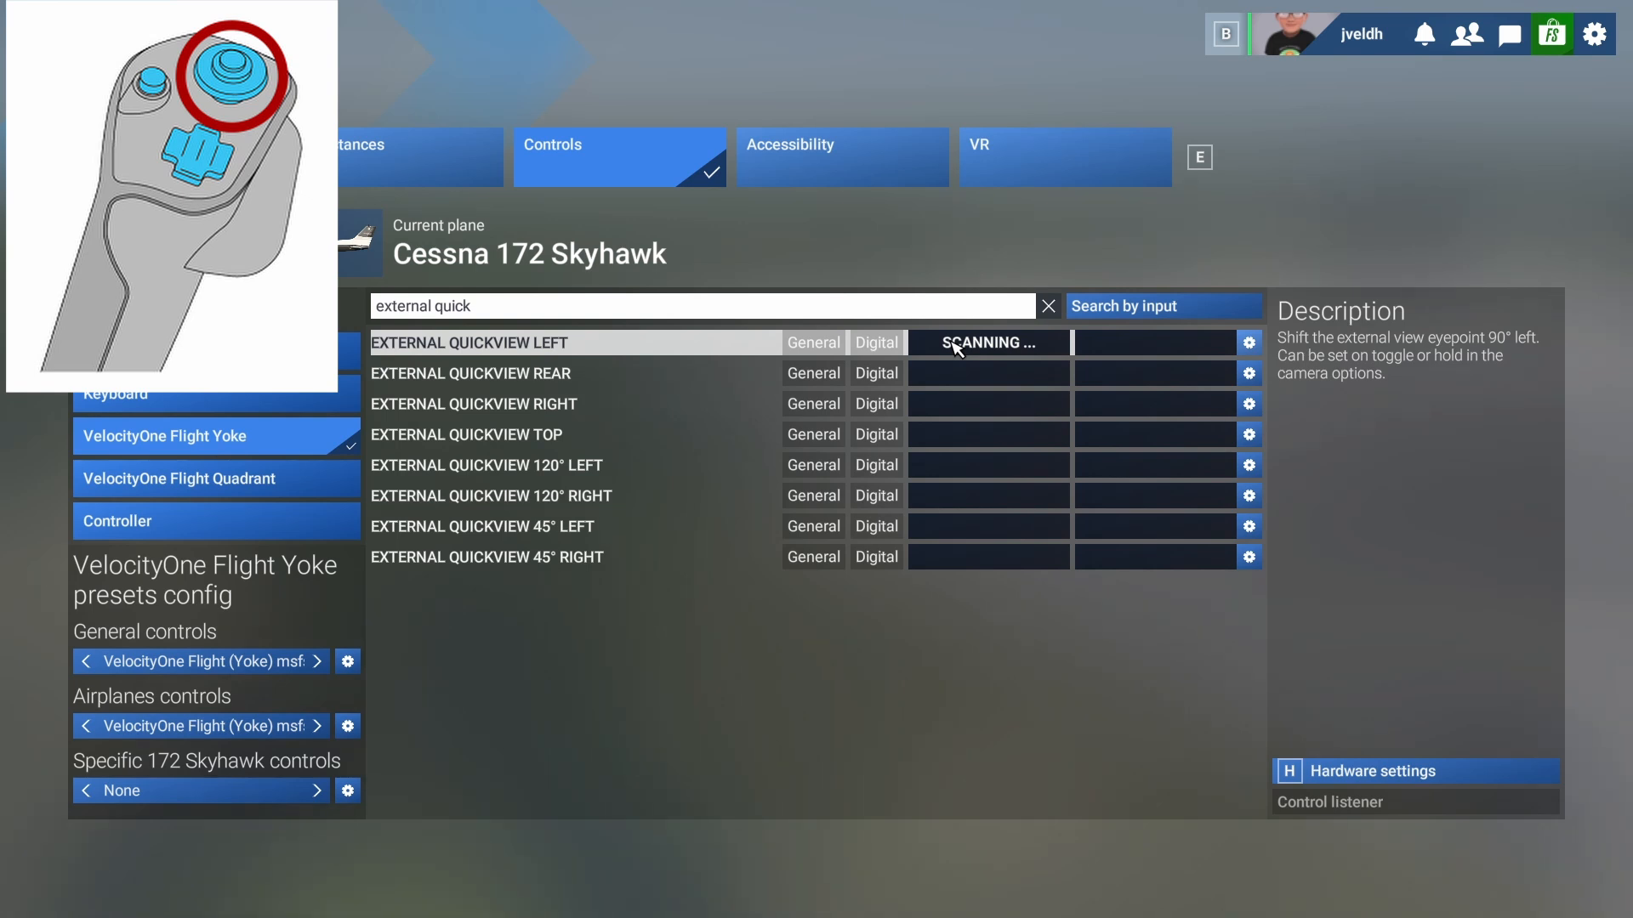
left_click(942, 375)
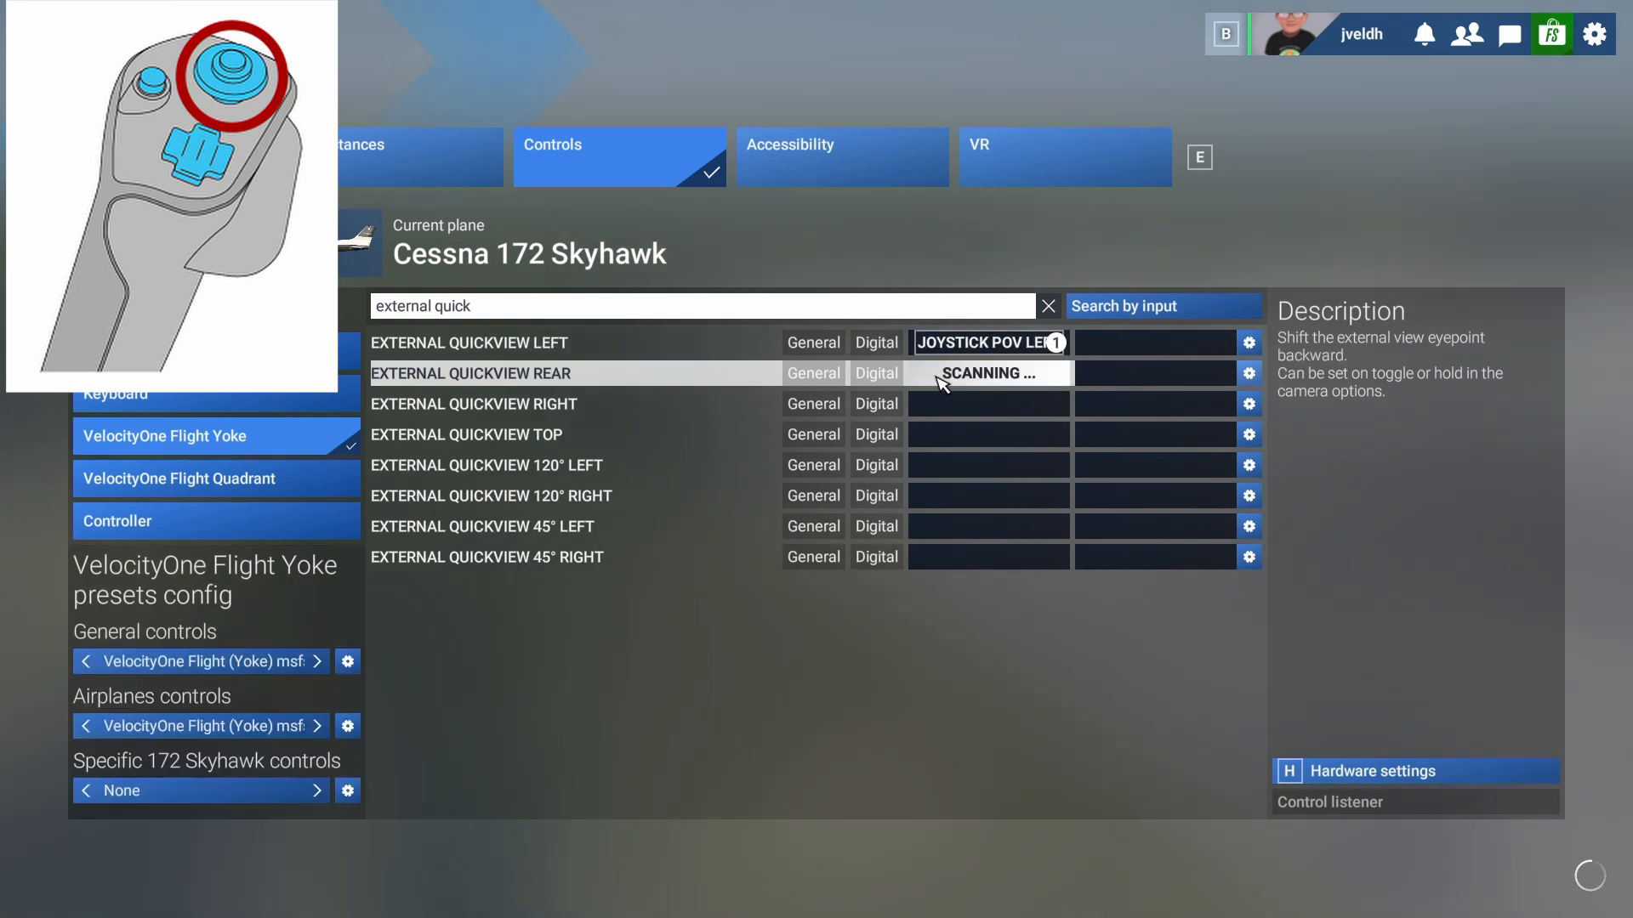
left_click(944, 406)
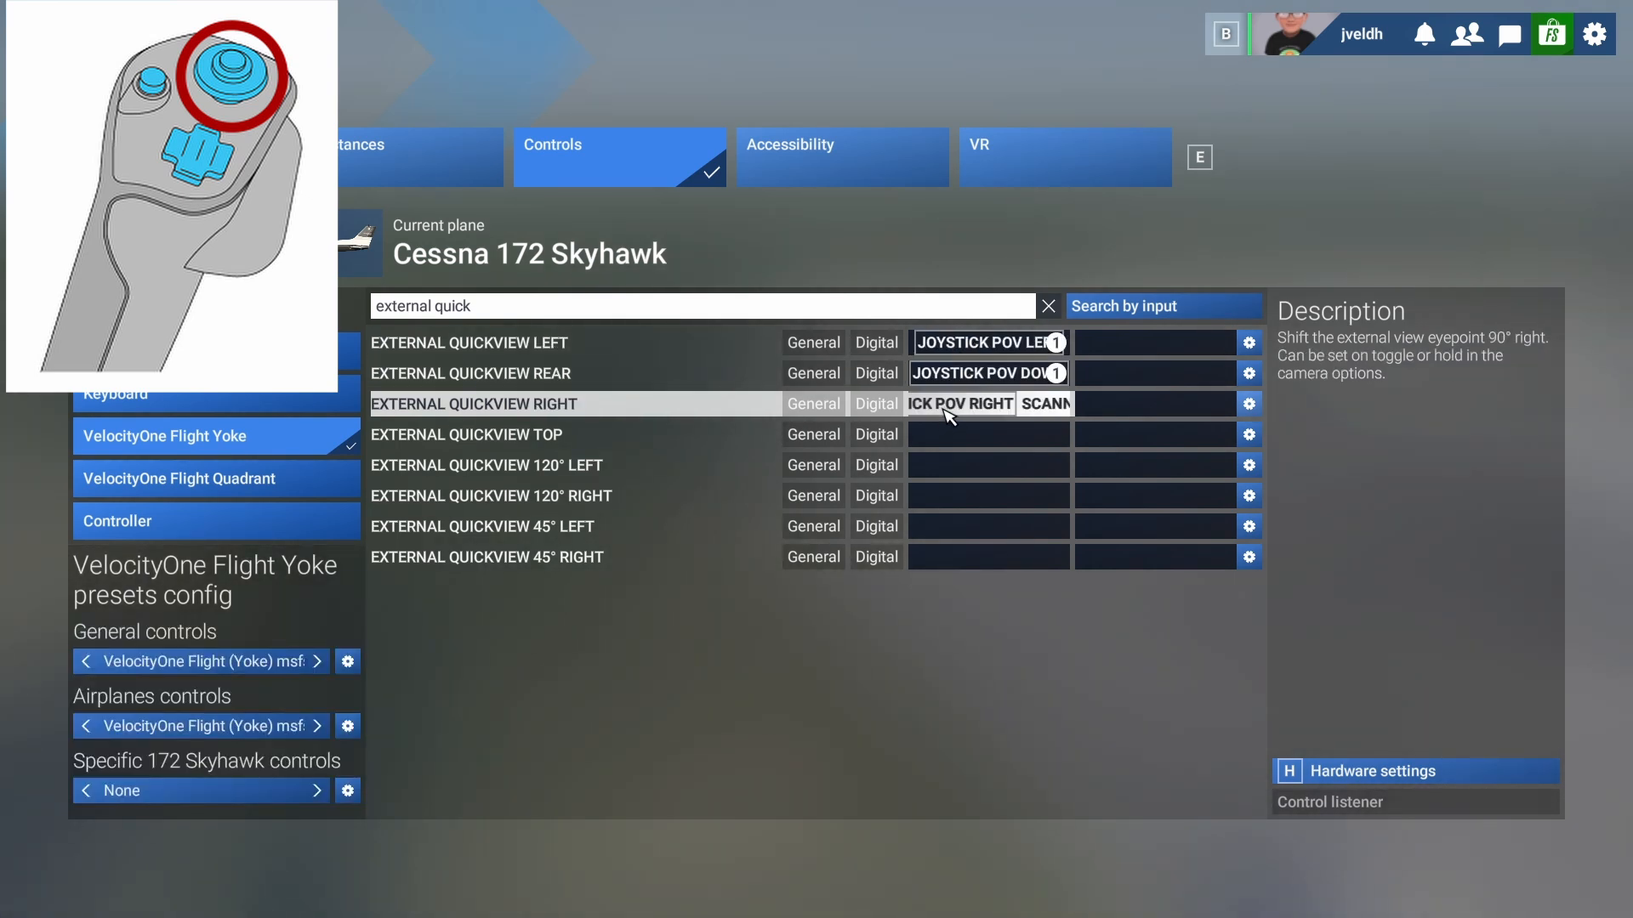
left_click(948, 437)
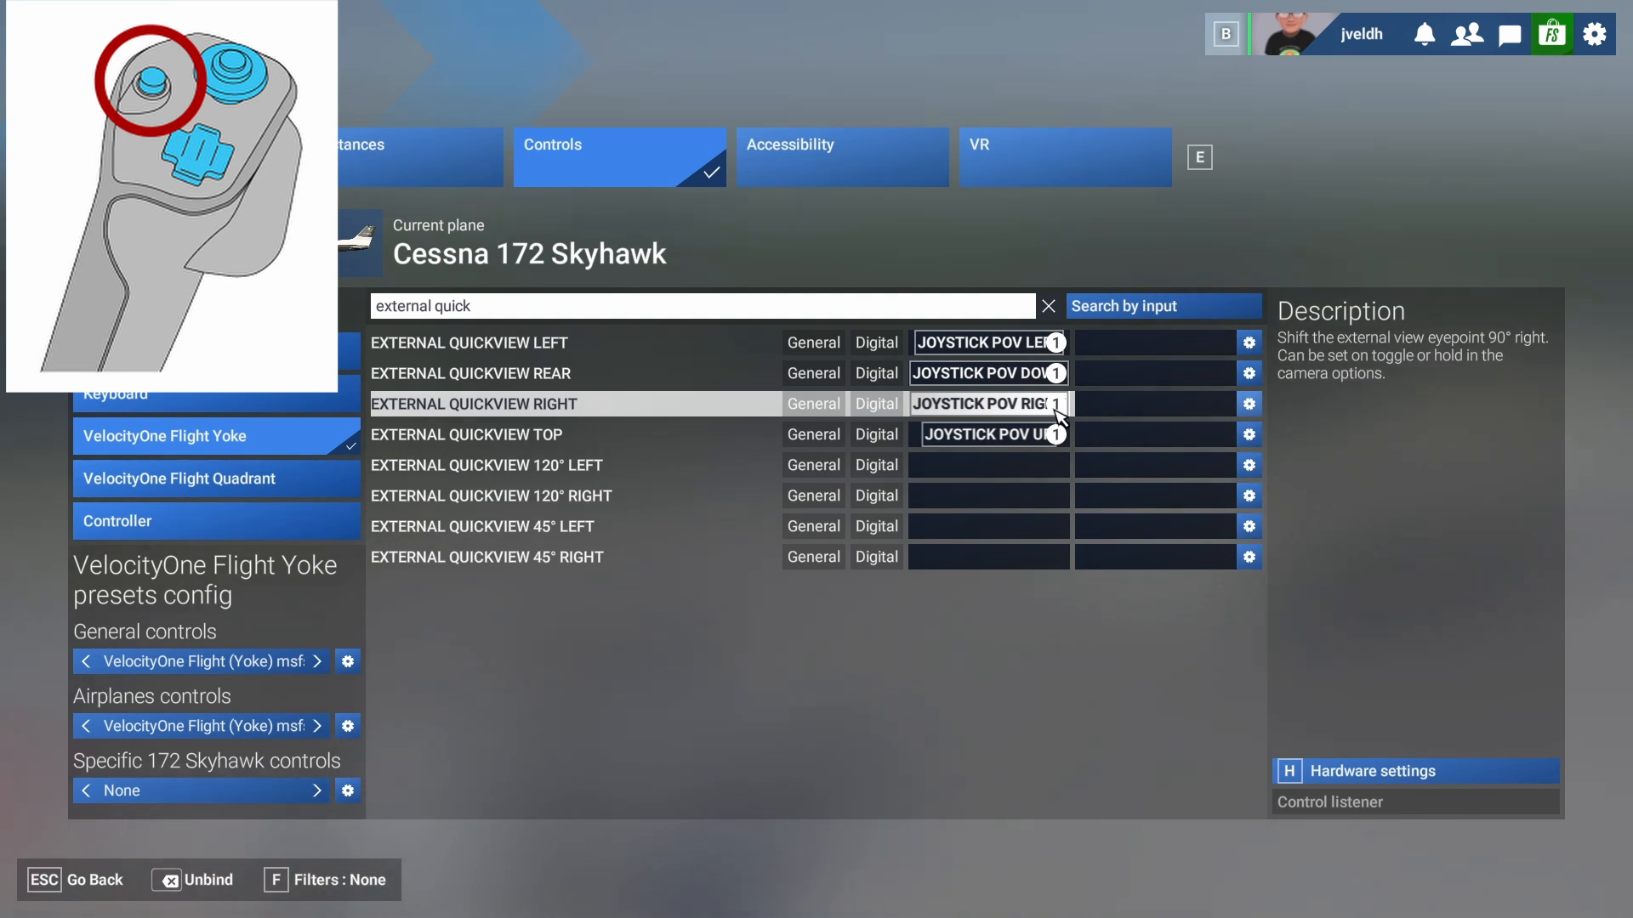
- Bind COCKPIT/ EXTERNAL VIEW MODE to yoke joystick button 9
left_click(492, 306)
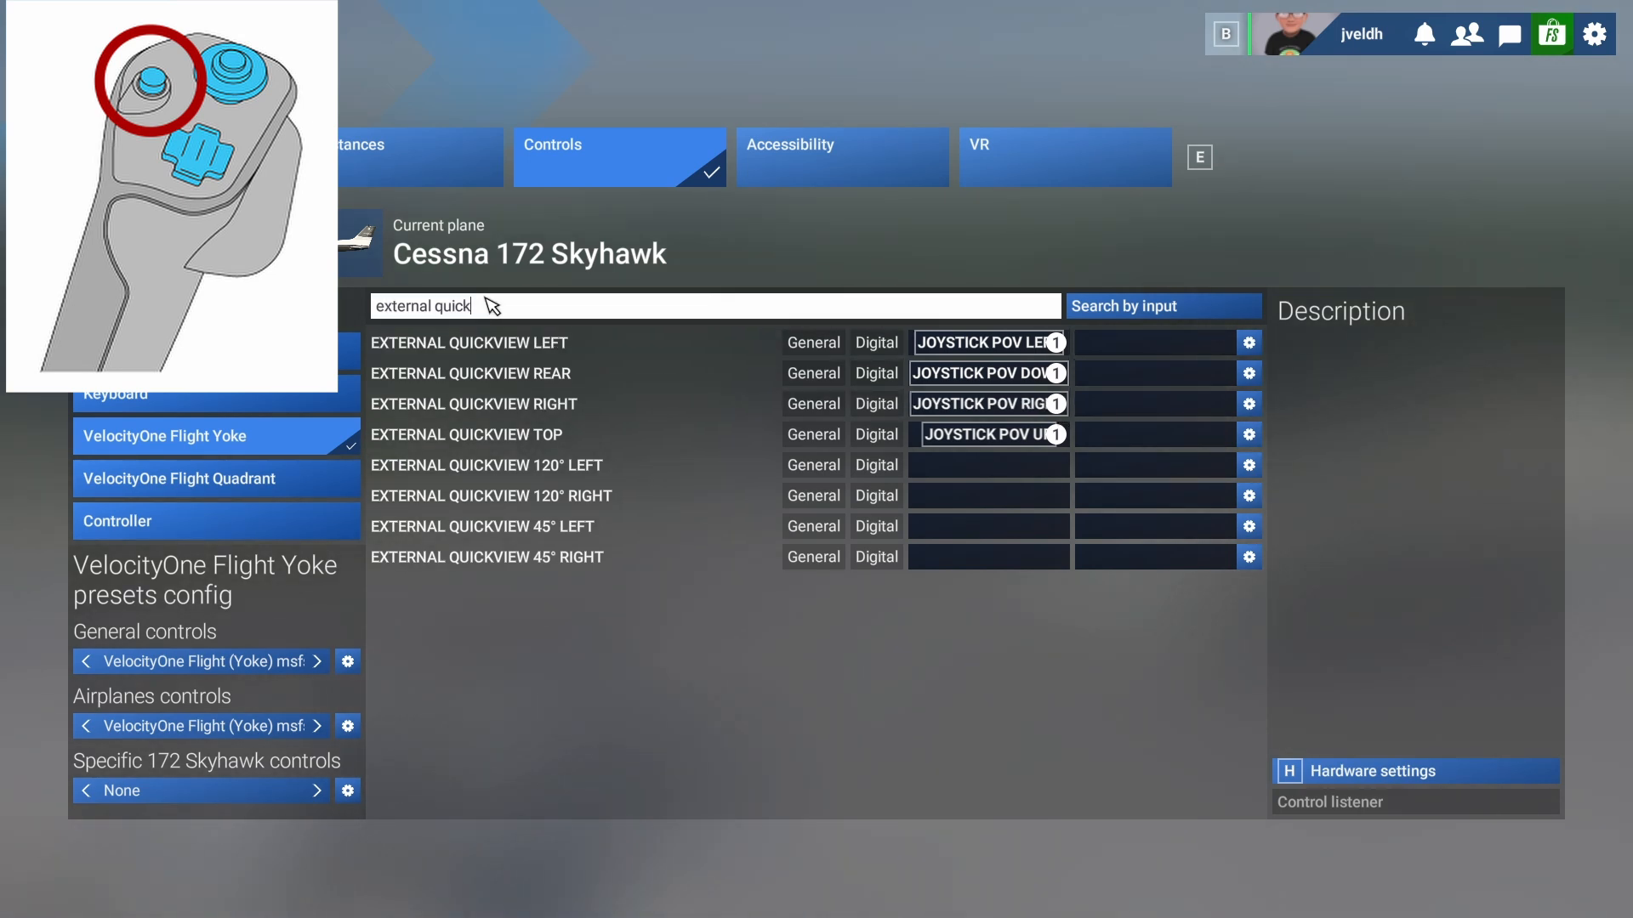
key("BackSpace")
key("BackSpace")
key("BackSpace")
key("BackSpace")
key("BackSpace")
key("BackSpace")
key("BackSpace")
key("BackSpace")
key("BackSpace")
key("BackSpace")
key("BackSpace")
key("BackSpace")
key("BackSpace")
key("BackSpace")
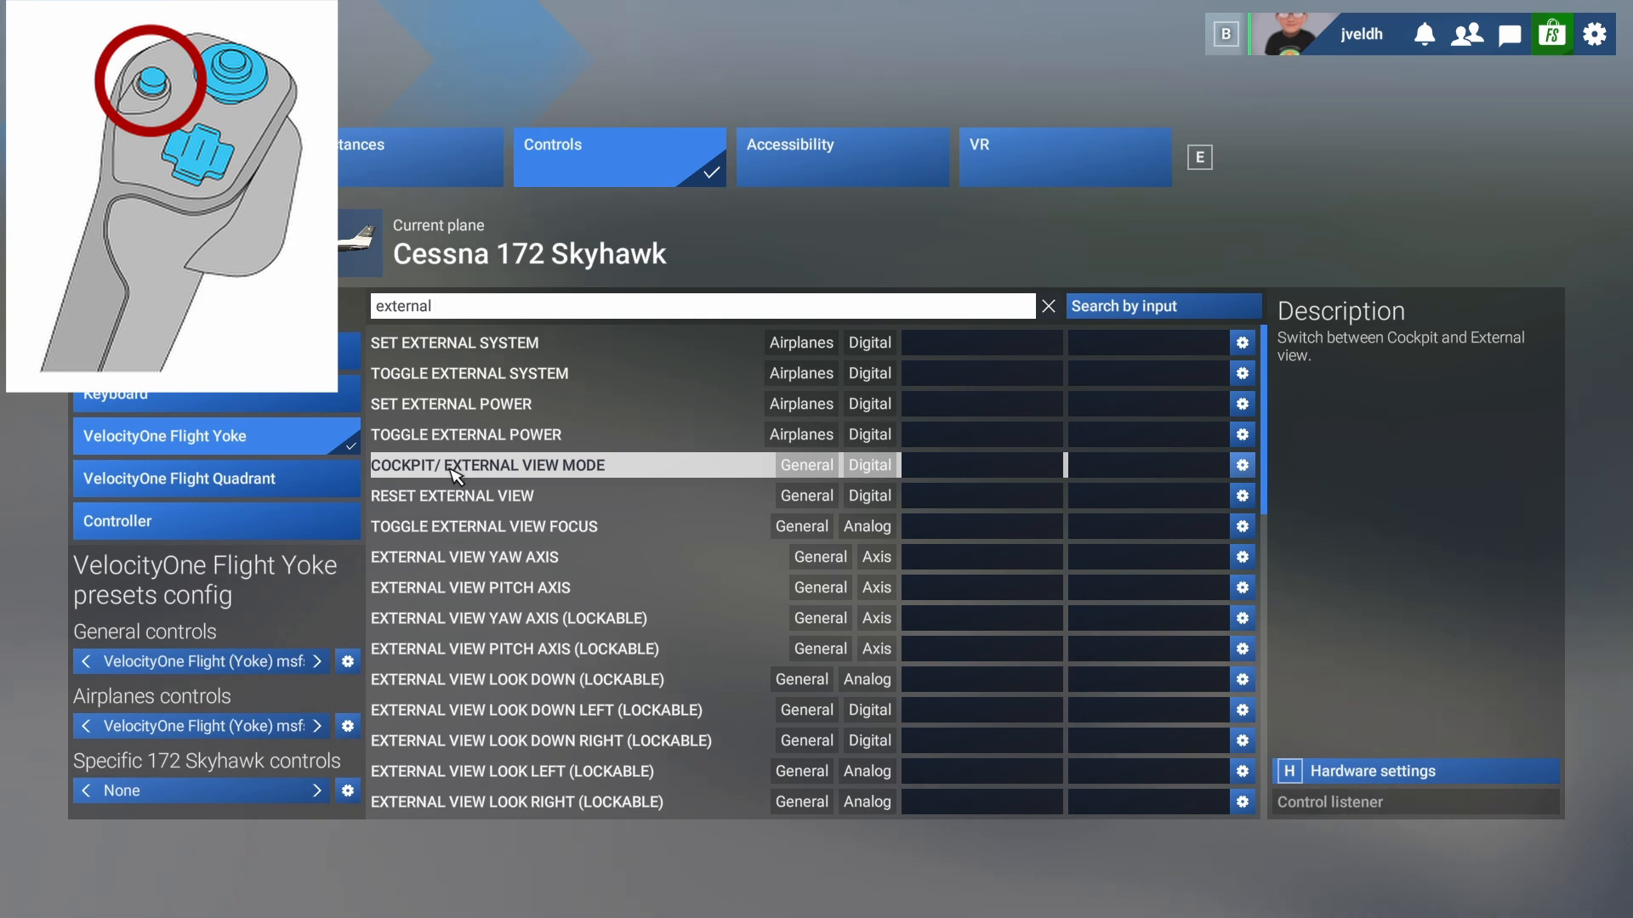
left_click(943, 470)
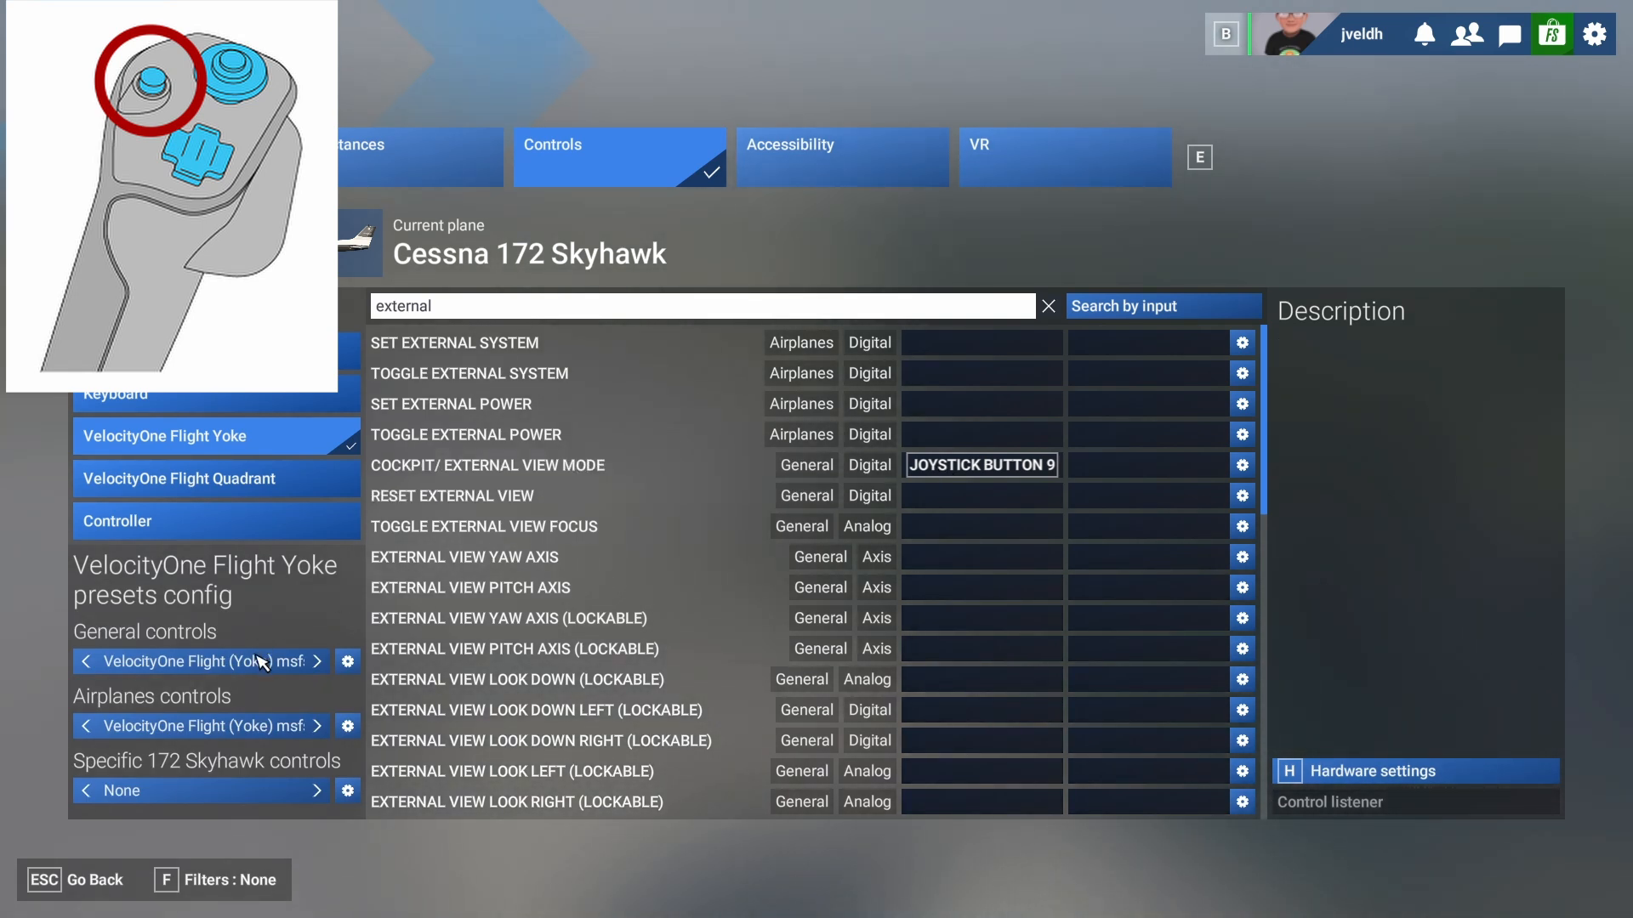
left_click(476, 307)
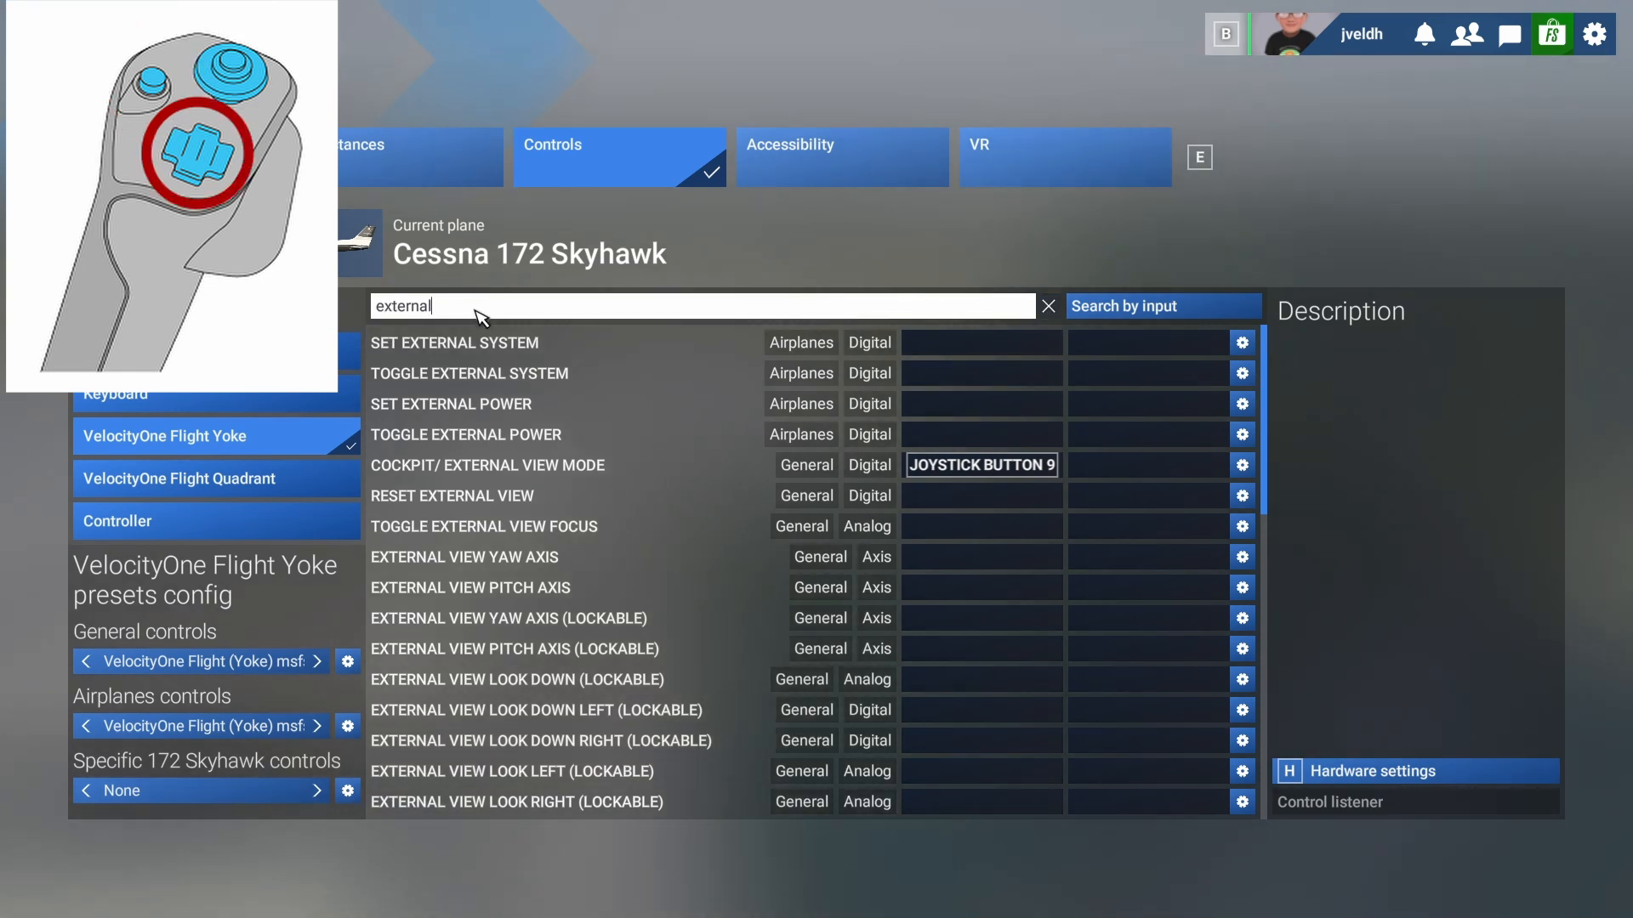
- Bind Previous Instrument View to joystick button 15 and Next Instrument View to button 13
key("BackSpace")
key("BackSpace")
key("BackSpace")
key("BackSpace")
key("BackSpace")
key("BackSpace")
key("BackSpace")
key("BackSpace")
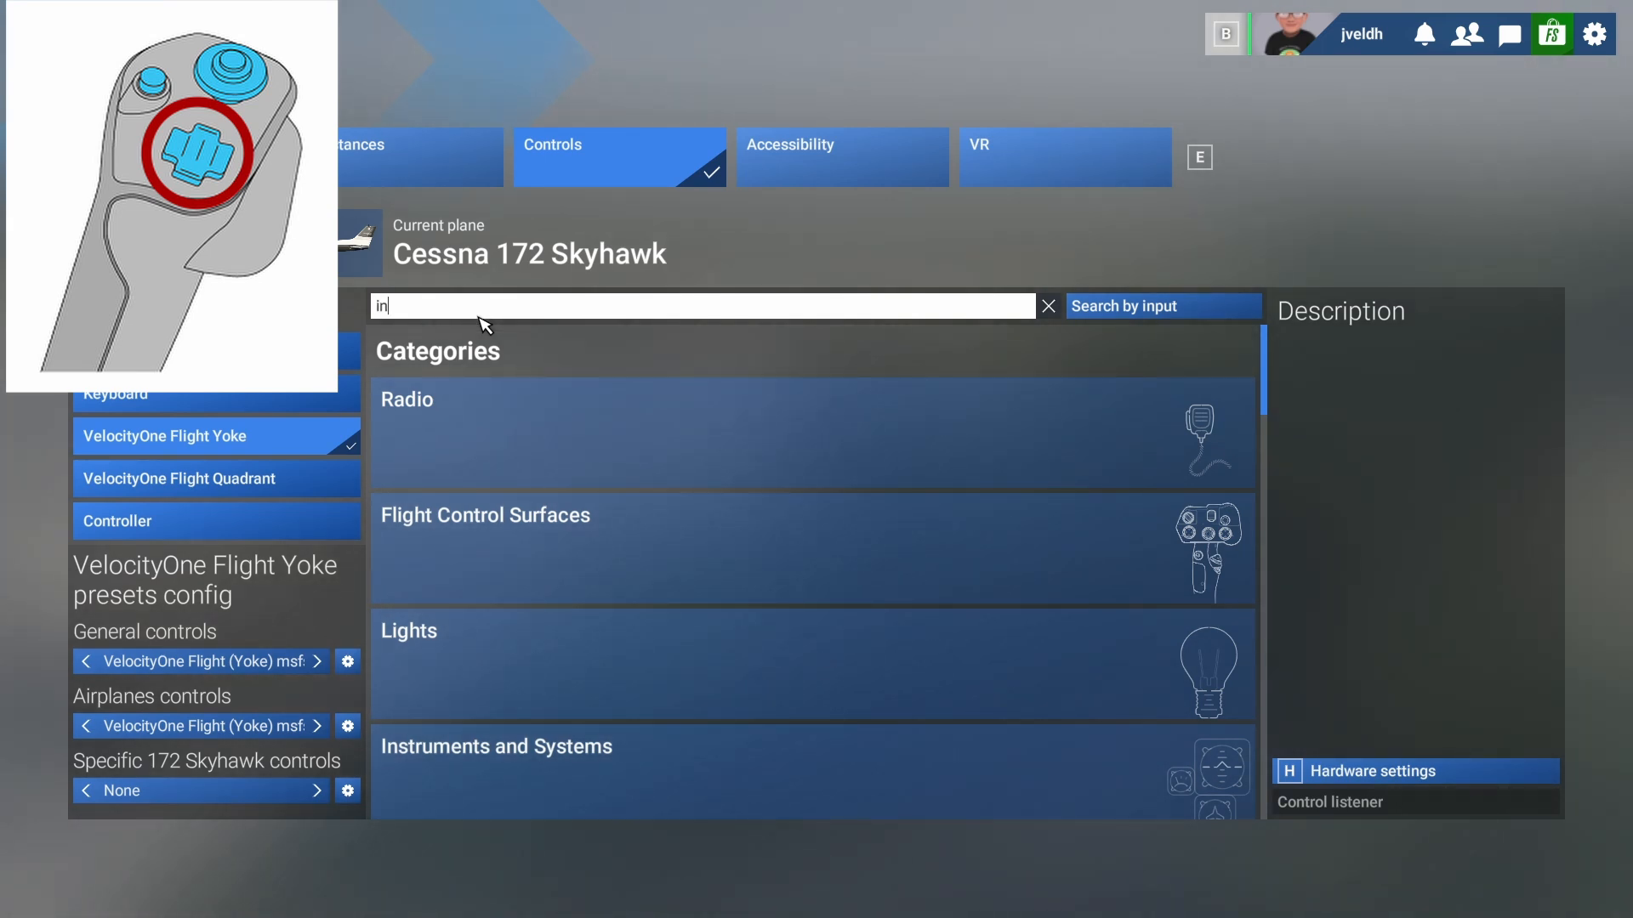
type("instrument view")
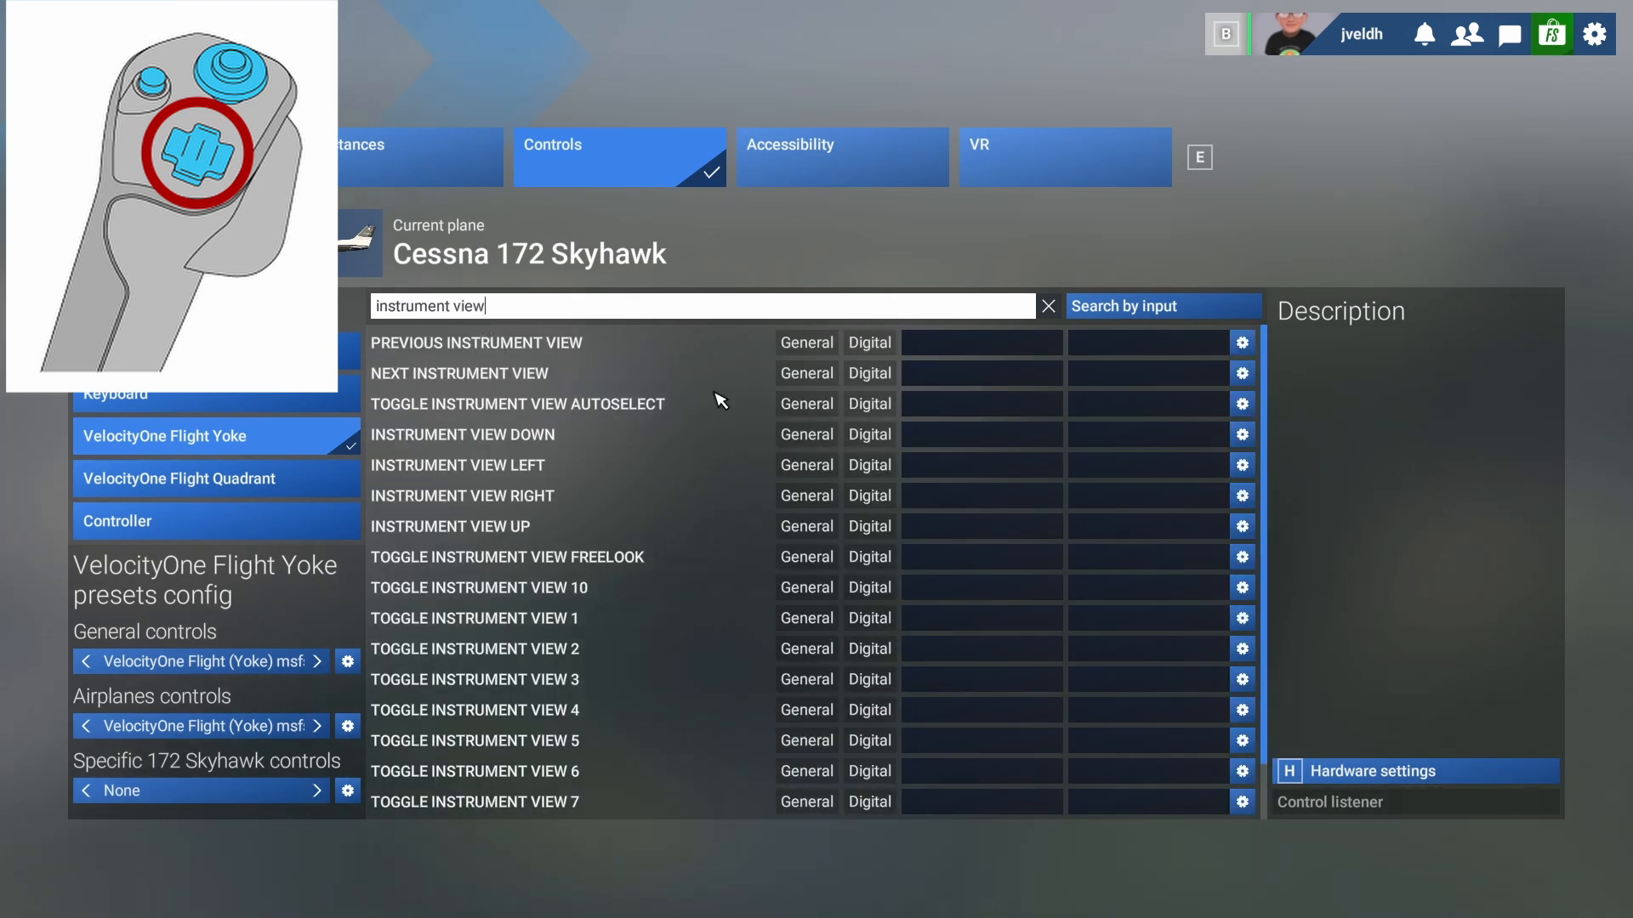
left_click(920, 348)
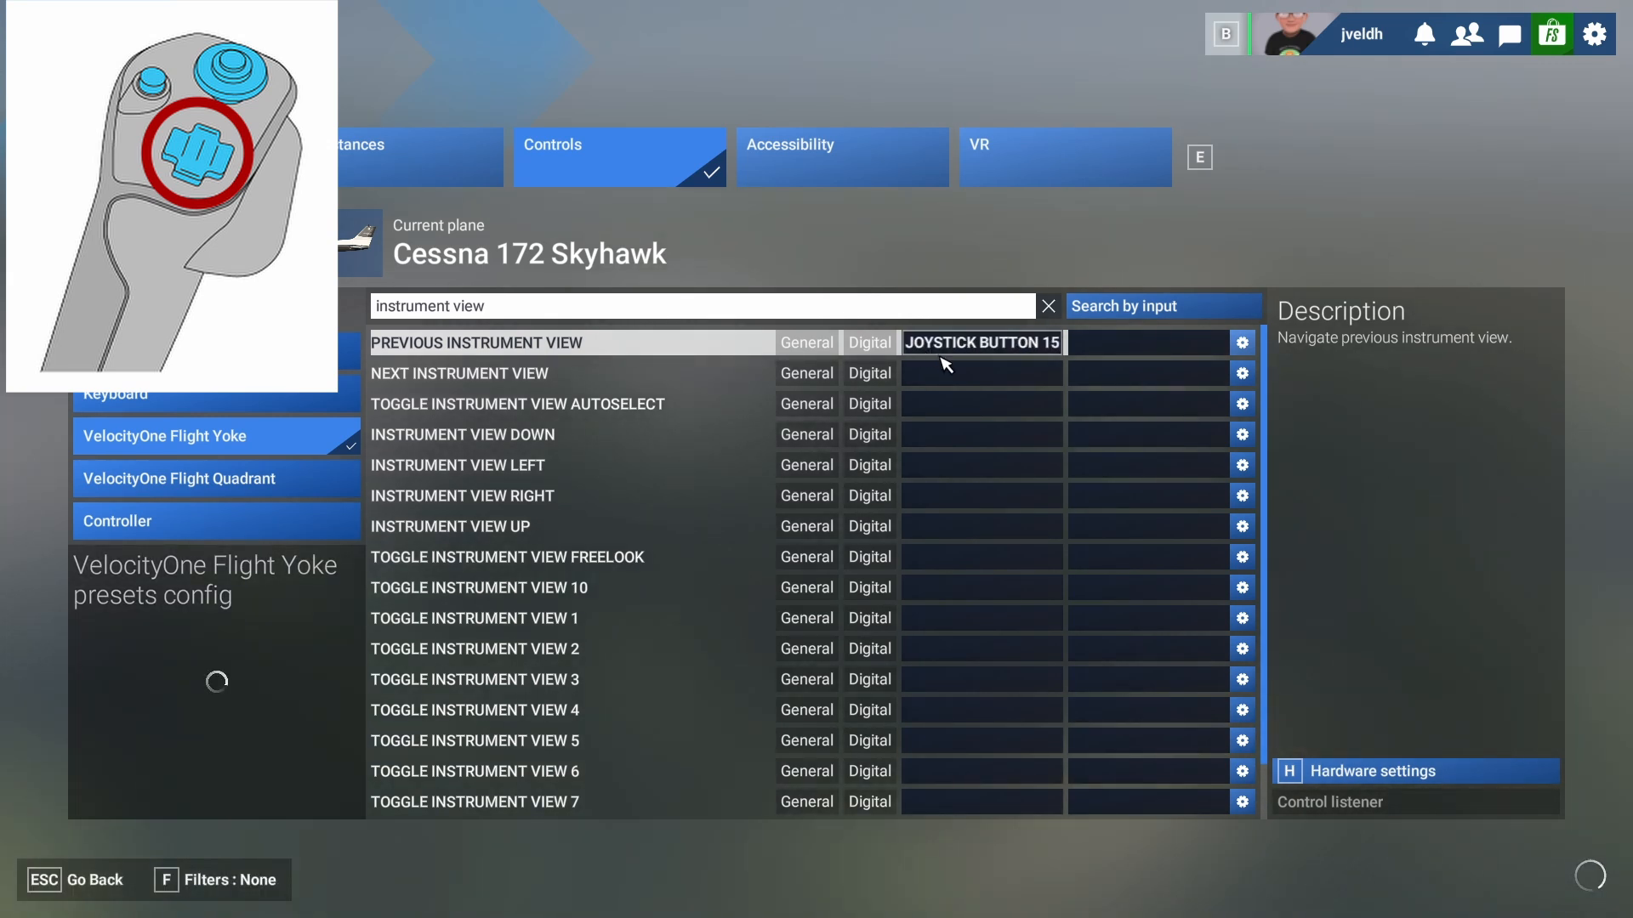
left_click(964, 375)
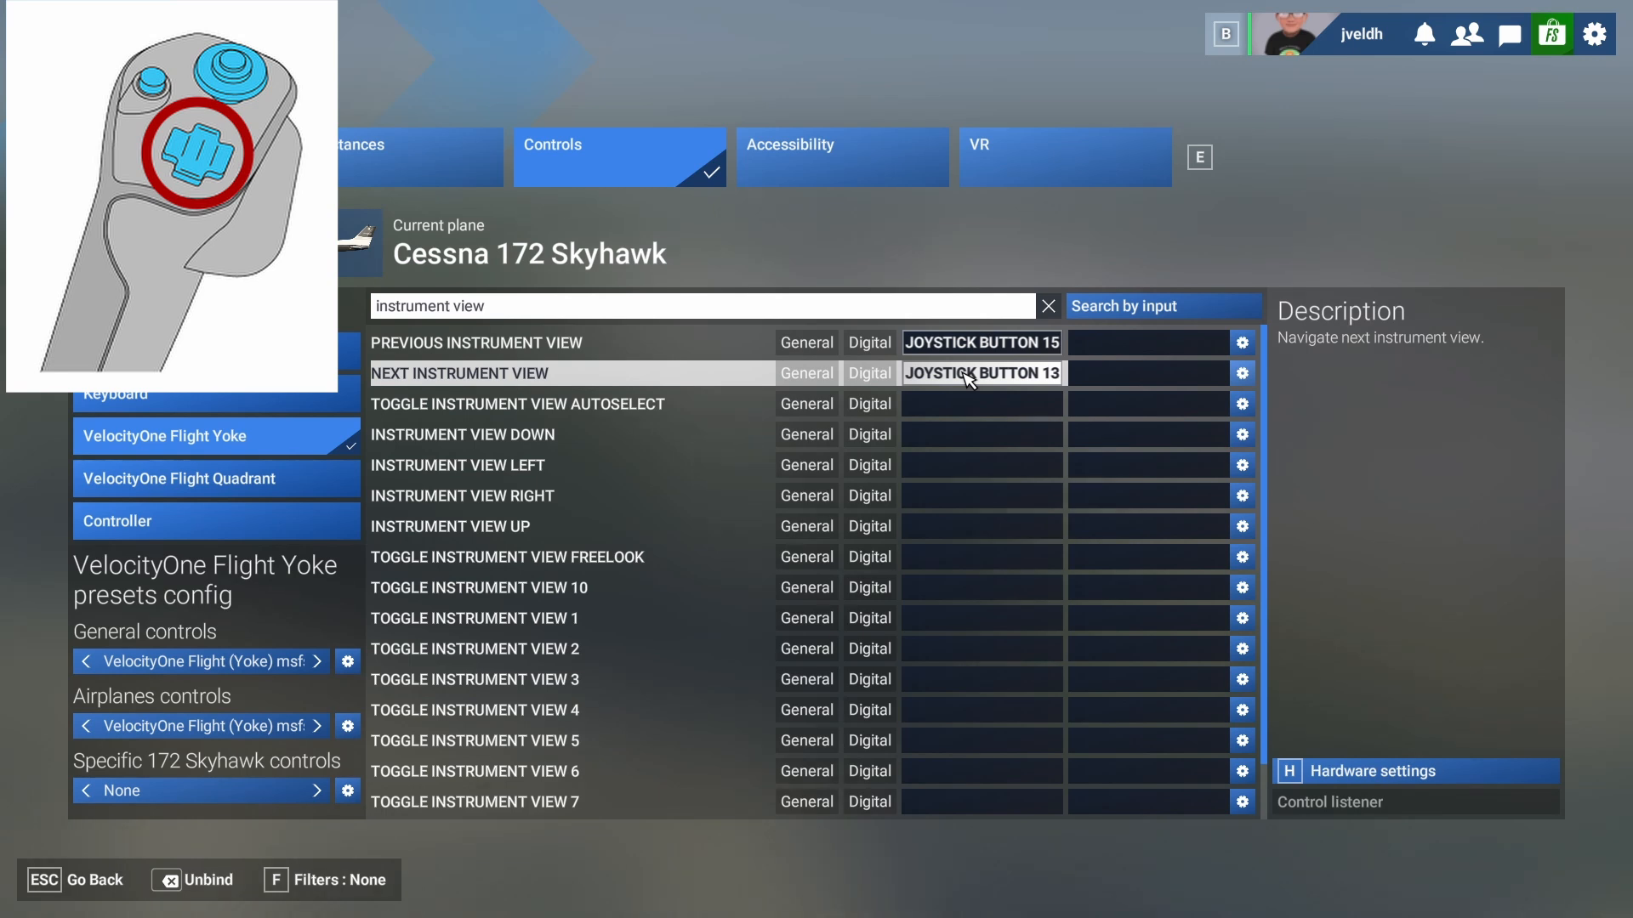
left_click(593, 308)
- Bind Aileron Trim Left to joystick button 16 and Aileron Trim Right to button 14, then clear the search
key("BackSpace")
key("BackSpace")
key("BackSpace")
key("BackSpace")
key("BackSpace")
key("BackSpace")
key("BackSpace")
key("BackSpace")
key("BackSpace")
key("BackSpace")
key("BackSpace")
key("BackSpace")
key("BackSpace")
key("BackSpace")
key("BackSpace")
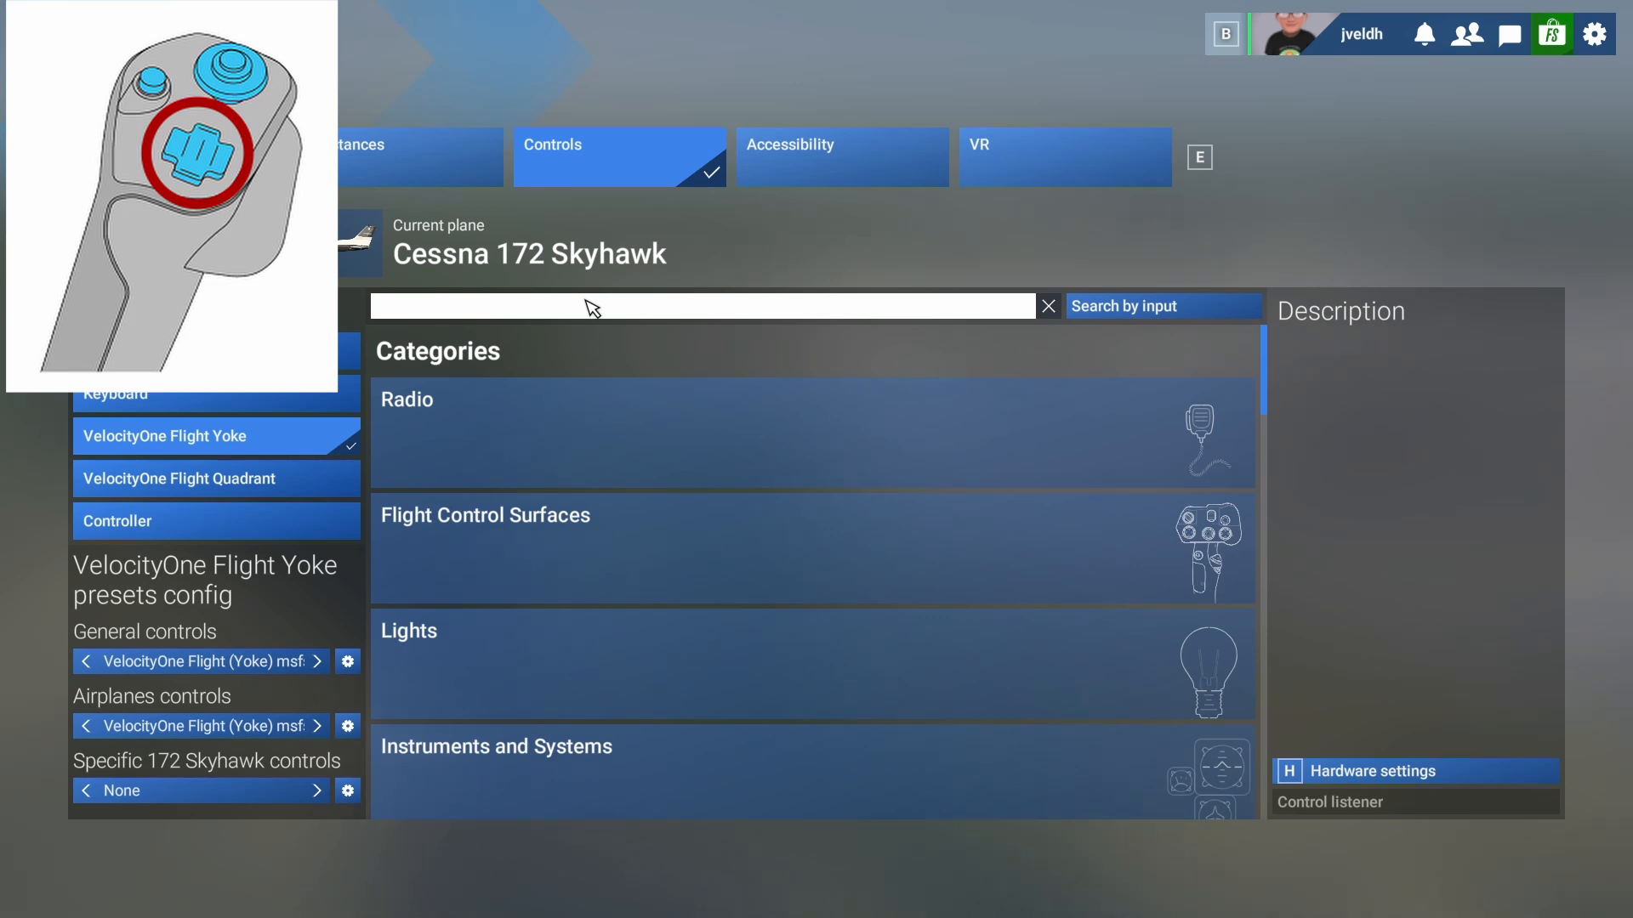
type("aile")
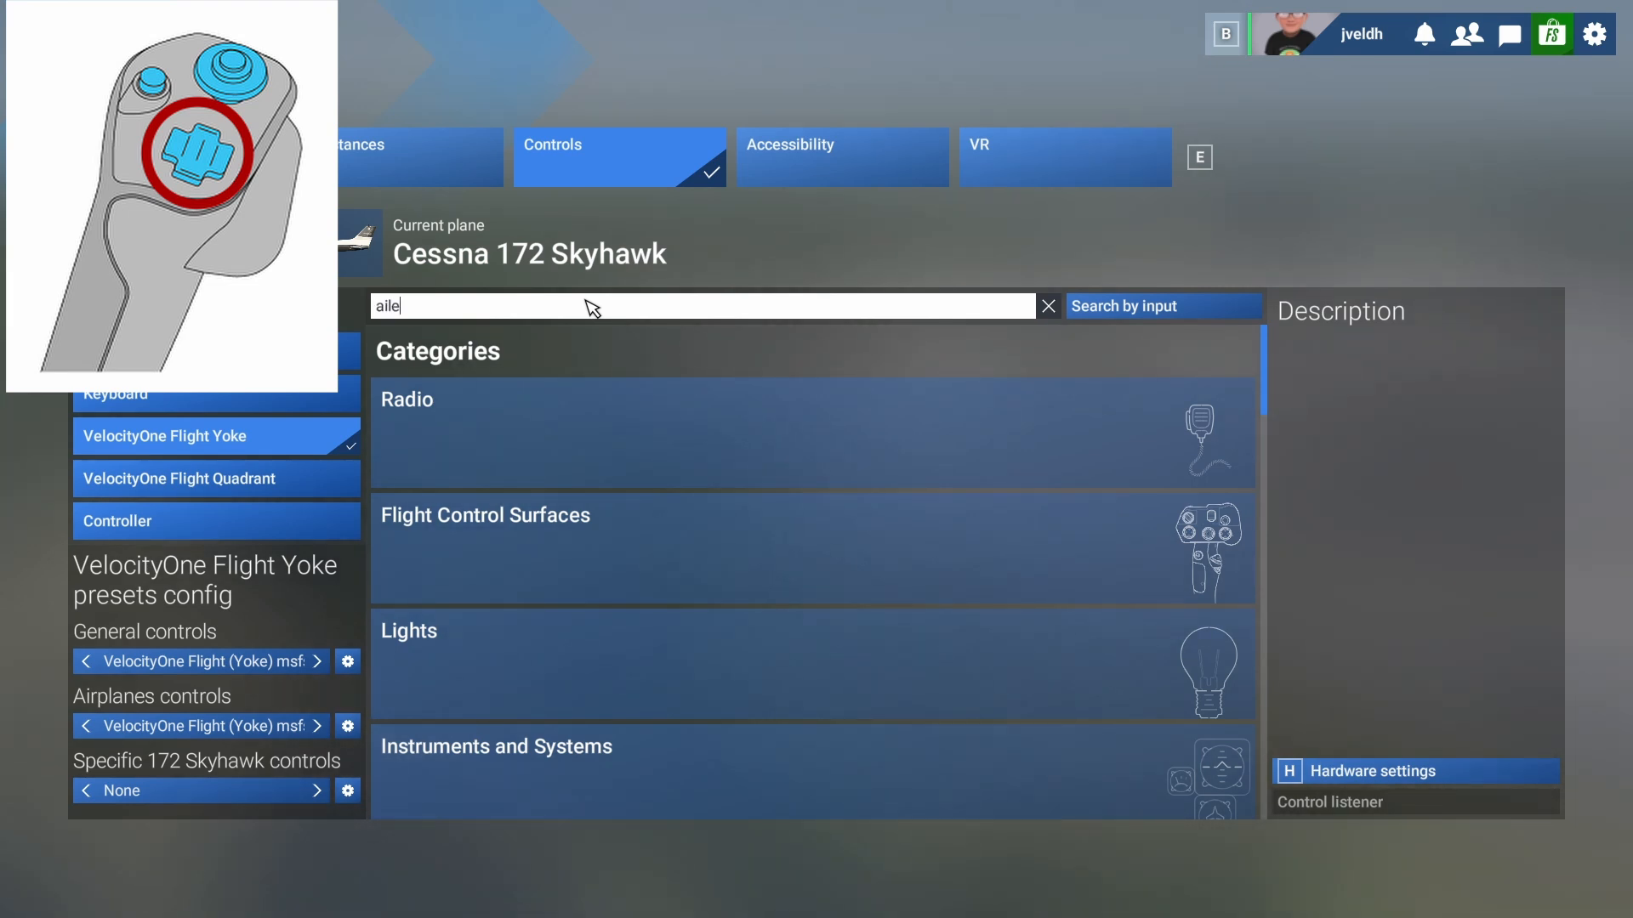
type("ron")
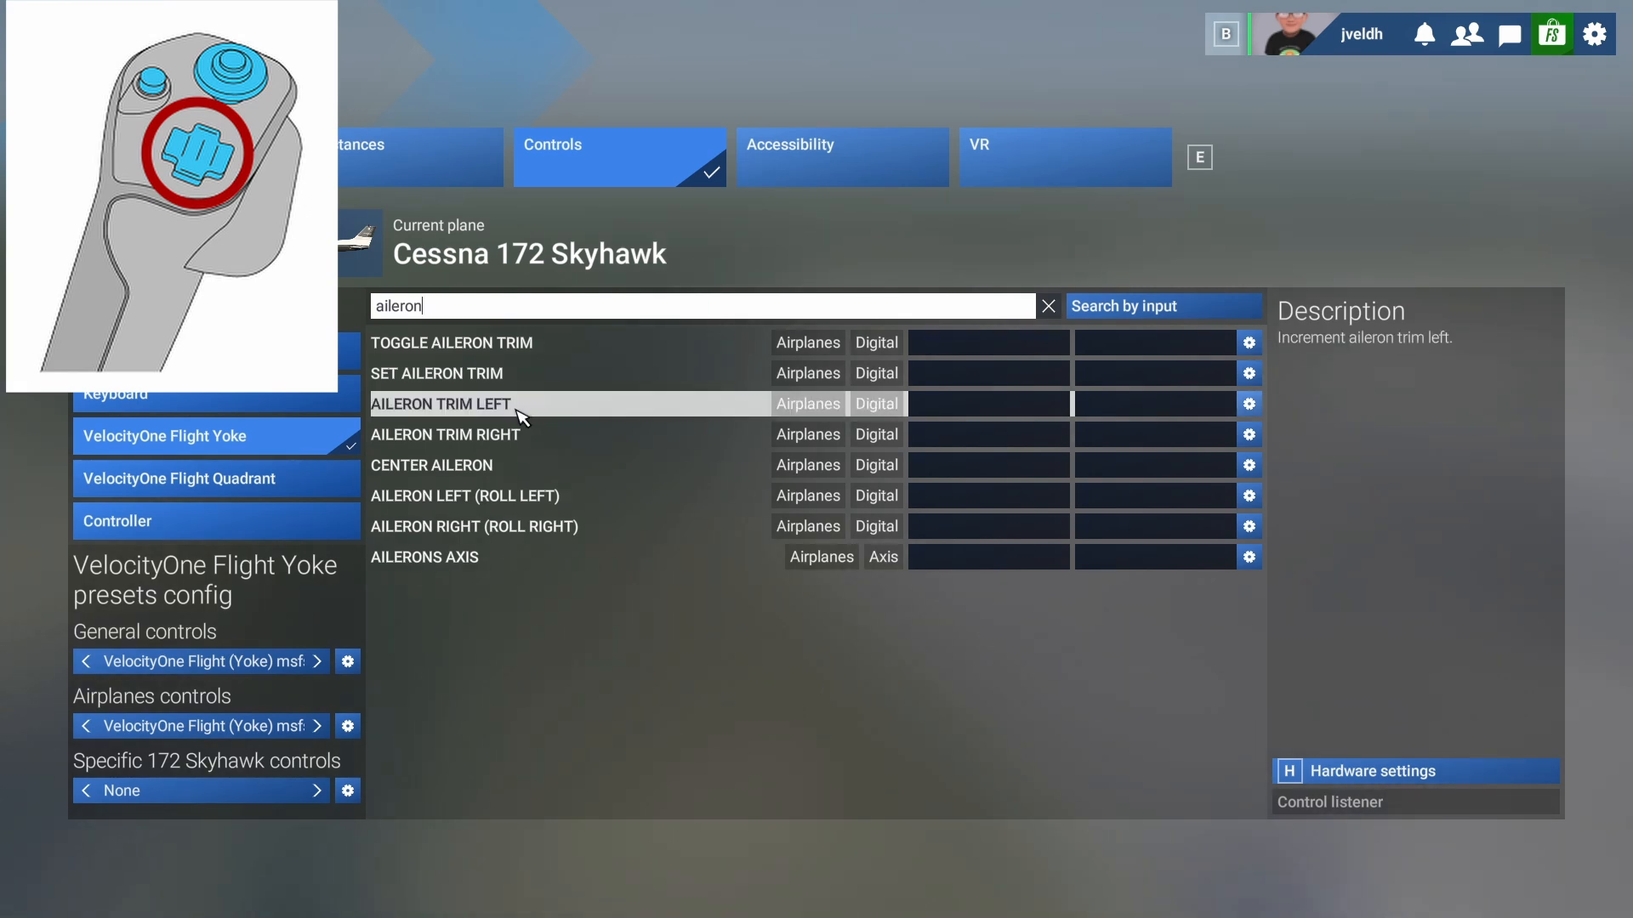
left_click(949, 407)
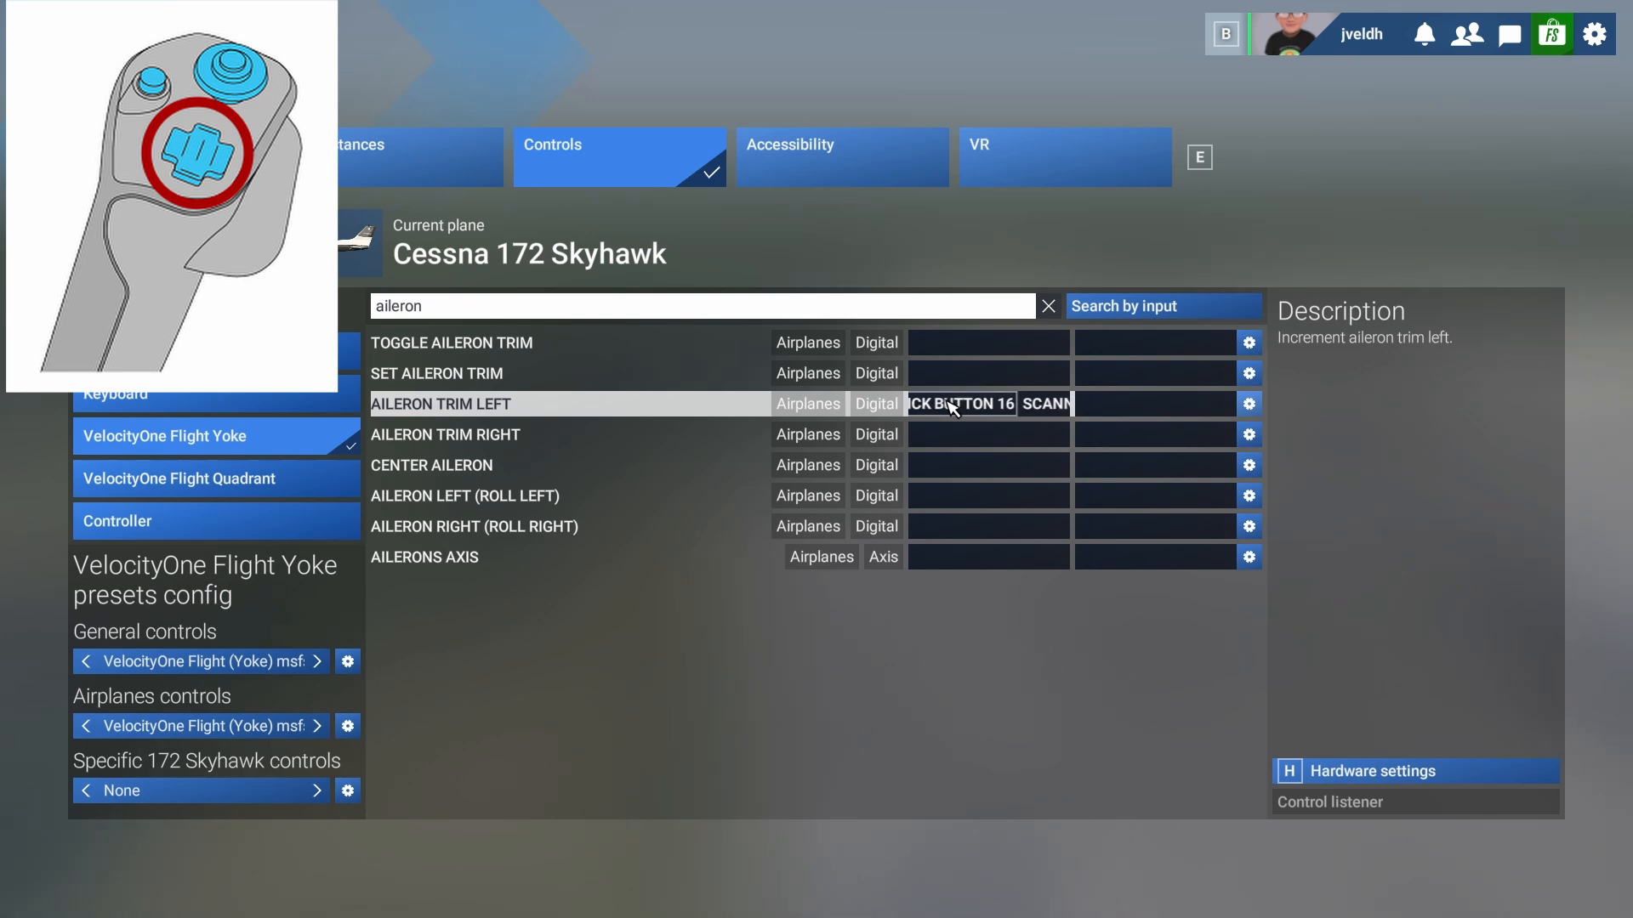
left_click(955, 434)
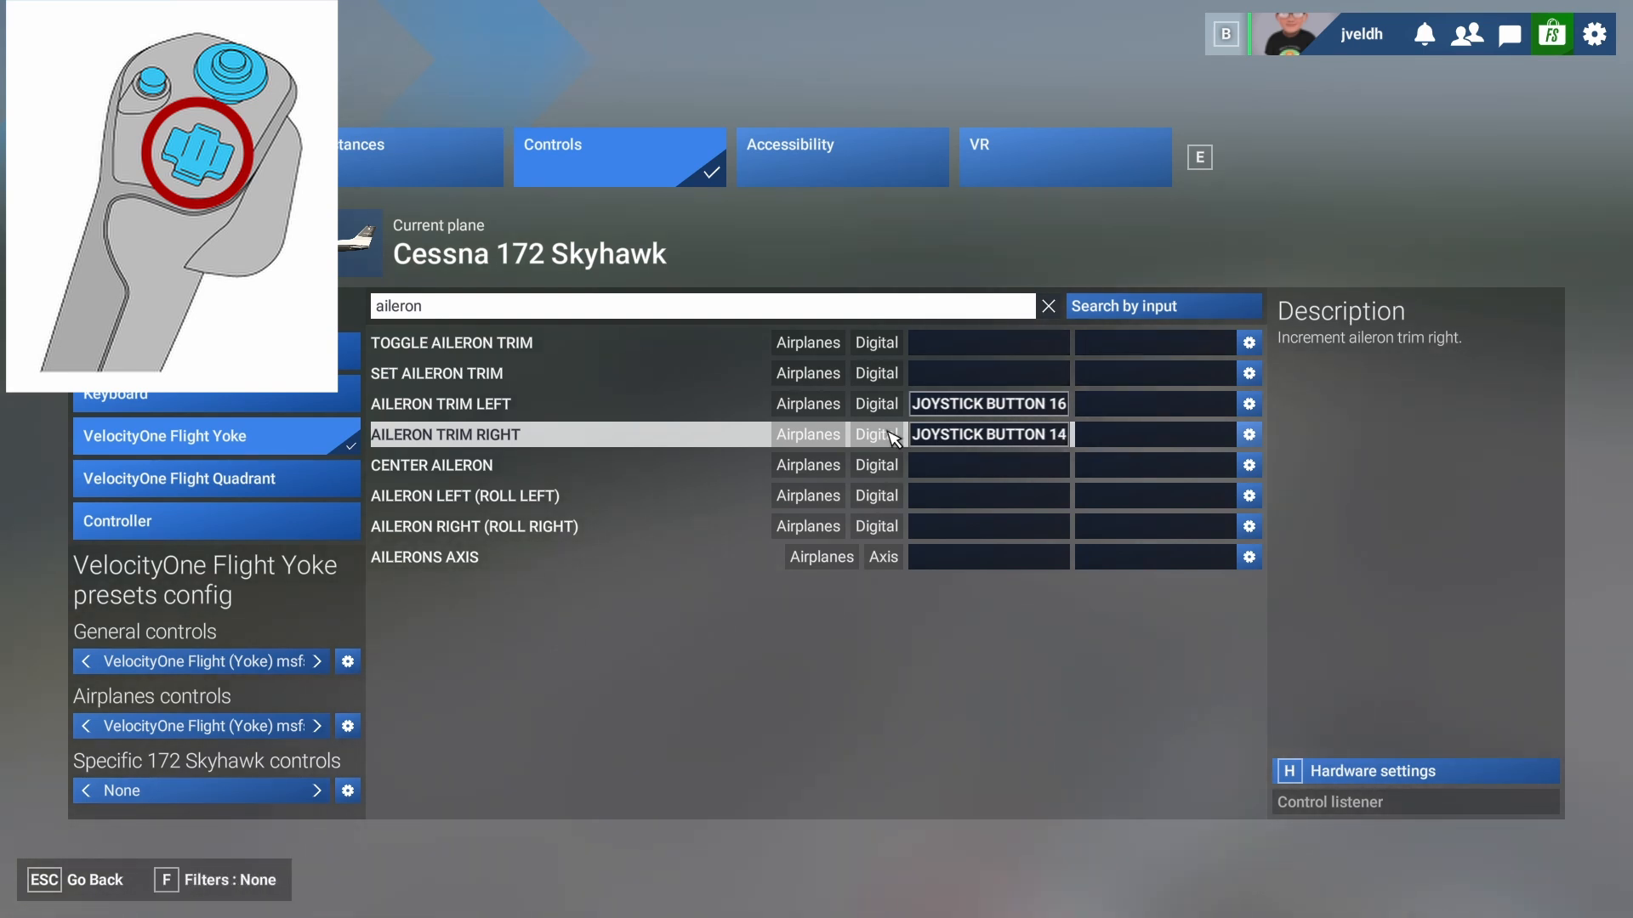
left_click(485, 312)
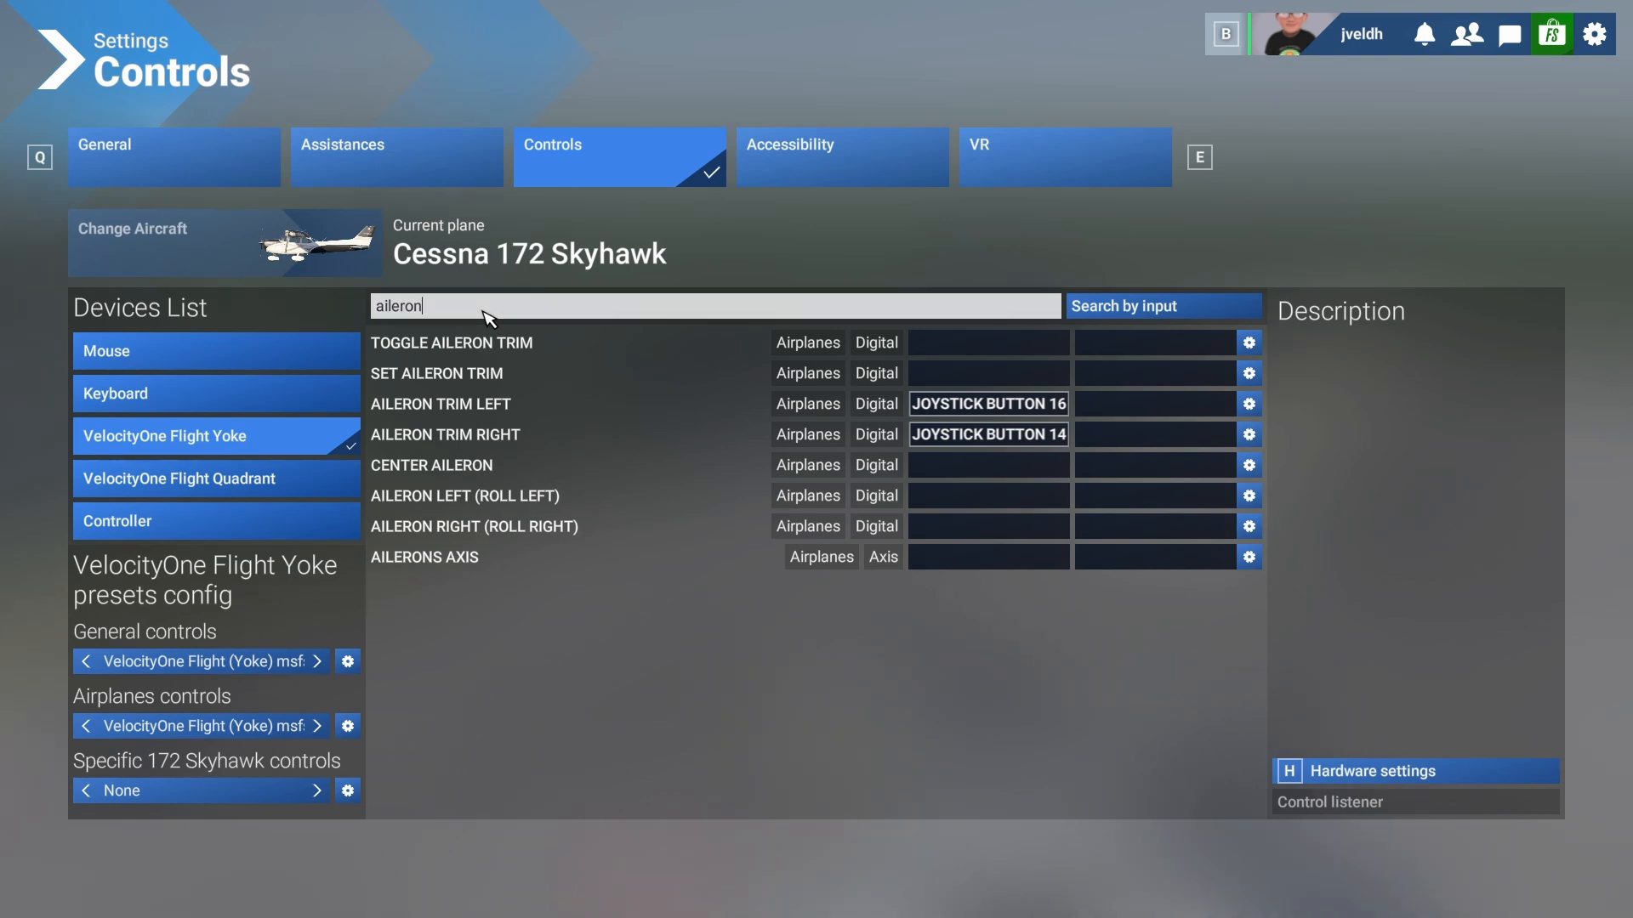
key("BackSpace")
key("BackSpace")
key("BackSpace")
key("BackSpace")
key("BackSpace")
key("BackSpace")
key("BackSpace")
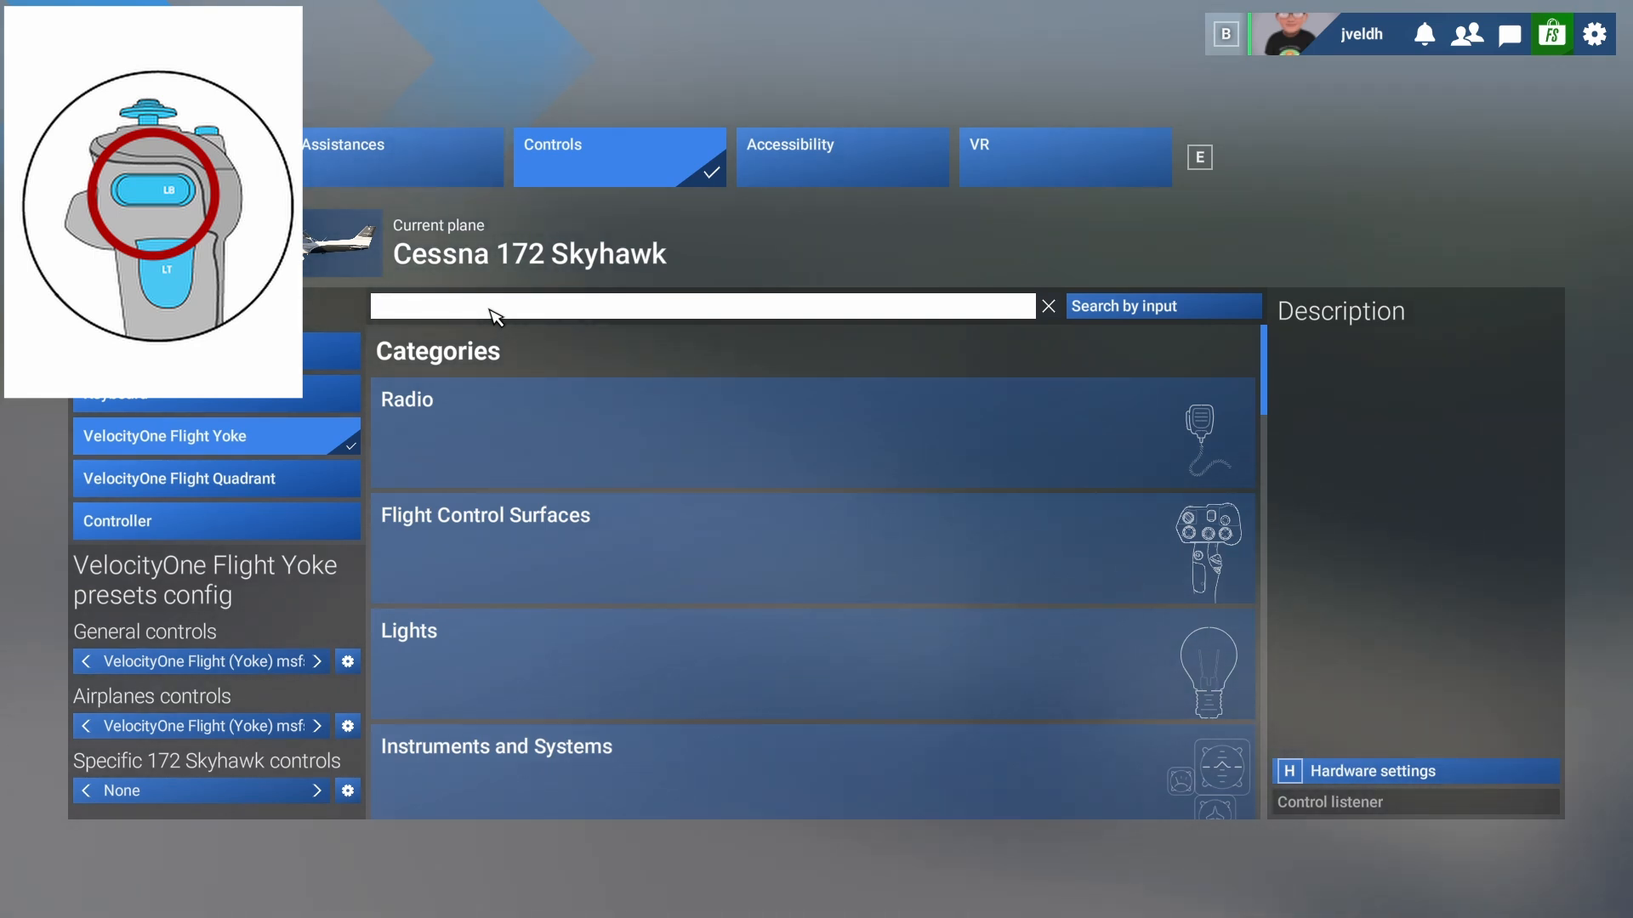
- Search 'left brake' and bind Left Brake Axis to joystick button 5 with the yoke's LB button
type("ft brake")
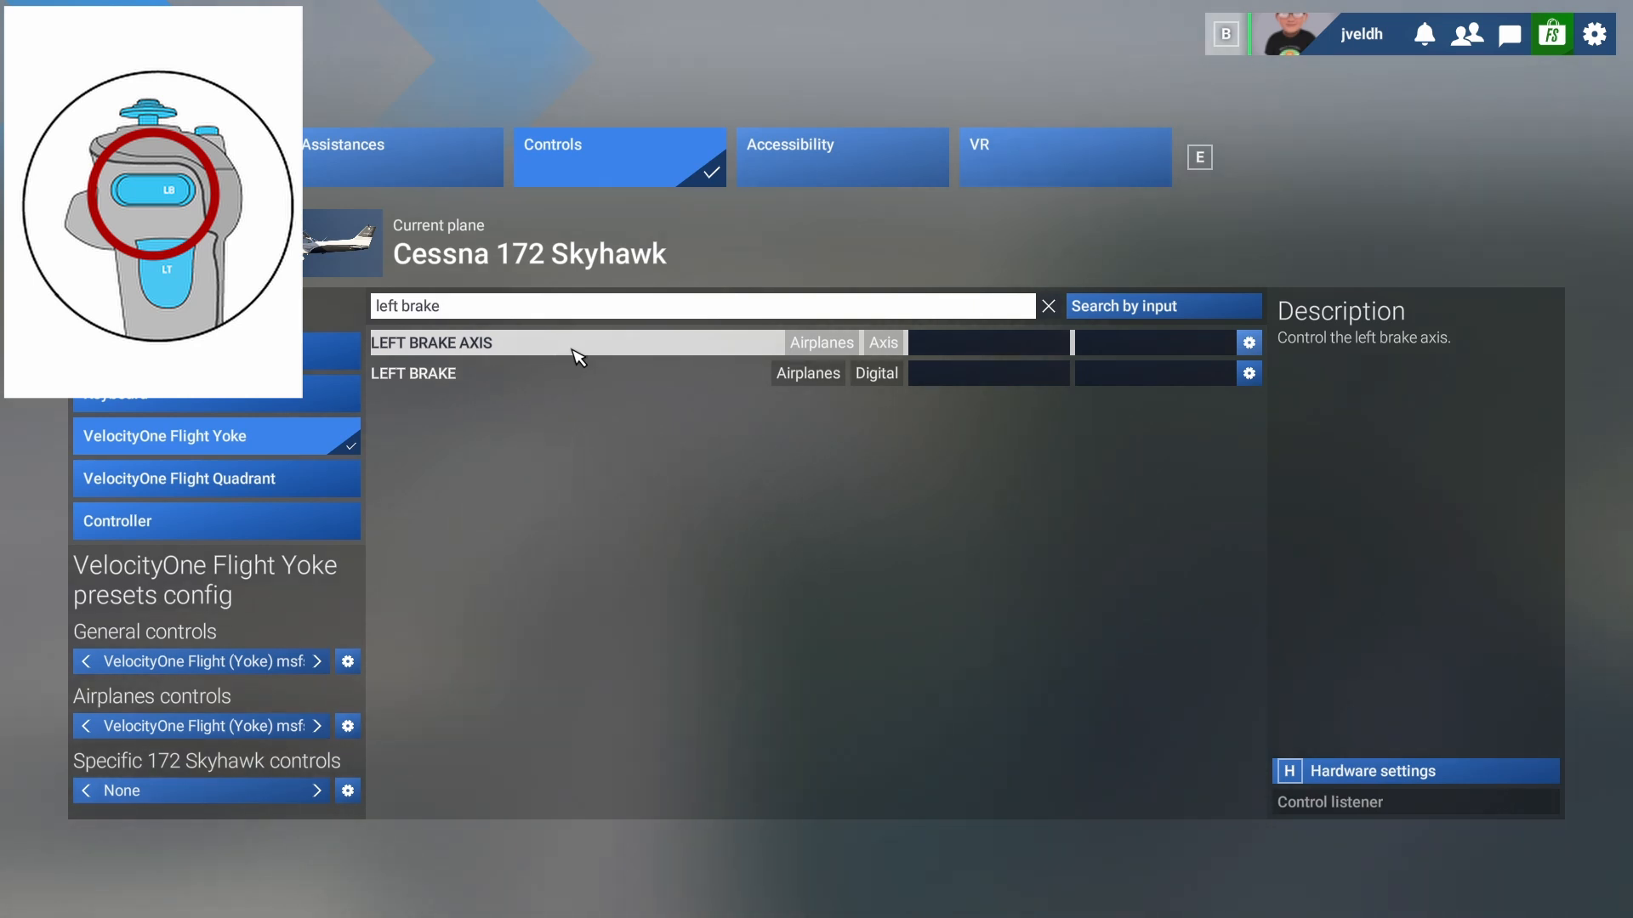
left_click(936, 351)
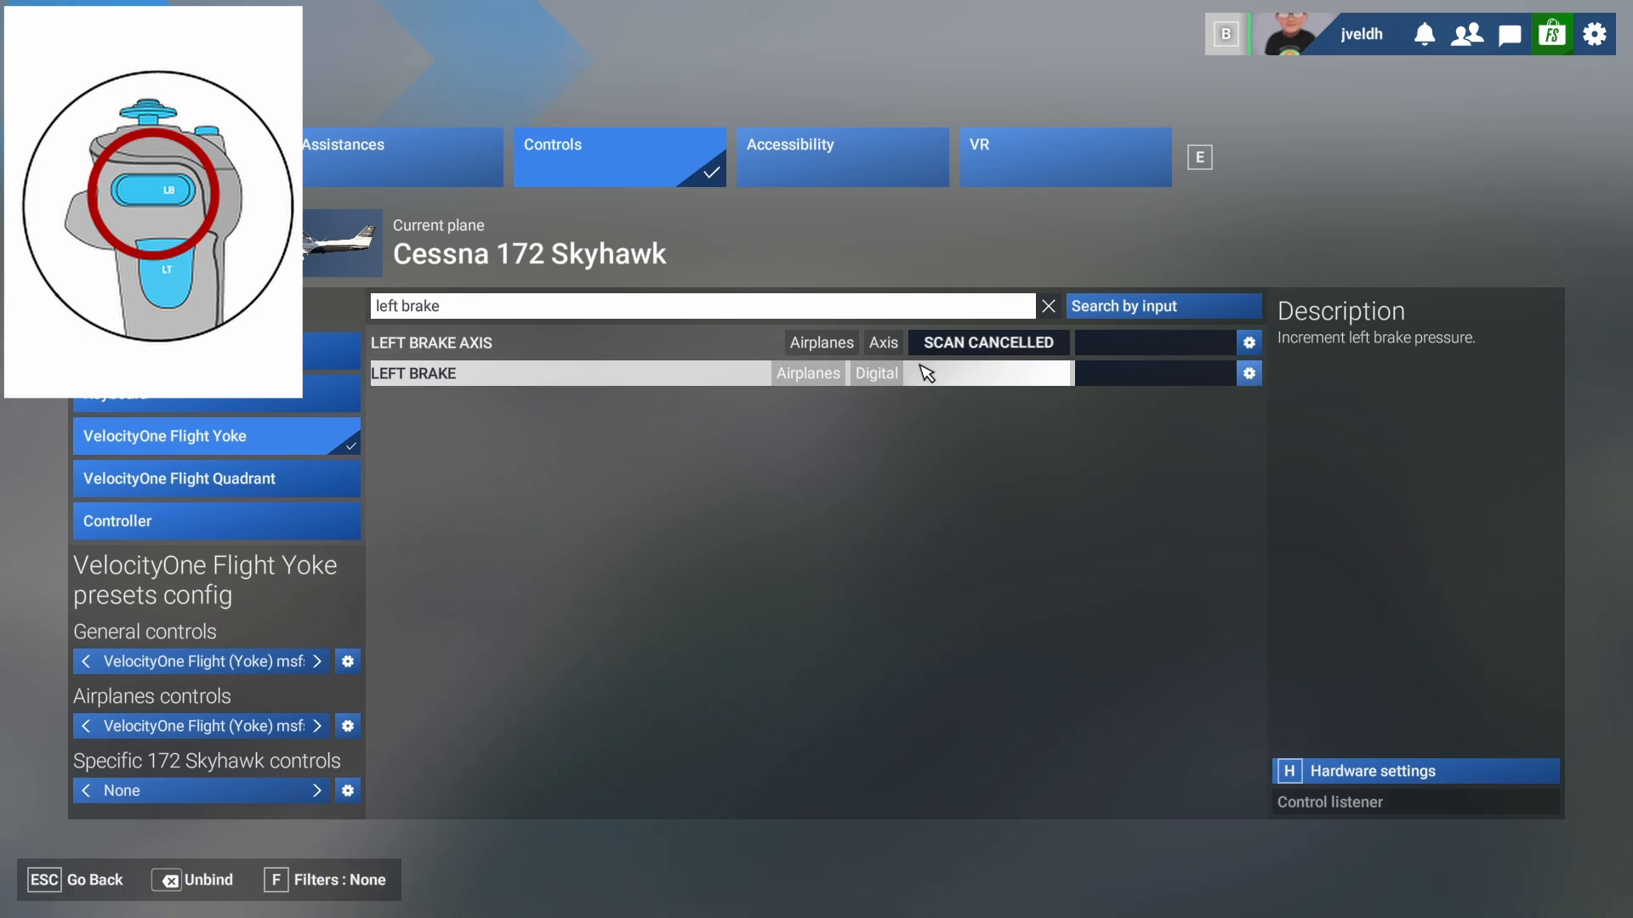
left_click(937, 353)
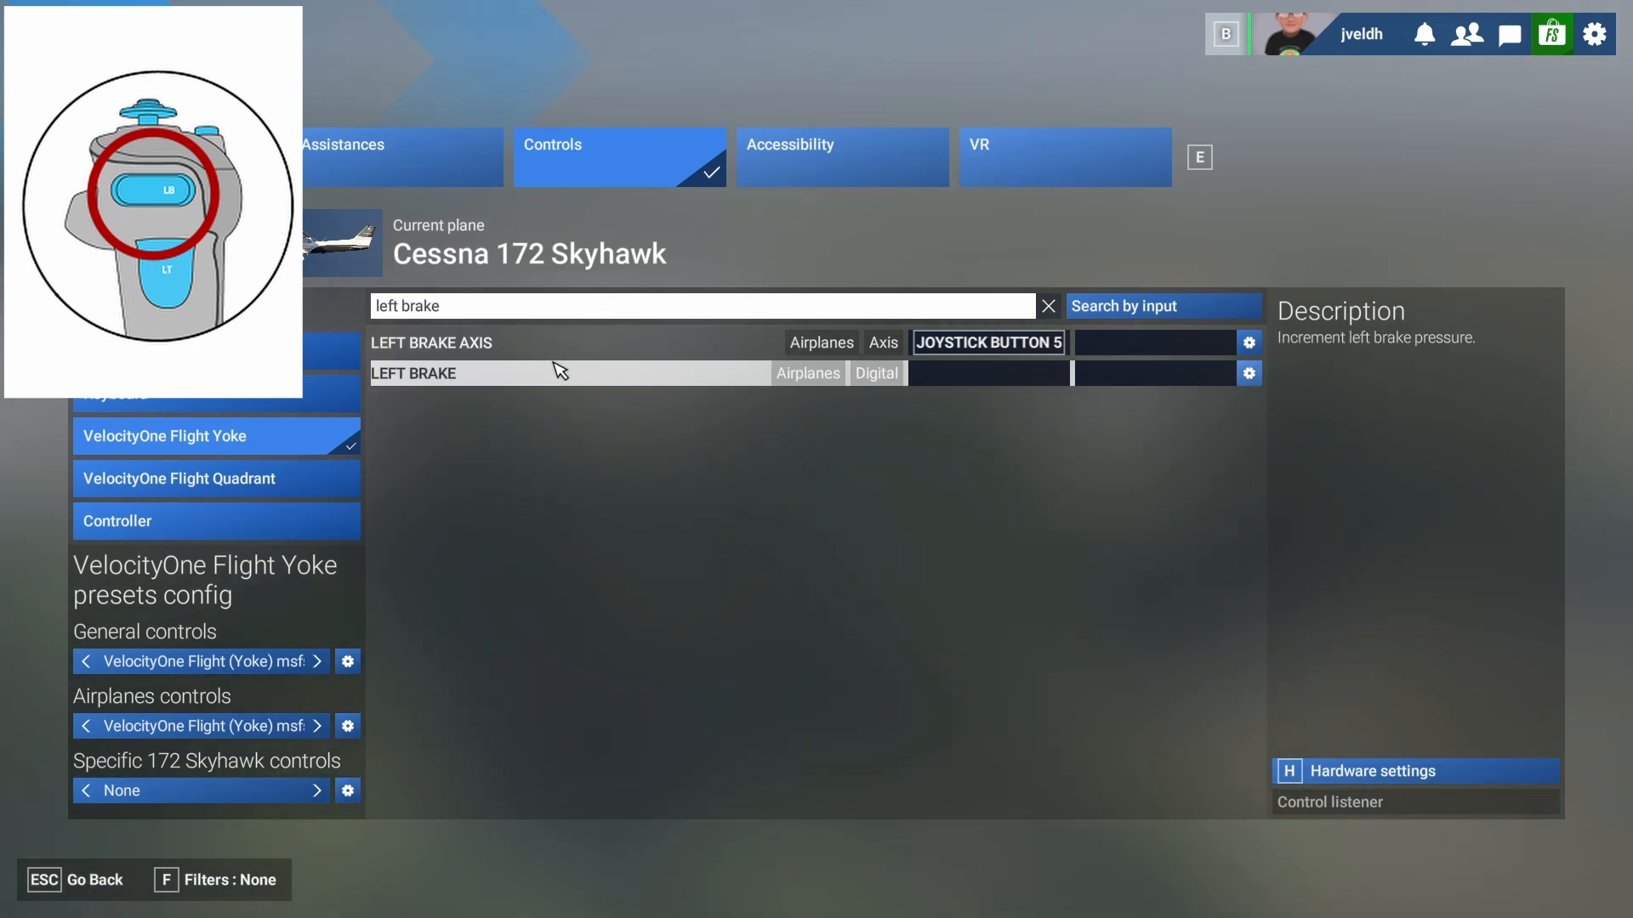
left_click(470, 315)
key("BackSpace")
key("BackSpace")
key("BackSpace")
key("BackSpace")
key("BackSpace")
key("BackSpace")
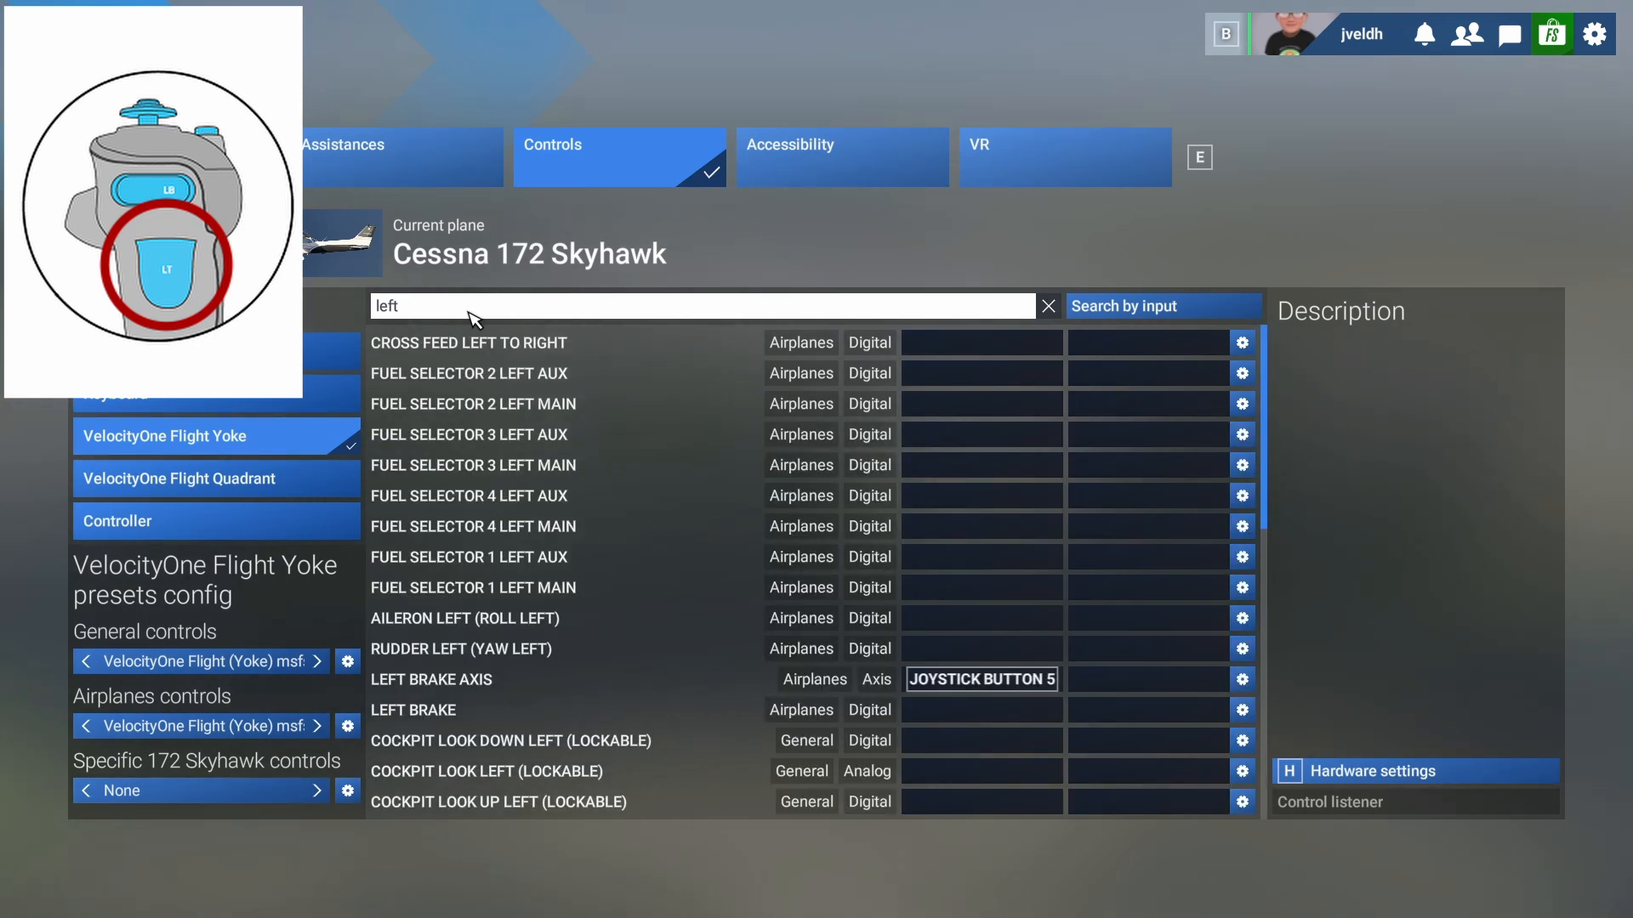
- Search 'rudder' and bind Rudder Axis to joystick L-Axis Z using the yoke's LT trigger
type("r")
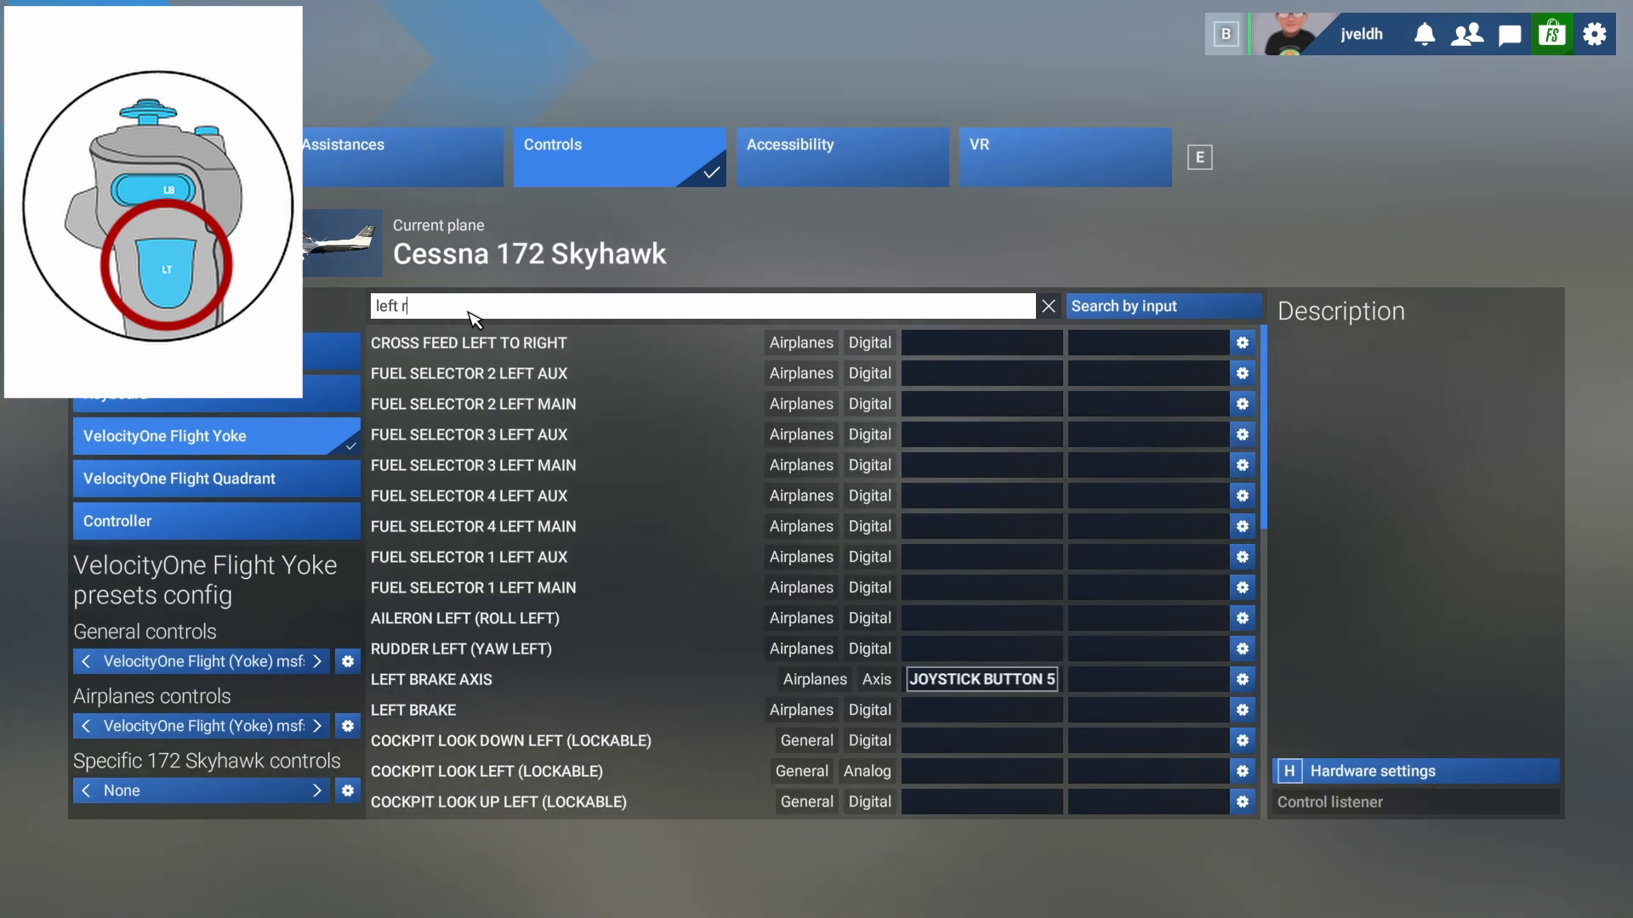
type("udder")
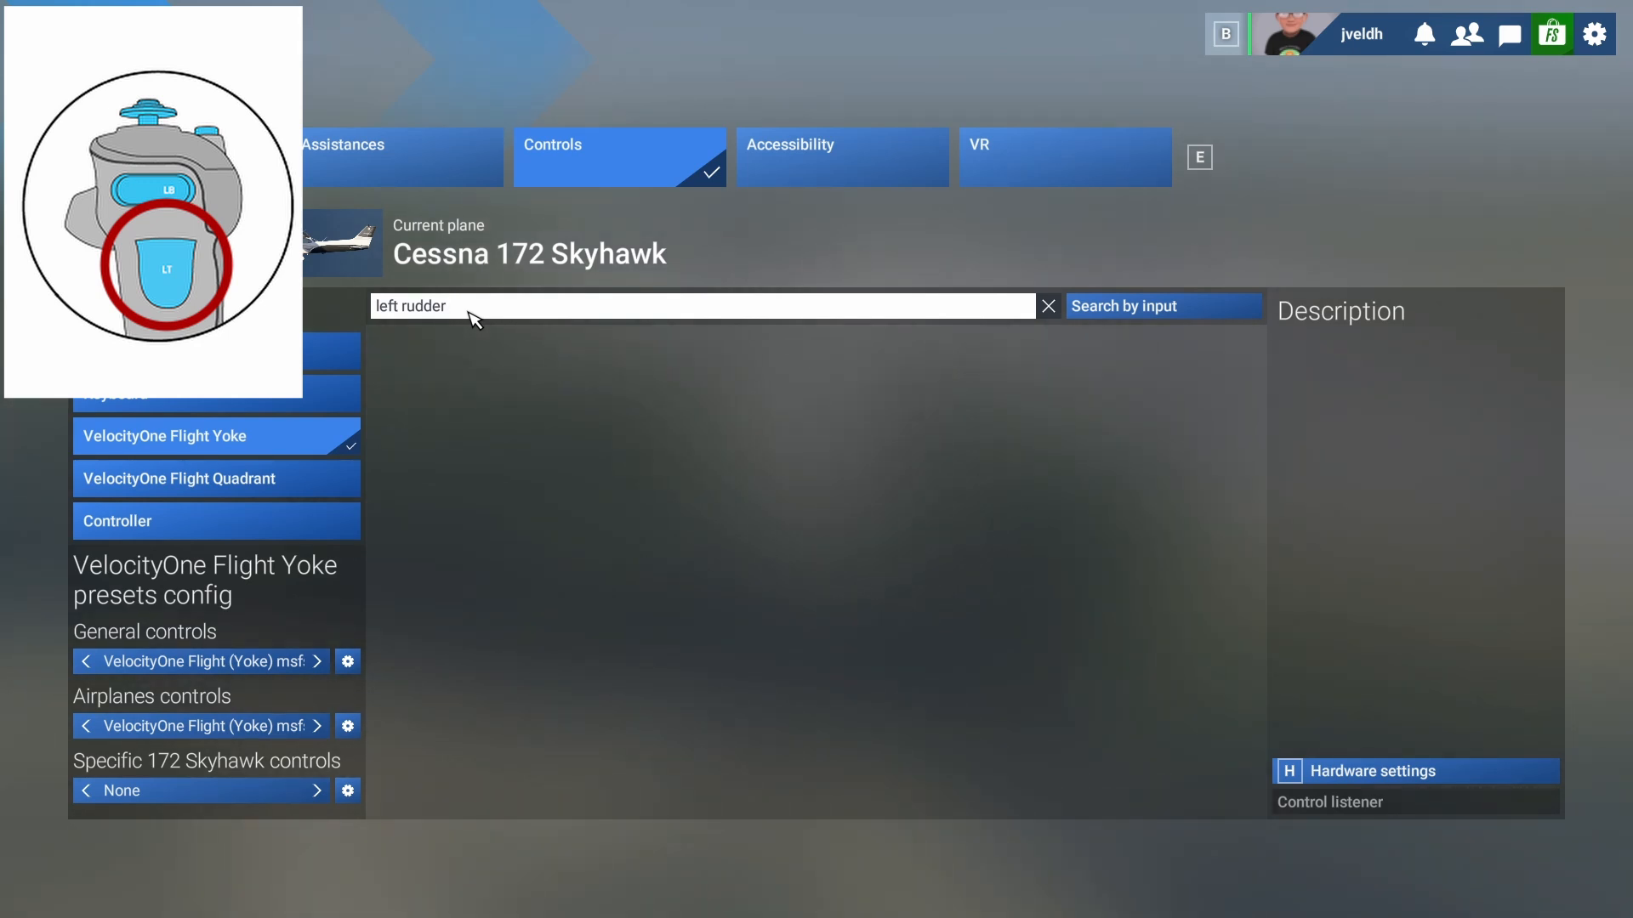
key("Delete")
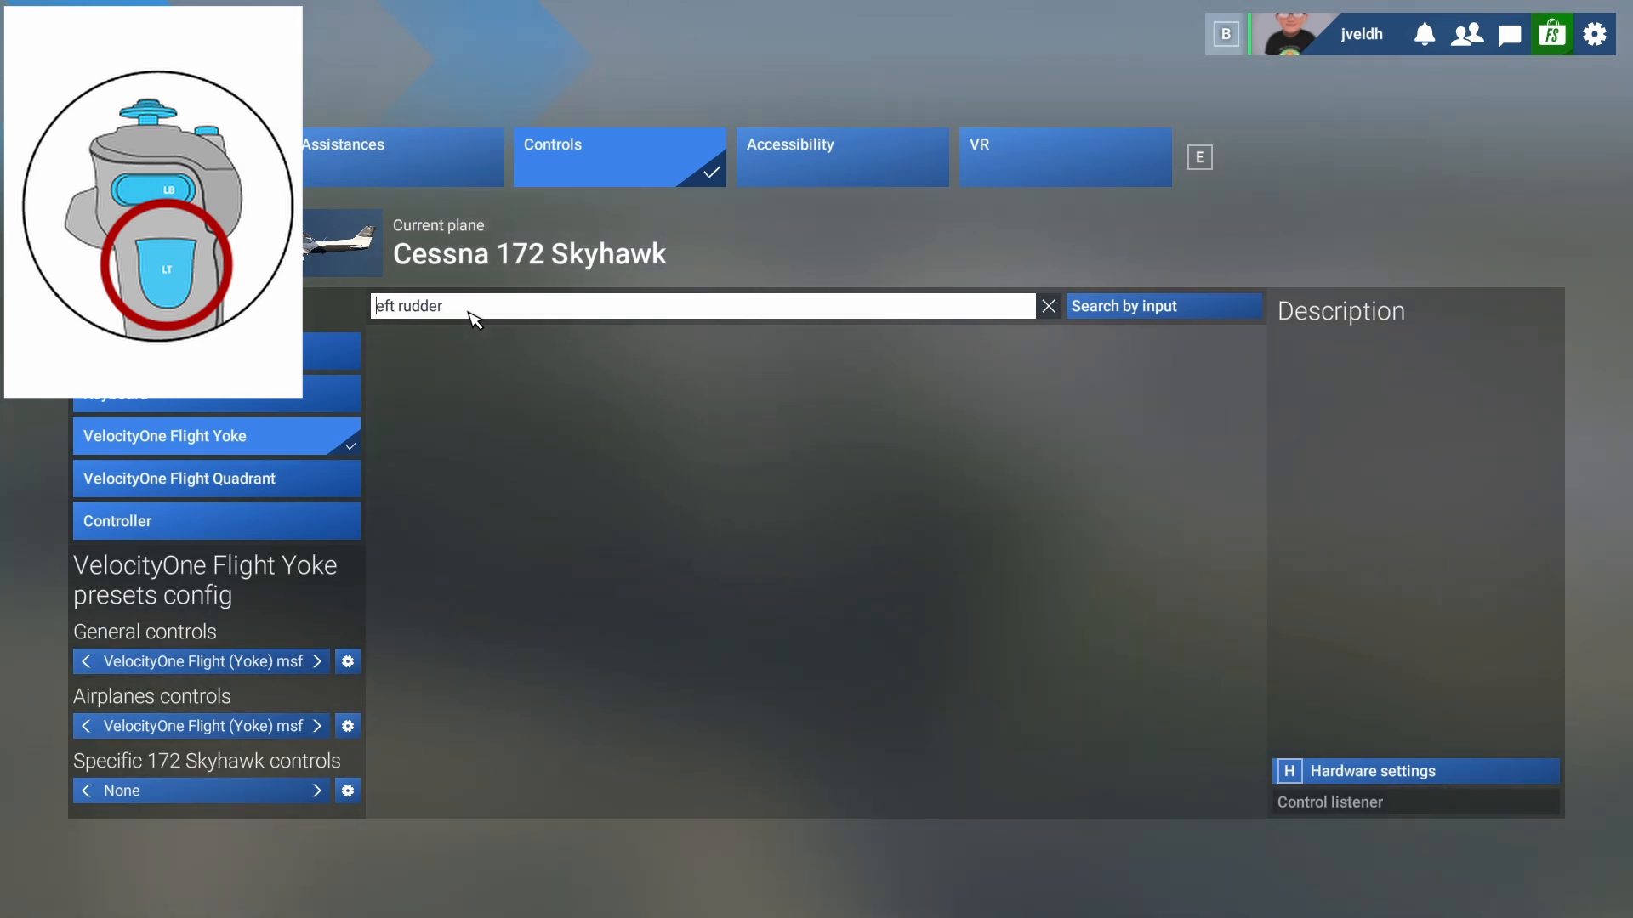
key("Delete")
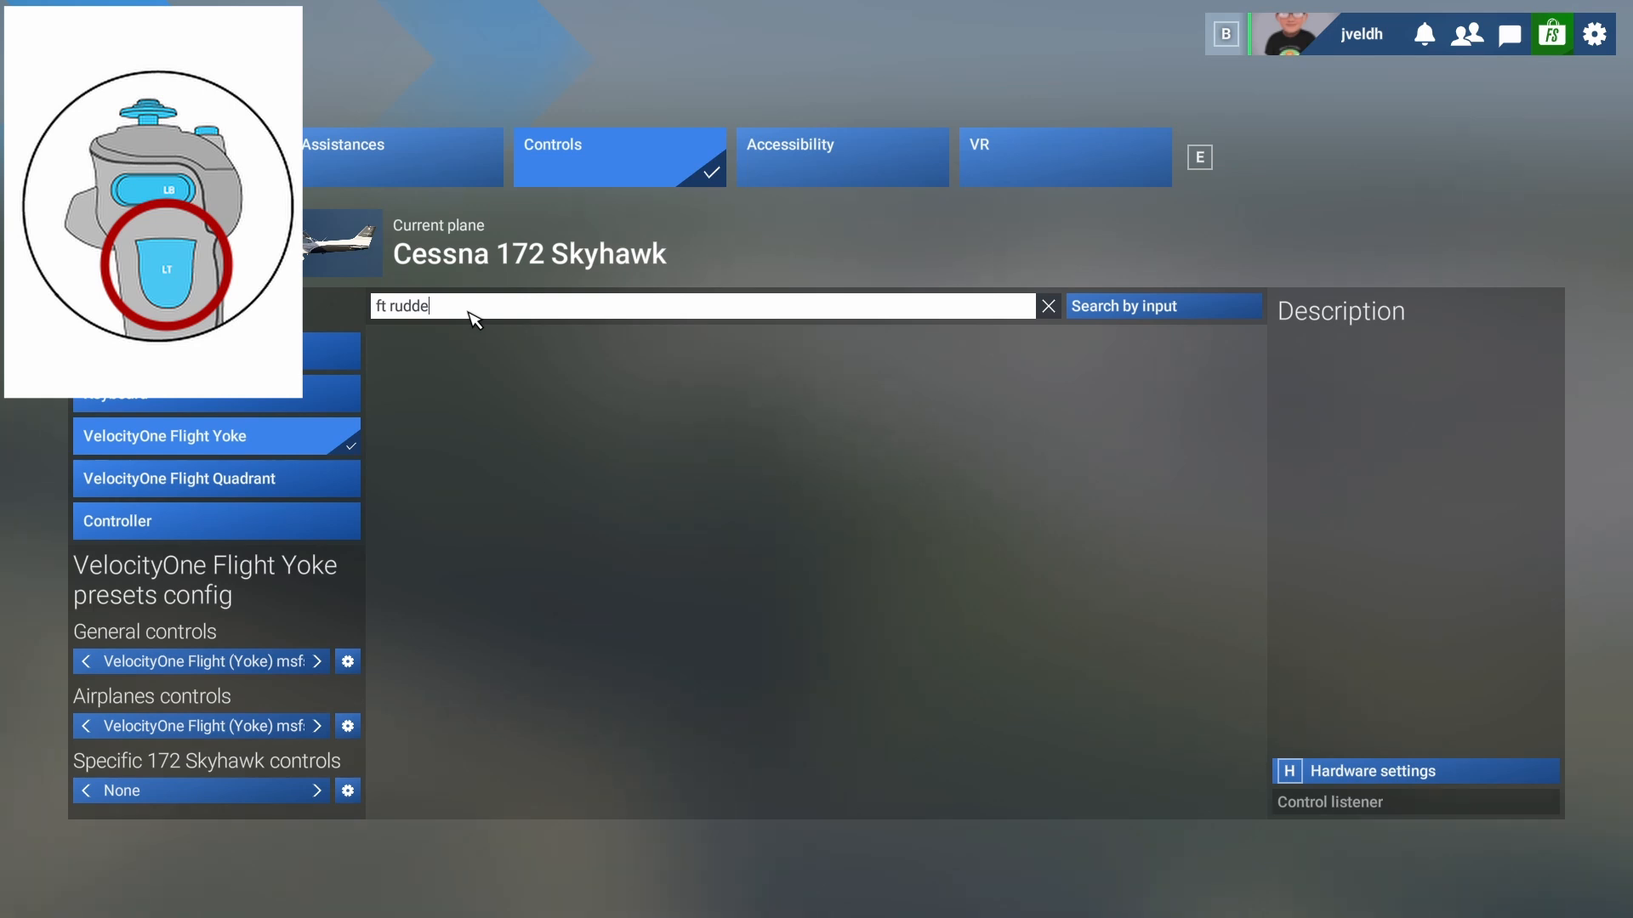
key("BackSpace")
key("BackSpace")
key("BackSpace")
key("BackSpace")
type("r")
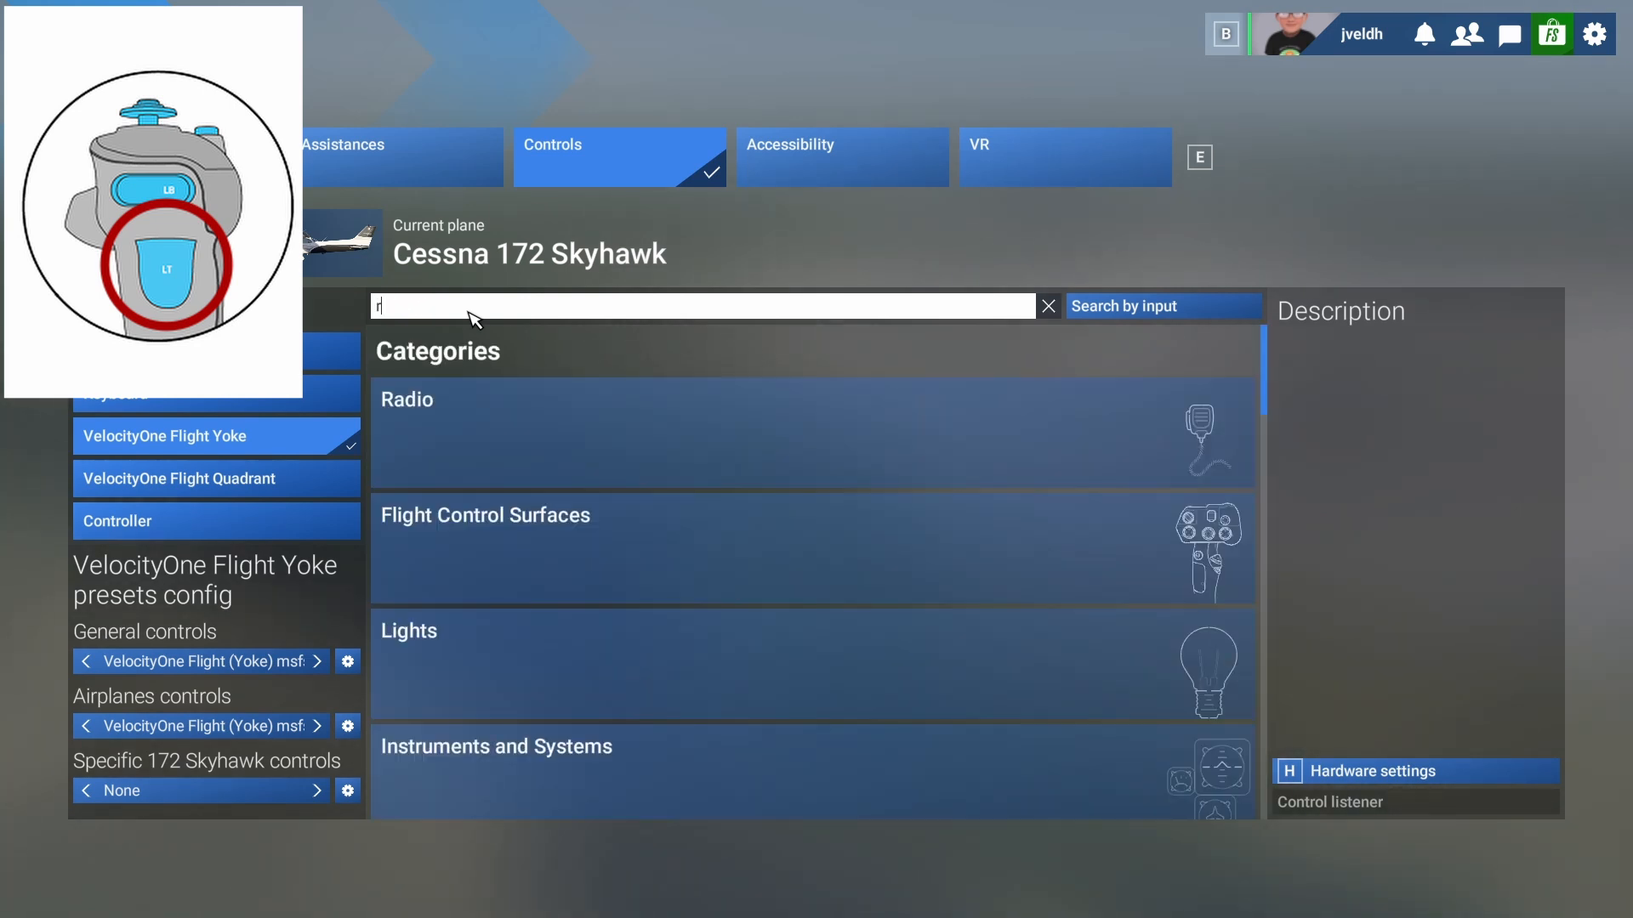
type("udder")
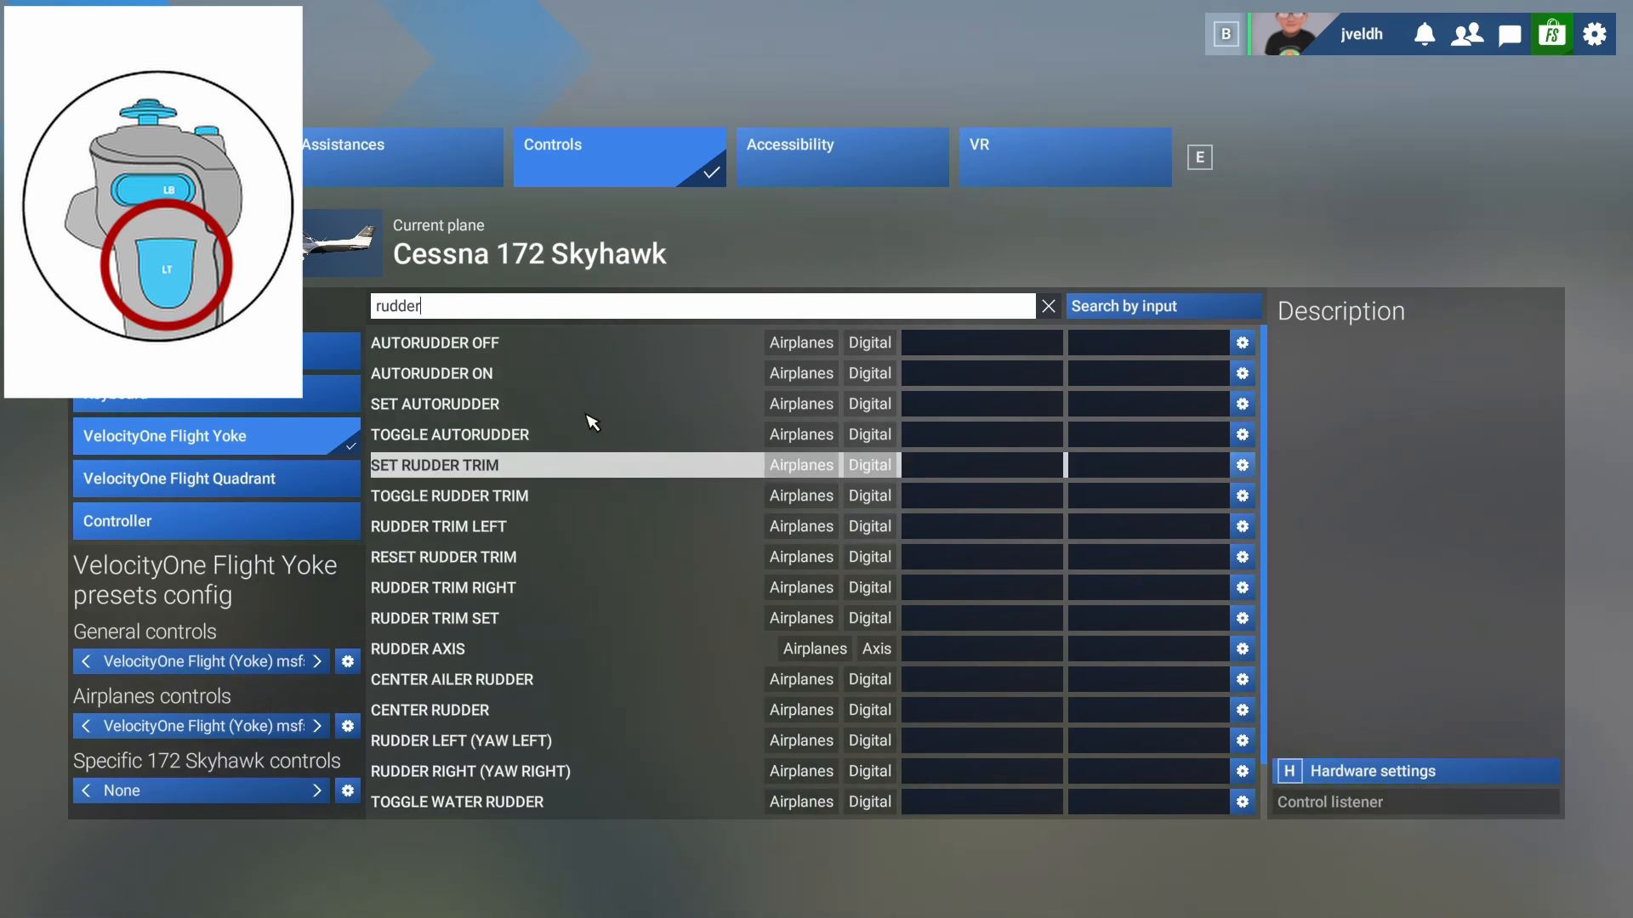
scroll(487, 804, "down", 2)
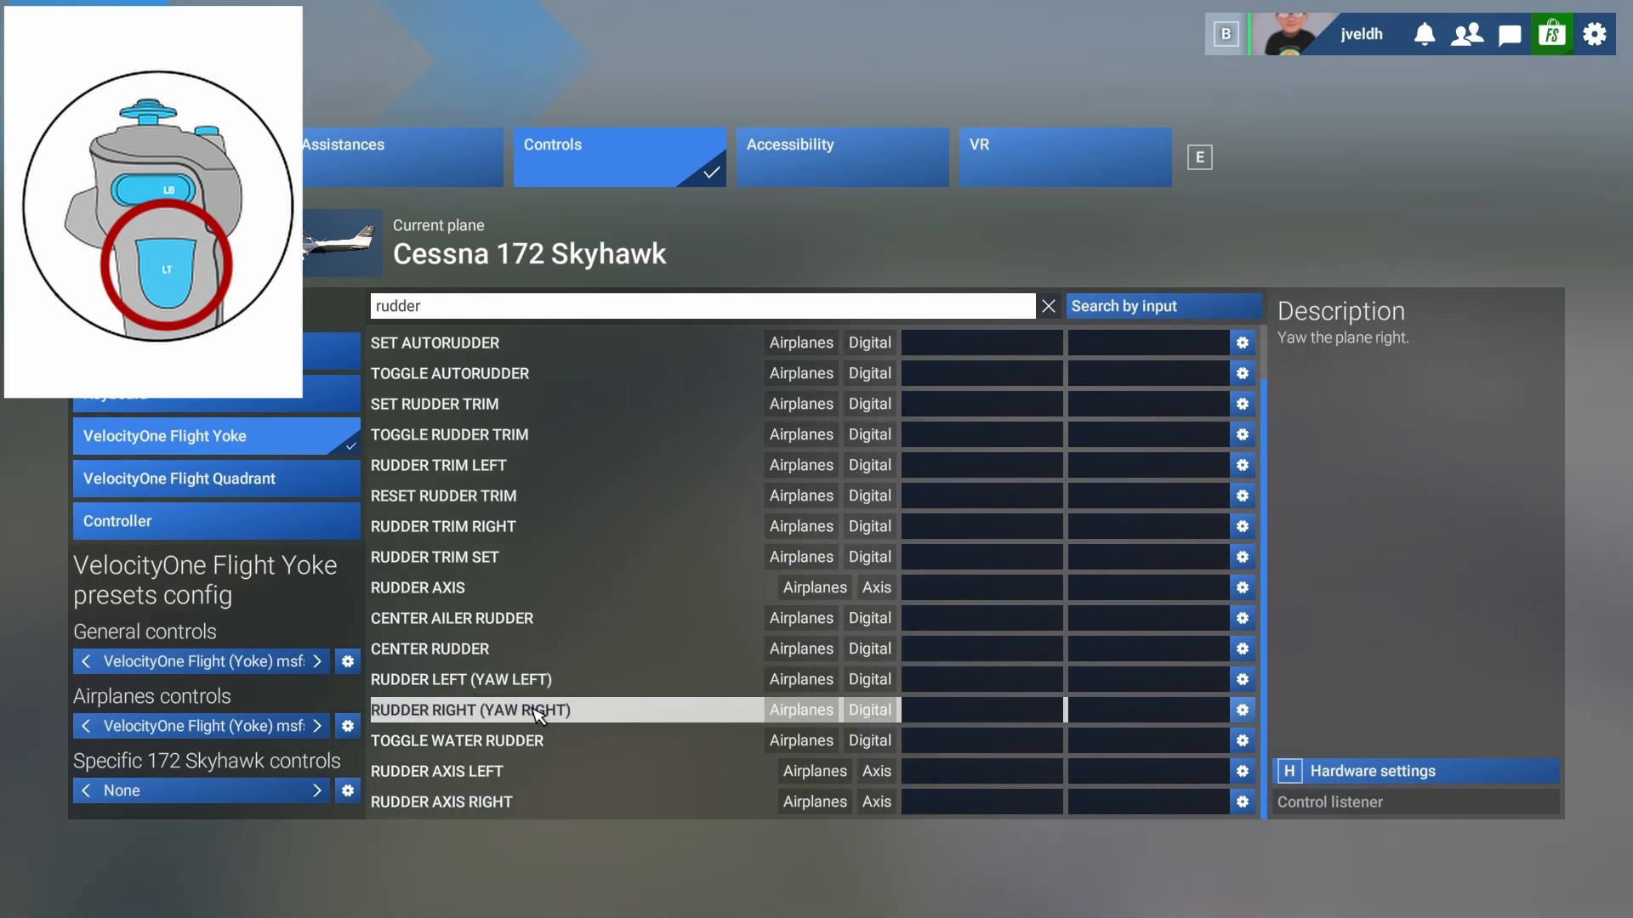
left_click(981, 589)
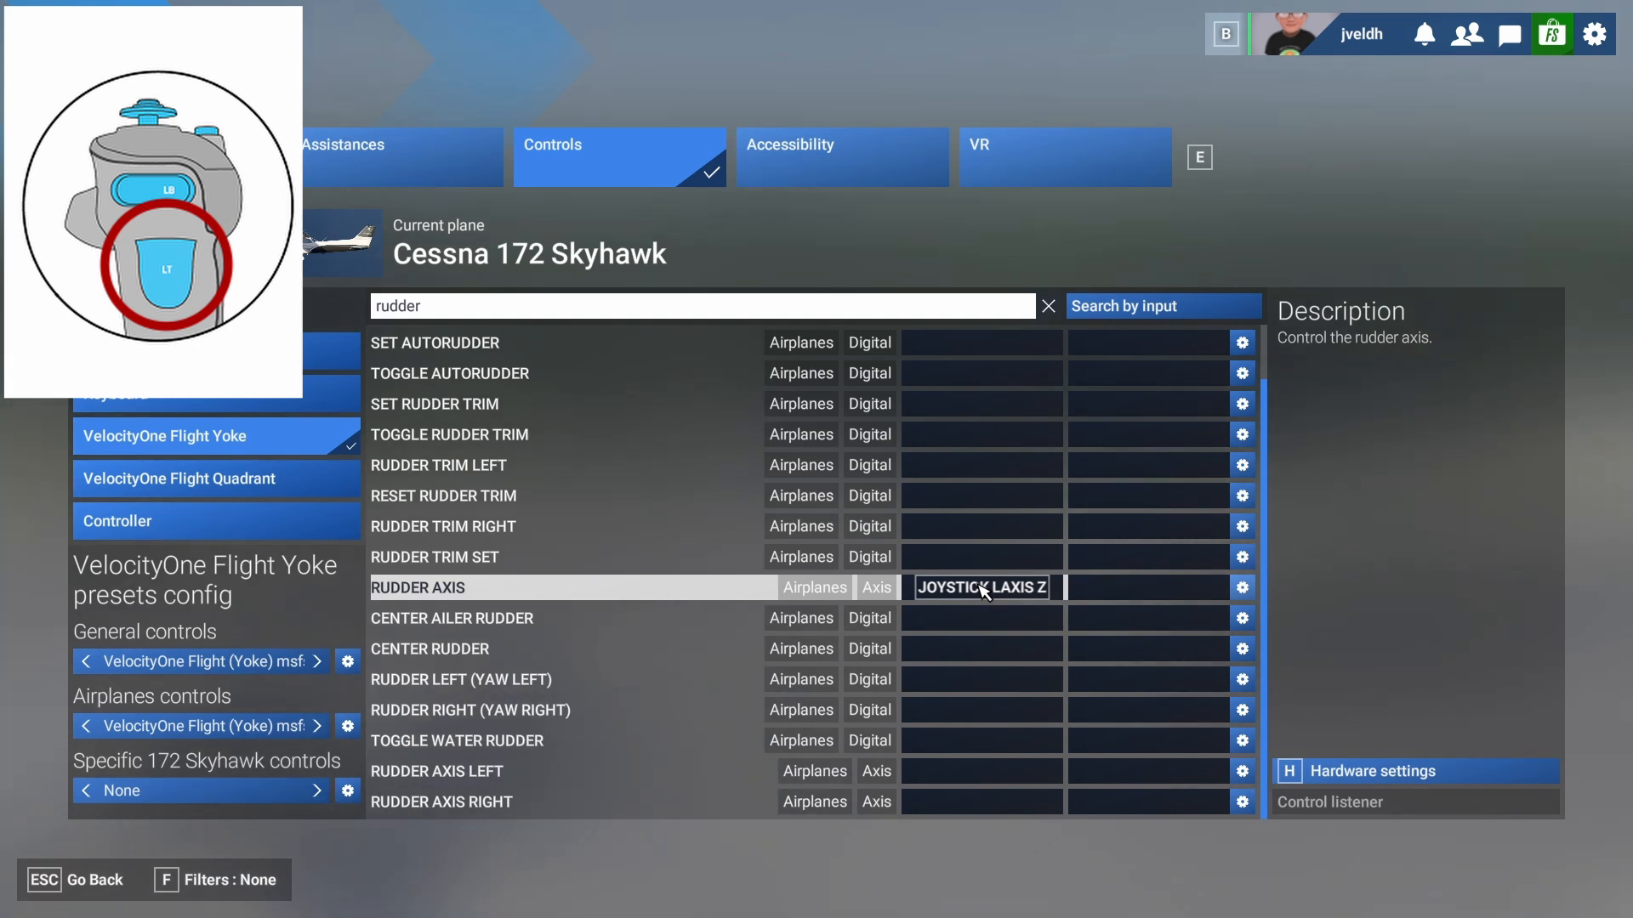
scroll(984, 589, "up", 2)
- Replace the rudder search with 'cockpit' and scroll to the Cockpit Look Up/Down/Left/Right entries
left_click(439, 308)
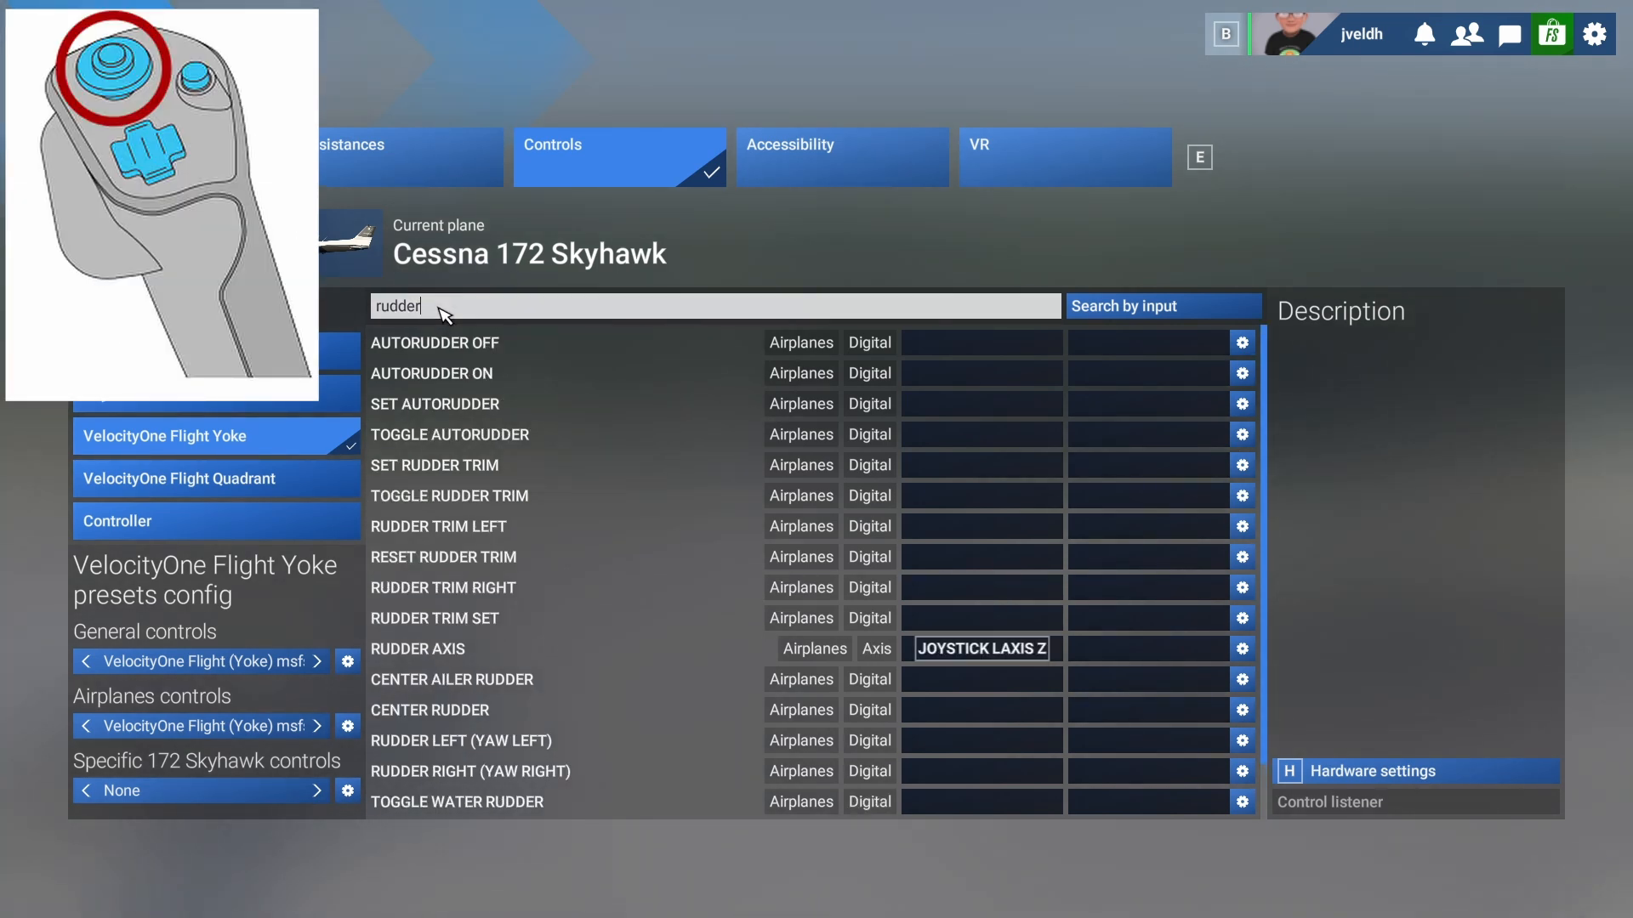
key("BackSpace")
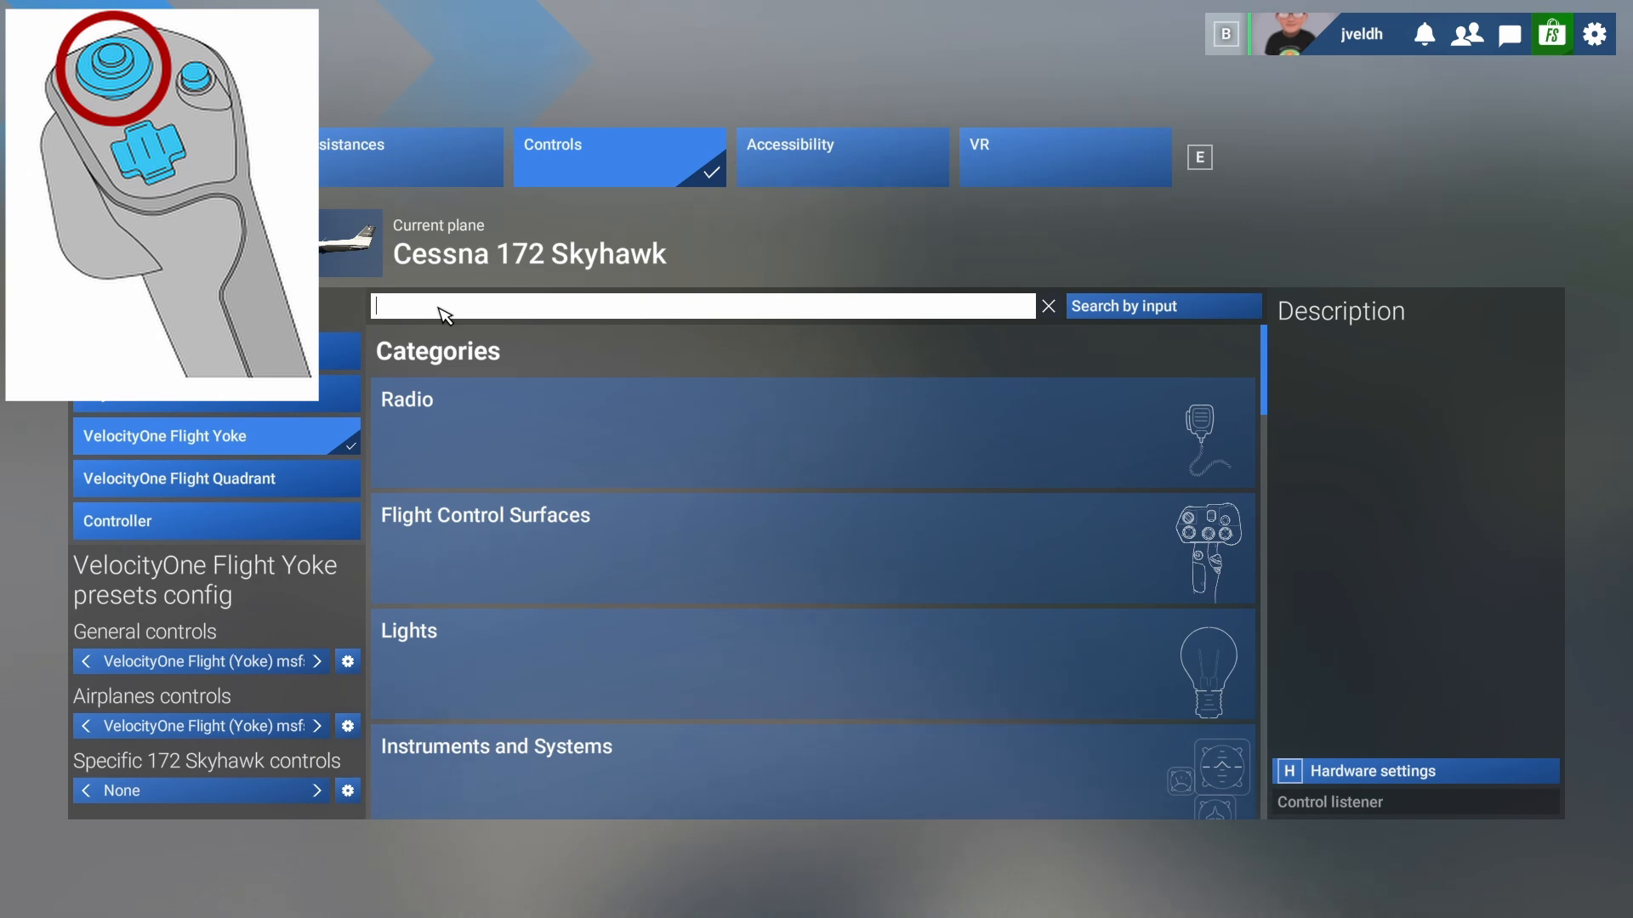
type("cock")
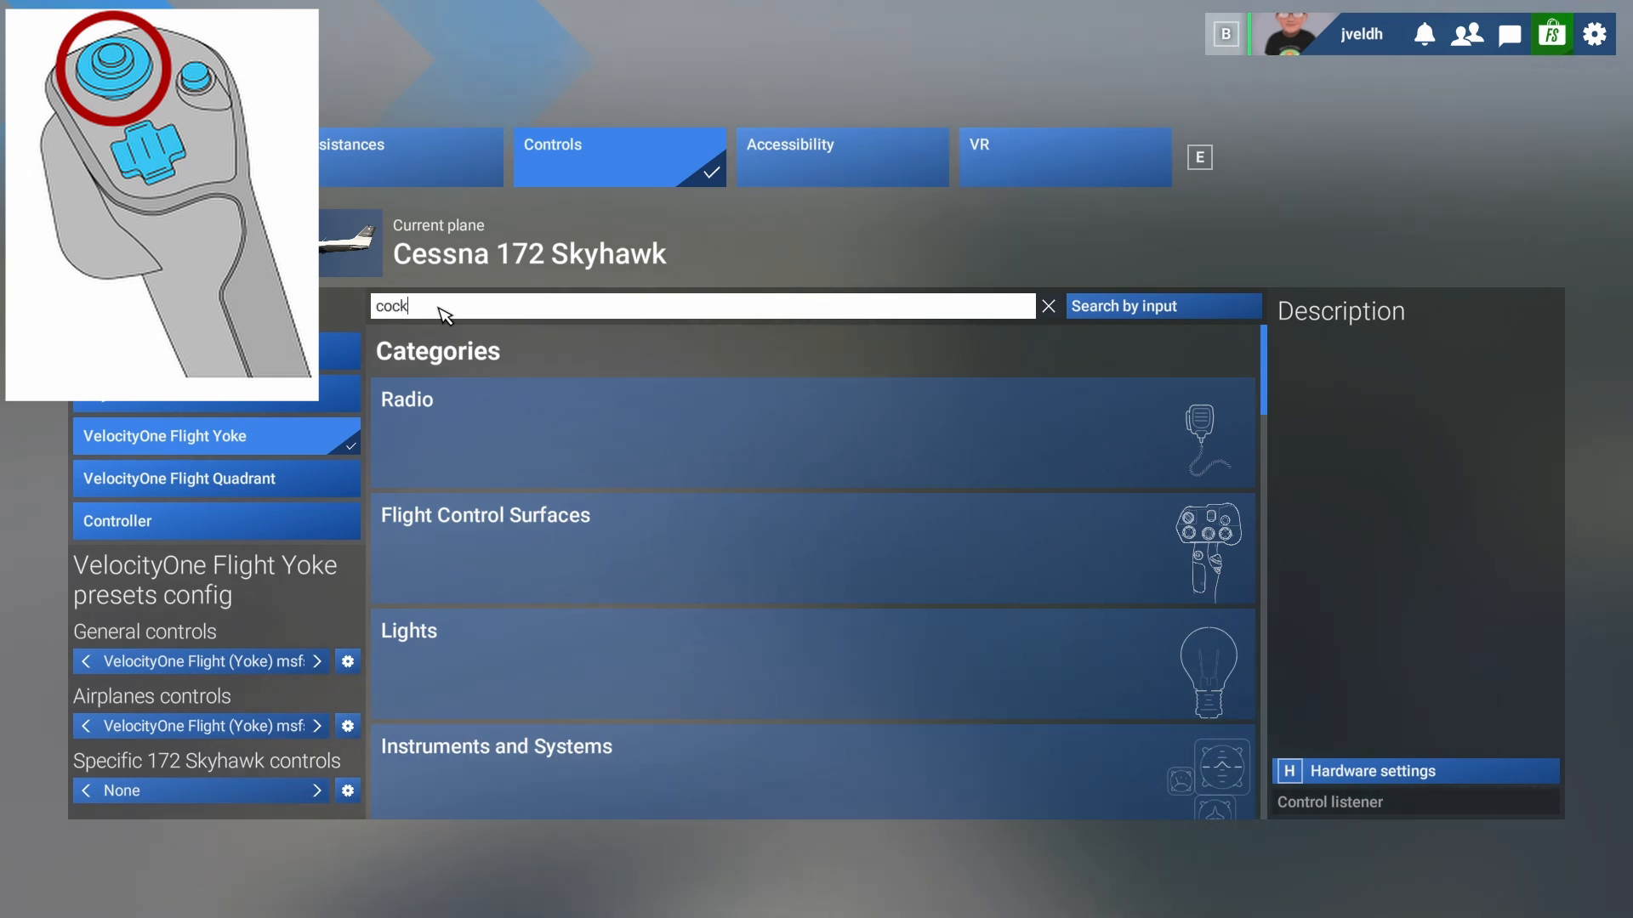
type("p")
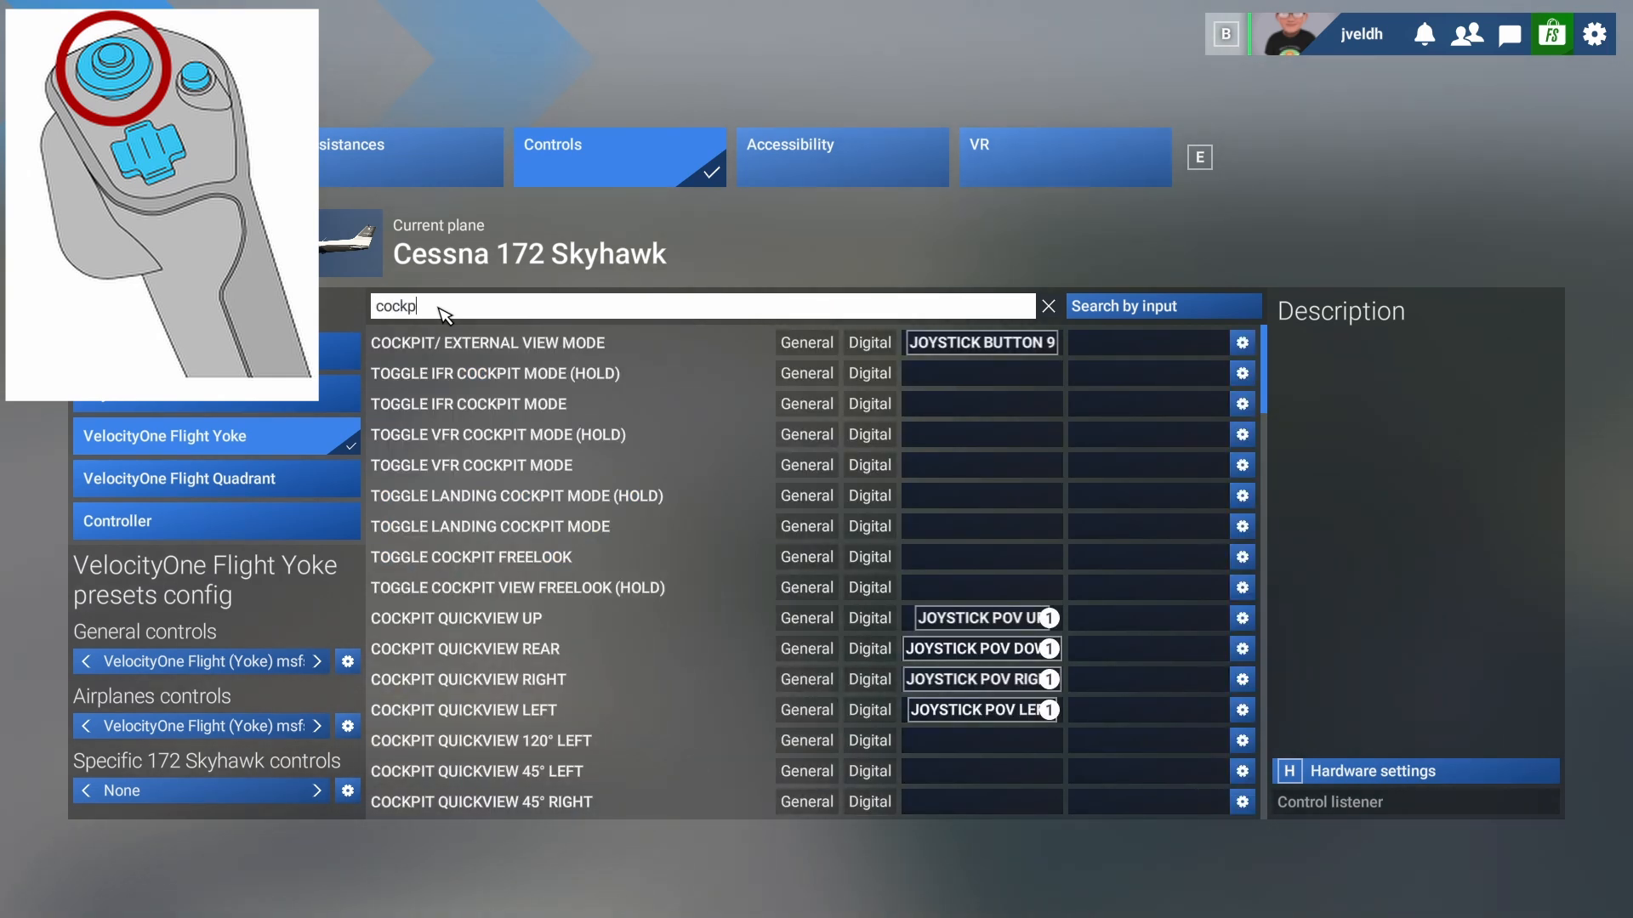
type("it view")
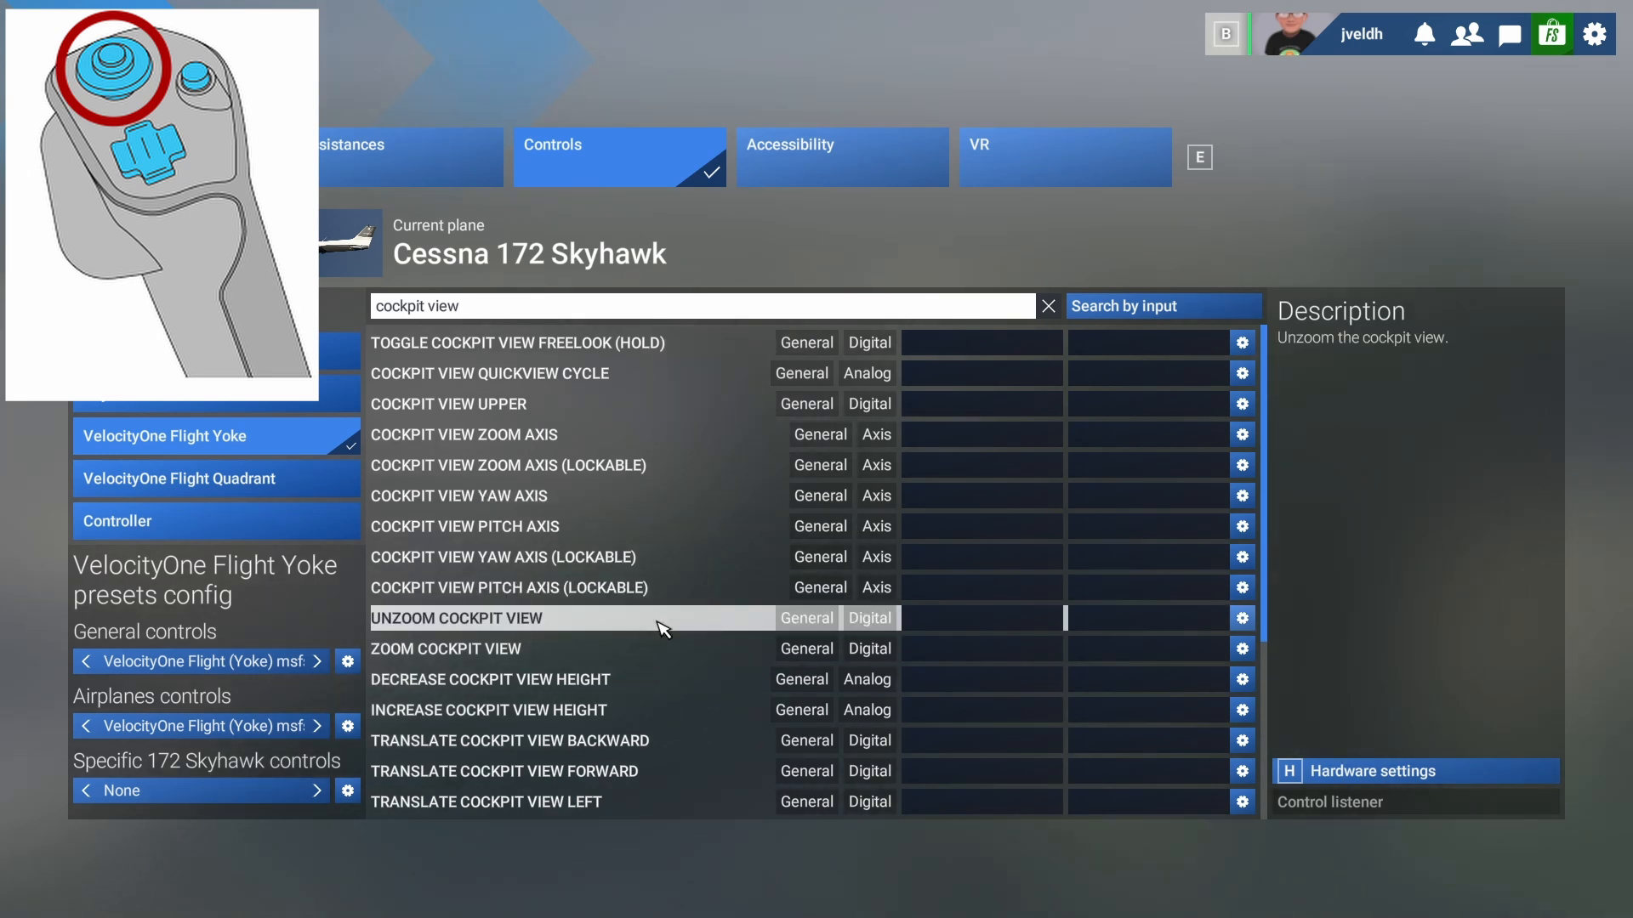
scroll(664, 629, "down", 4)
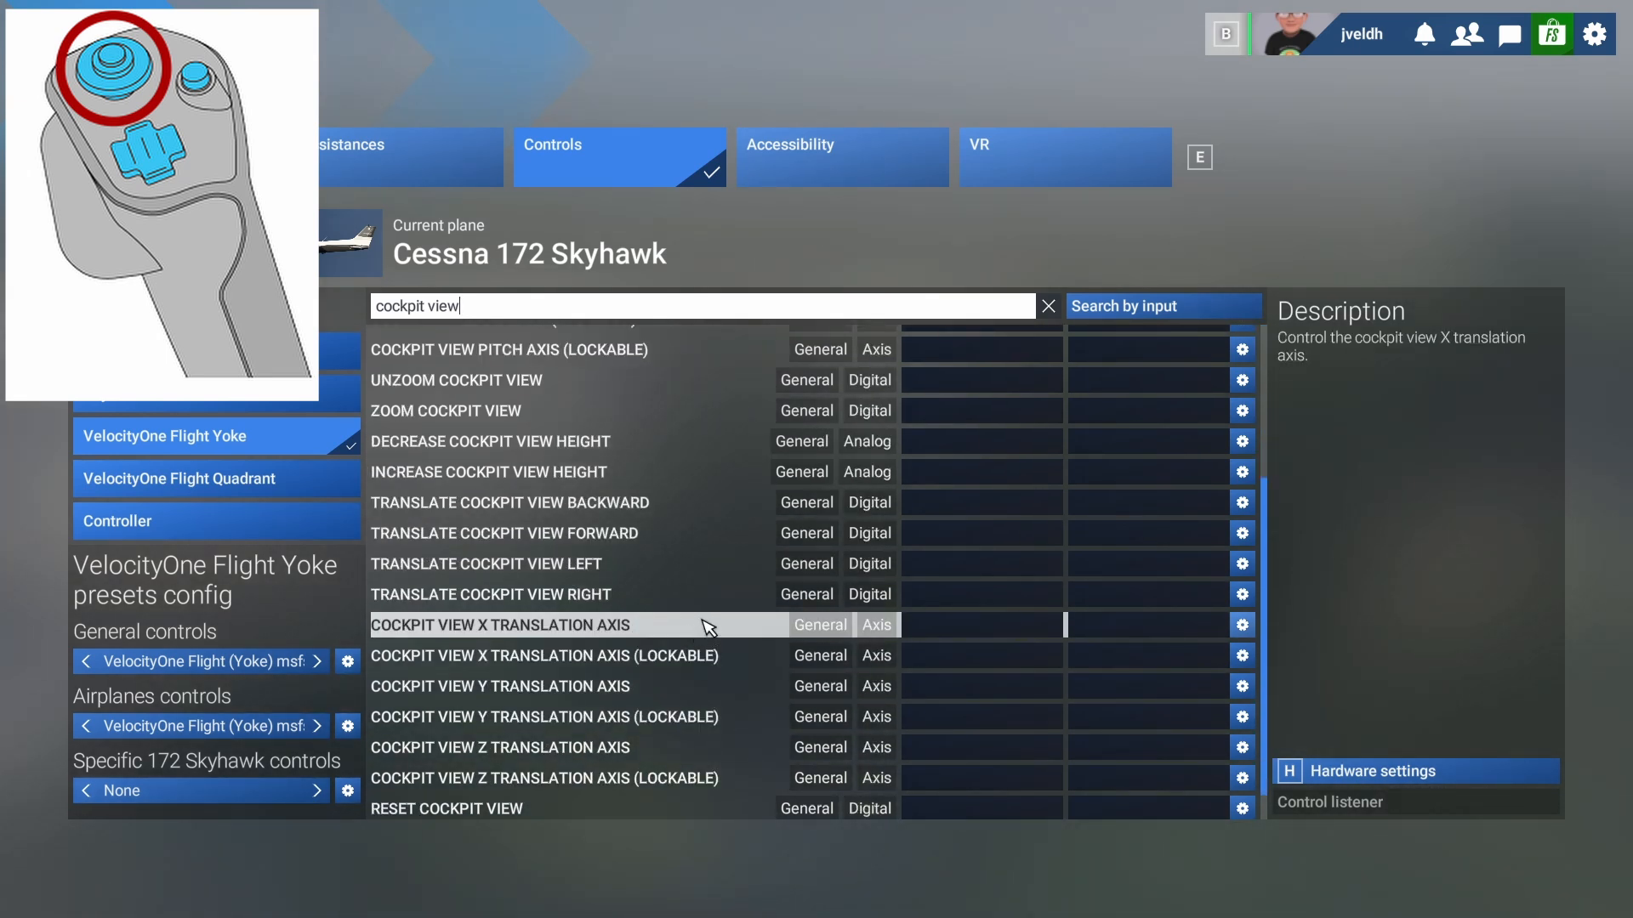
scroll(850, 655, "down", 1)
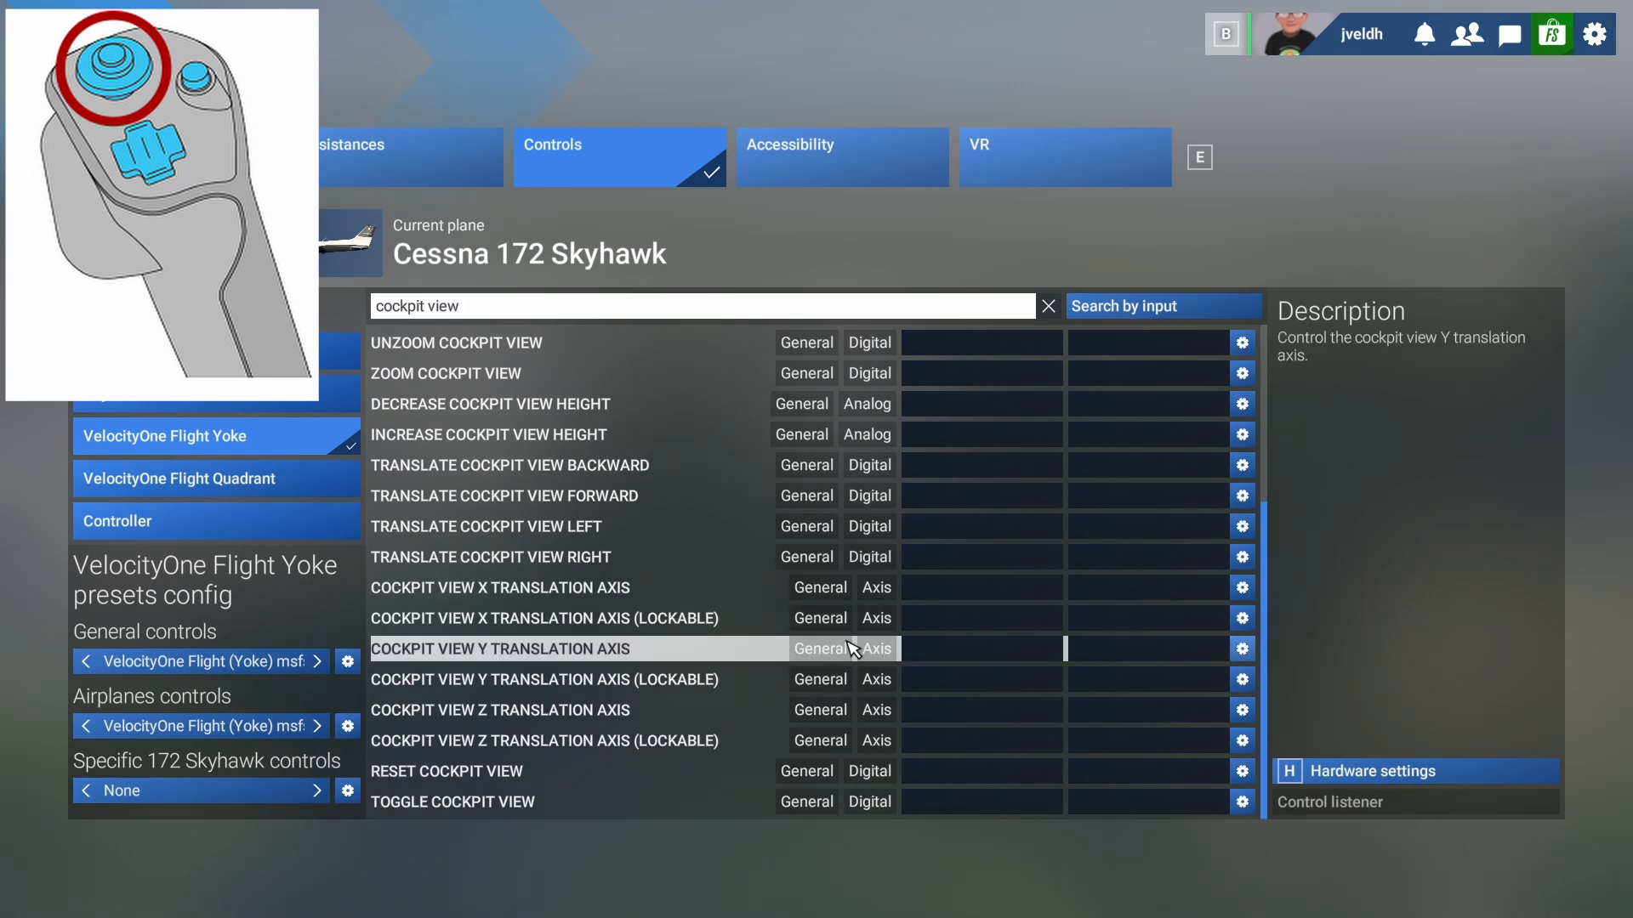
scroll(808, 587, "up", 5)
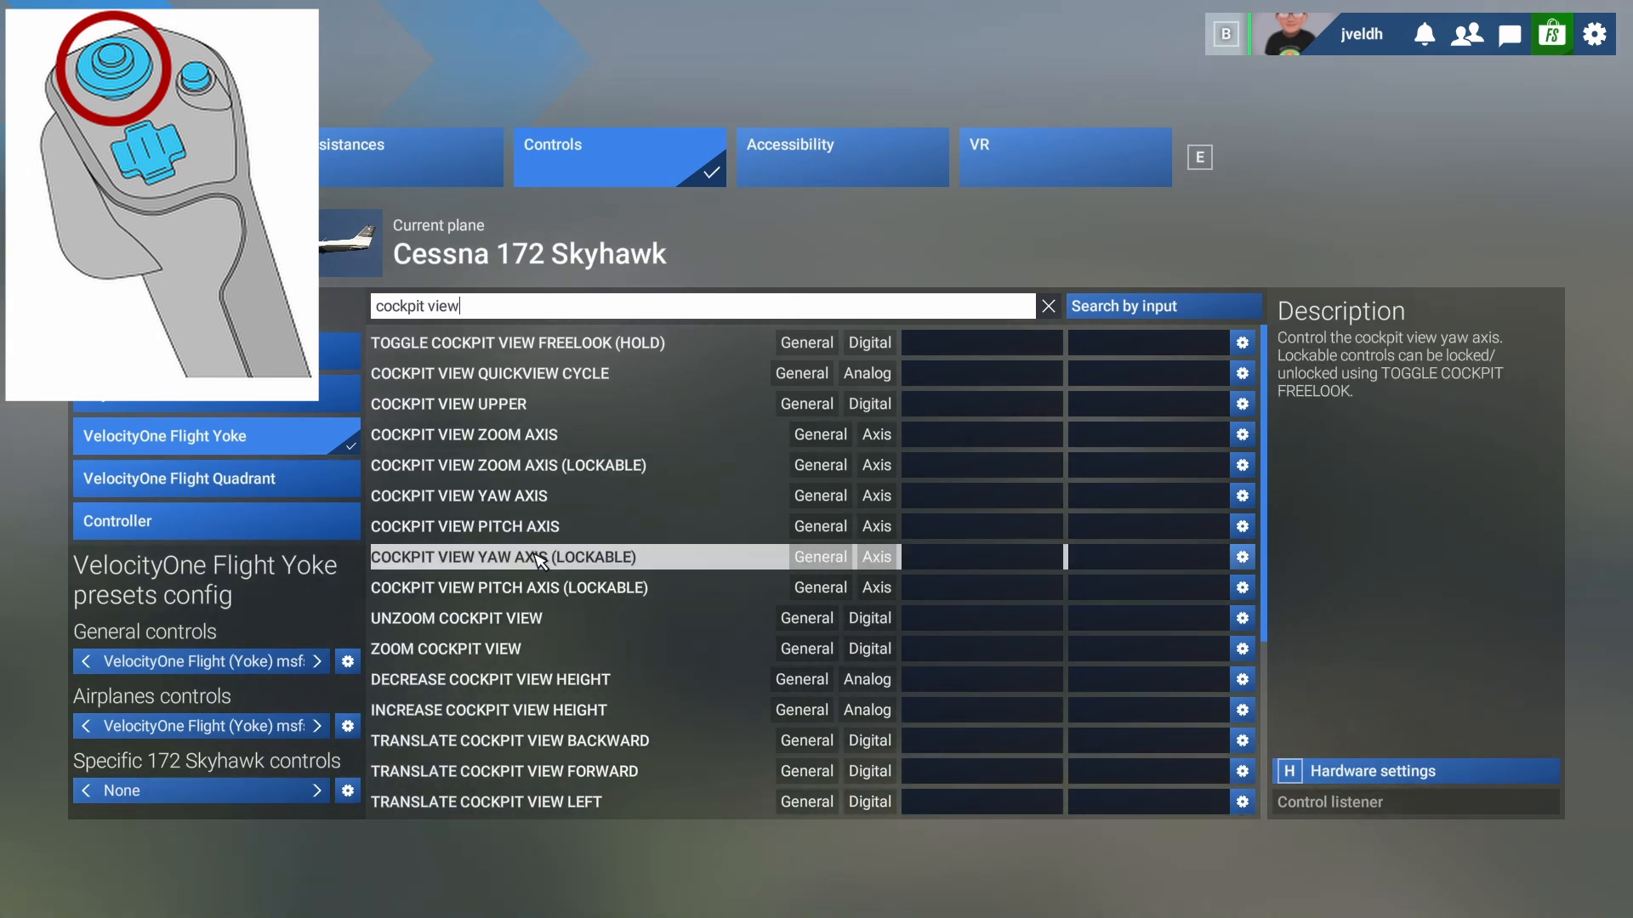
scroll(553, 662, "down", 3)
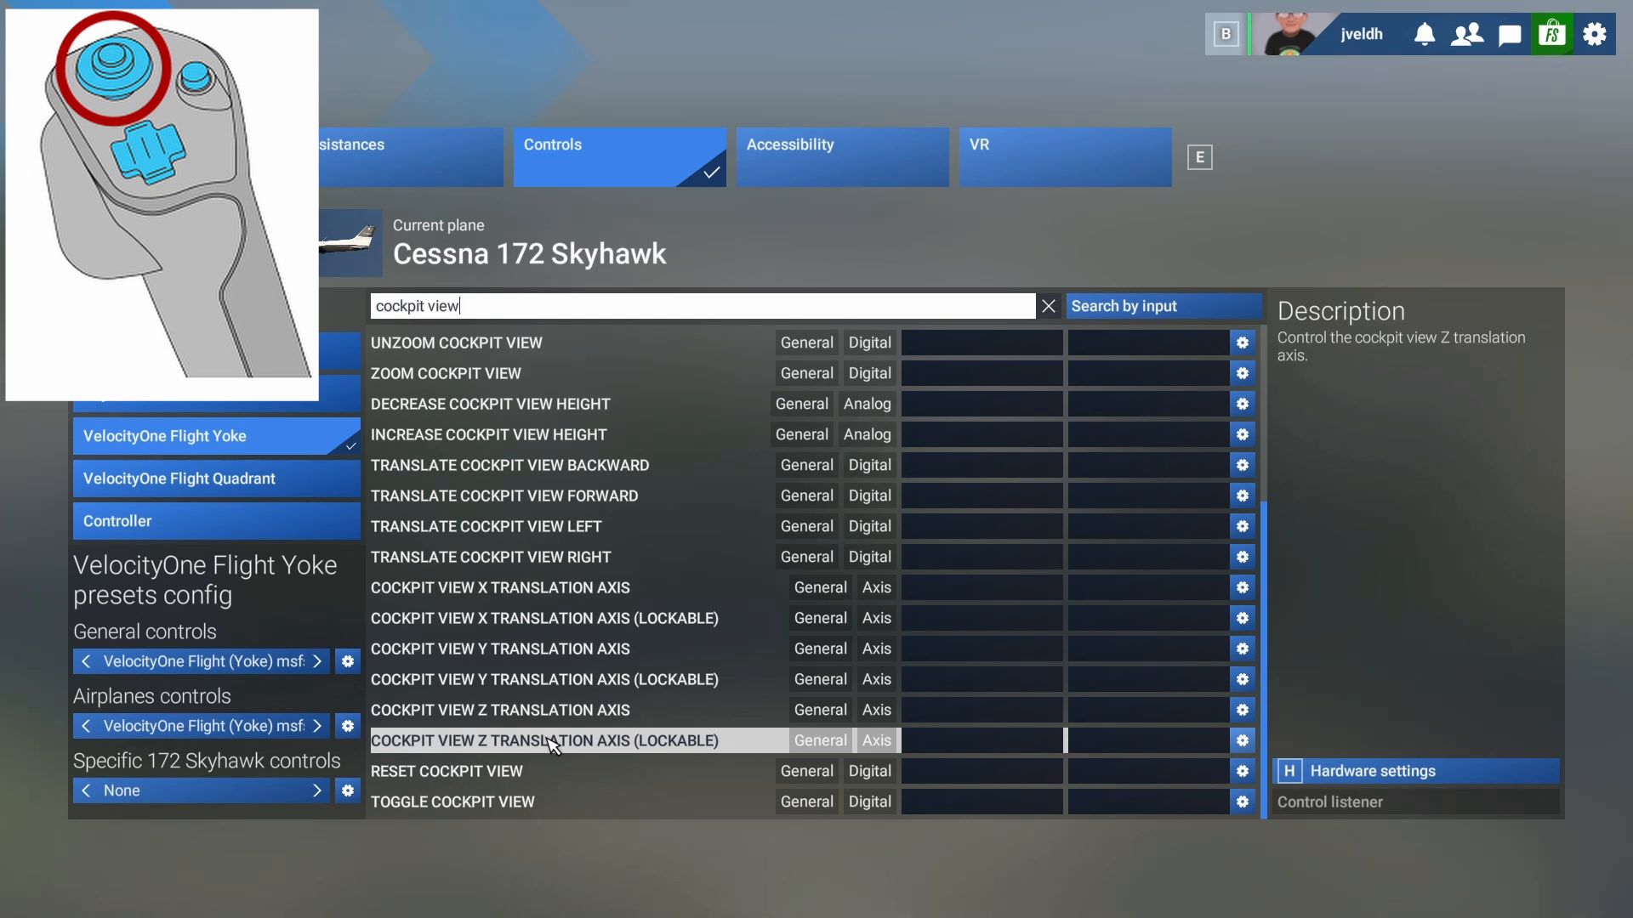
scroll(544, 553, "up", 3)
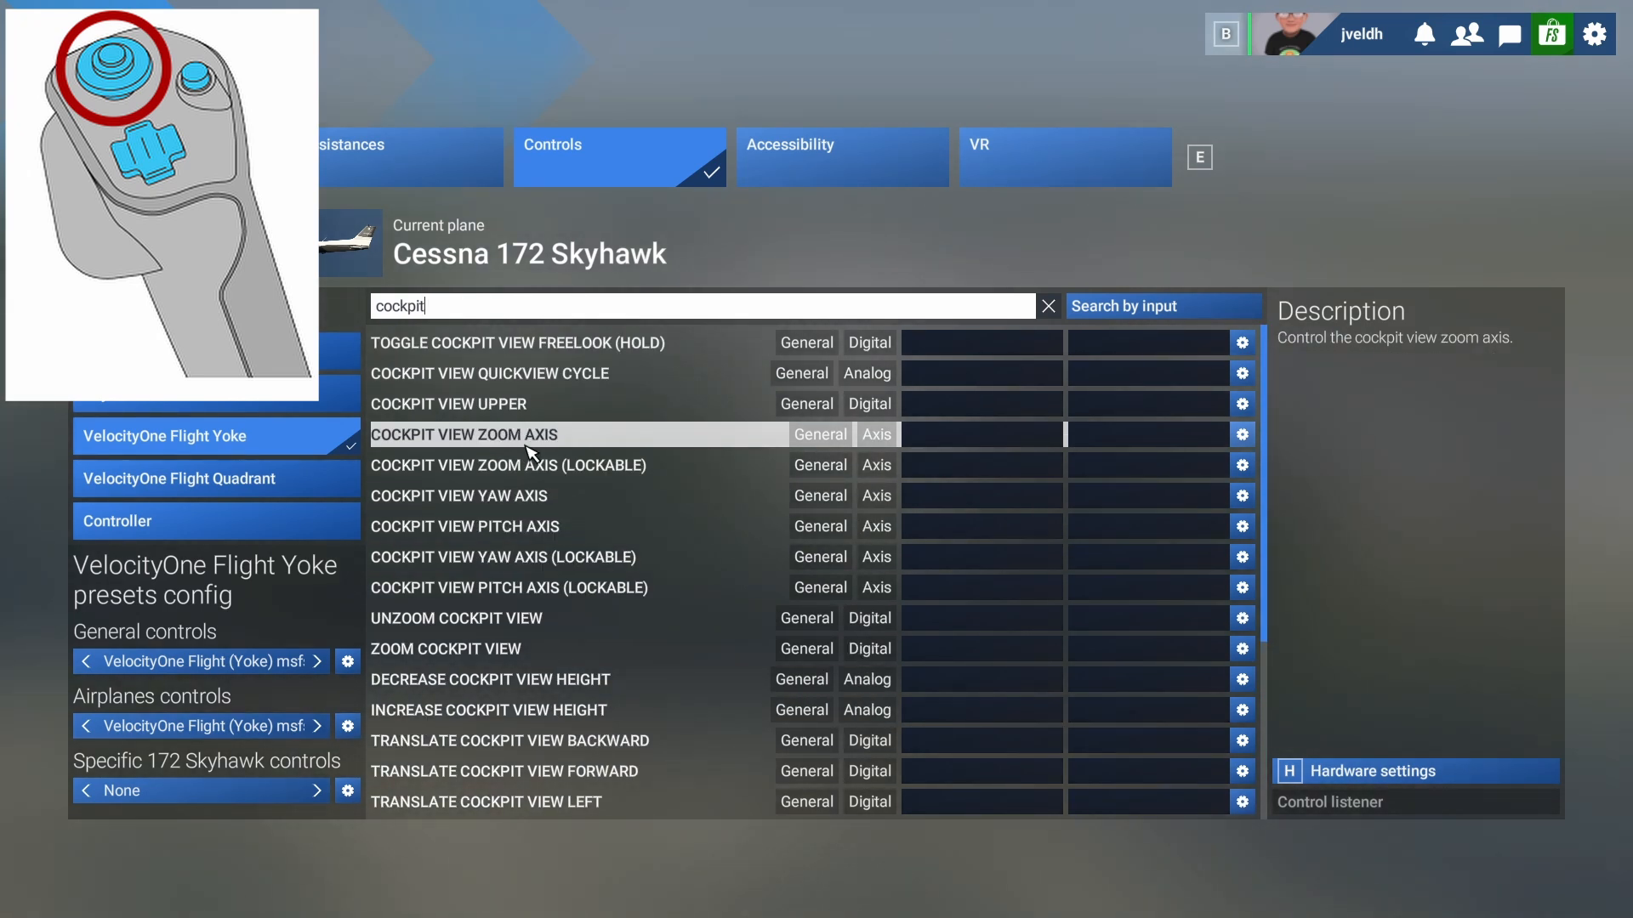
scroll(529, 451, "up", 3)
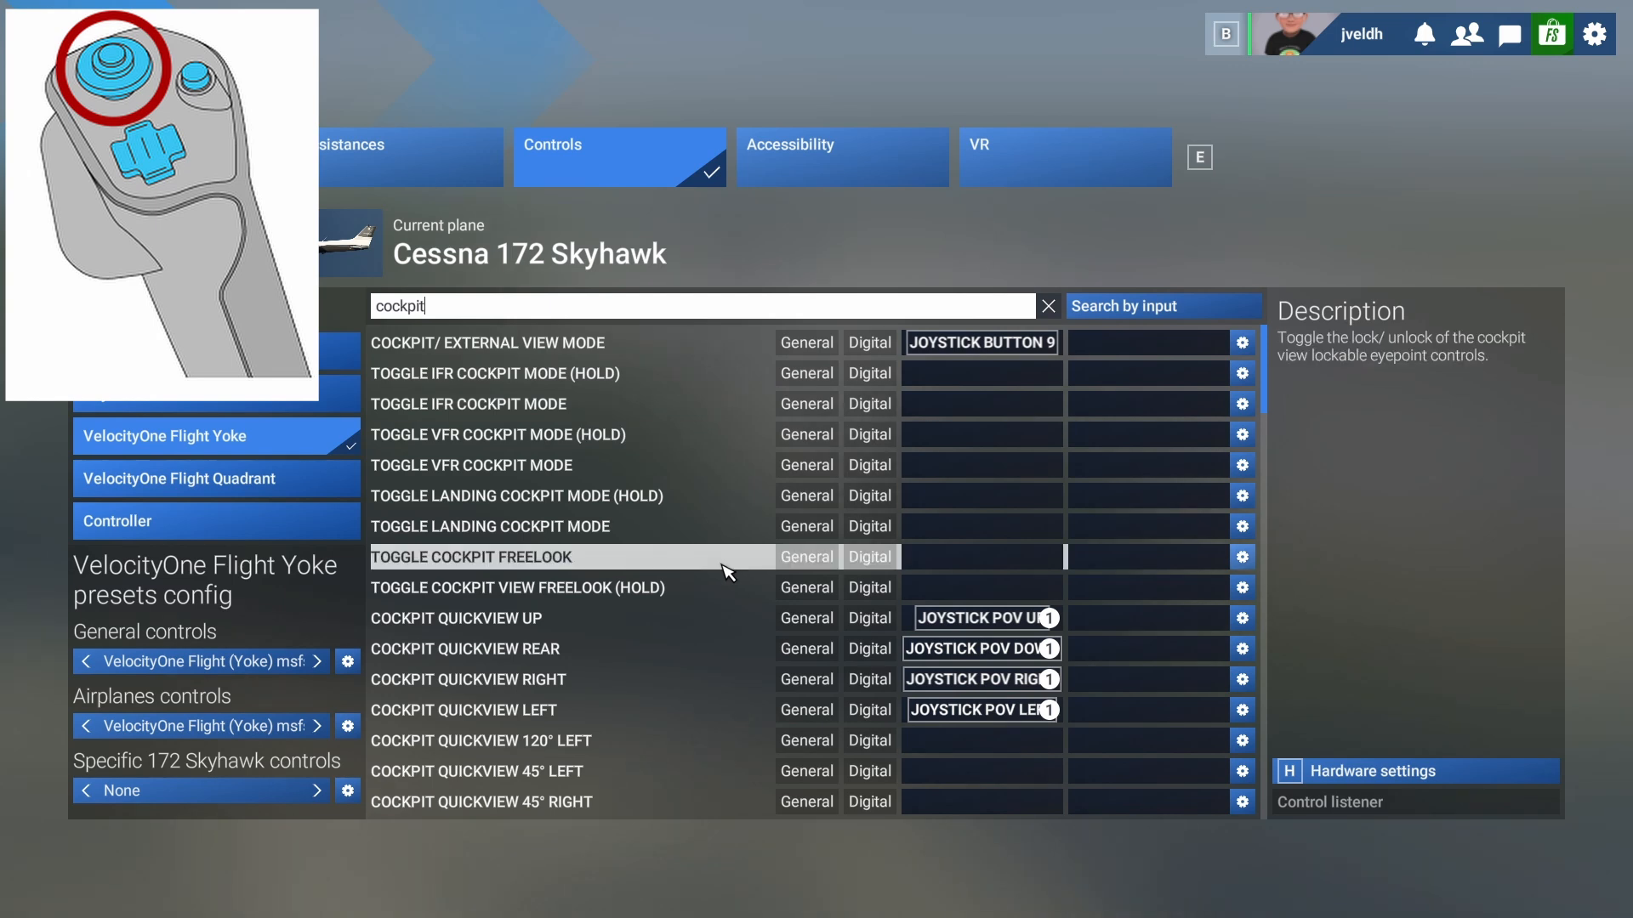
scroll(646, 595, "down", 3)
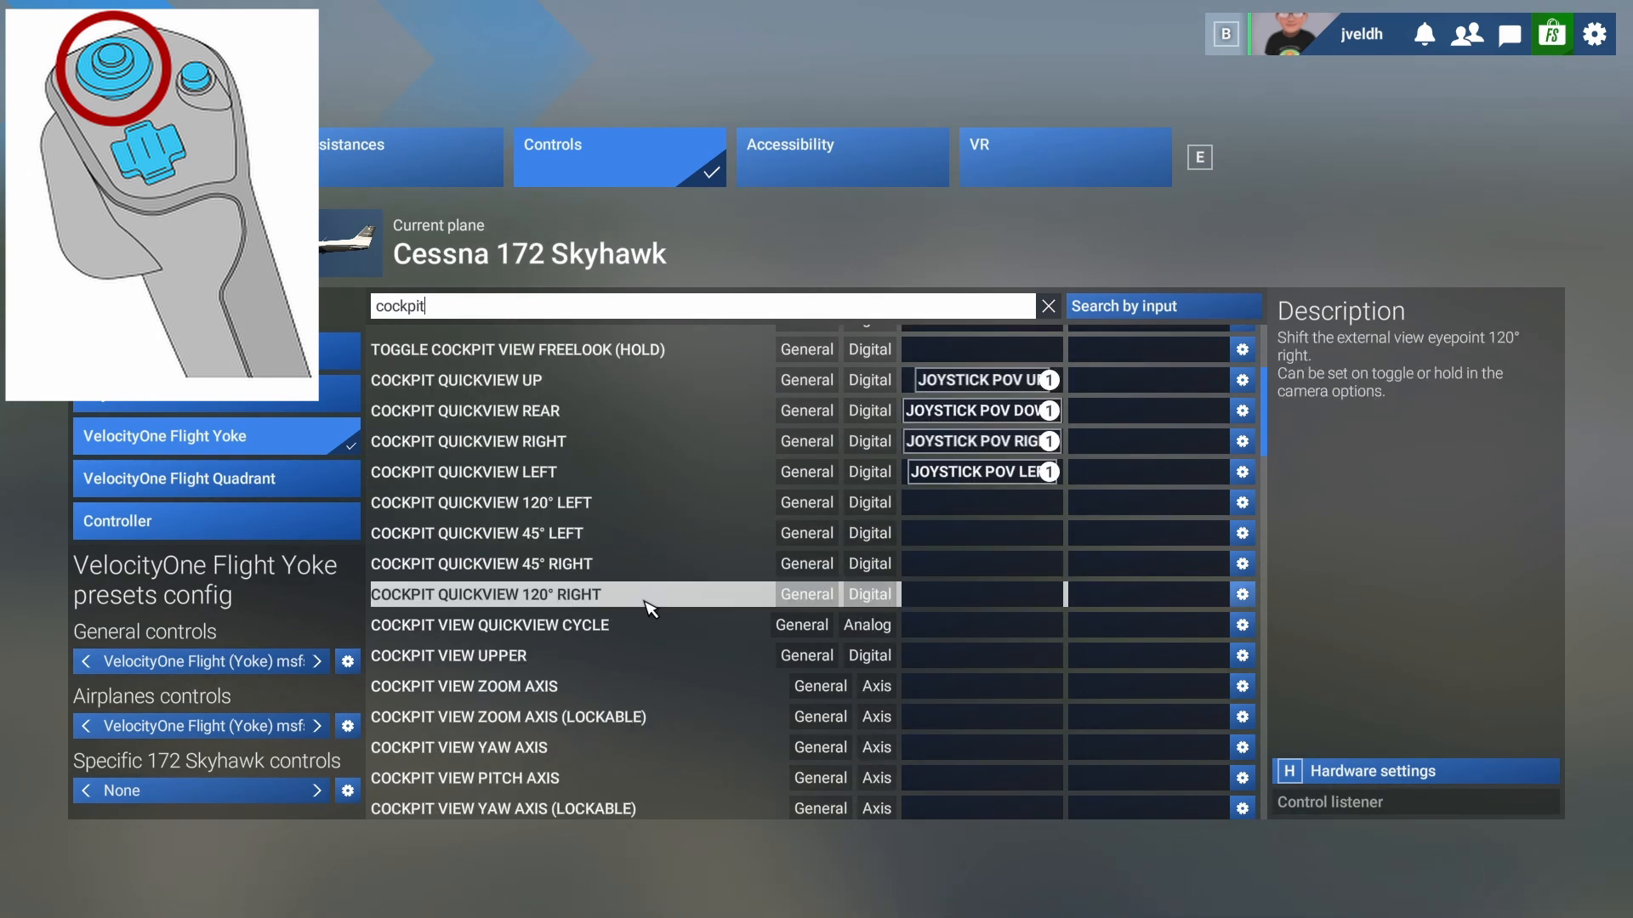
scroll(667, 620, "down", 3)
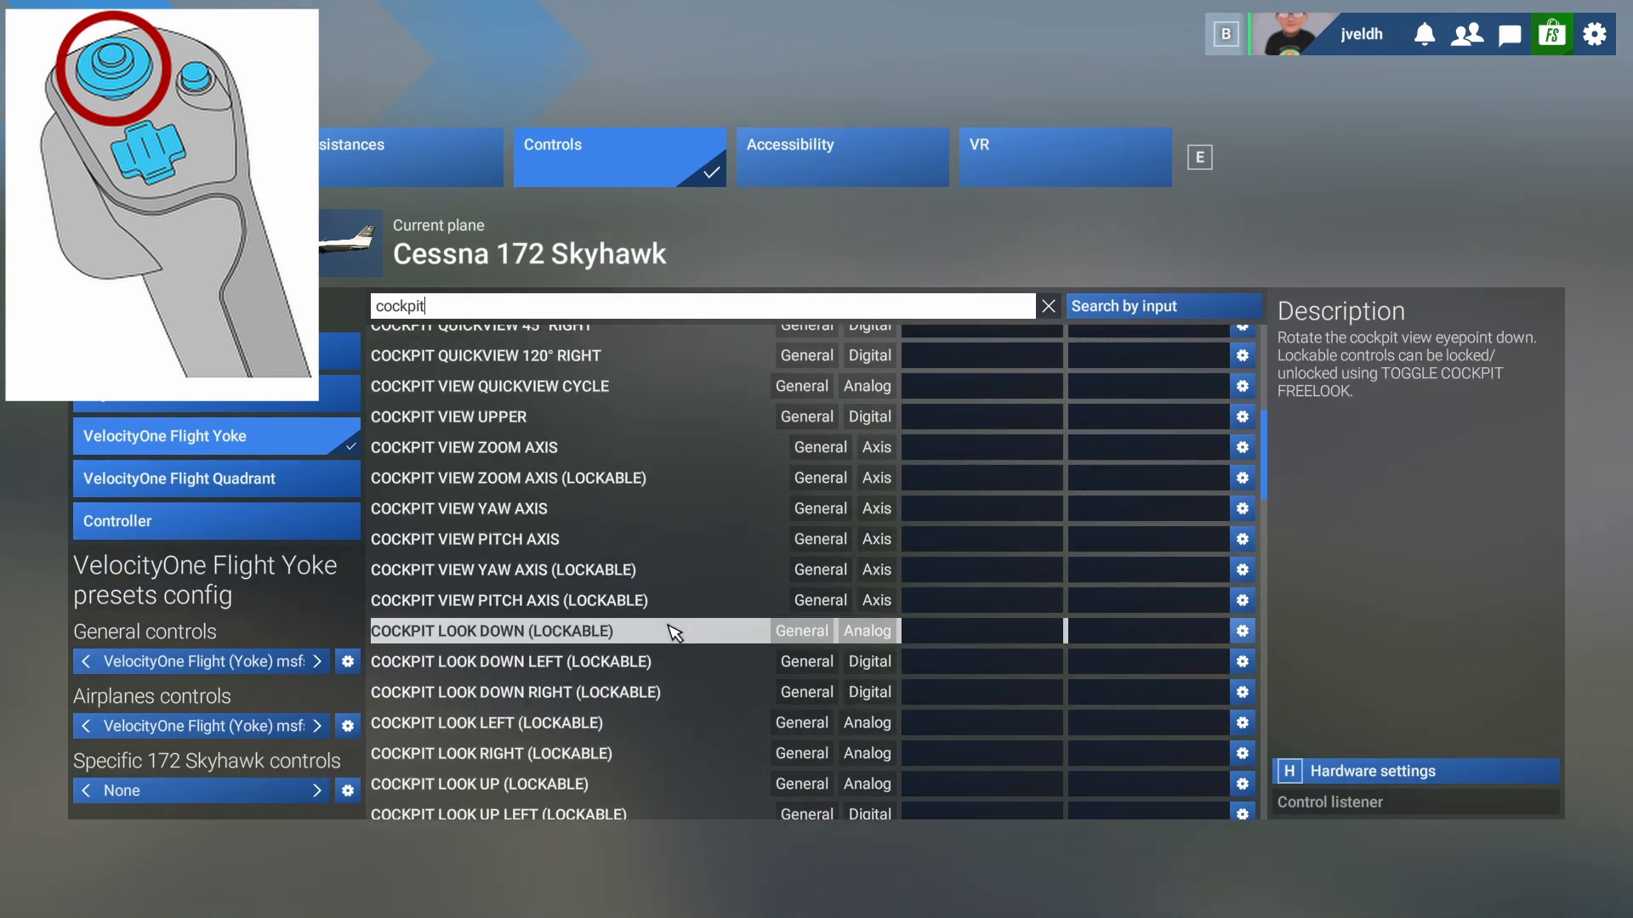
scroll(671, 630, "down", 3)
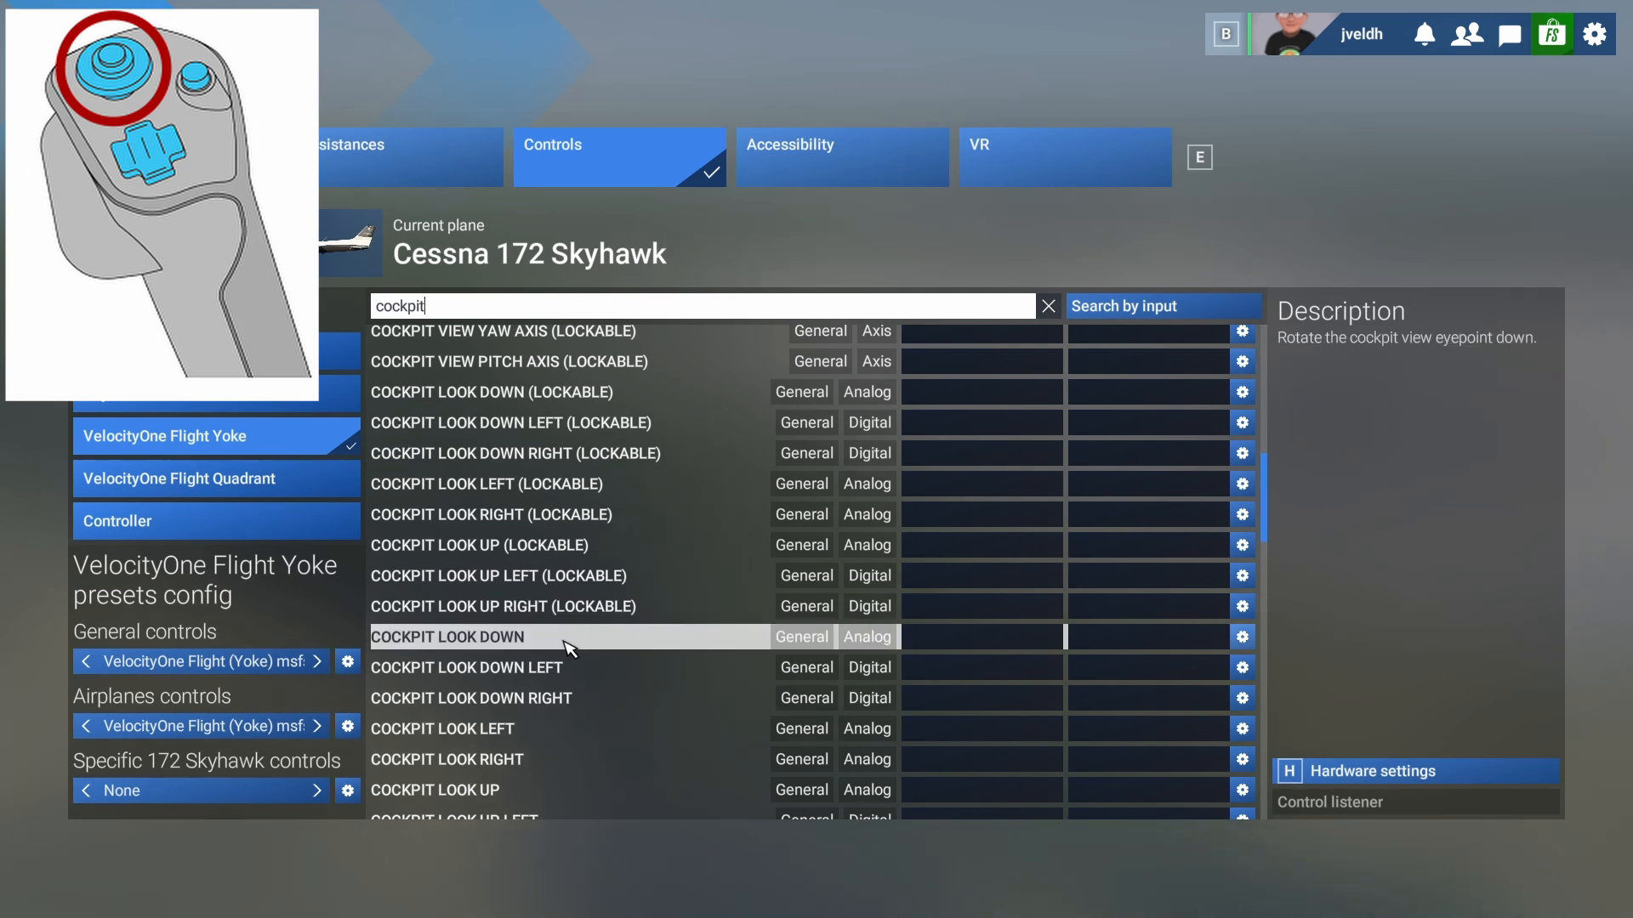
scroll(568, 659, "down", 2)
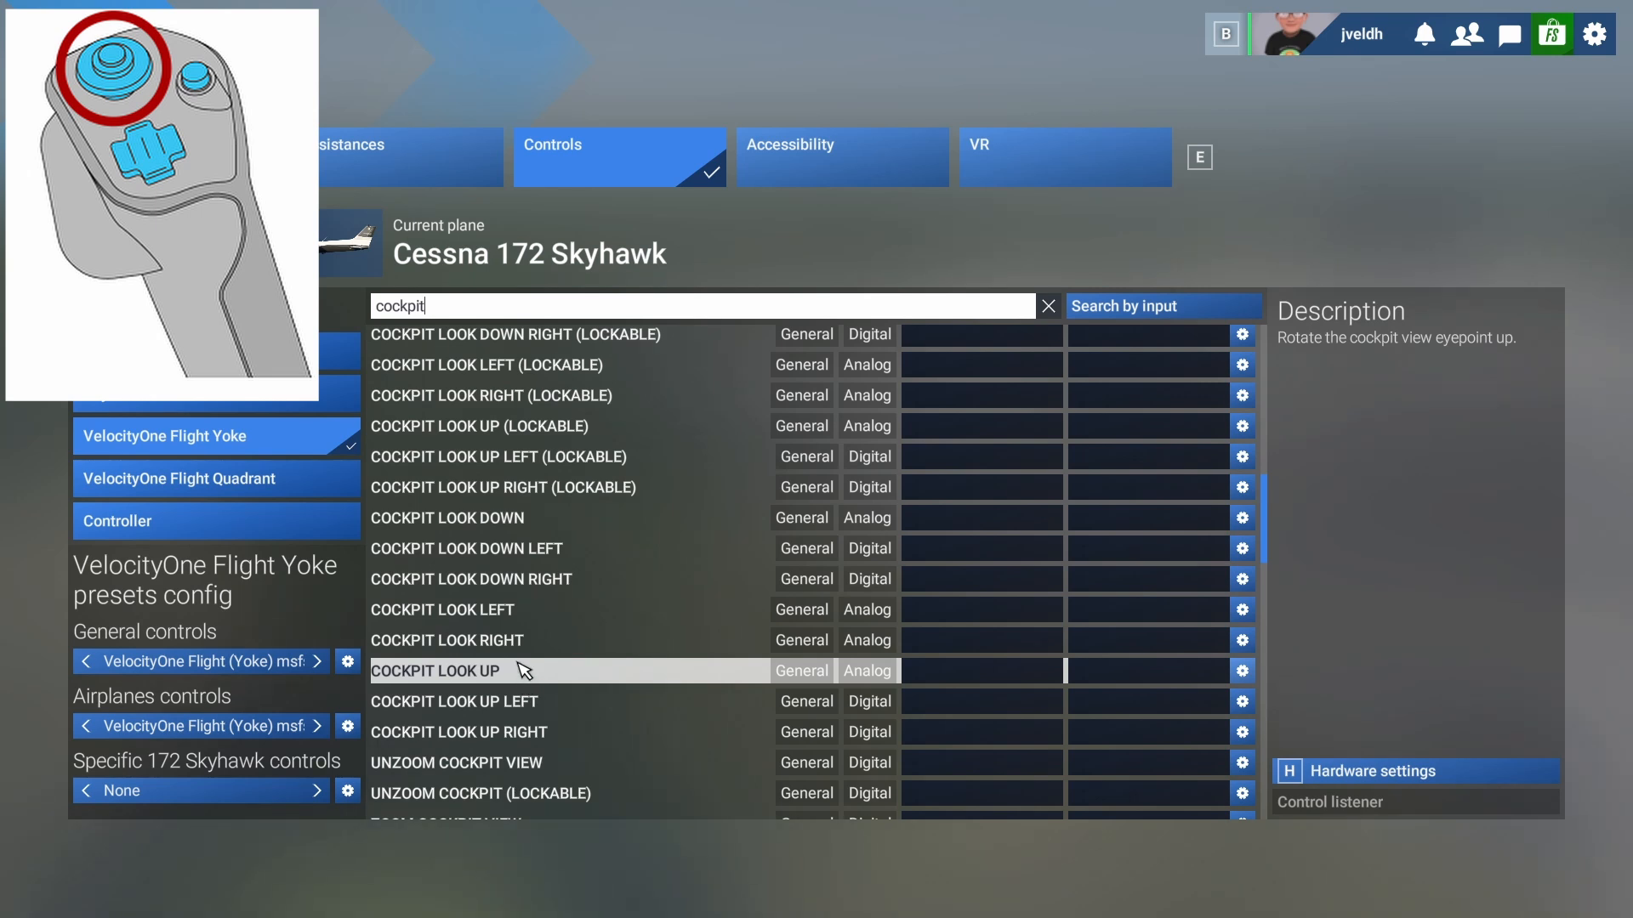
- Try binding Cockpit Look Down to the POV 2 hat's down direction, rescanning wrong captures
left_click(933, 526)
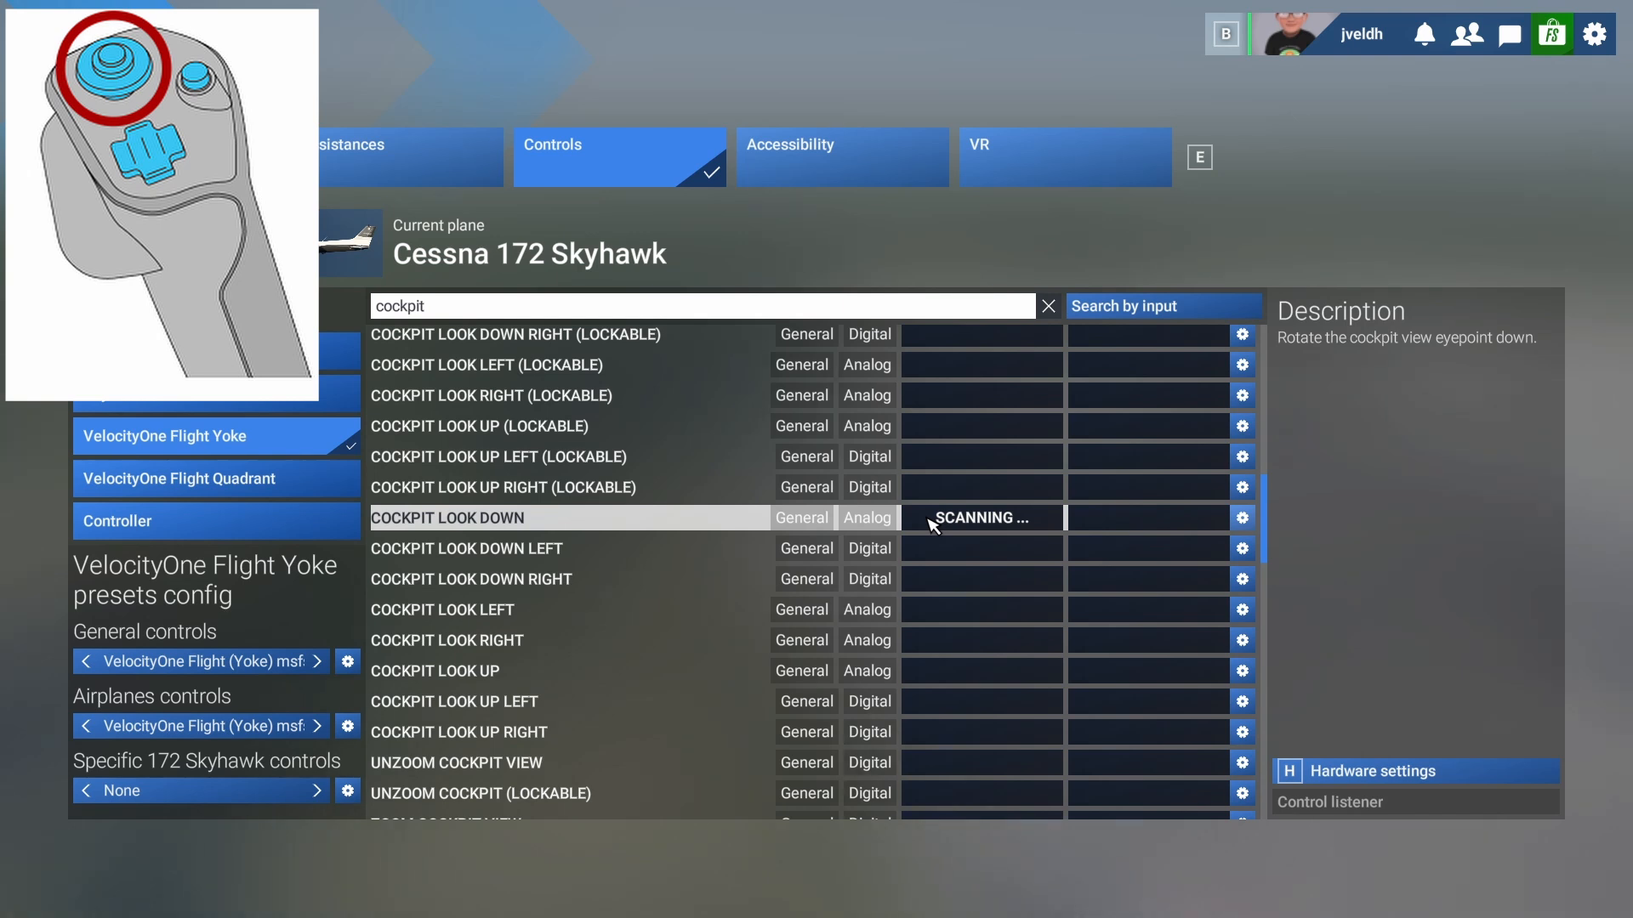
left_click(983, 517)
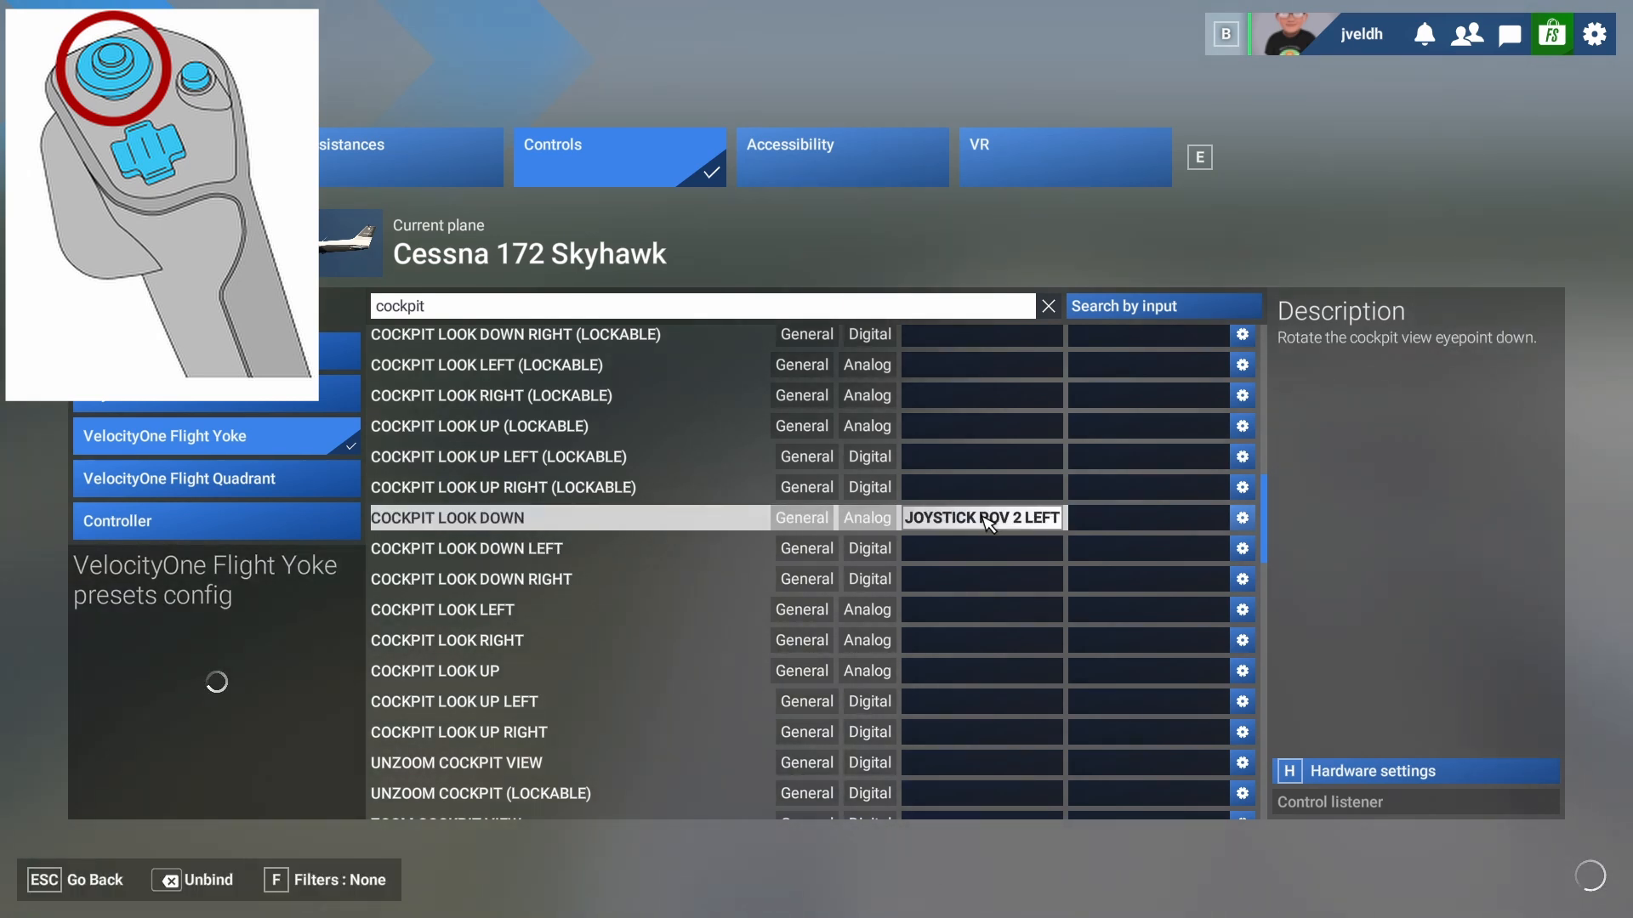
left_click(988, 522)
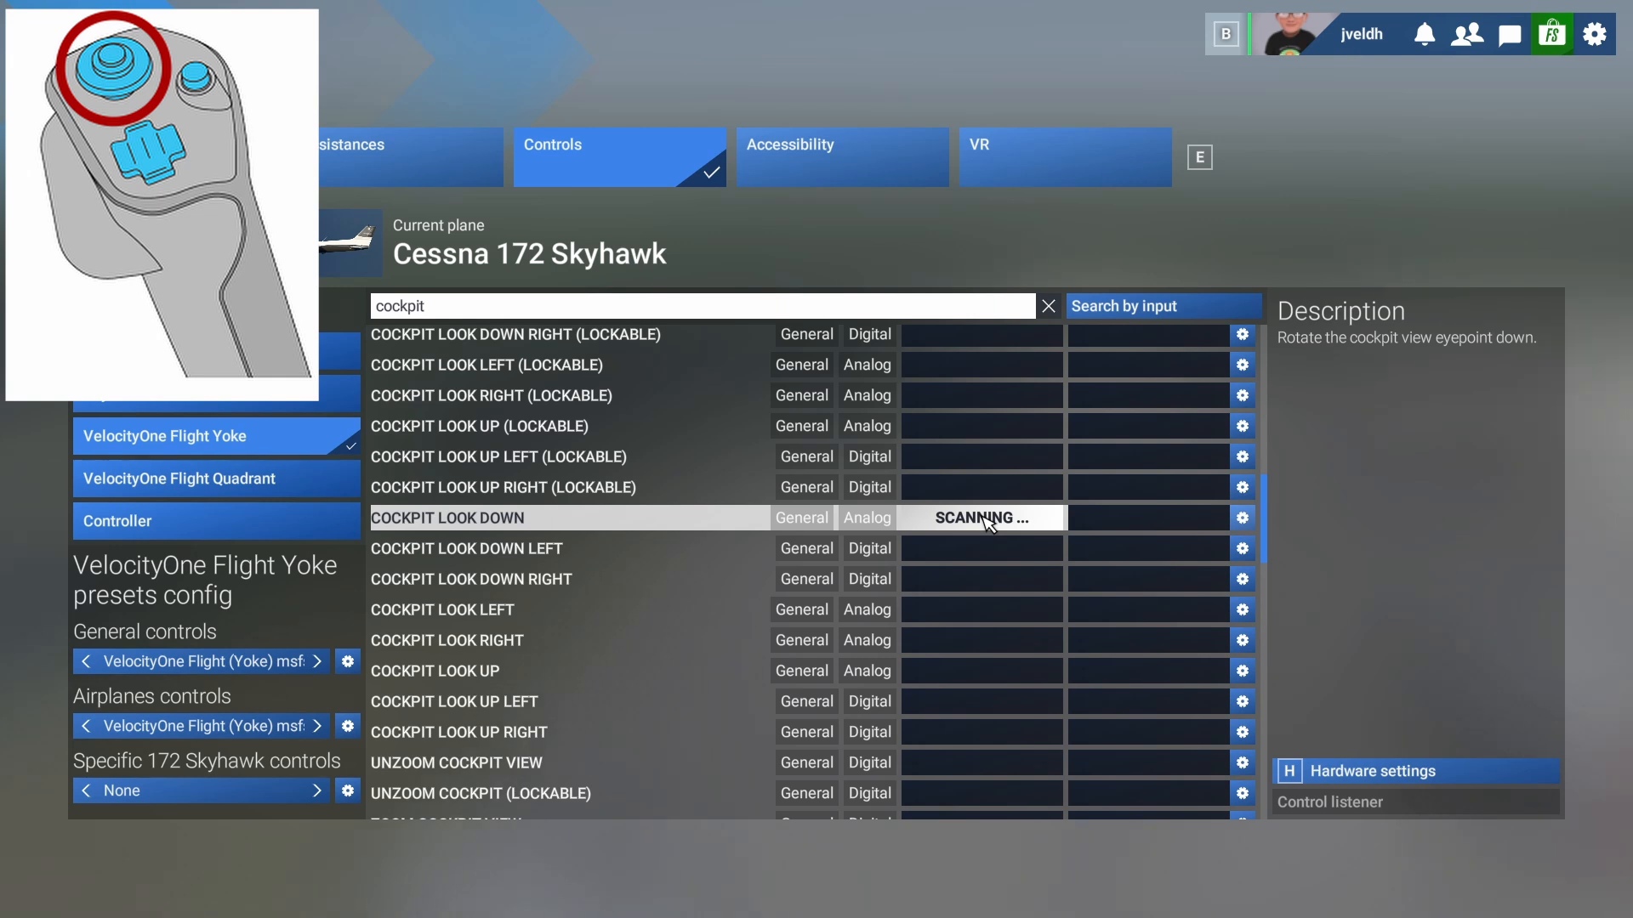
left_click(988, 522)
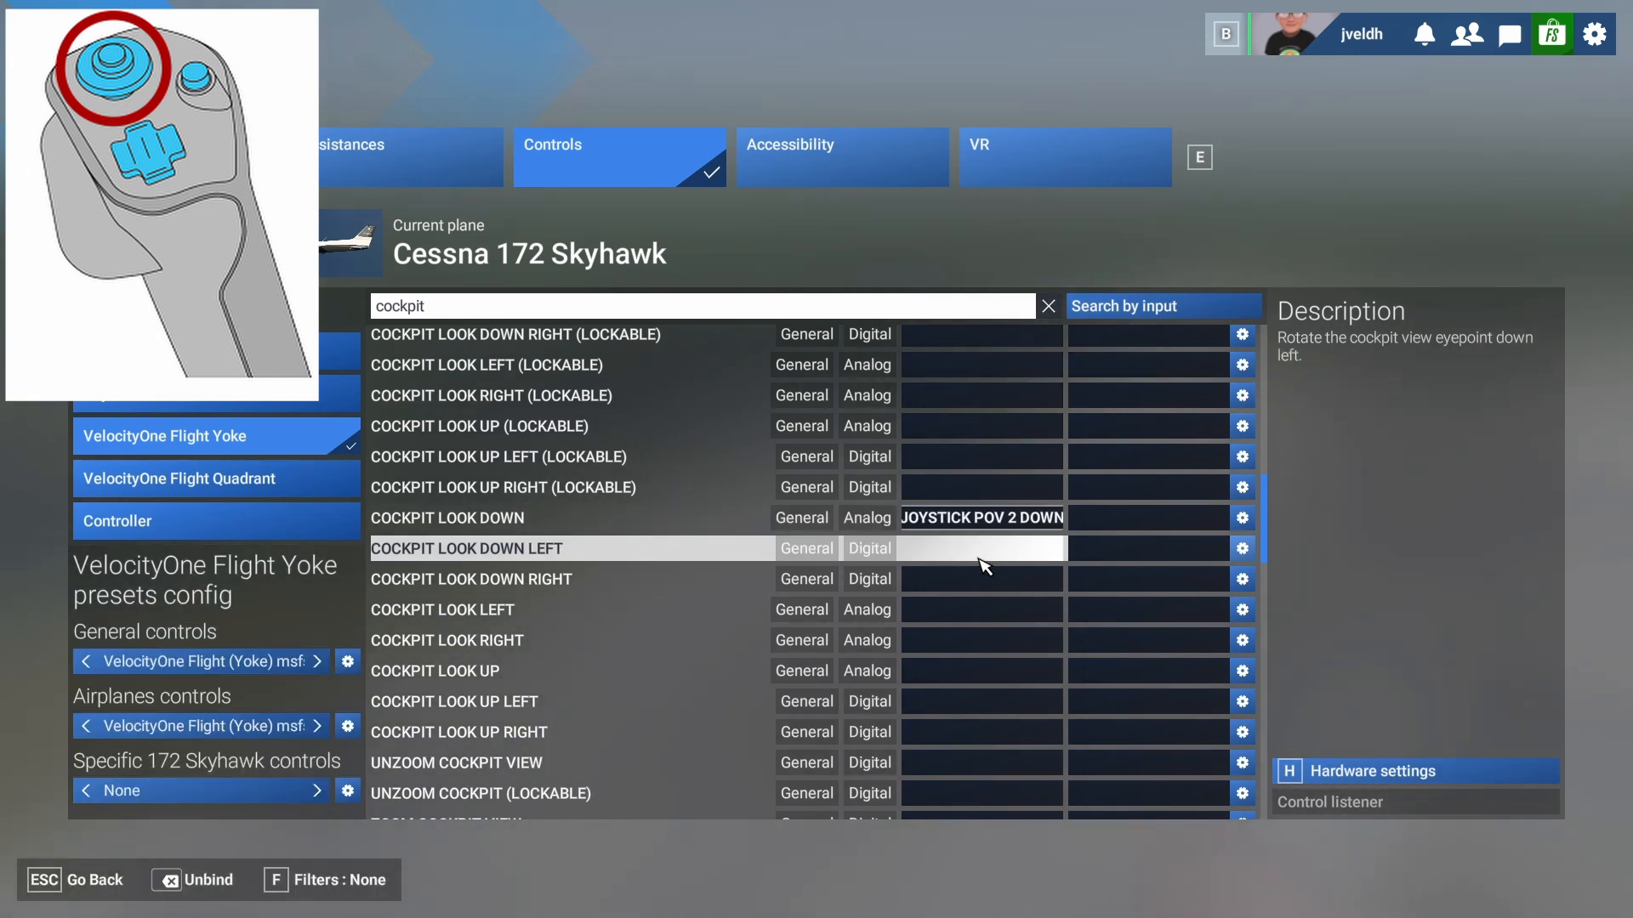
left_click(978, 551)
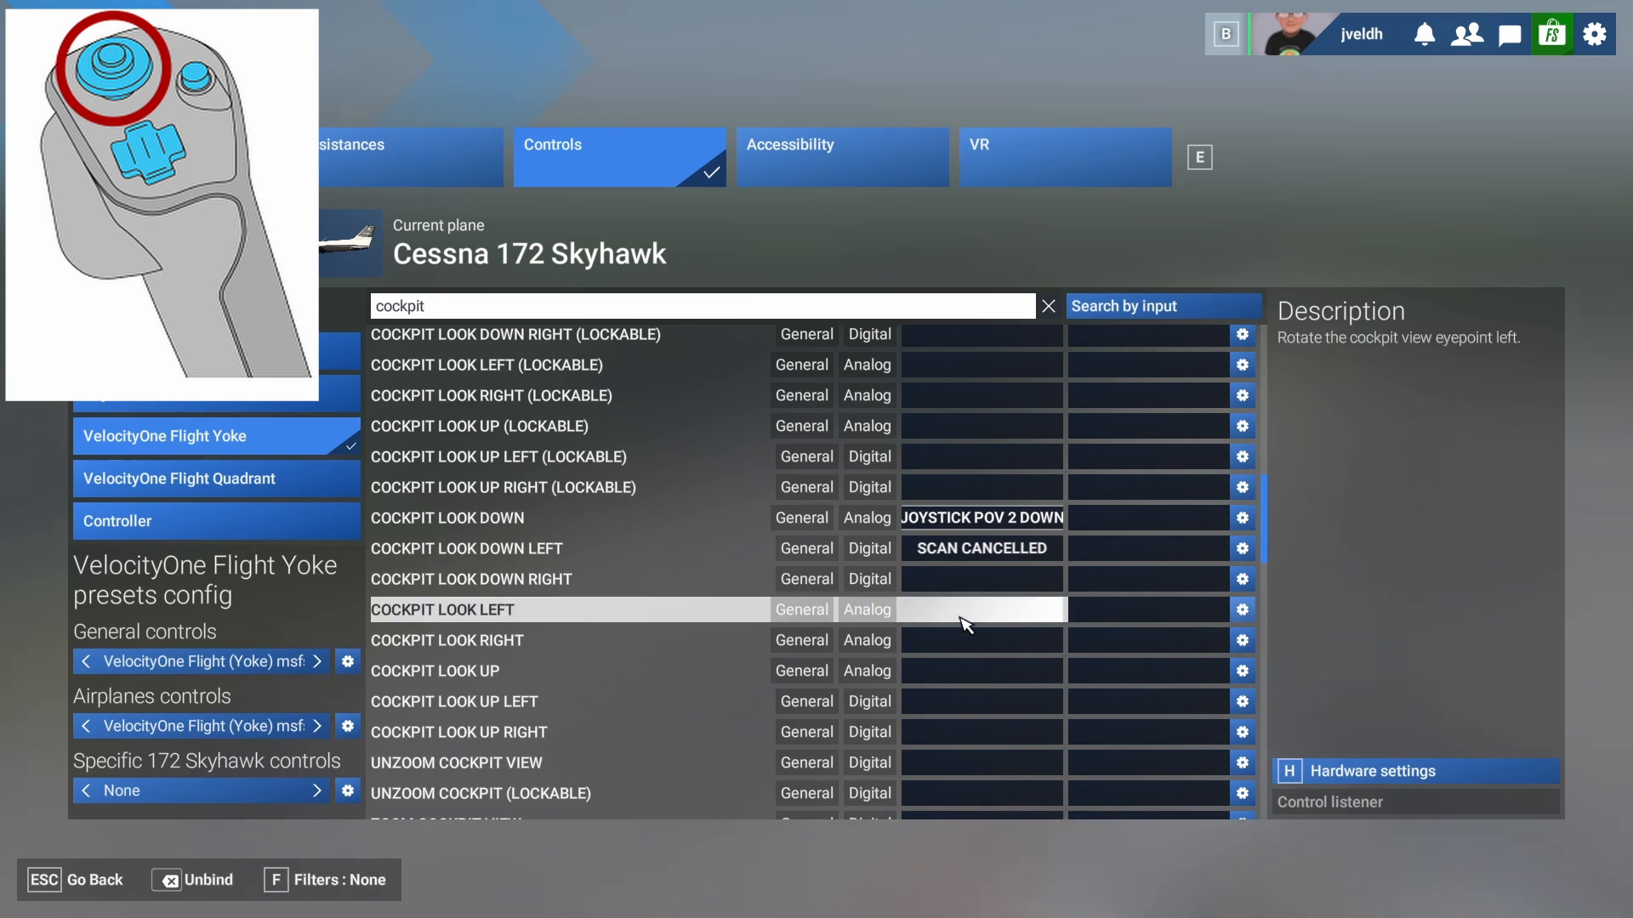
- Bind Cockpit Look Left, Right and Up to the POV 2 hat's left, right and up
left_click(963, 619)
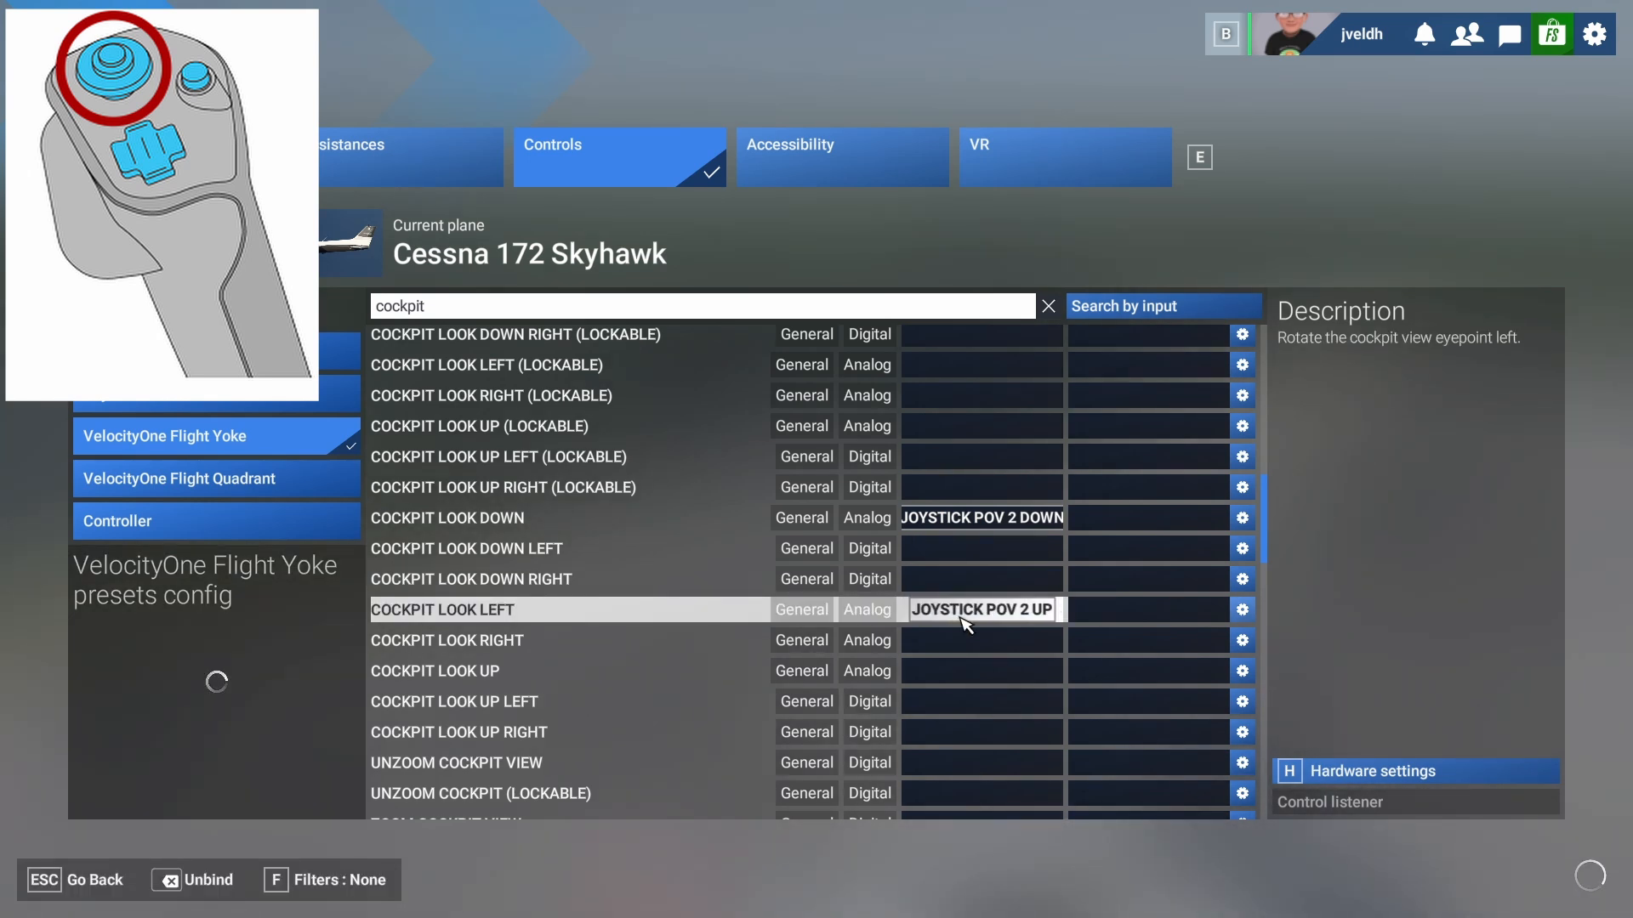
left_click(963, 617)
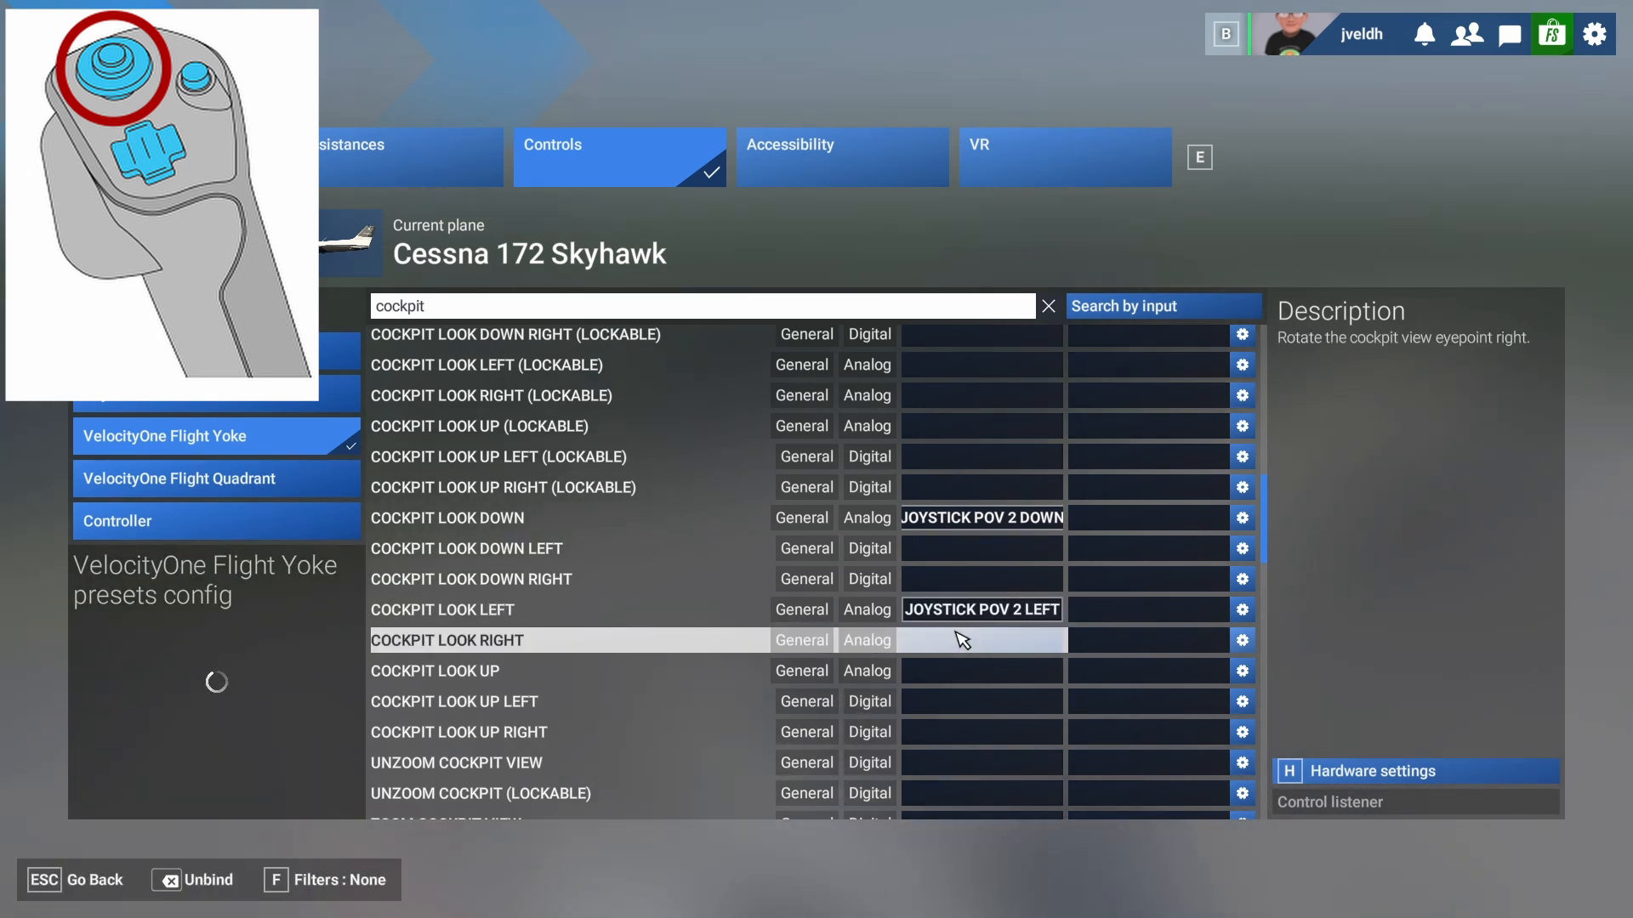
left_click(961, 639)
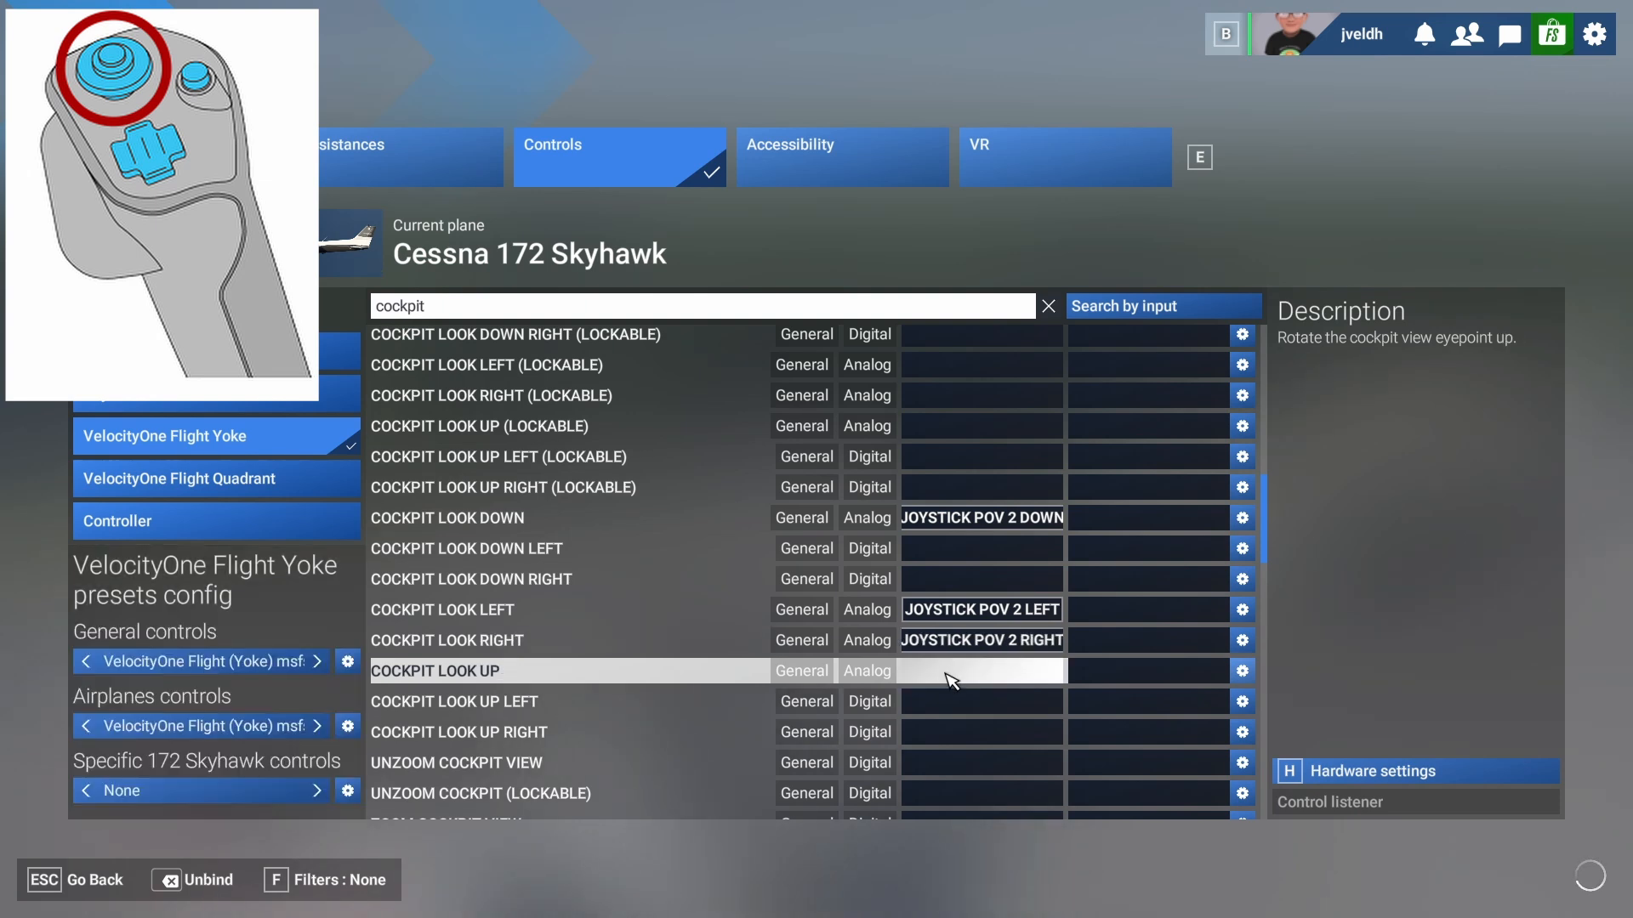
left_click(947, 672)
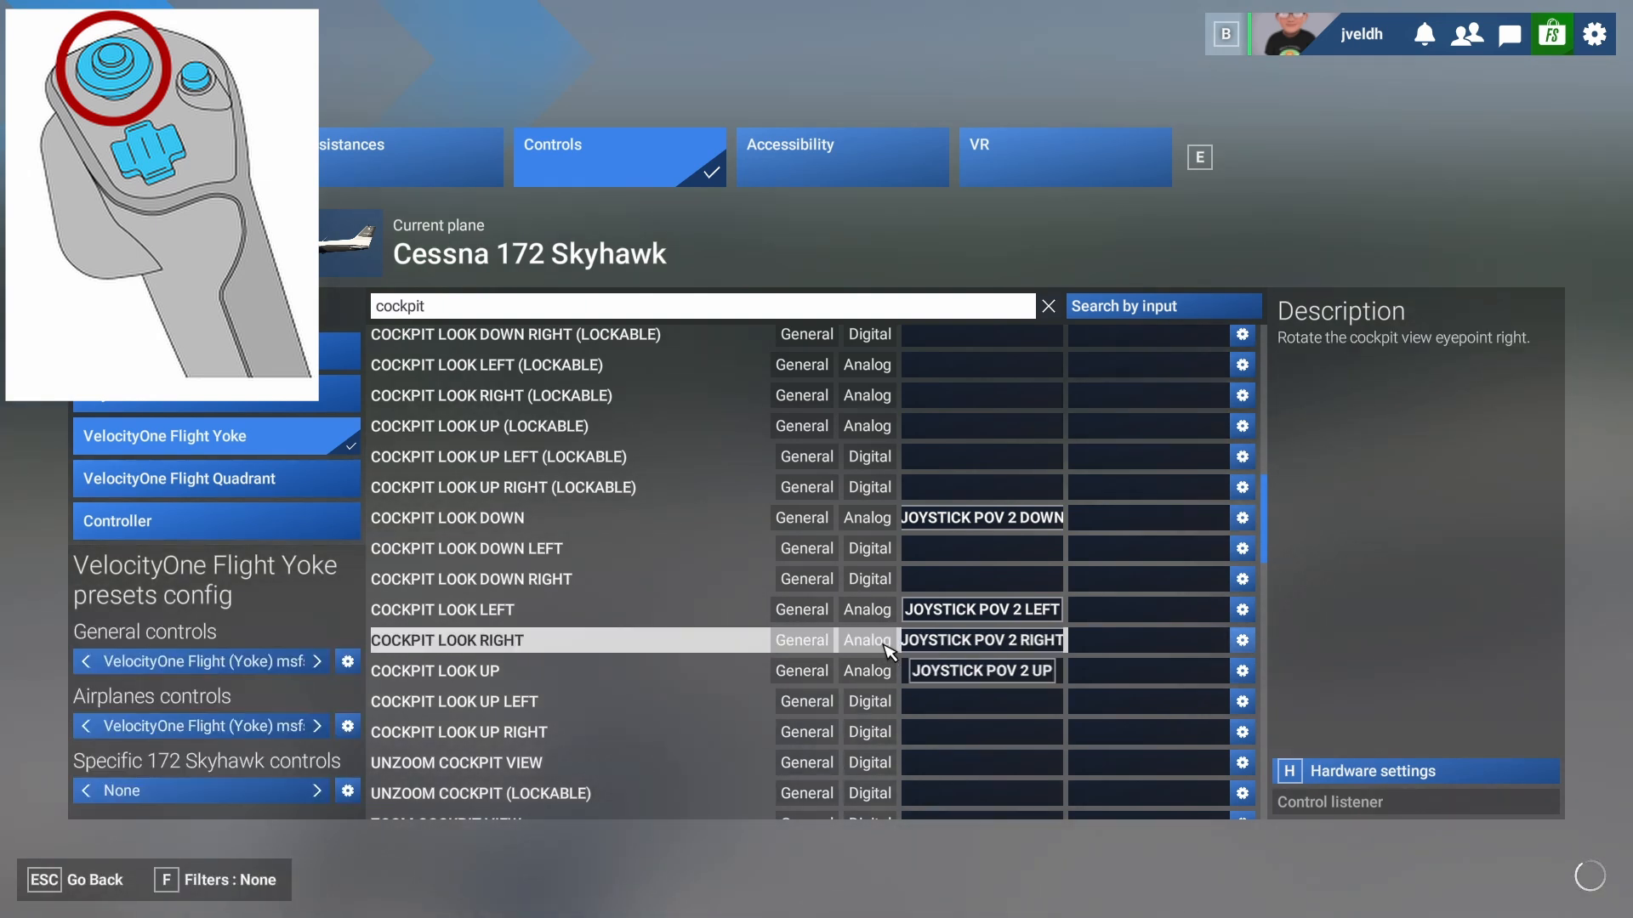
scroll(722, 583, "down", 4)
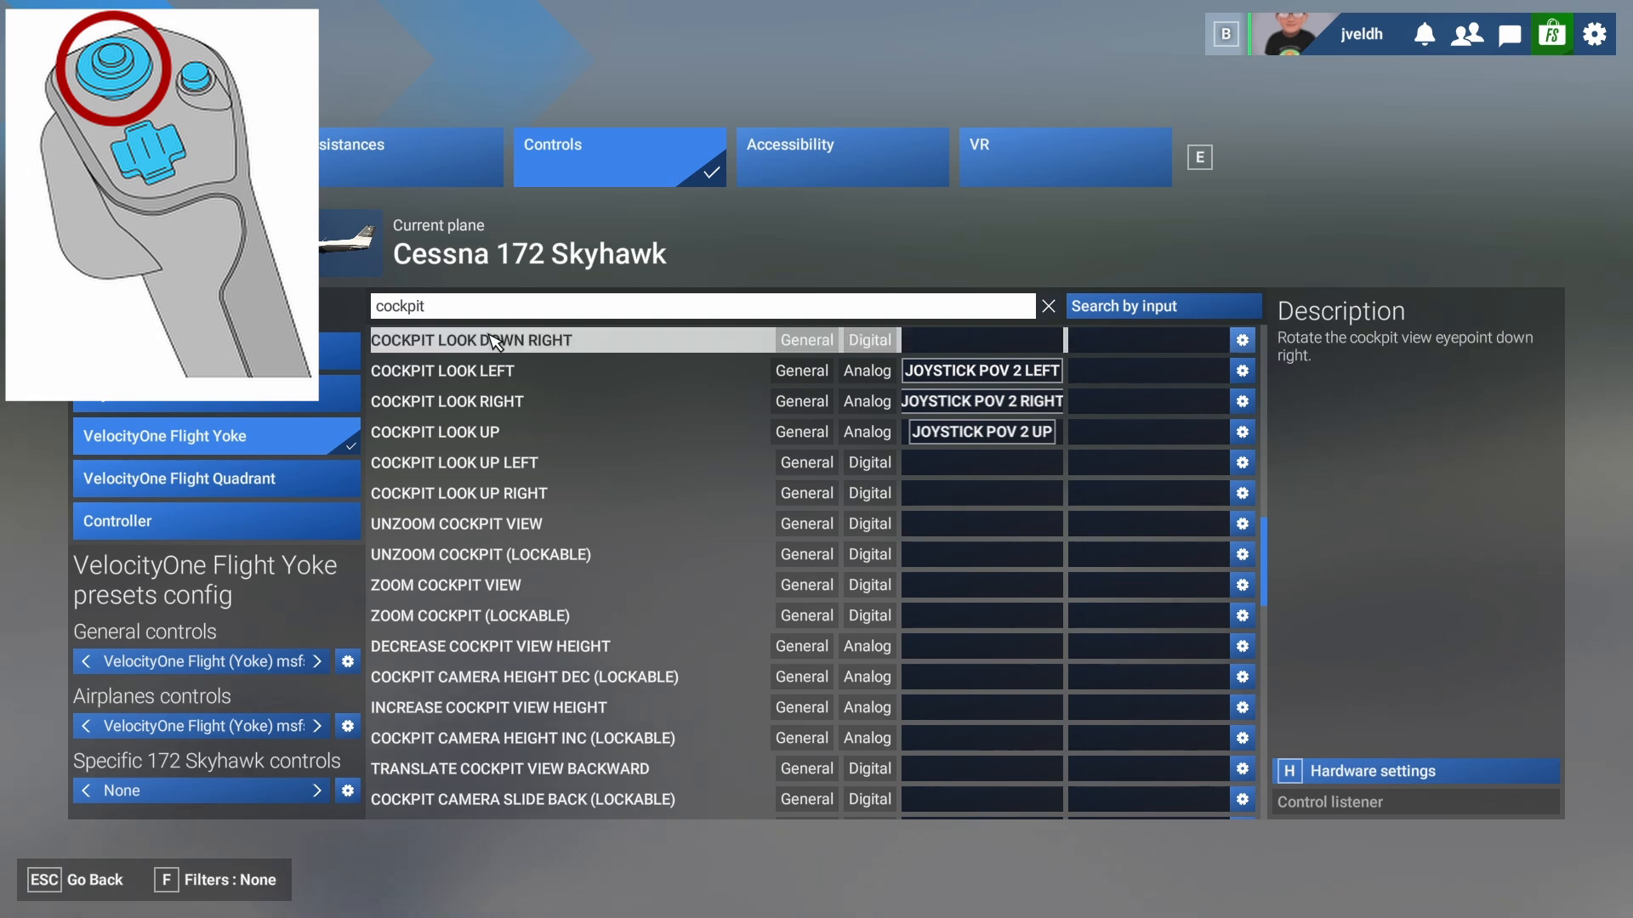
left_click(485, 317)
- Search 'ext' and bind External View Look Down, Left, Right, Up to the matching POV 2 hat directions
key("BackSpace")
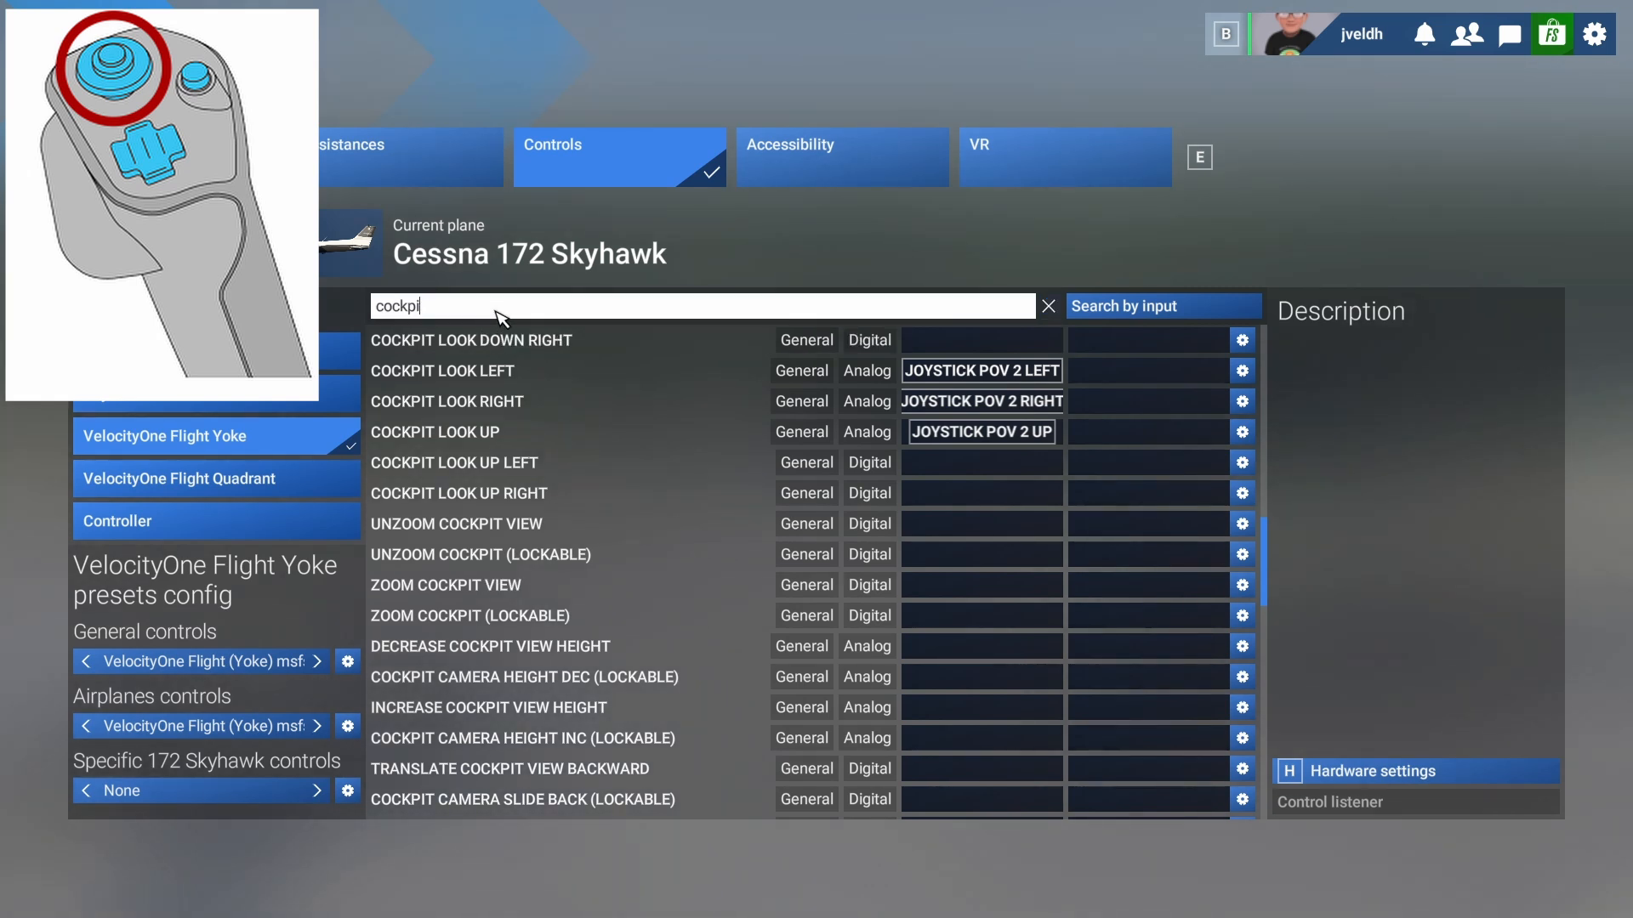
type("external view")
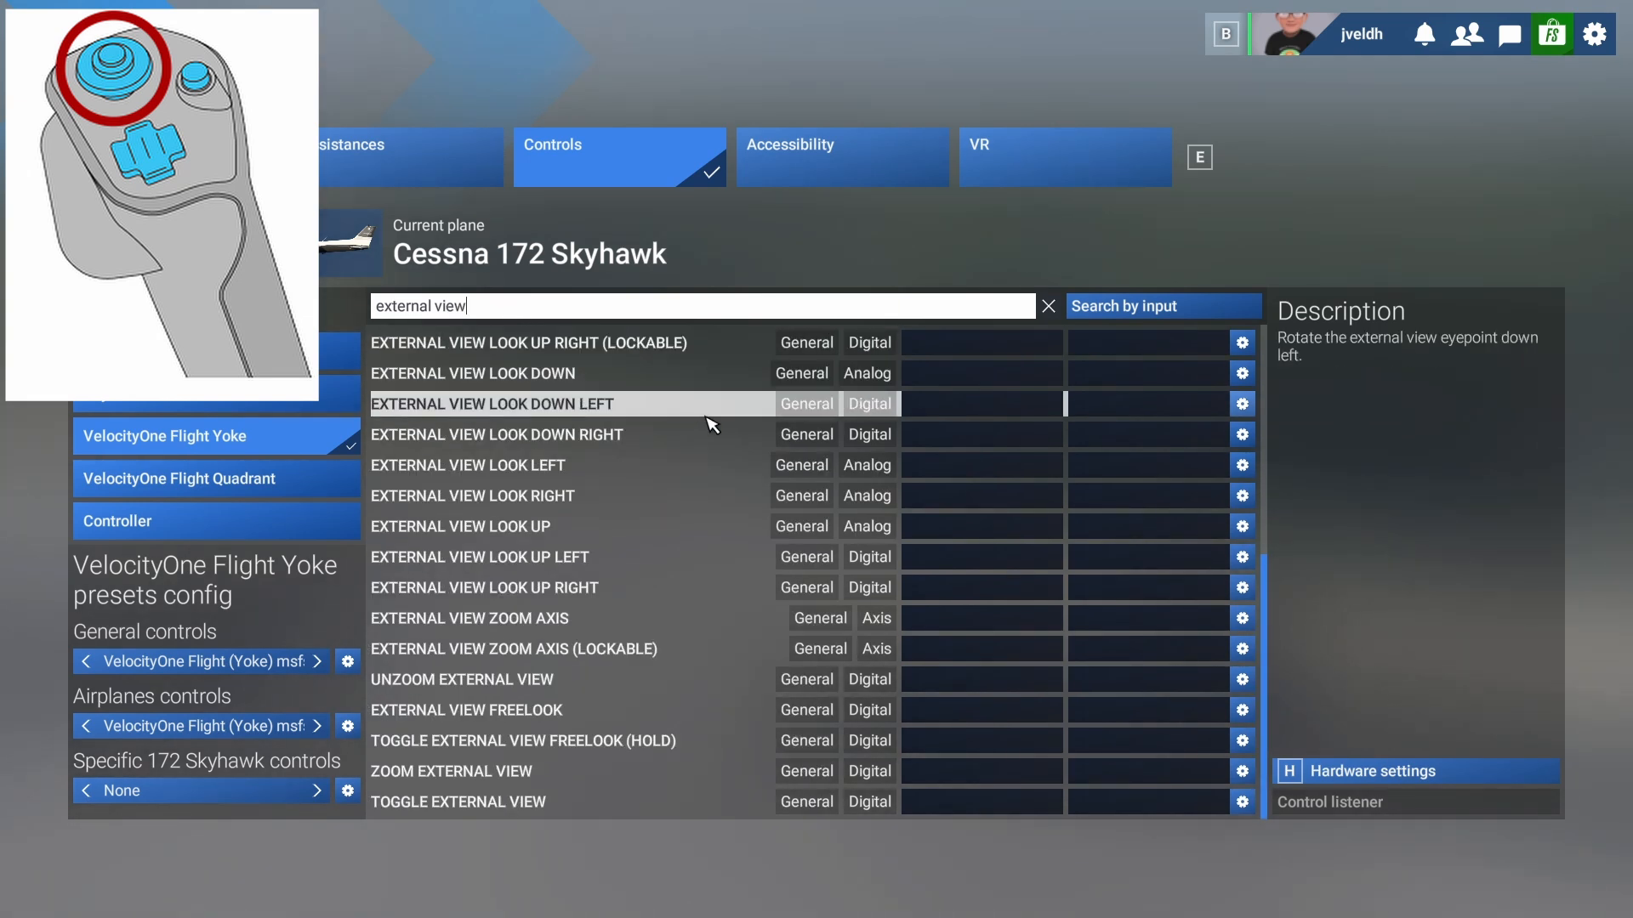
left_click(952, 376)
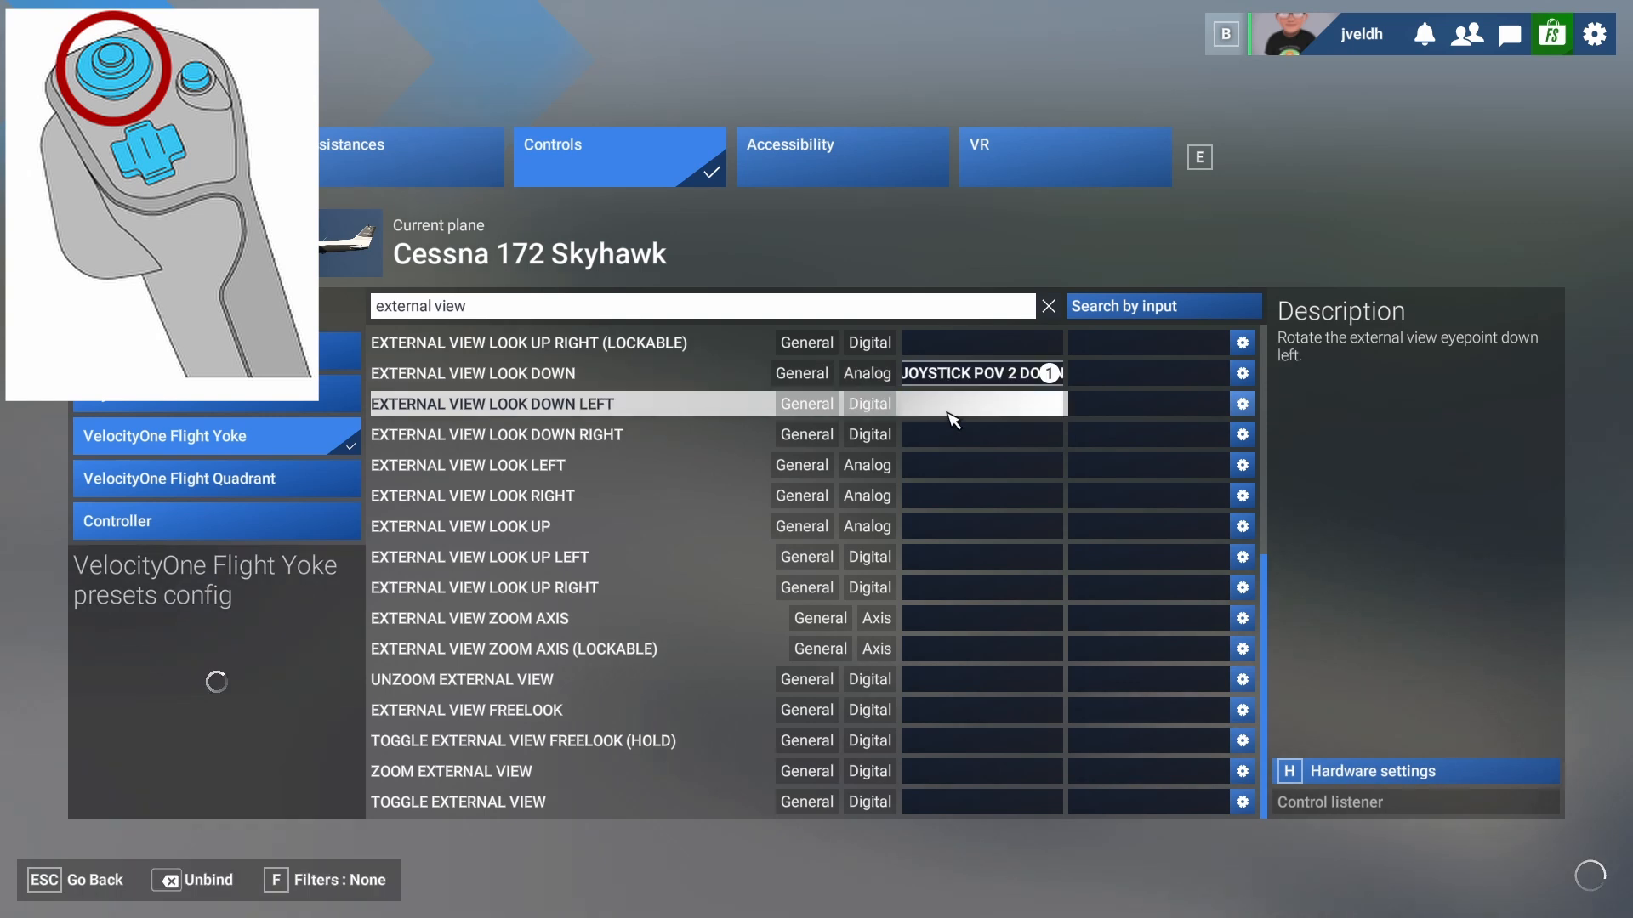
left_click(931, 468)
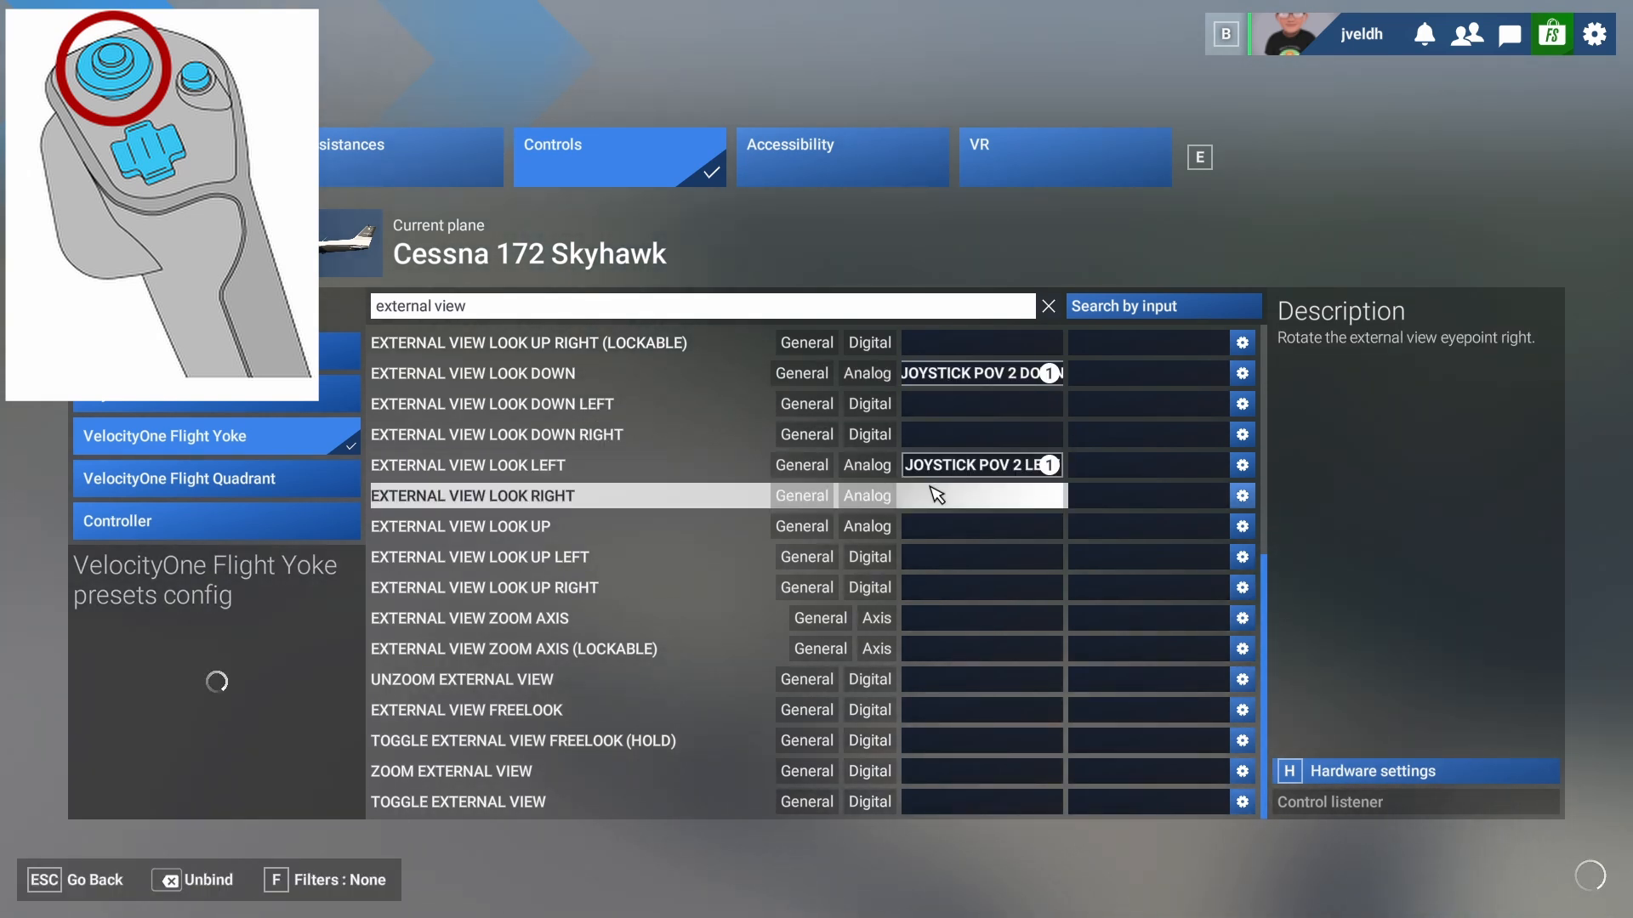
left_click(936, 496)
left_click(938, 527)
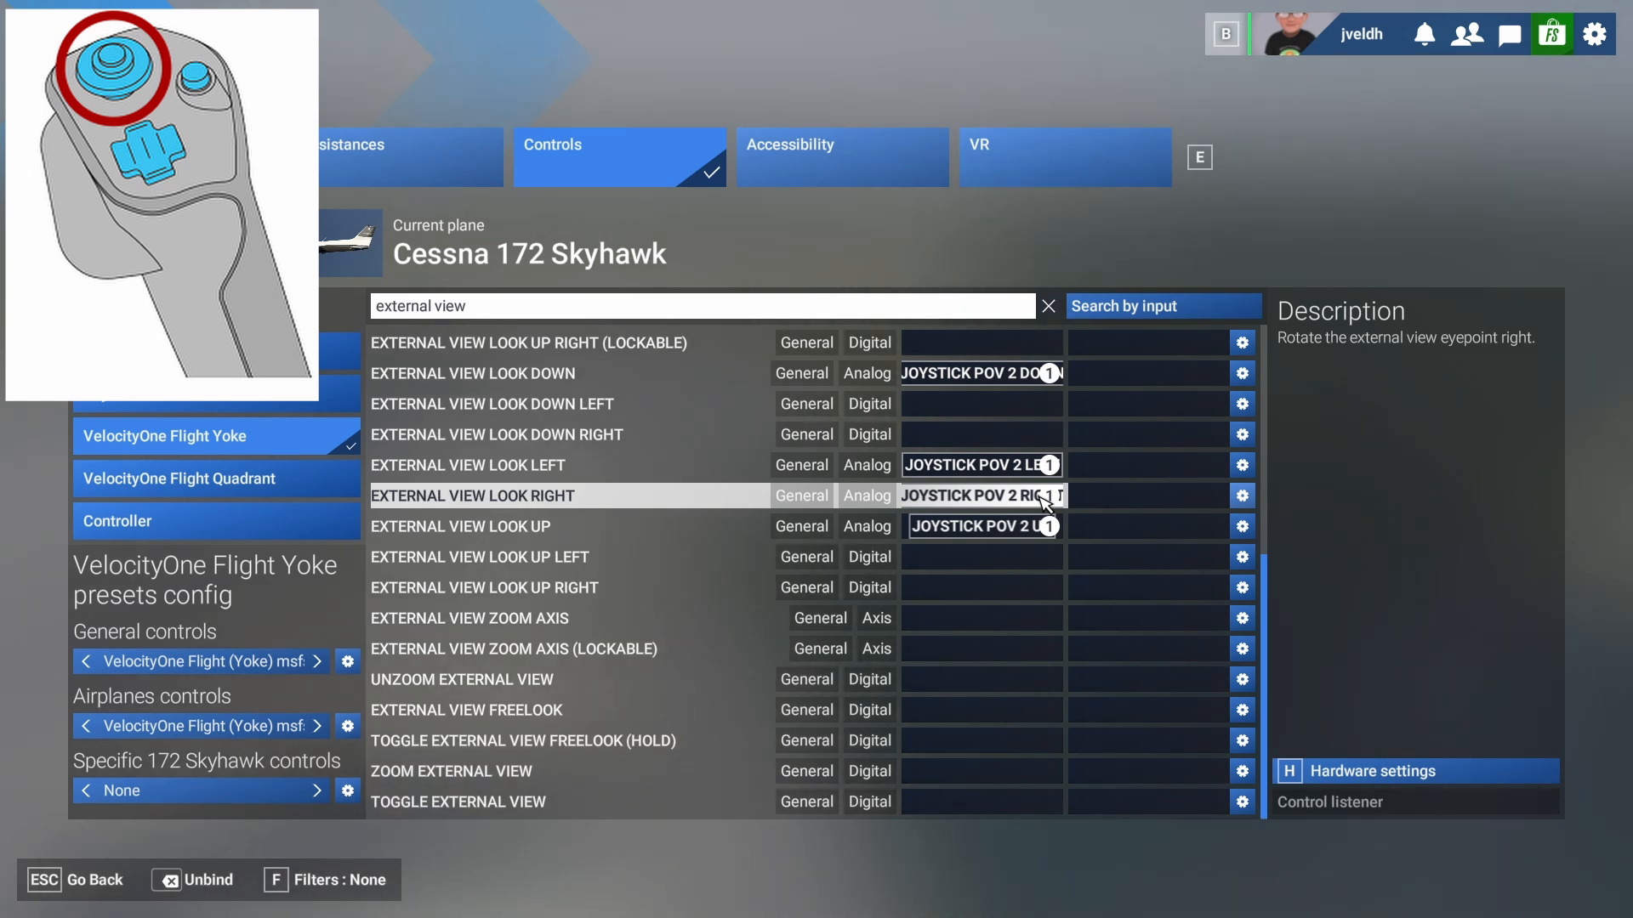
- Search 'view' to review all view bindings, then clear the search back to Categories
left_click(520, 313)
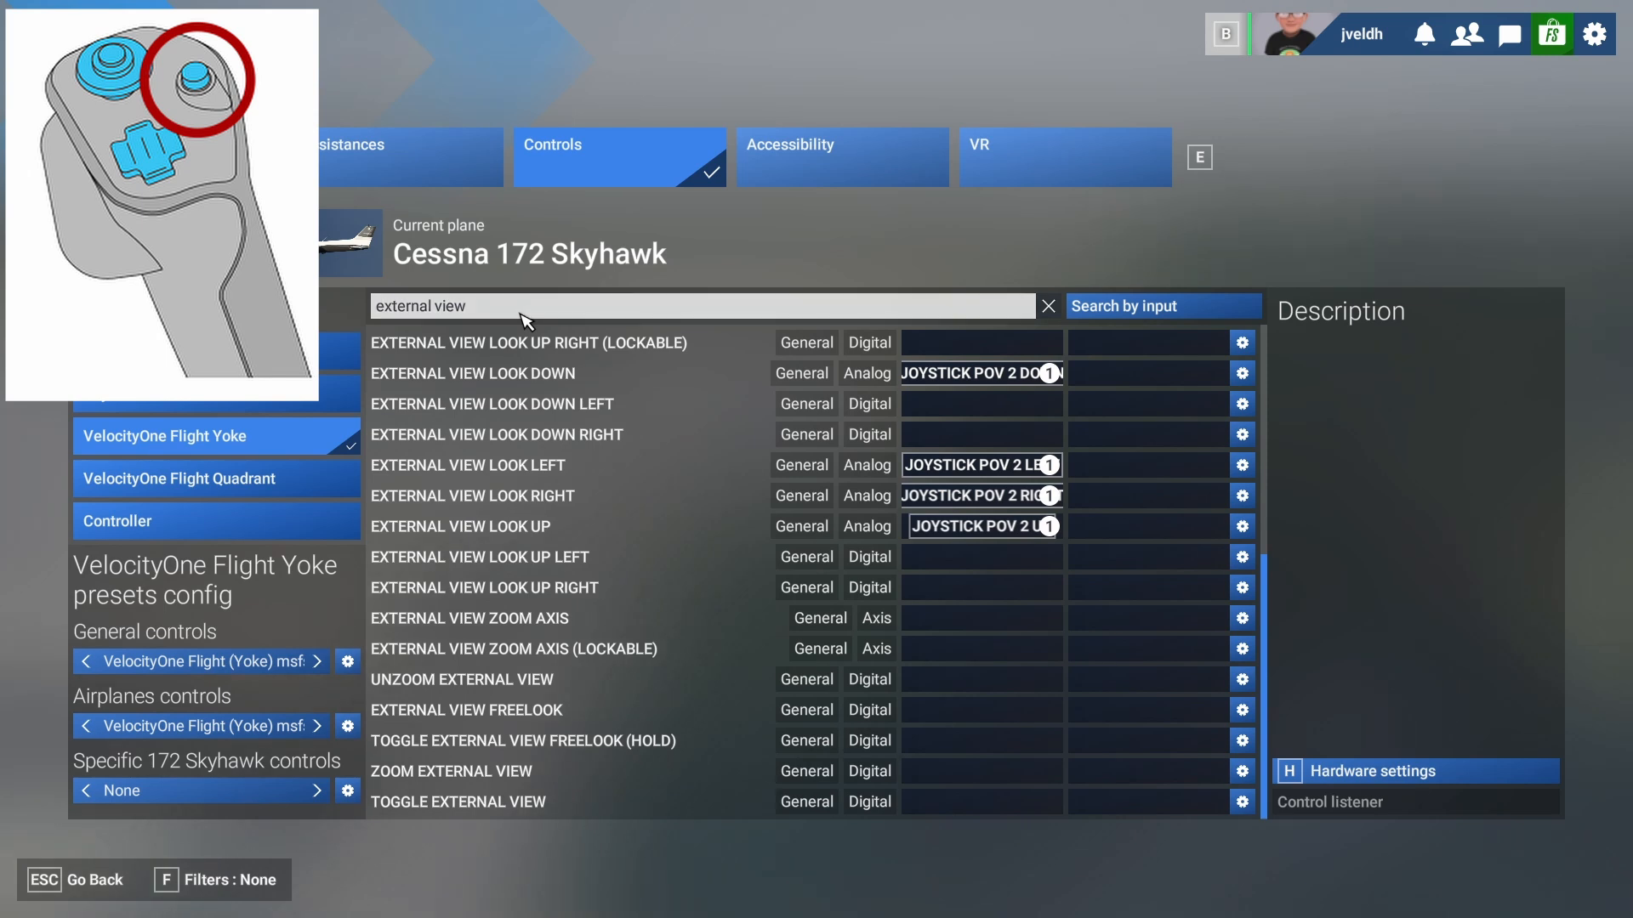
key("Delete")
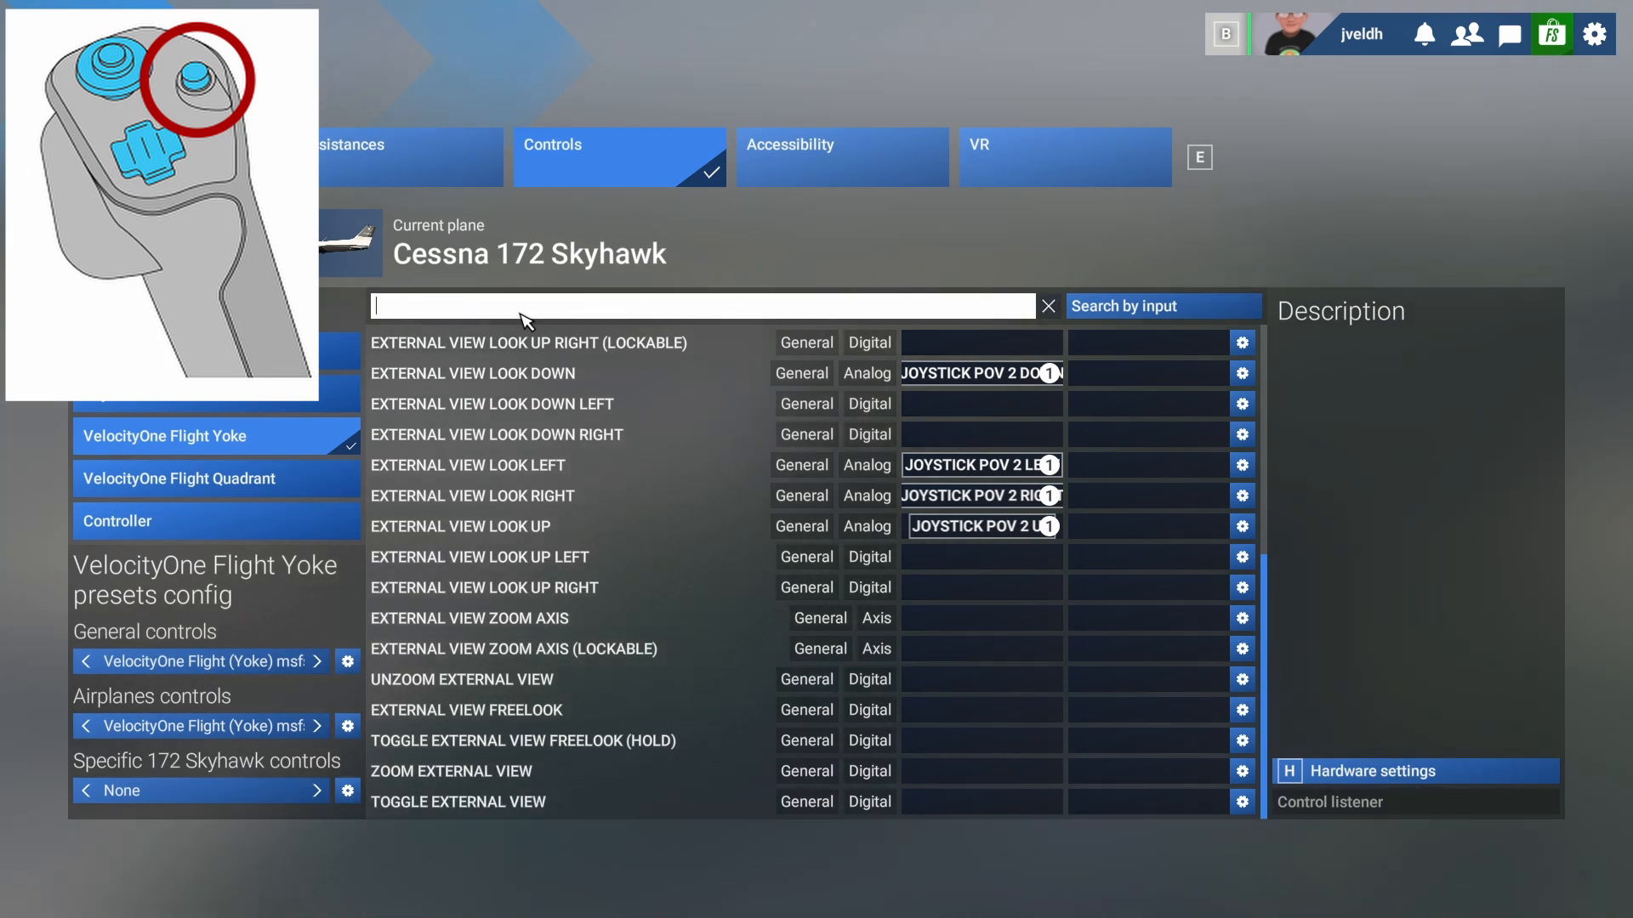
type("vie")
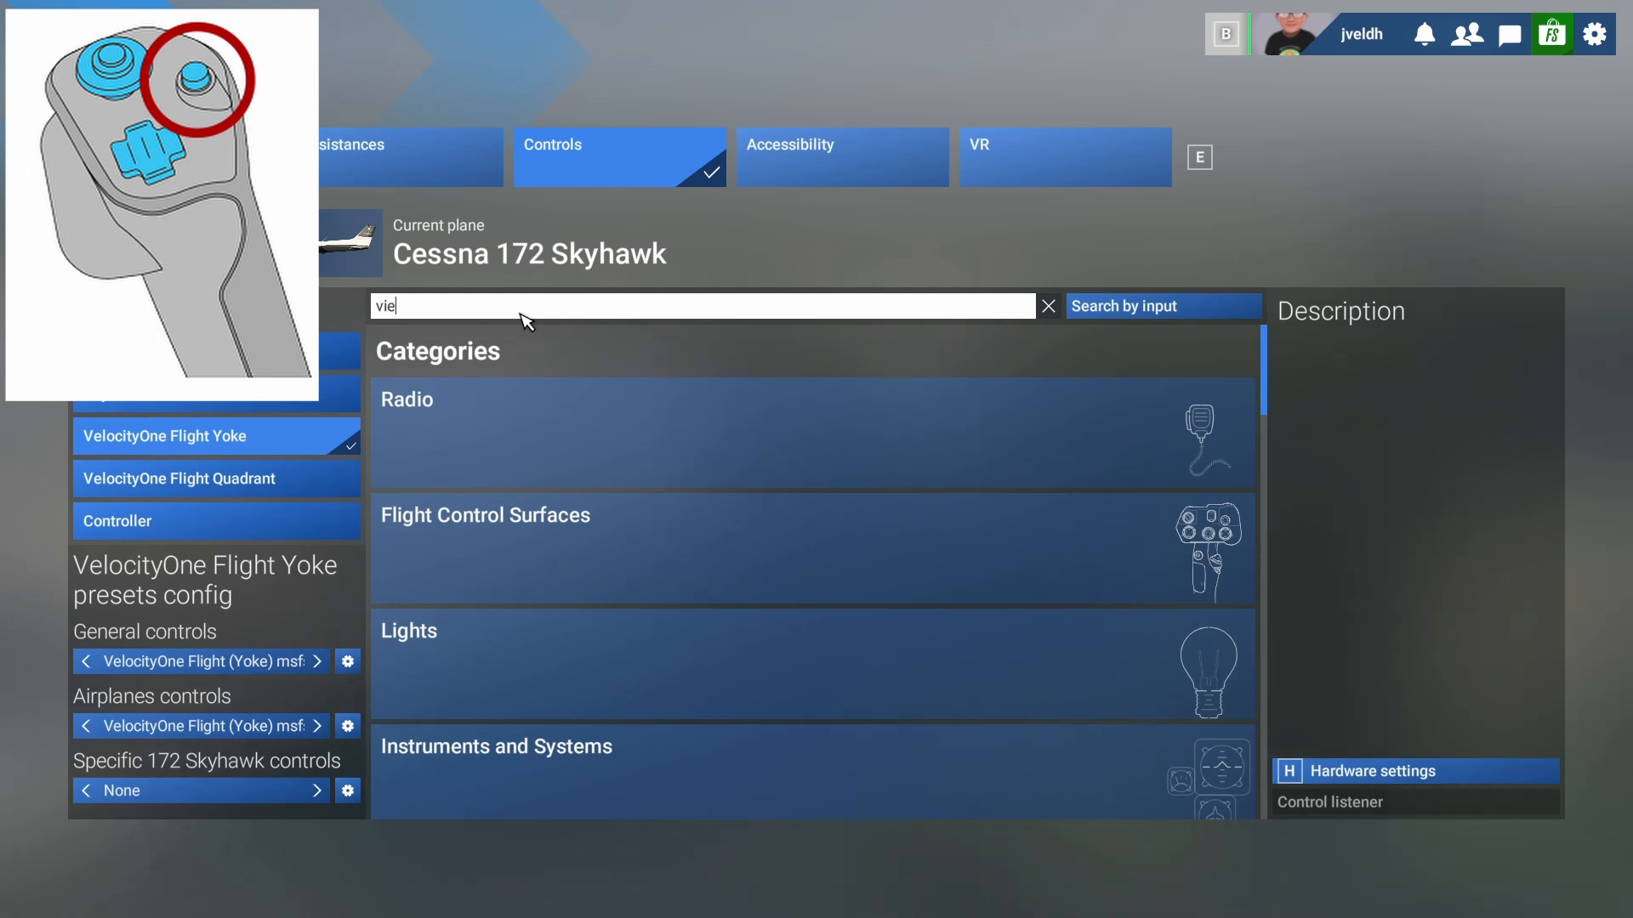
type("w")
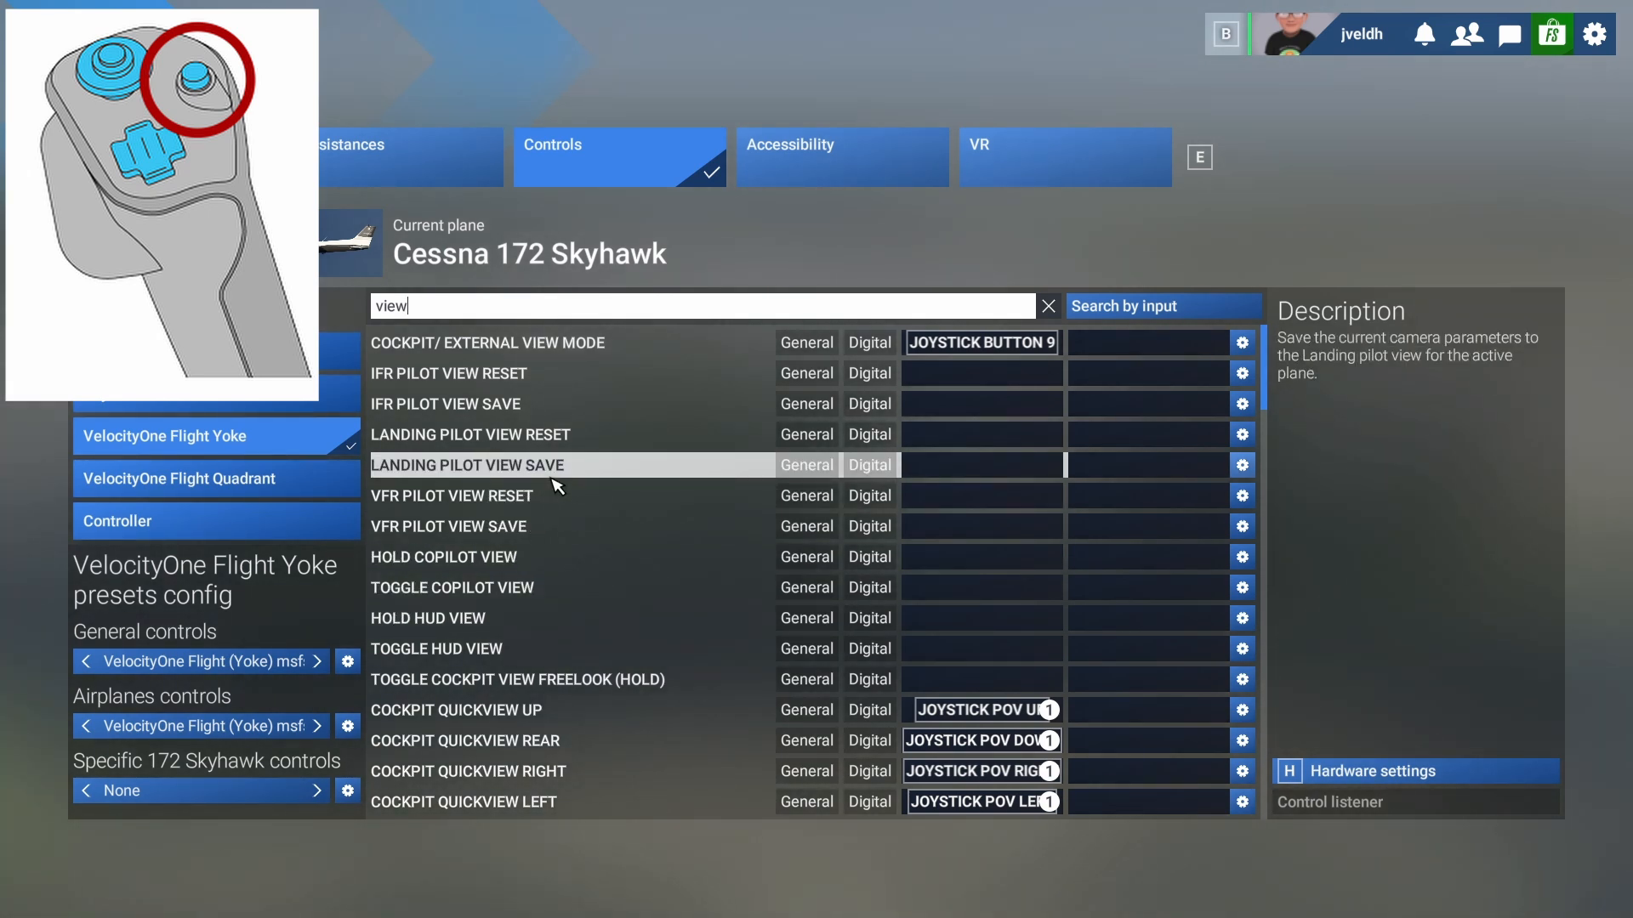
scroll(569, 531, "down", 4)
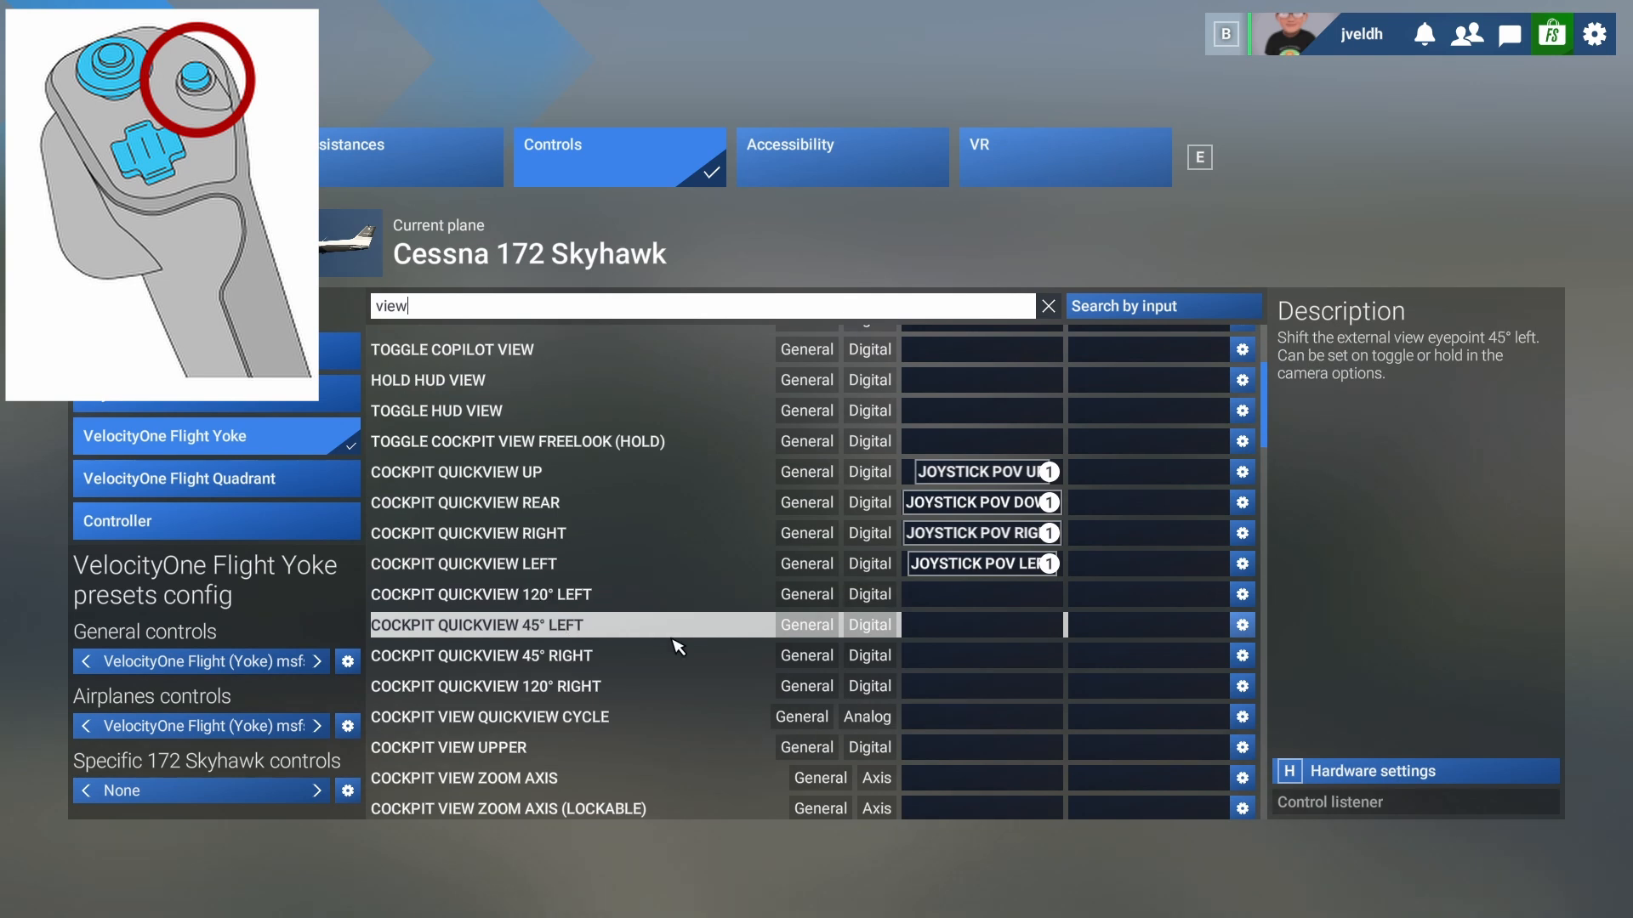
scroll(747, 655, "down", 4)
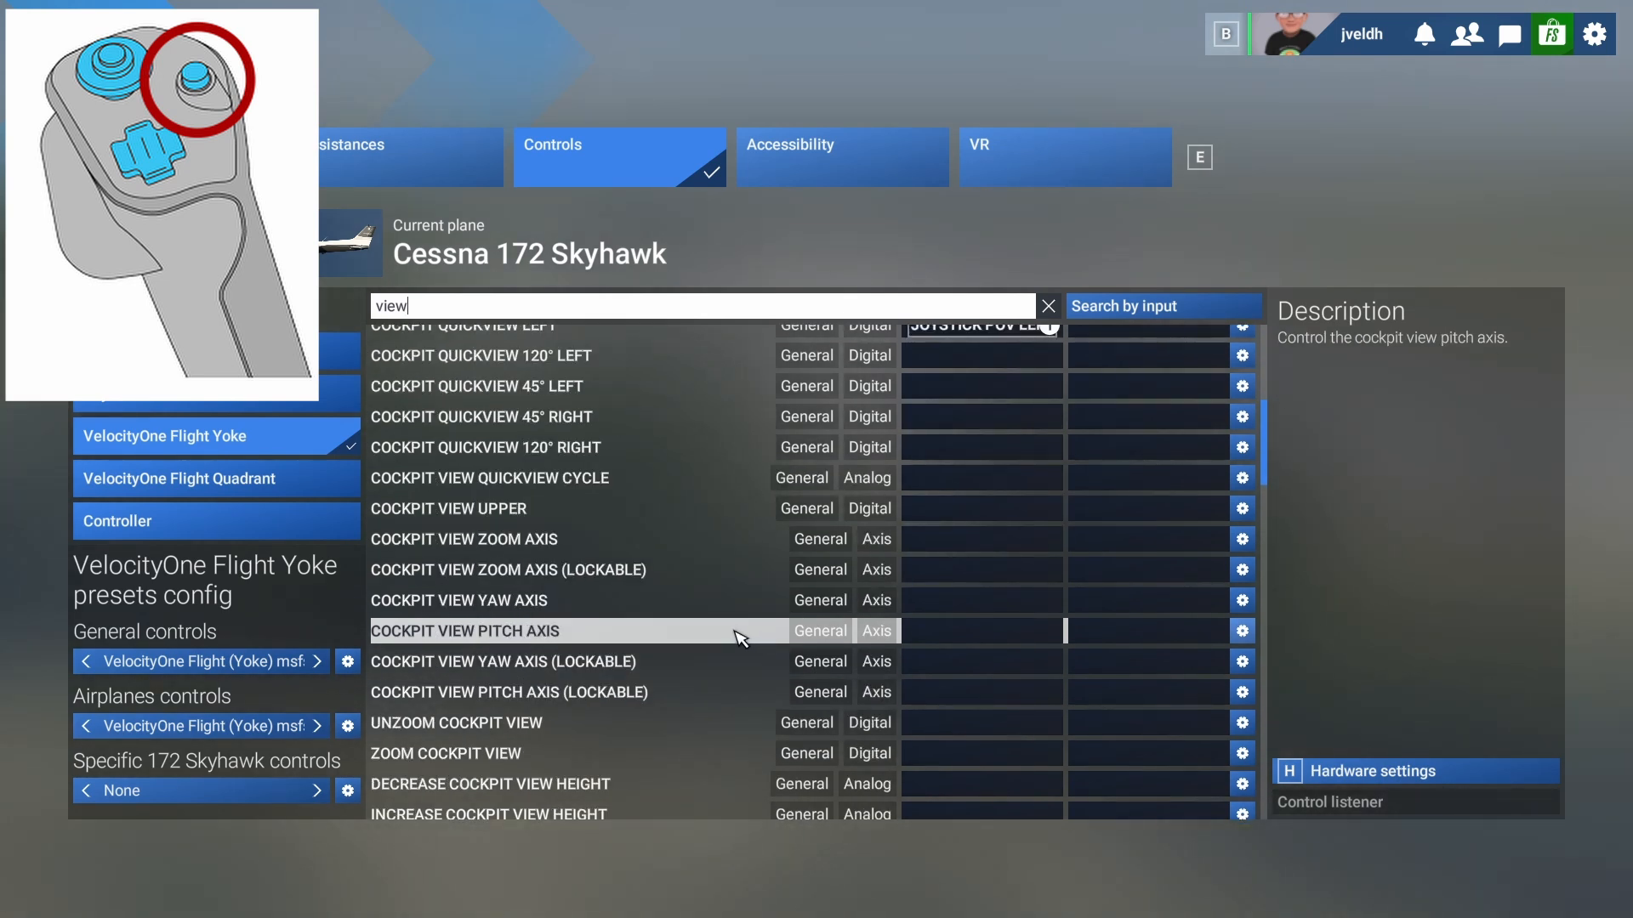
key("BackSpace")
key("BackSpace")
key("BackSpace")
key("BackSpace")
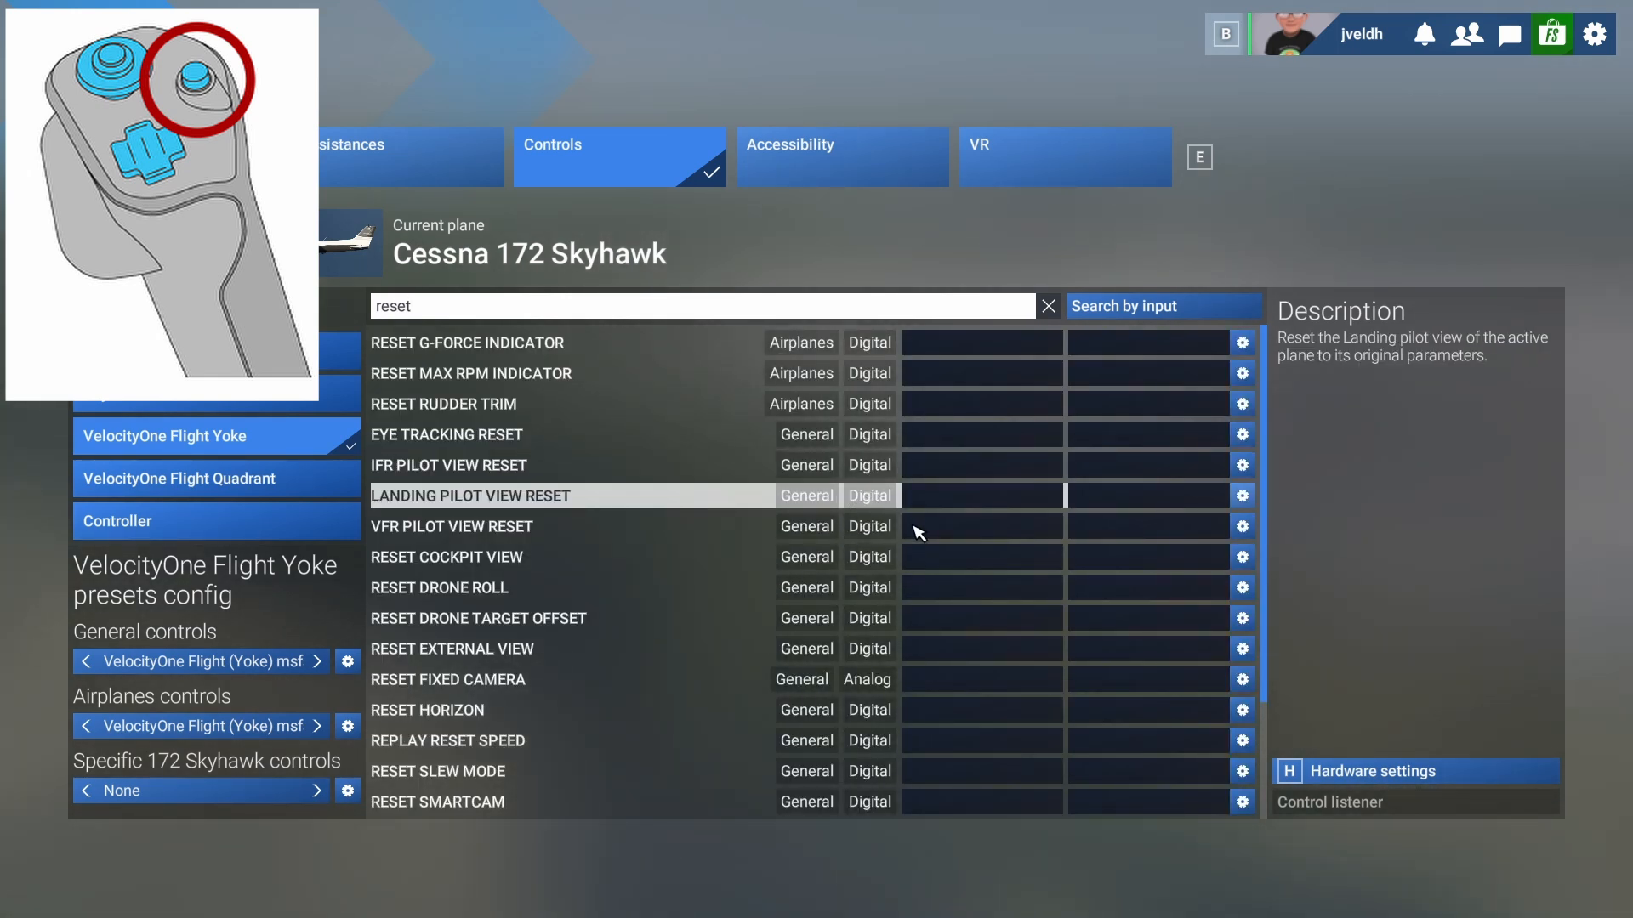
- Bind Reset Cockpit View and Reset External View to a yoke button, then clear the 'reset' search
left_click(984, 563)
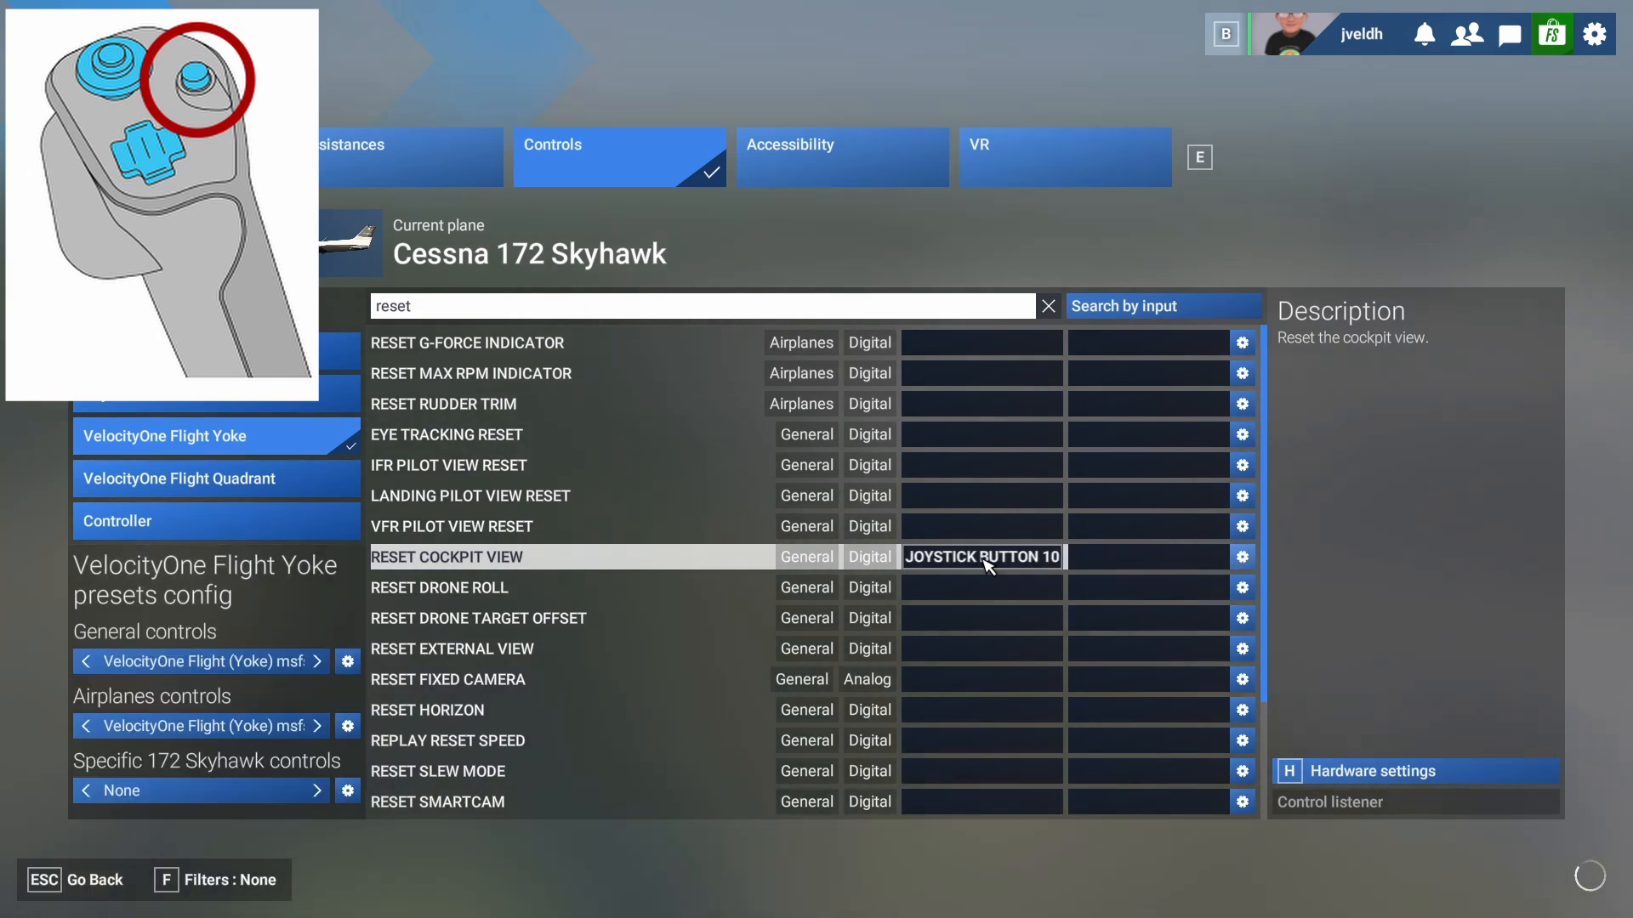
left_click(982, 650)
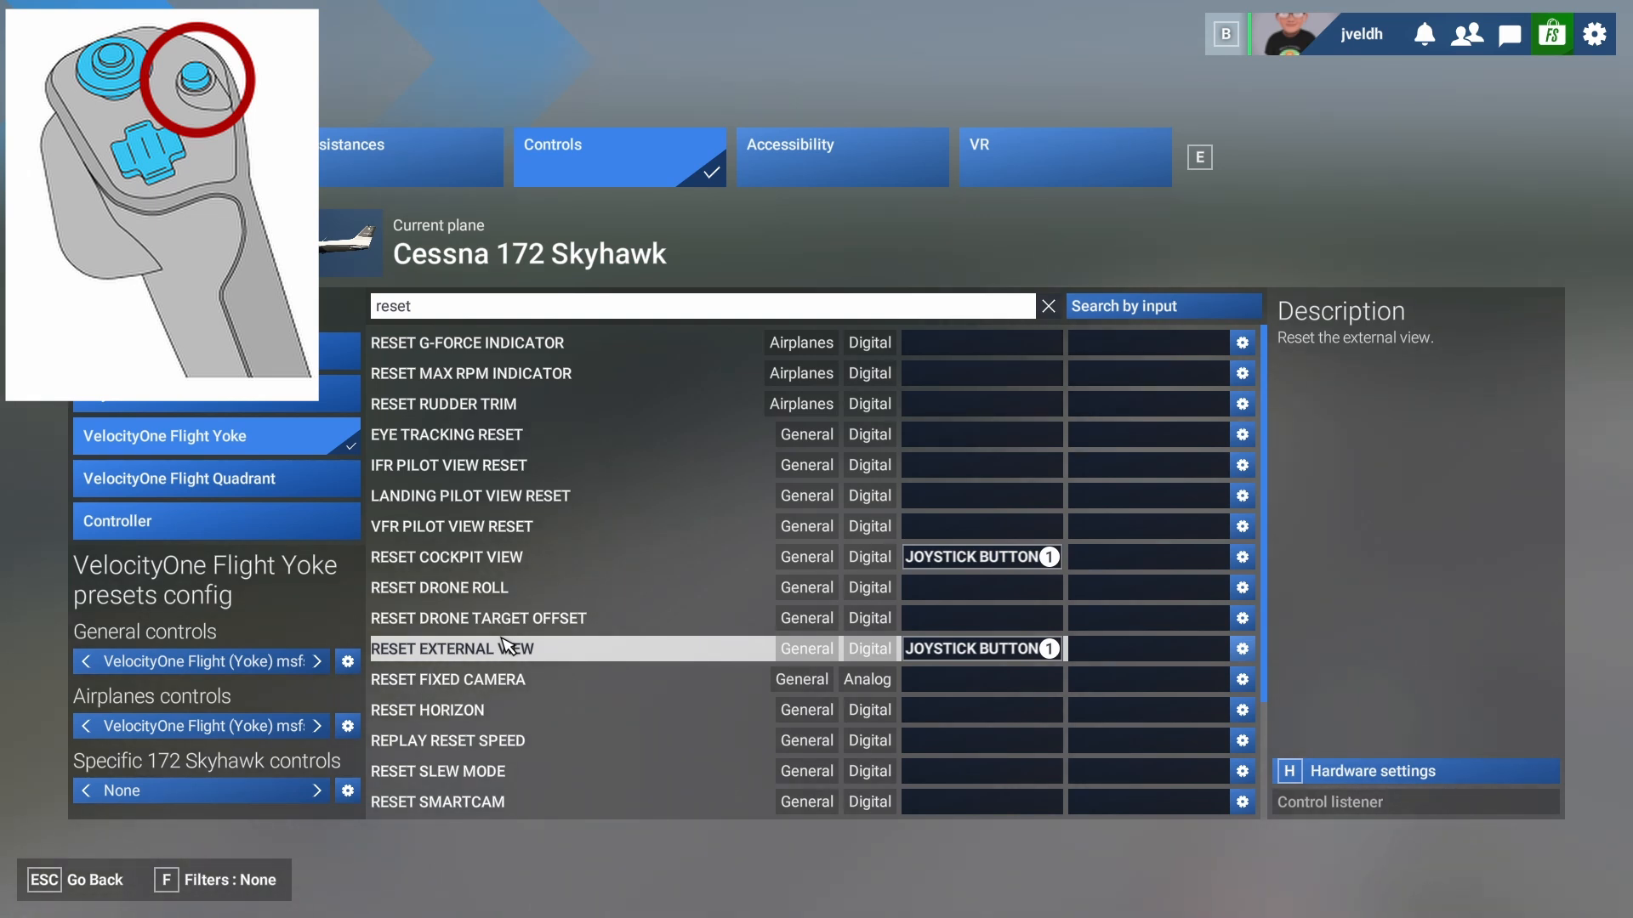
left_click(421, 307)
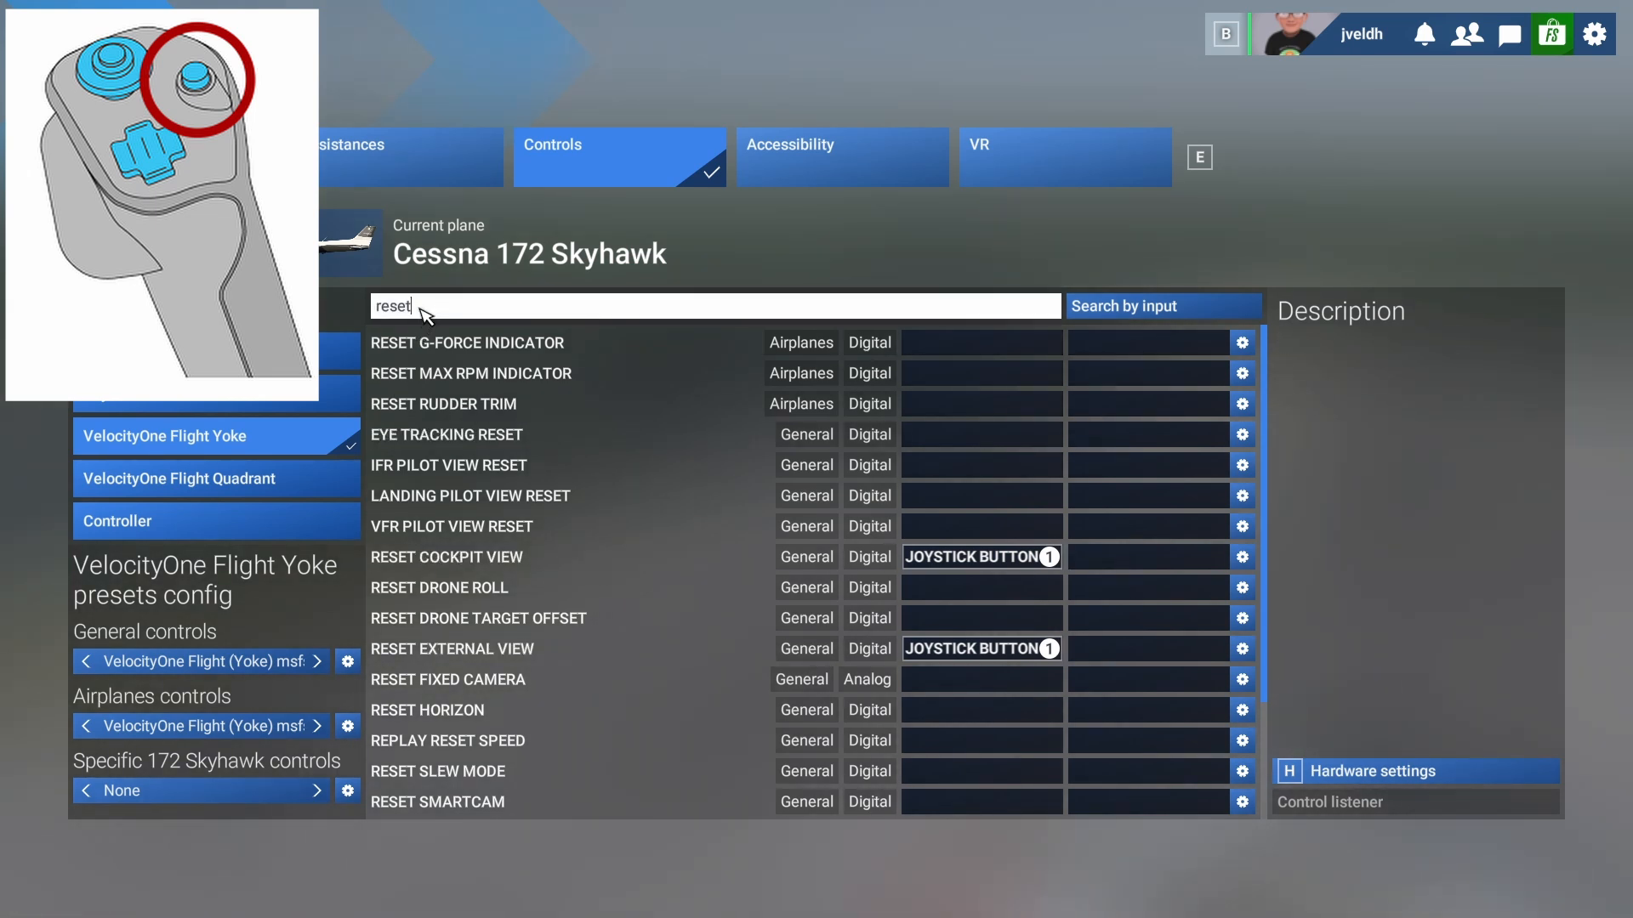
key("BackSpace")
key("BackSpace")
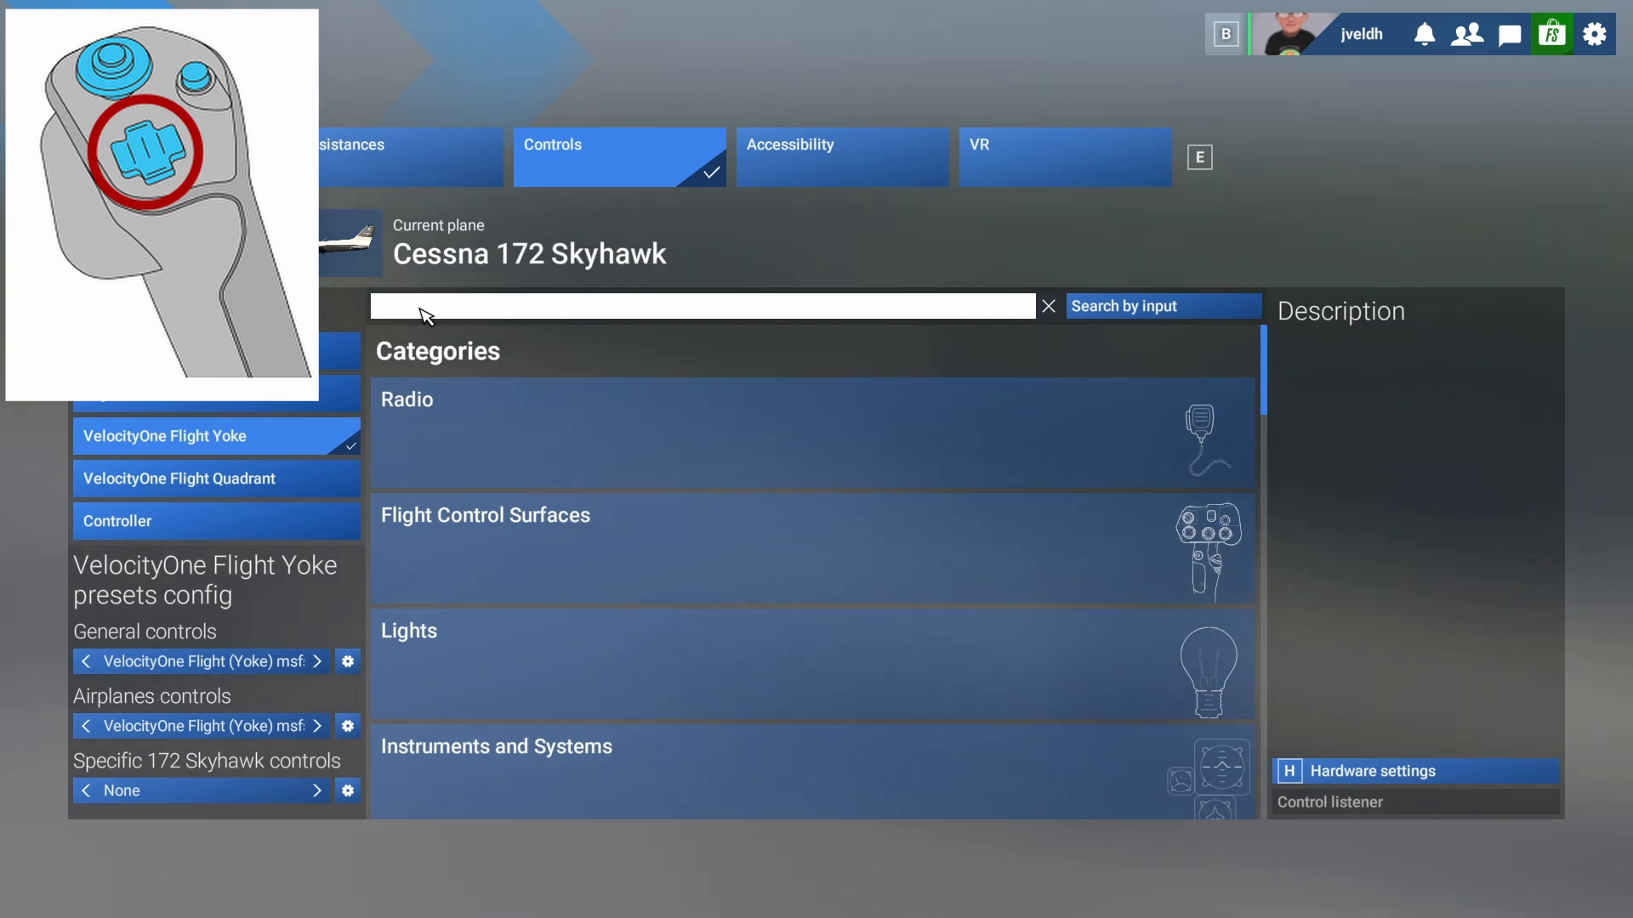
- Search 'rudder trim' and bind Rudder Trim Left to joystick button 20
left_click(425, 316)
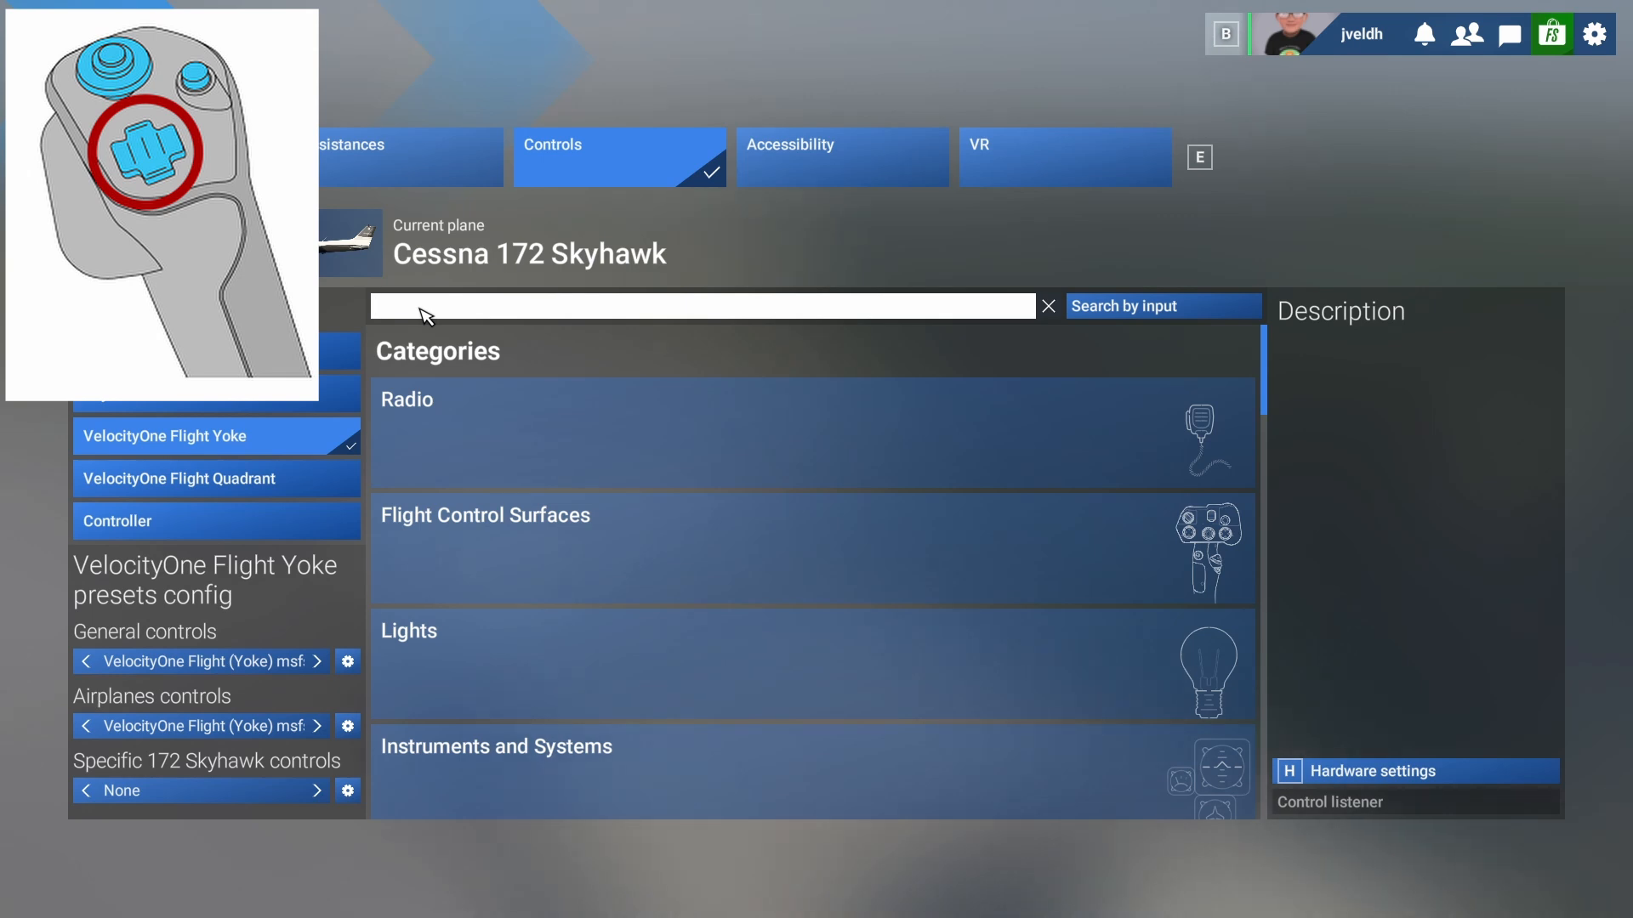
type("r")
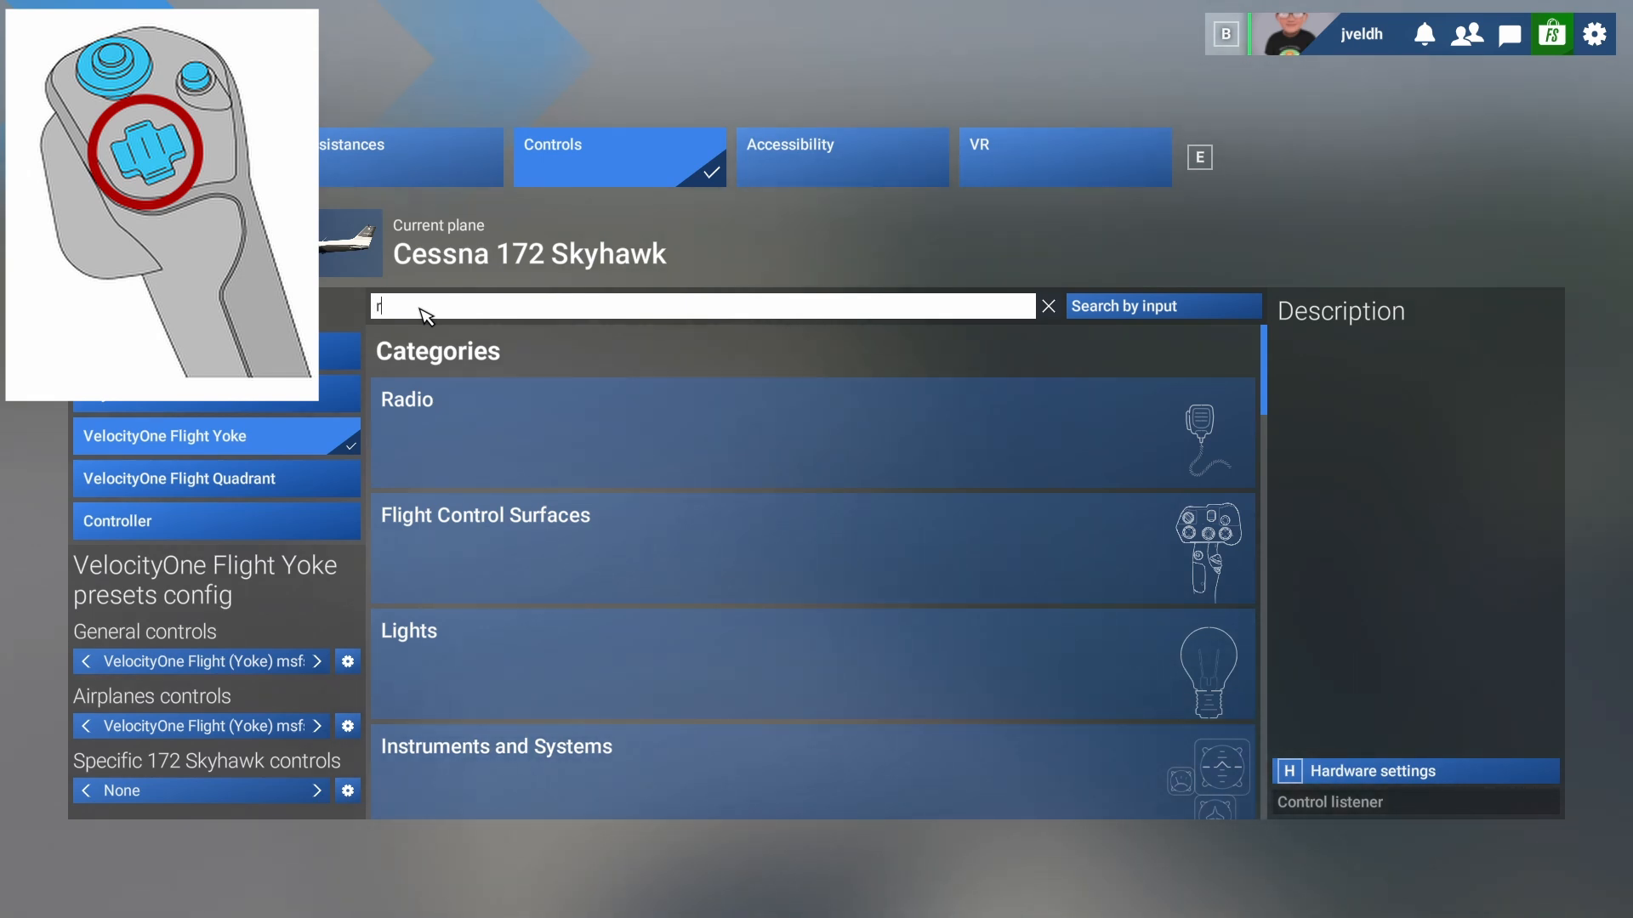
type("udder")
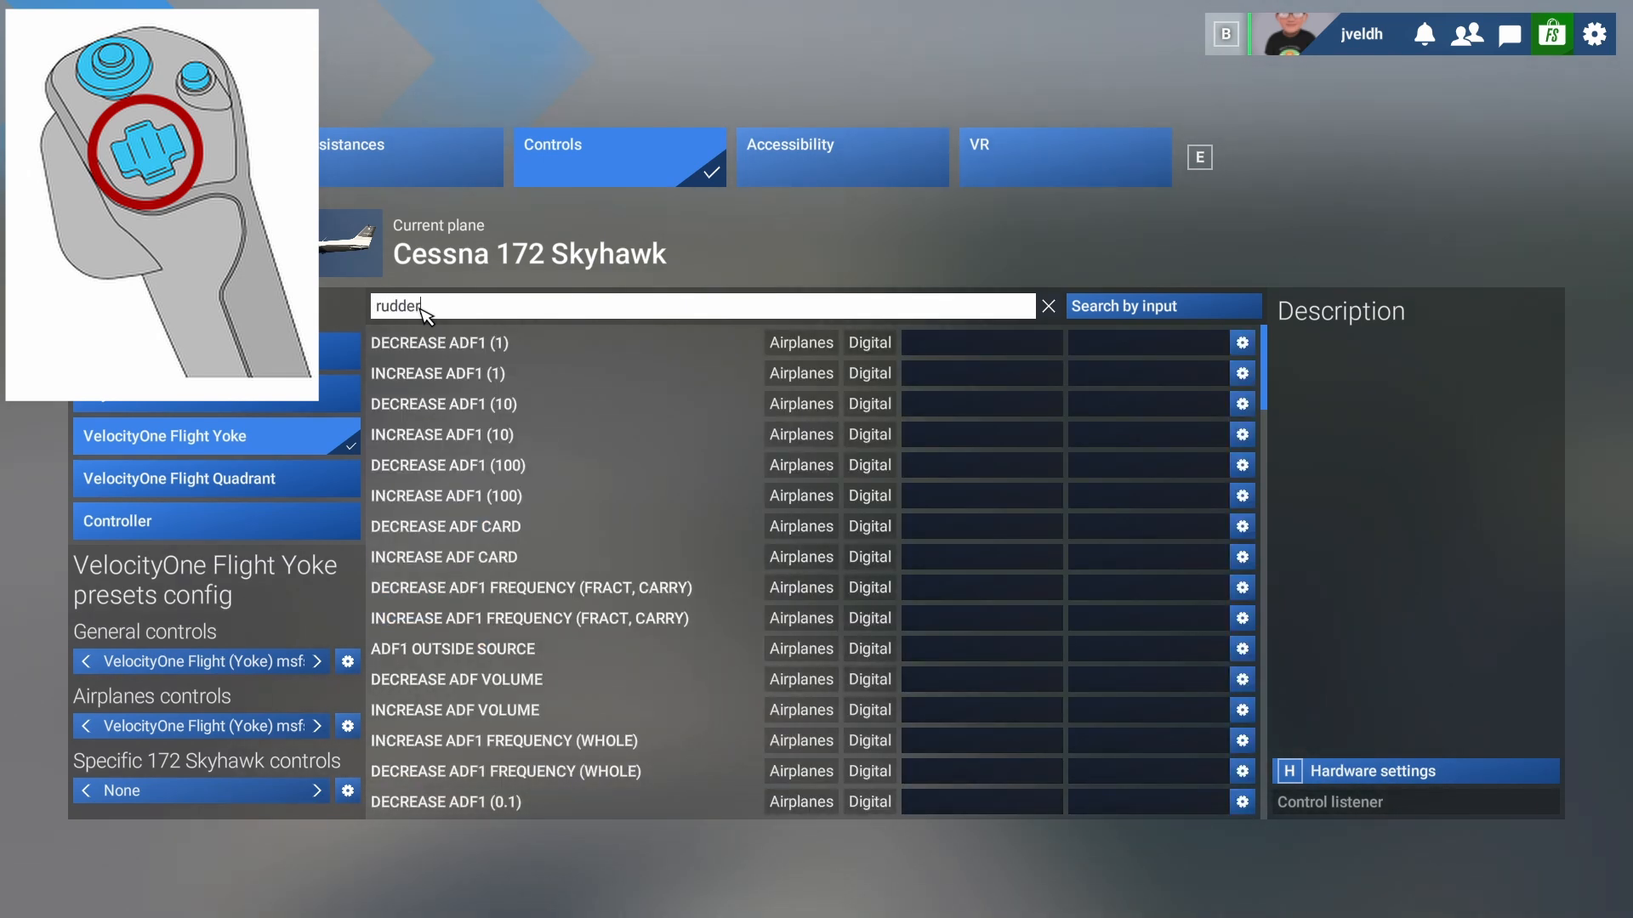
type(" r")
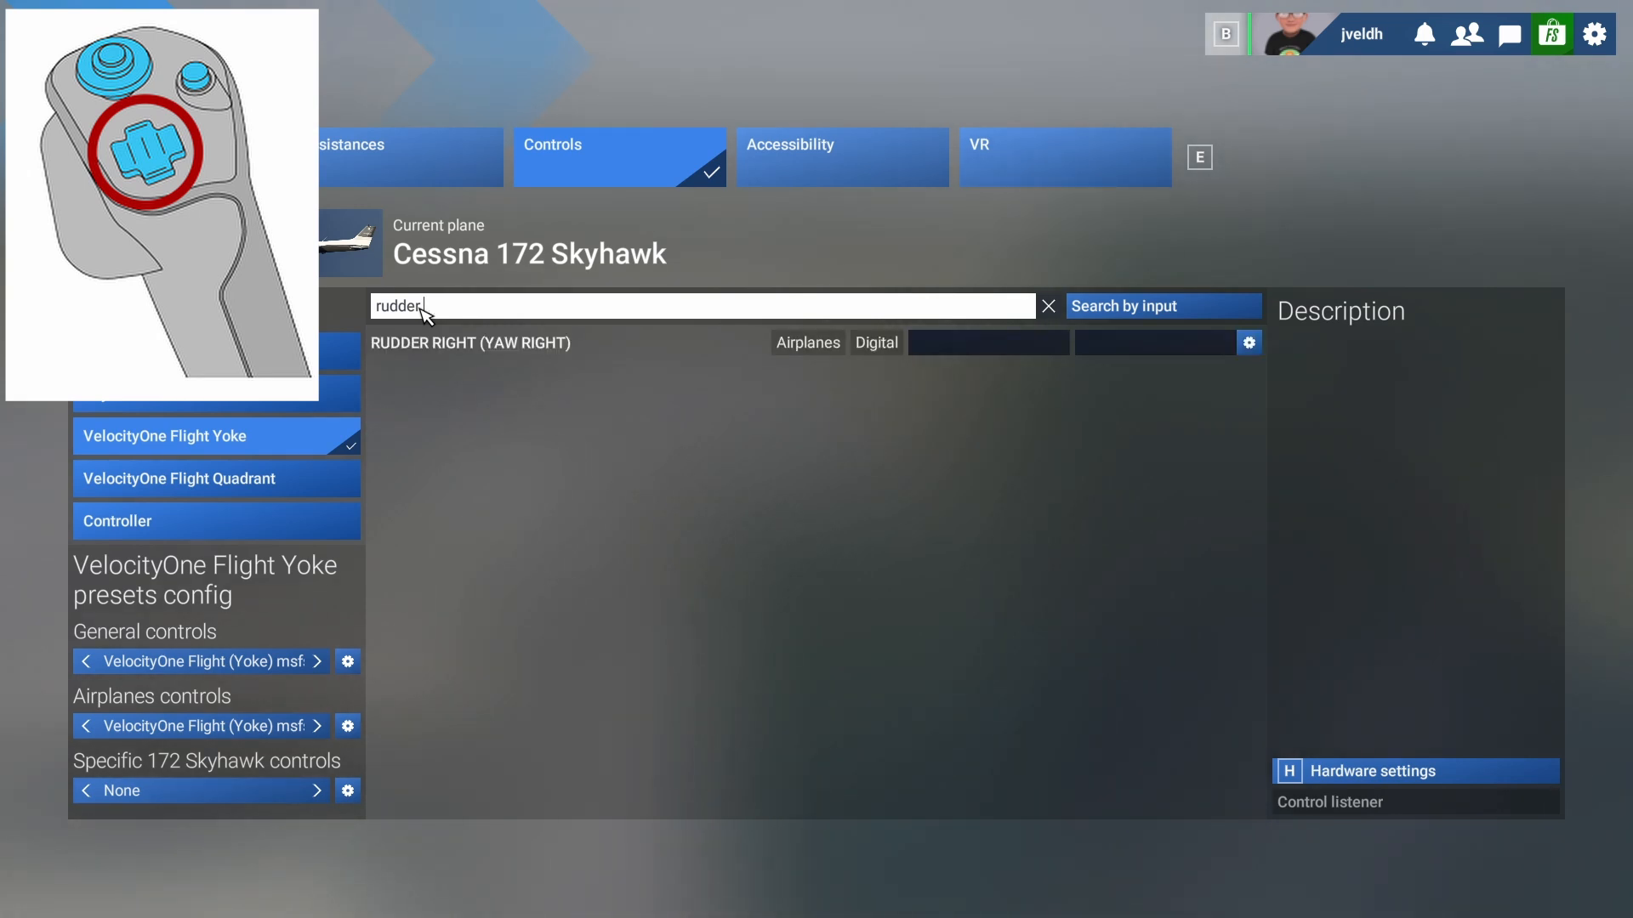
key("BackSpace")
type("trim")
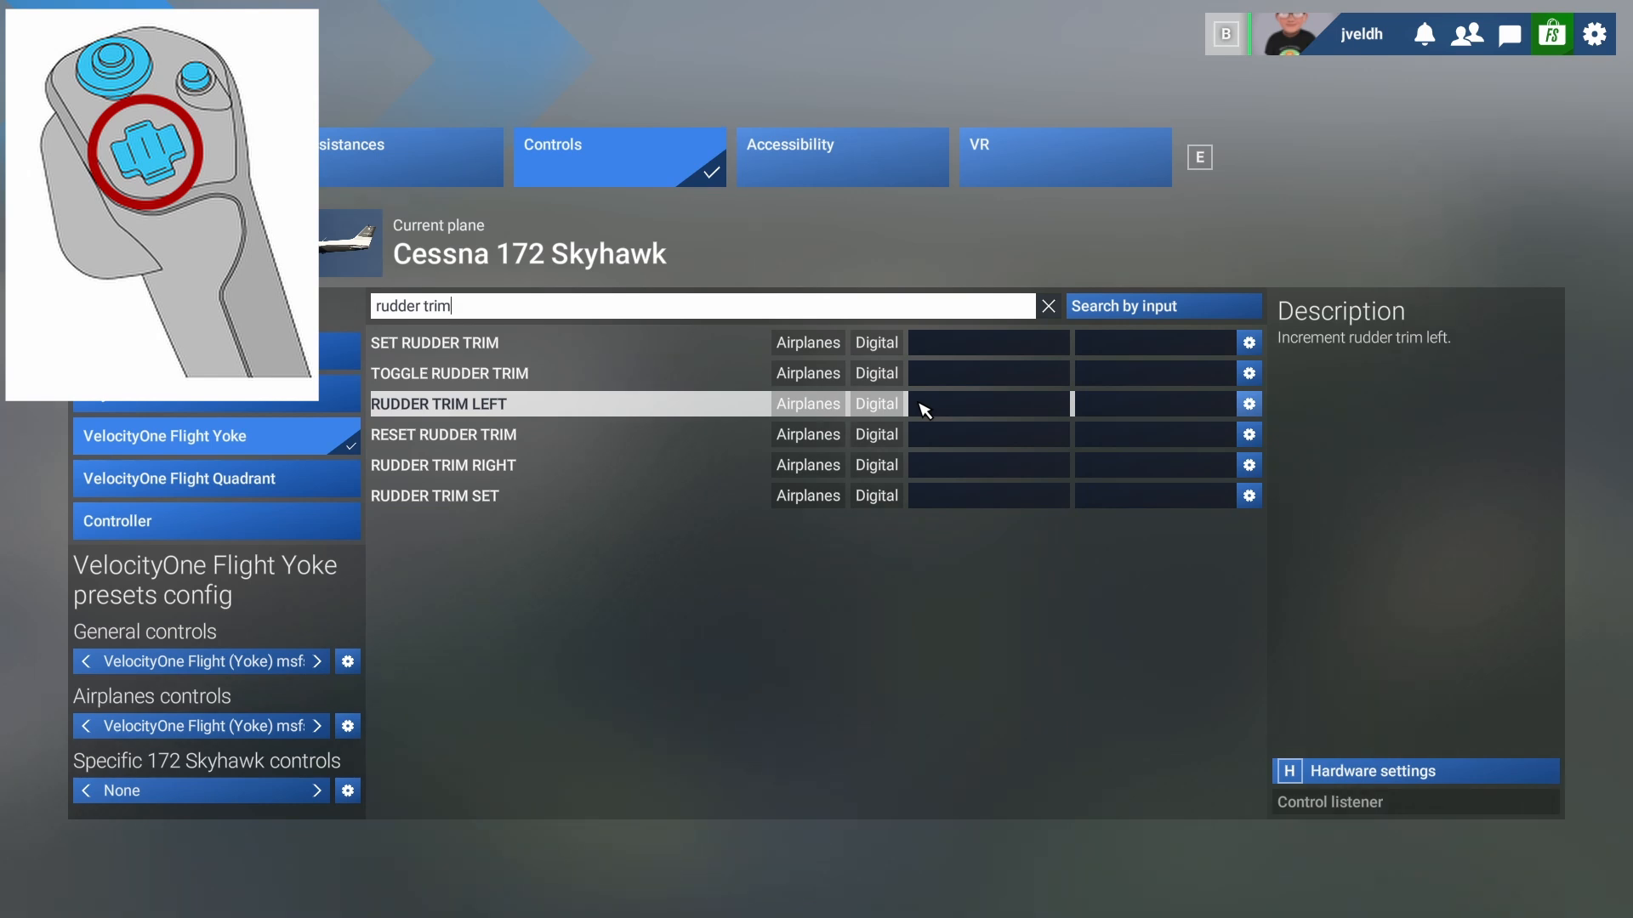
left_click(1001, 405)
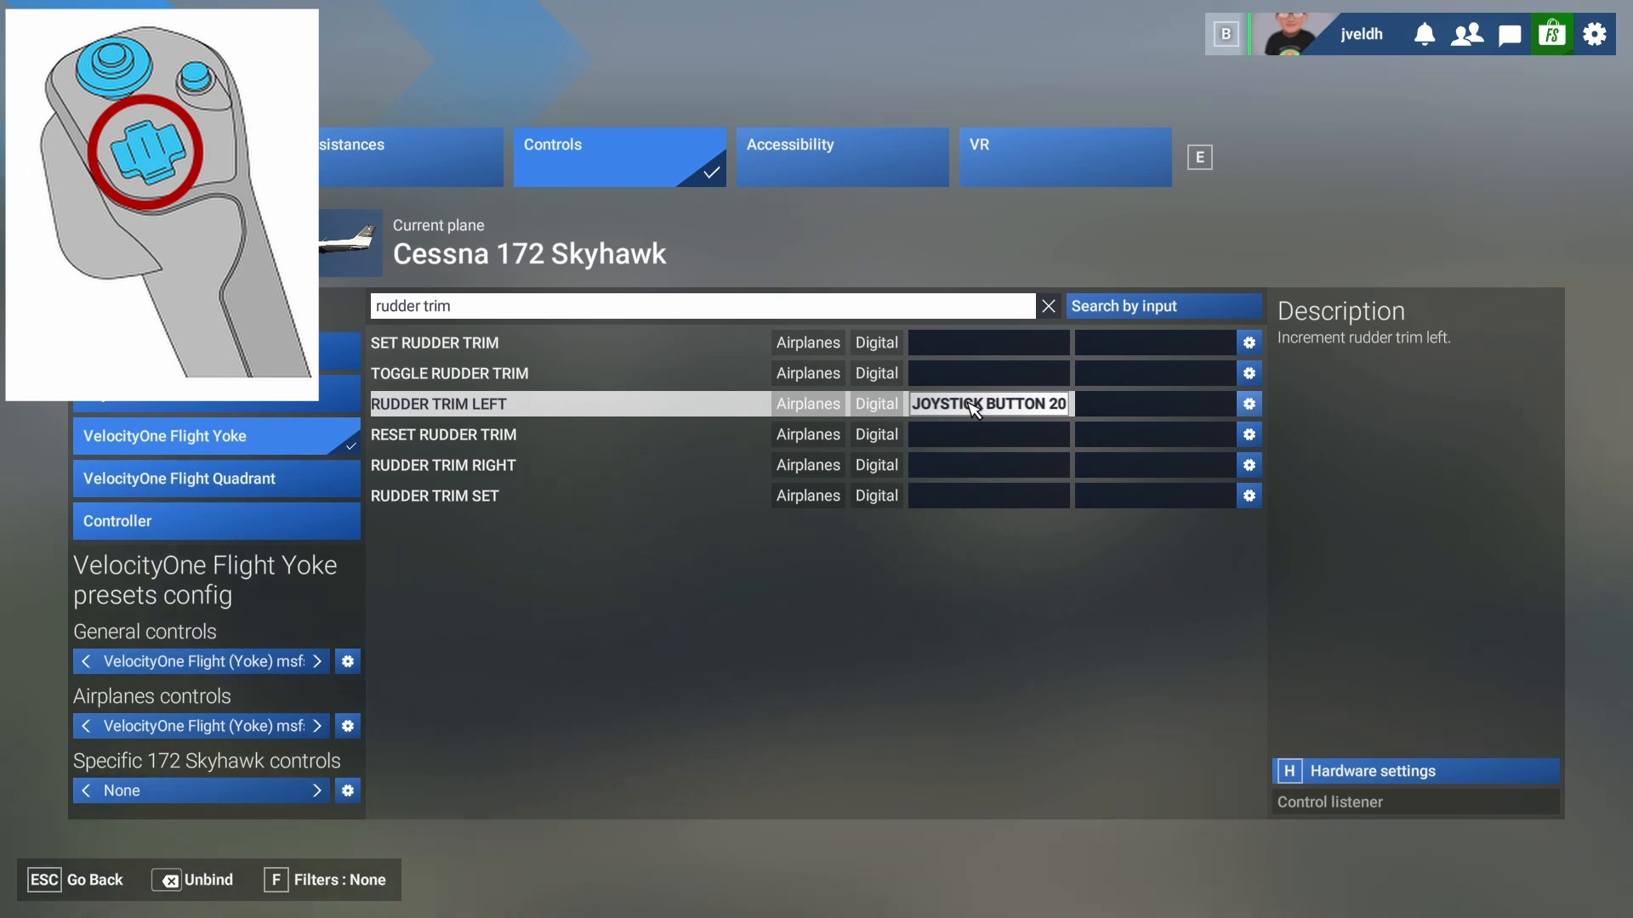
left_click(974, 406)
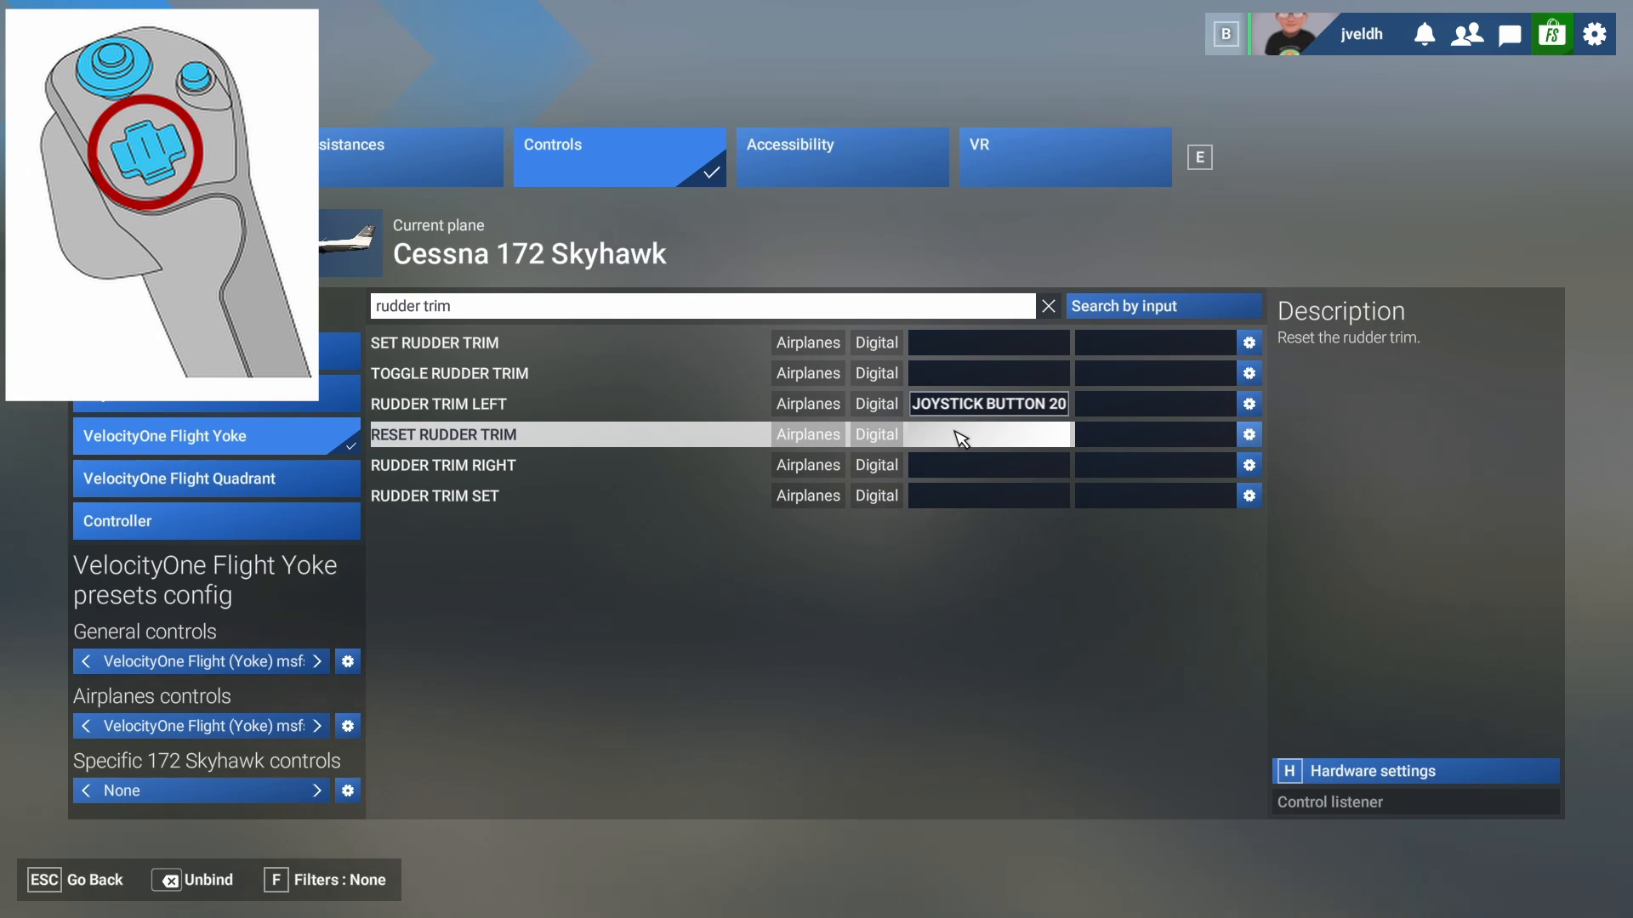
- Remove Reset Rudder Trim's button 18 binding so it stays unassigned
left_click(961, 436)
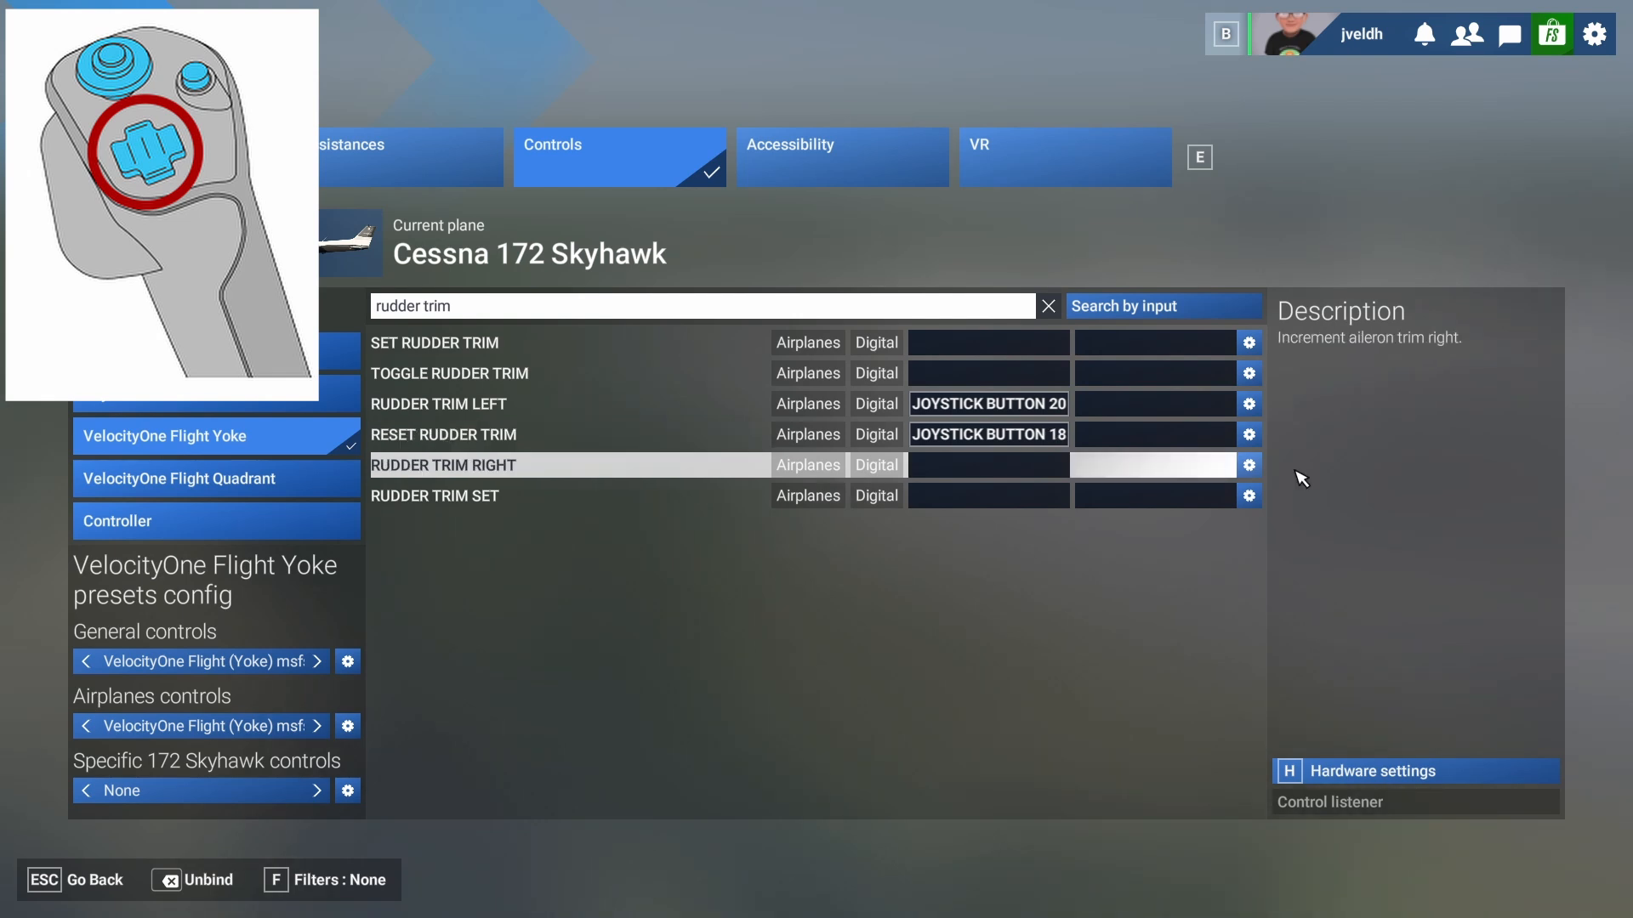
left_click(1249, 435)
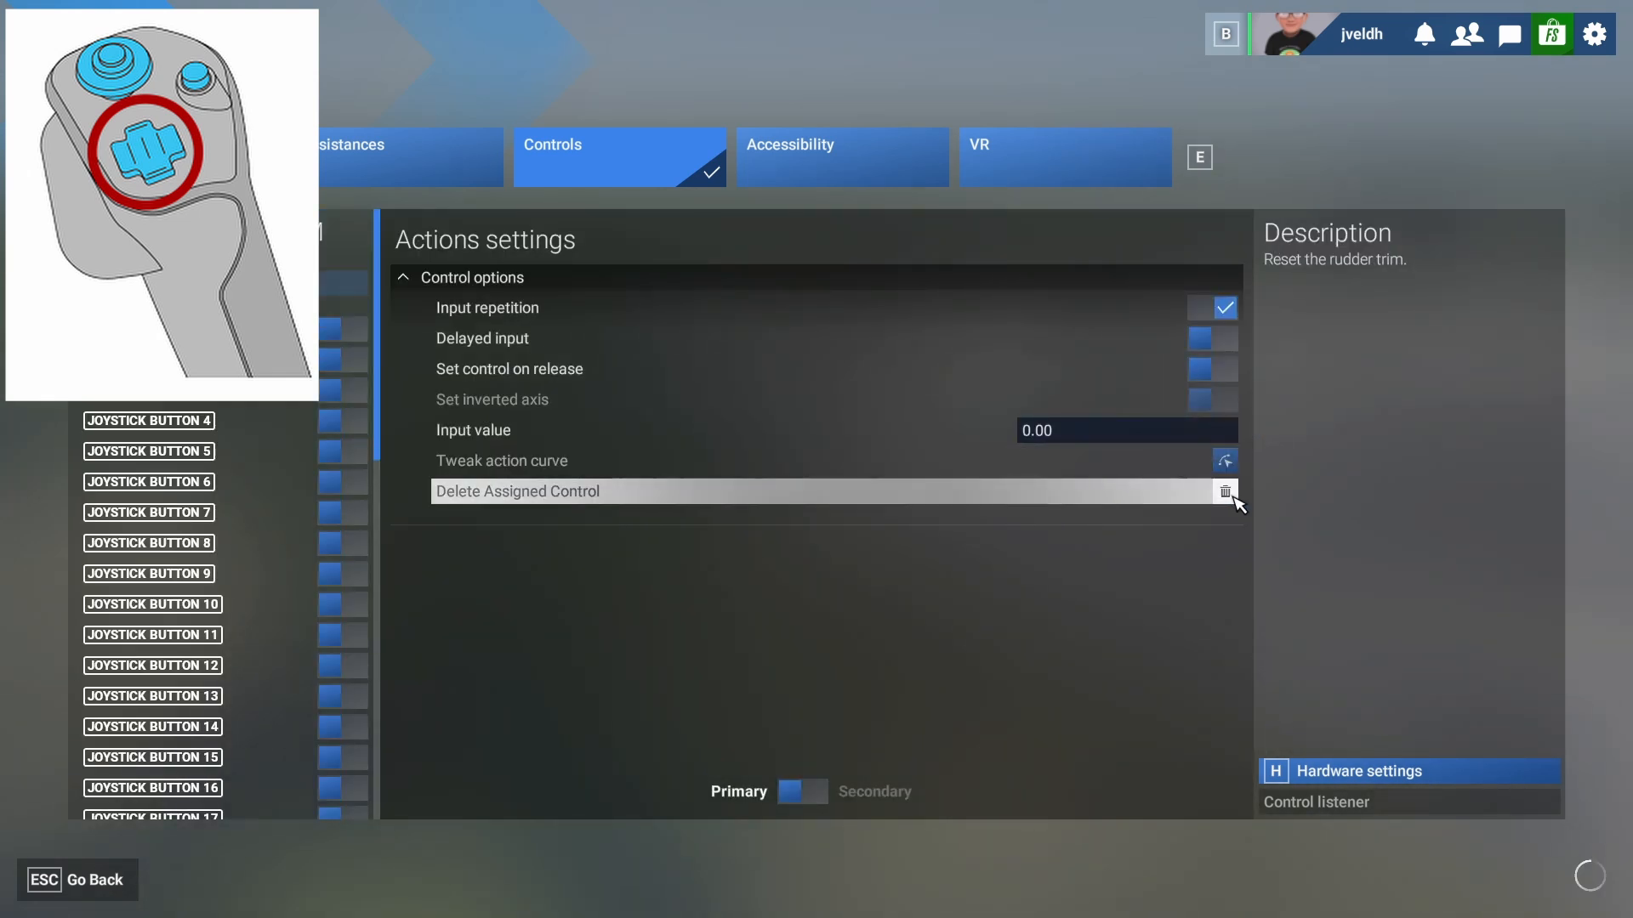
key("Escape")
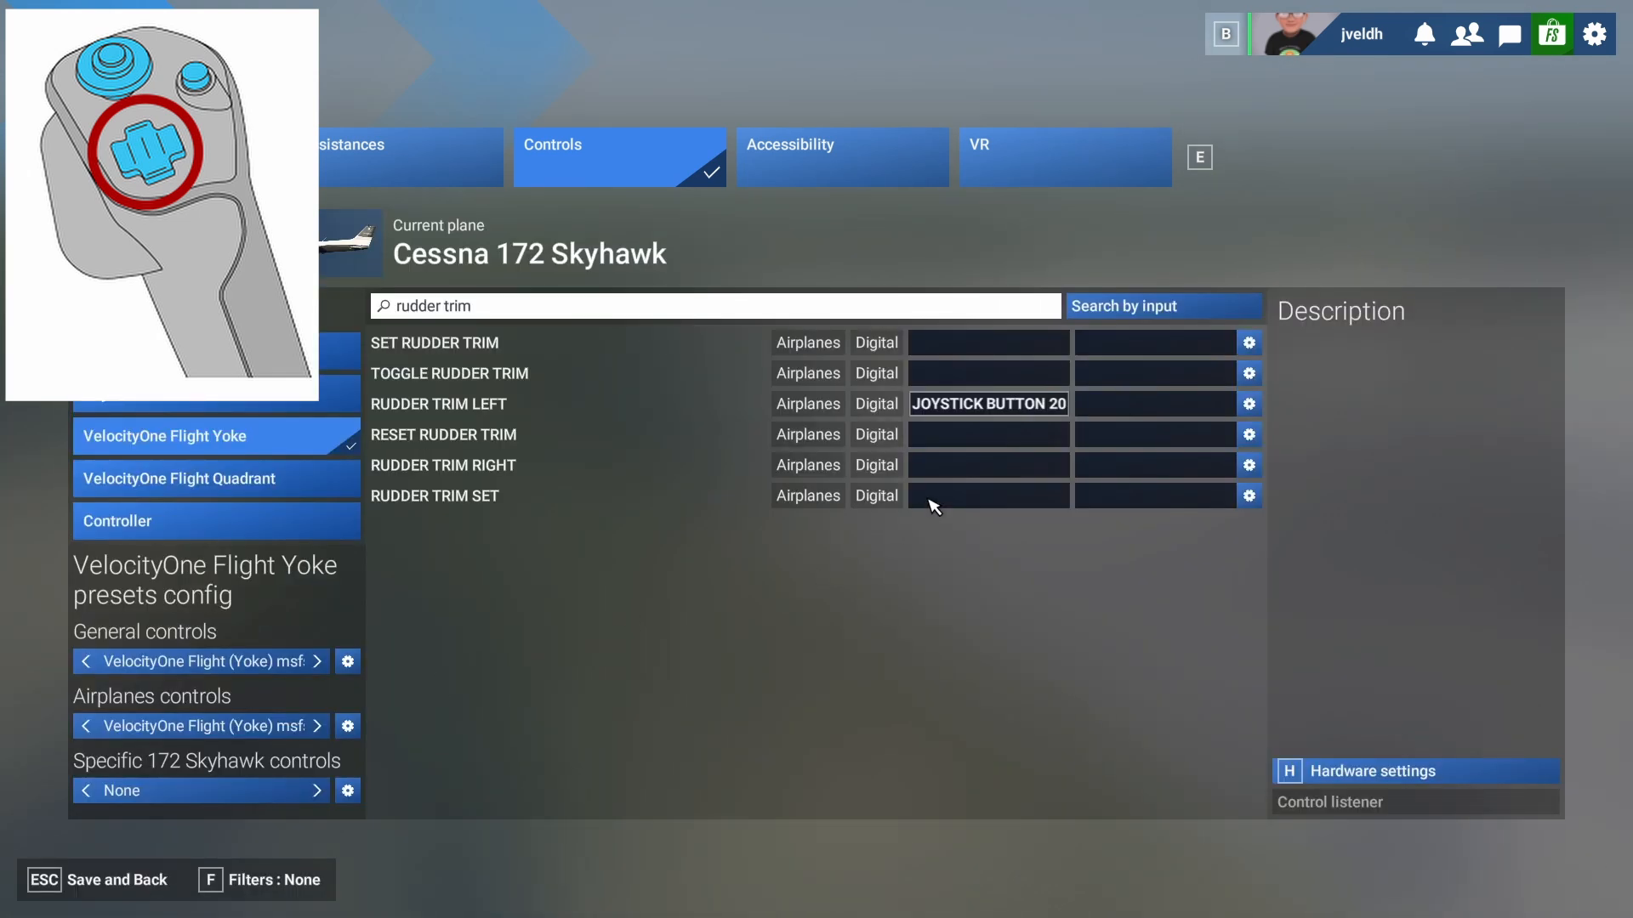
- Bind Rudder Trim Right to joystick button 18 and clear the rudder trim search
left_click(959, 467)
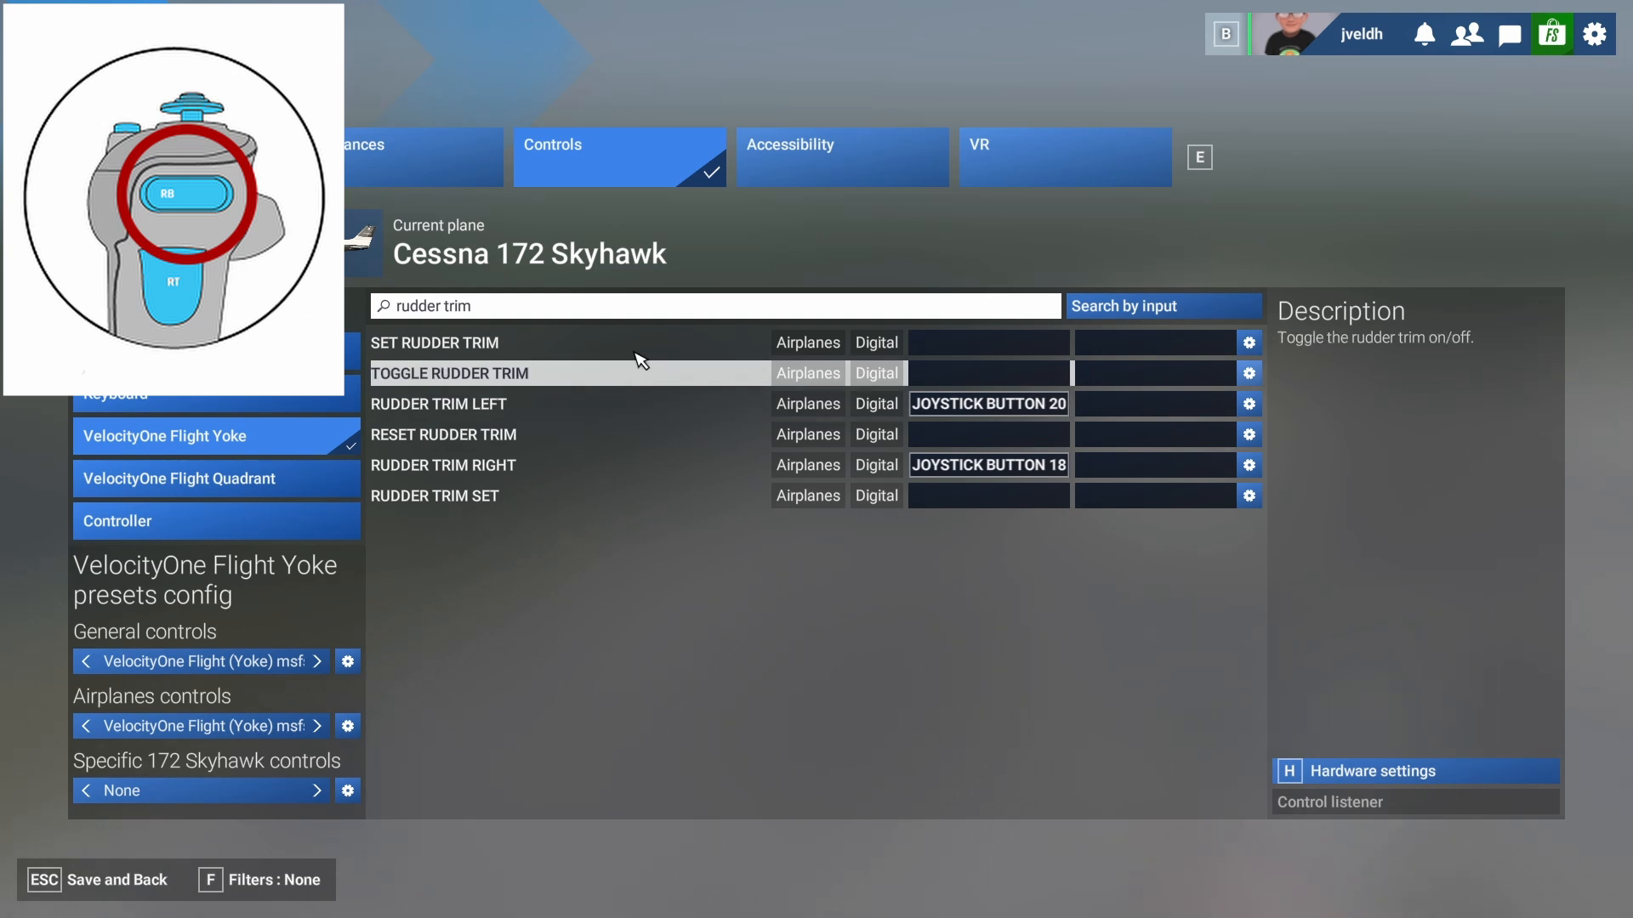
left_click(557, 308)
key("BackSpace")
key("BackSpace")
key("BackSpace")
key("BackSpace")
key("BackSpace")
key("BackSpace")
key("BackSpace")
key("BackSpace")
key("BackSpace")
key("BackSpace")
key("BackSpace")
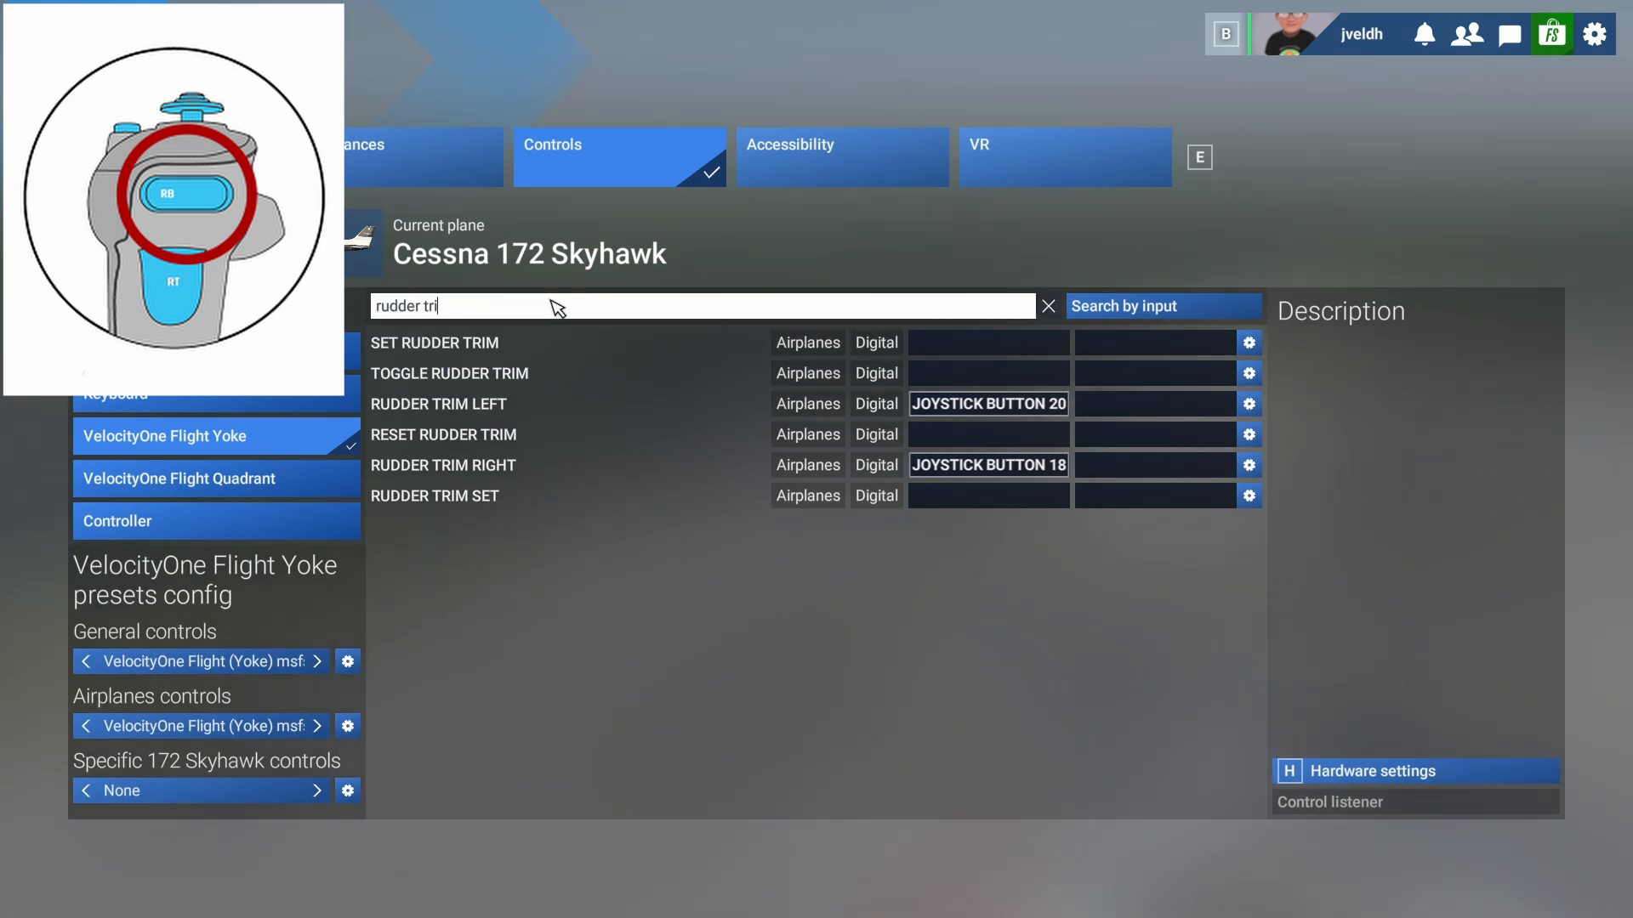
- Search 'brake', bind Right Brake Axis to joystick button 6, then clear the search
type("brake")
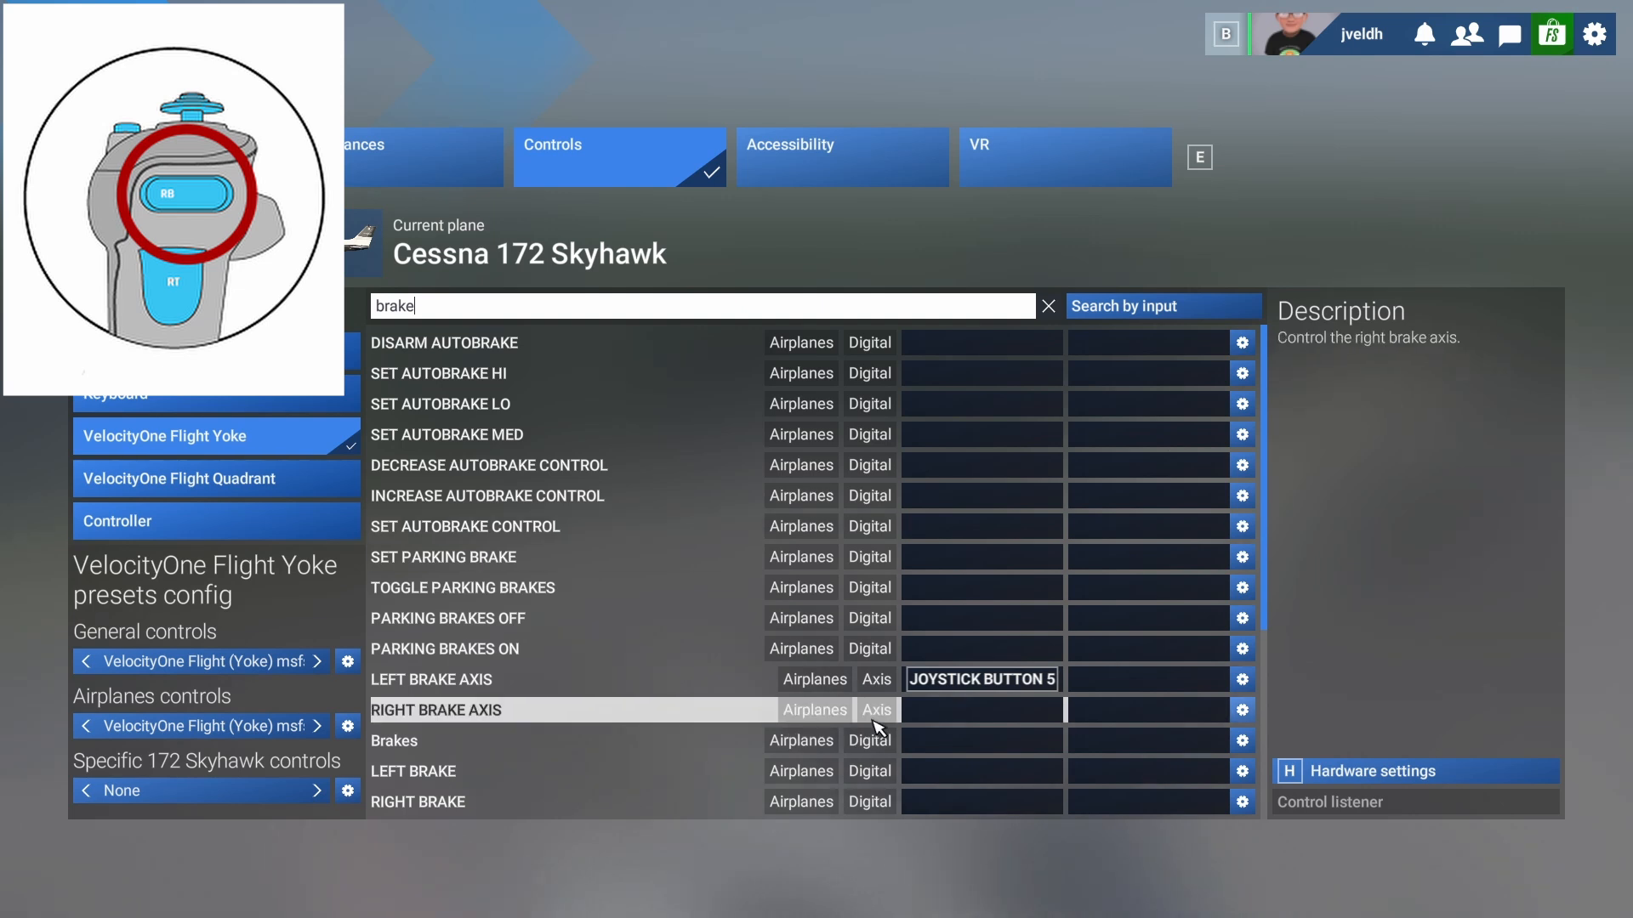
left_click(931, 715)
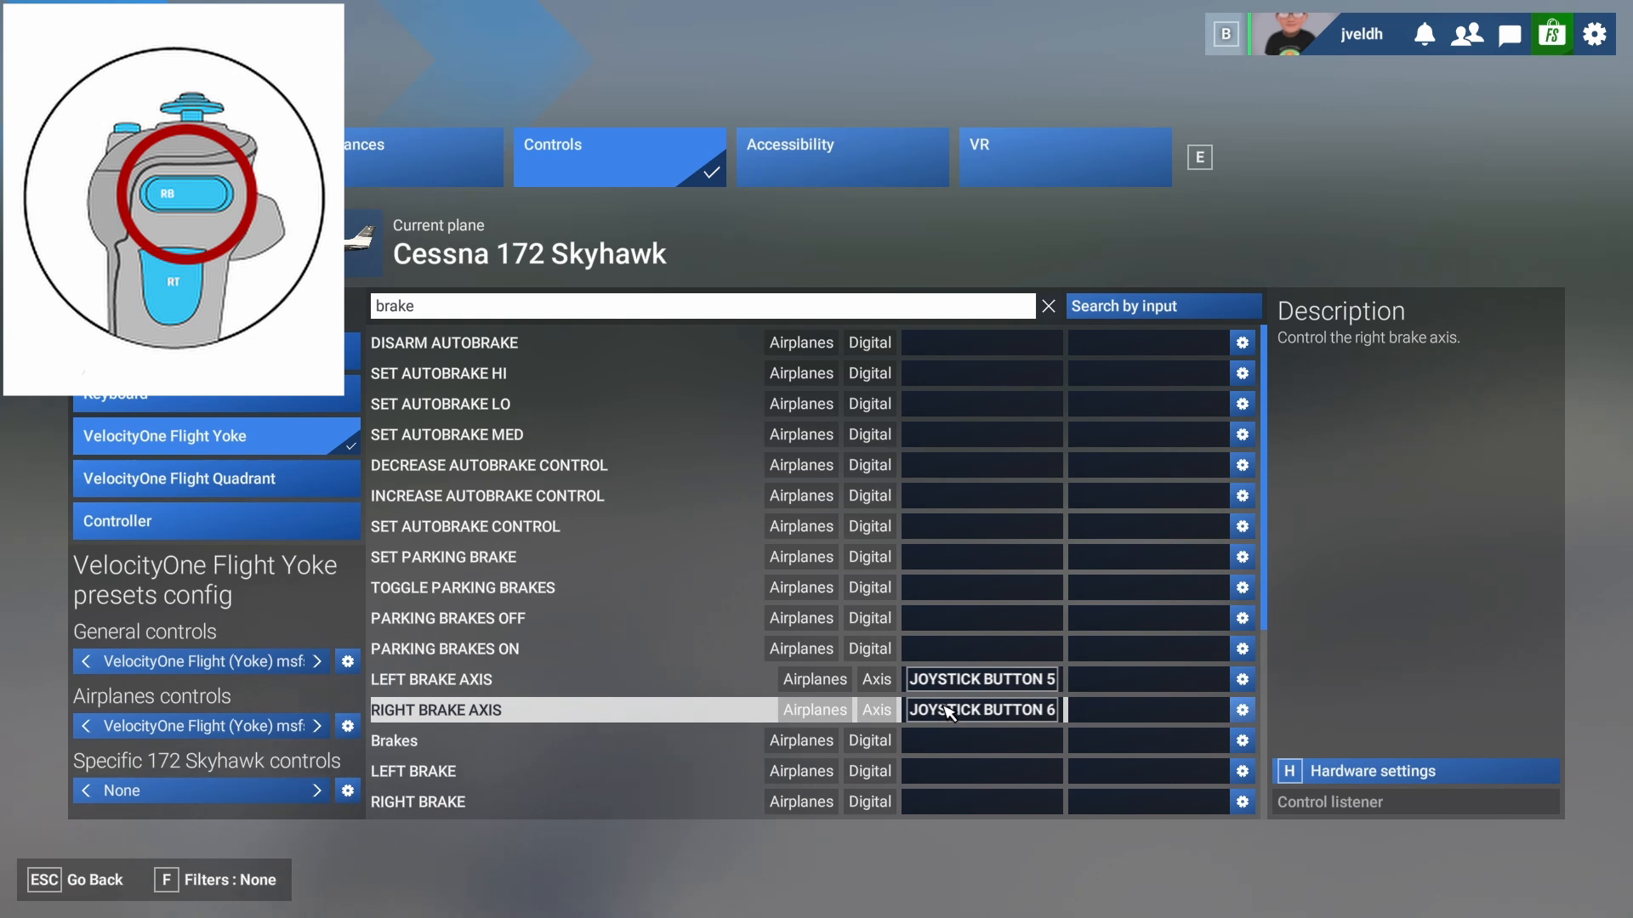
left_click(436, 312)
key("BackSpace")
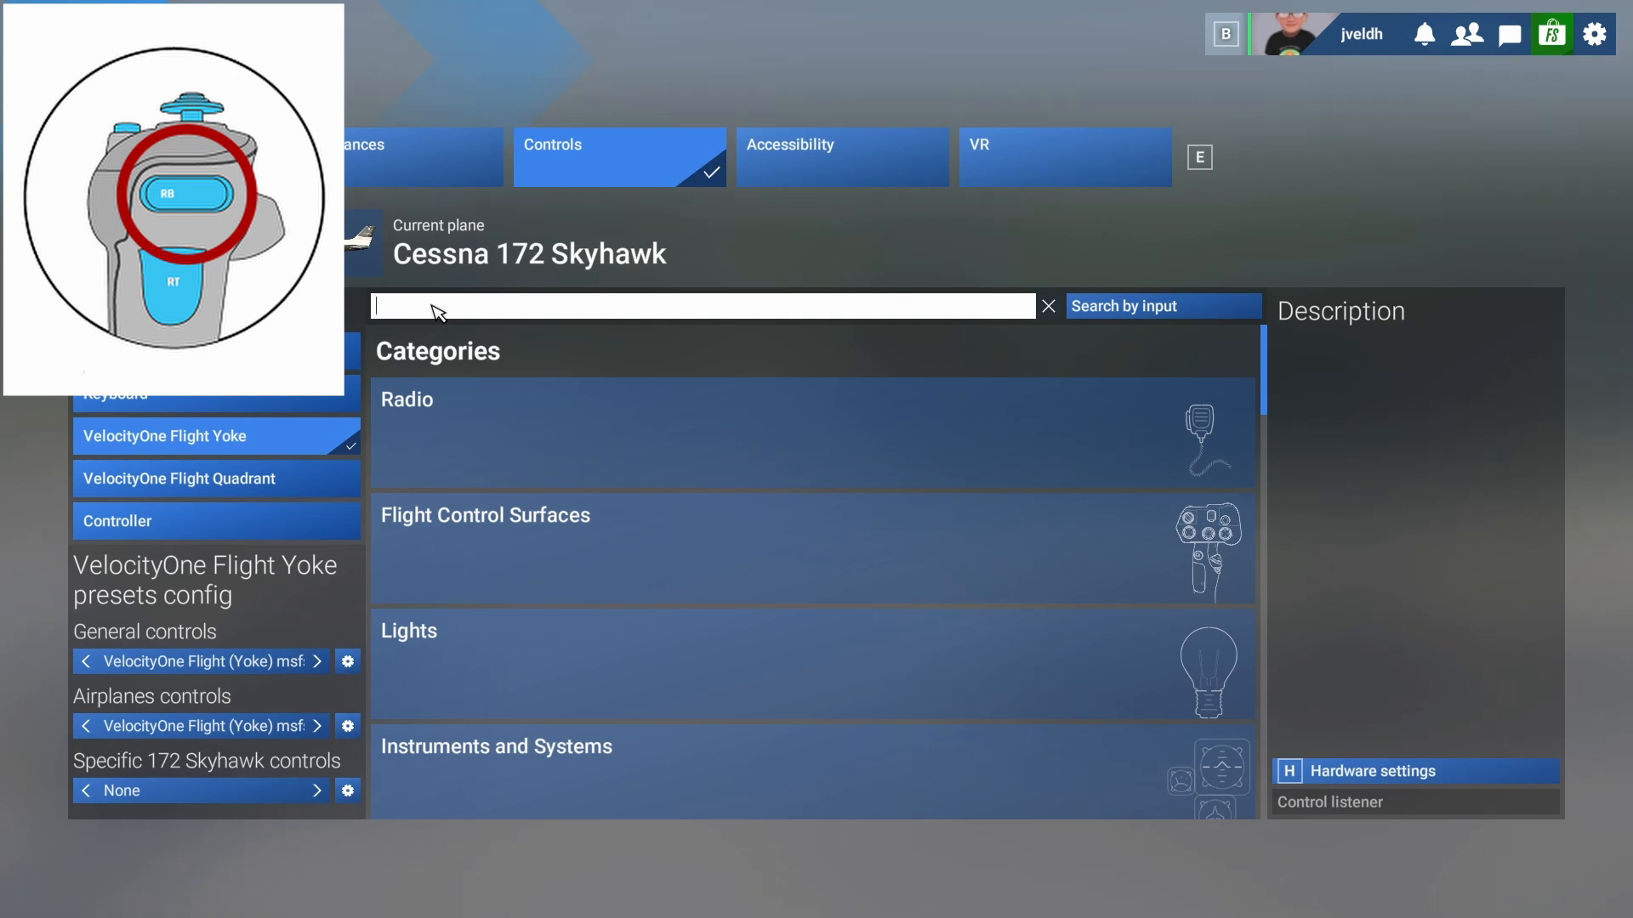
- Check the Rudder Axis binding, then bind Ailerons Axis to joystick L-Axis X and clear the search
type("rudder")
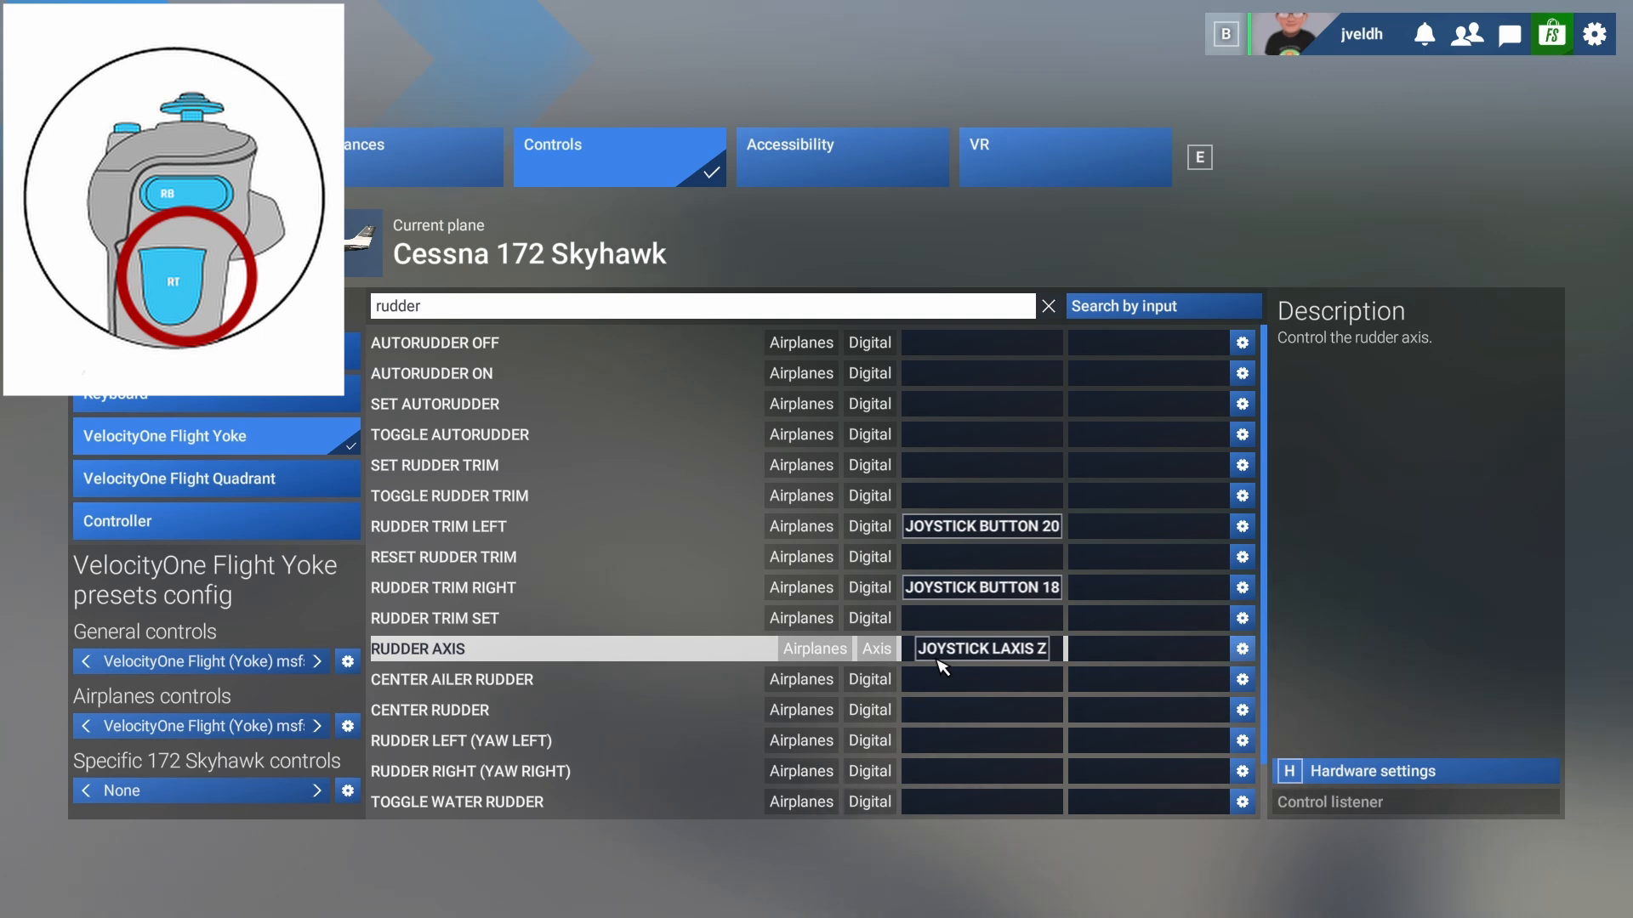
key("BackSpace")
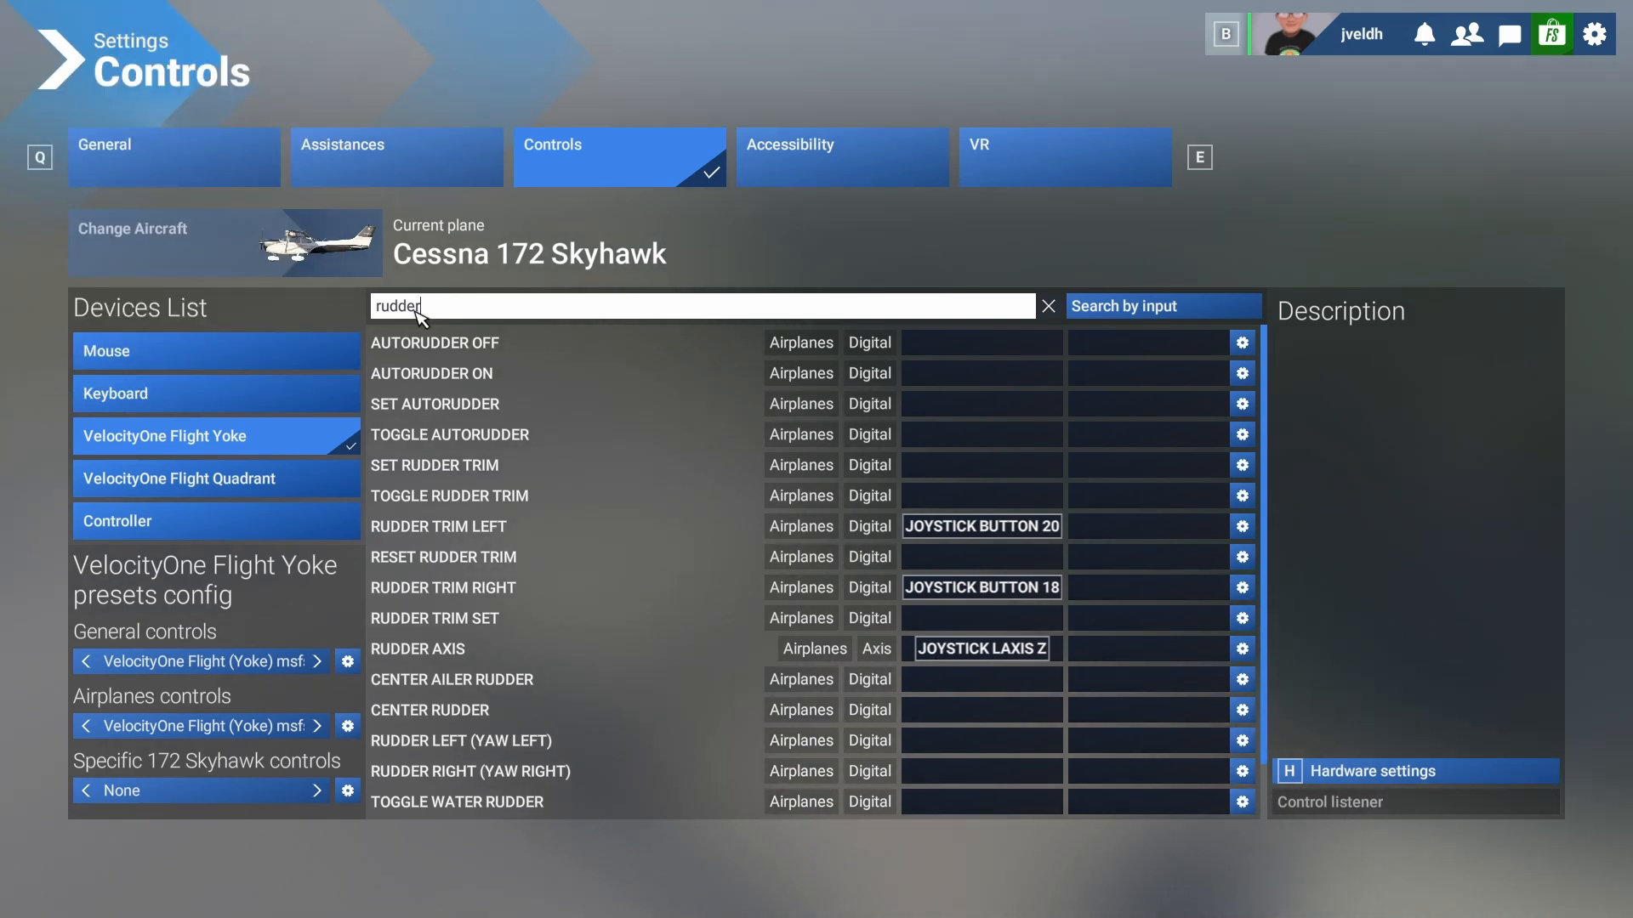
key("BackSpace")
key("BackSpace")
key("BackSpace")
key("BackSpace")
key("BackSpace")
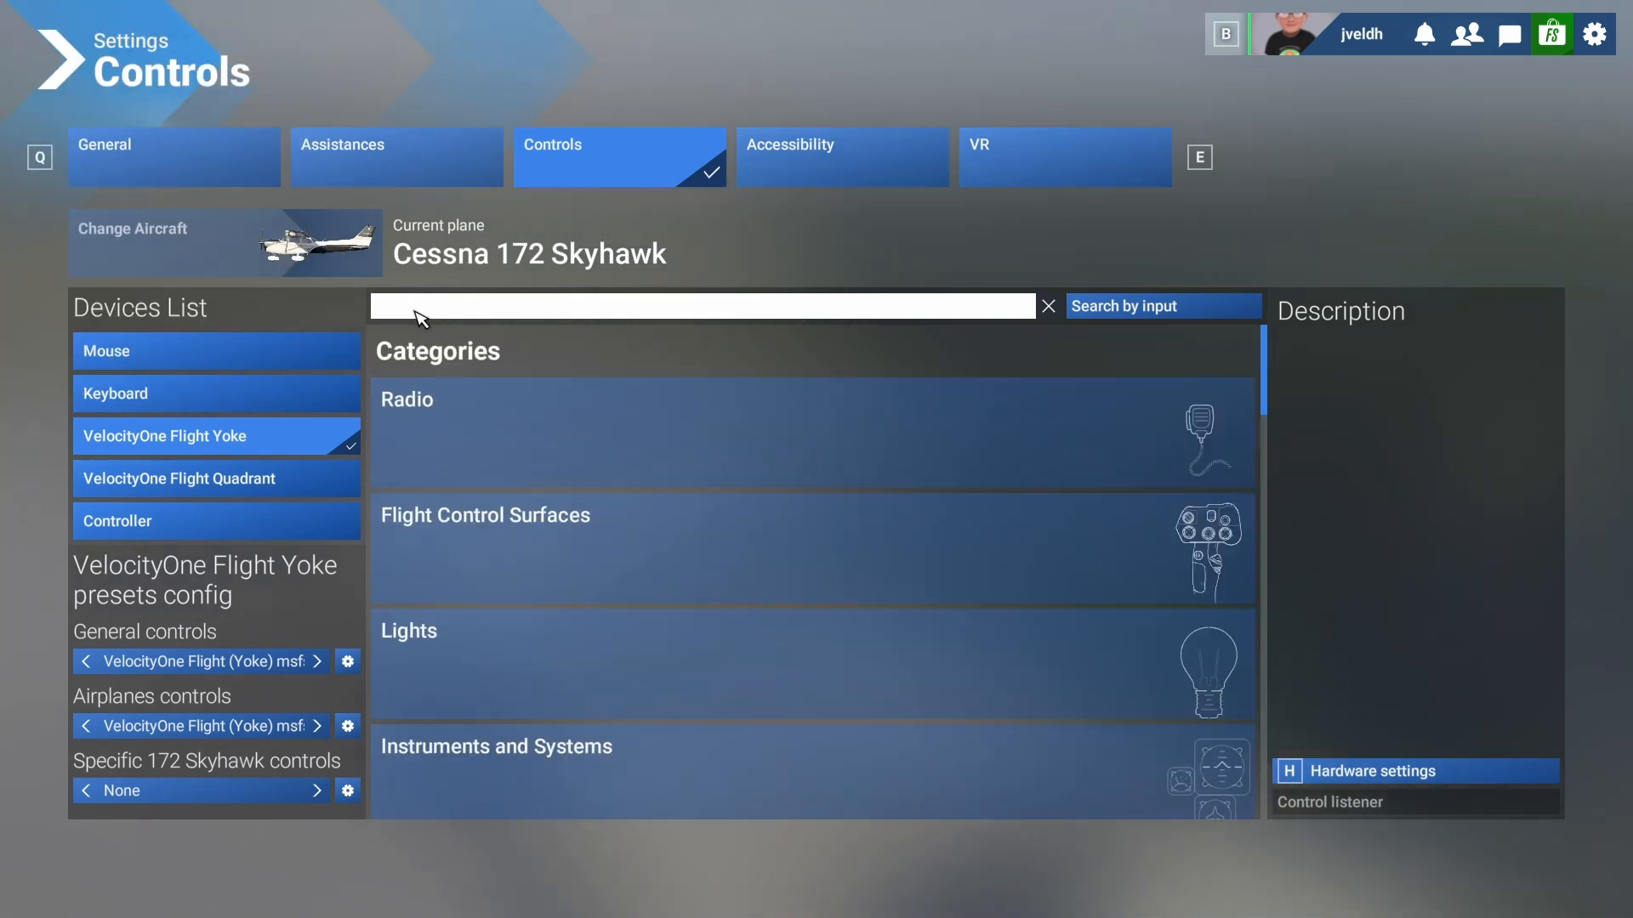
type("a")
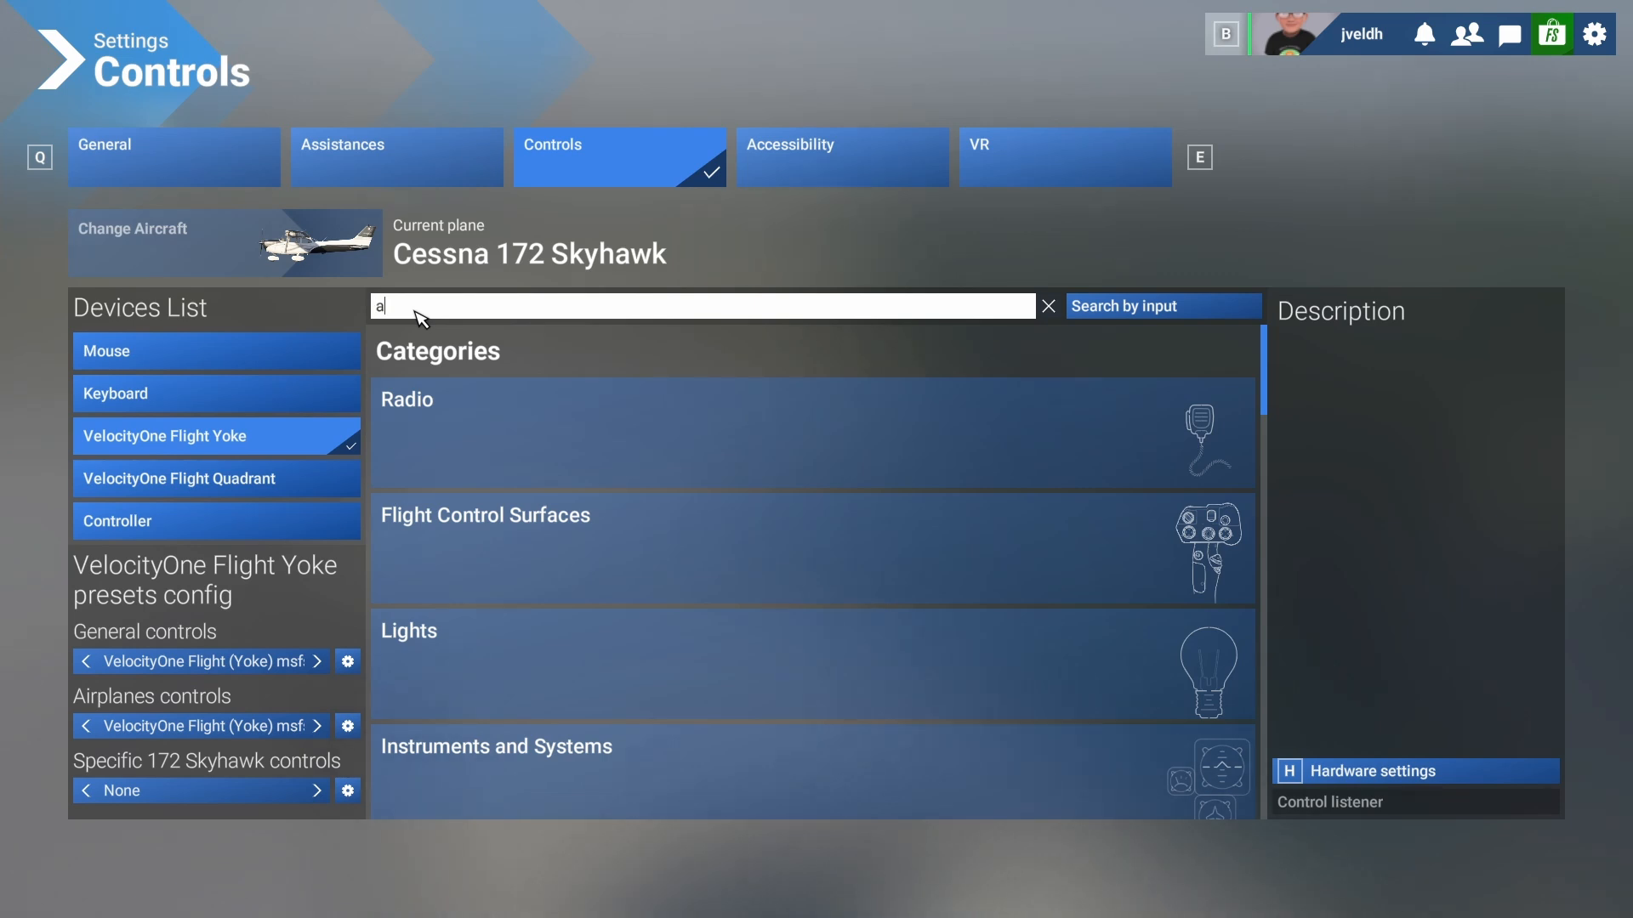
type("ileron")
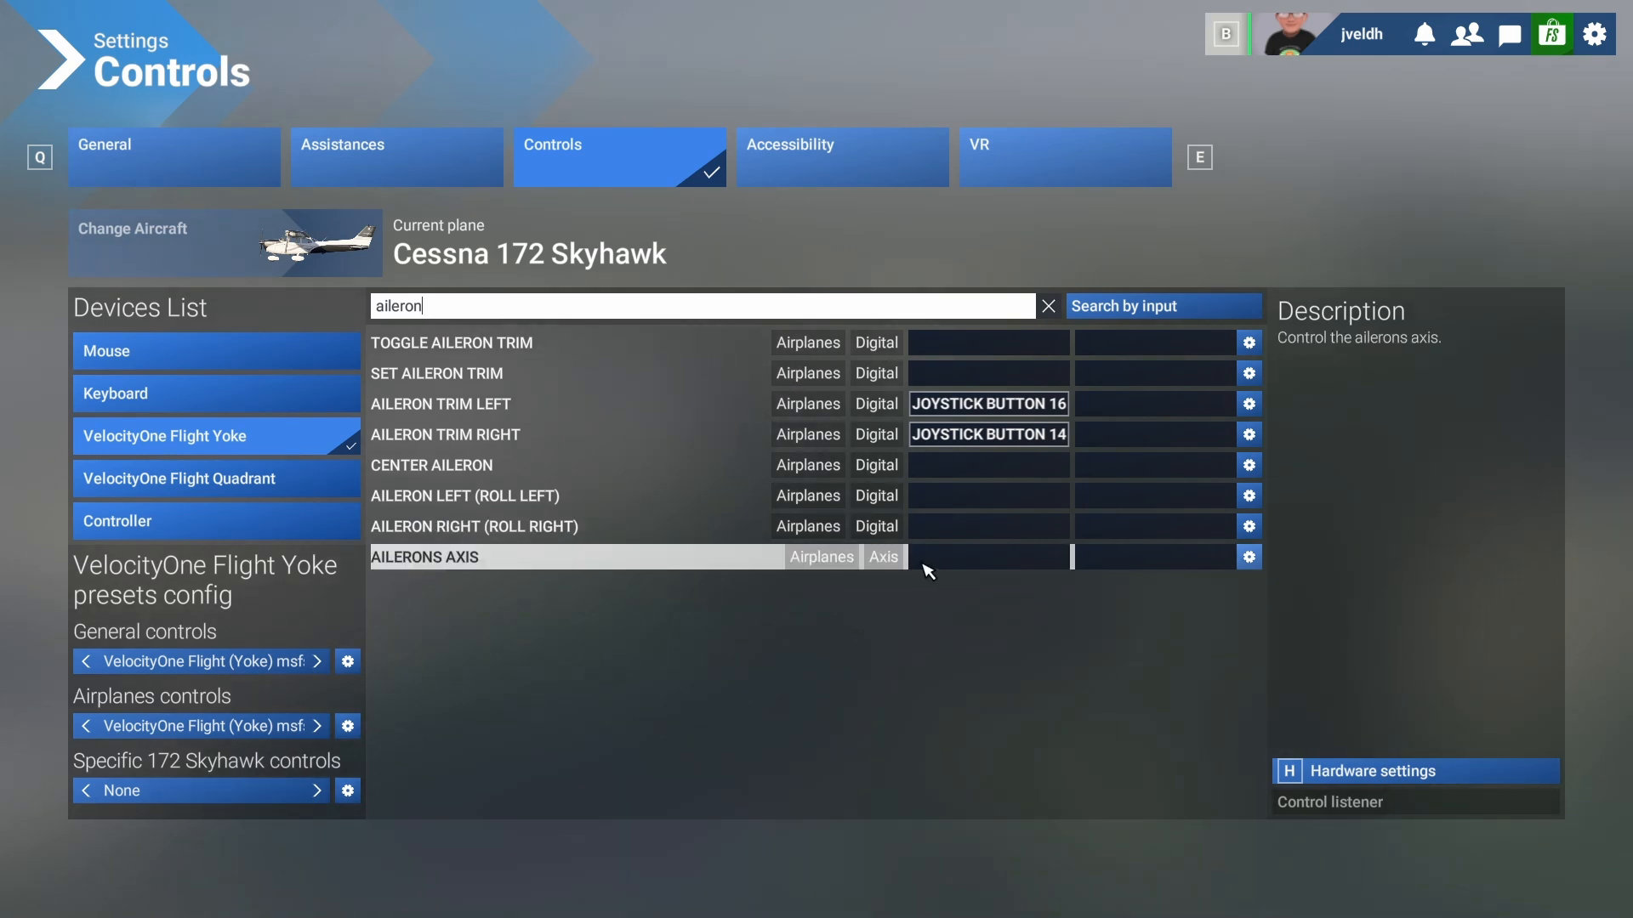
left_click(946, 559)
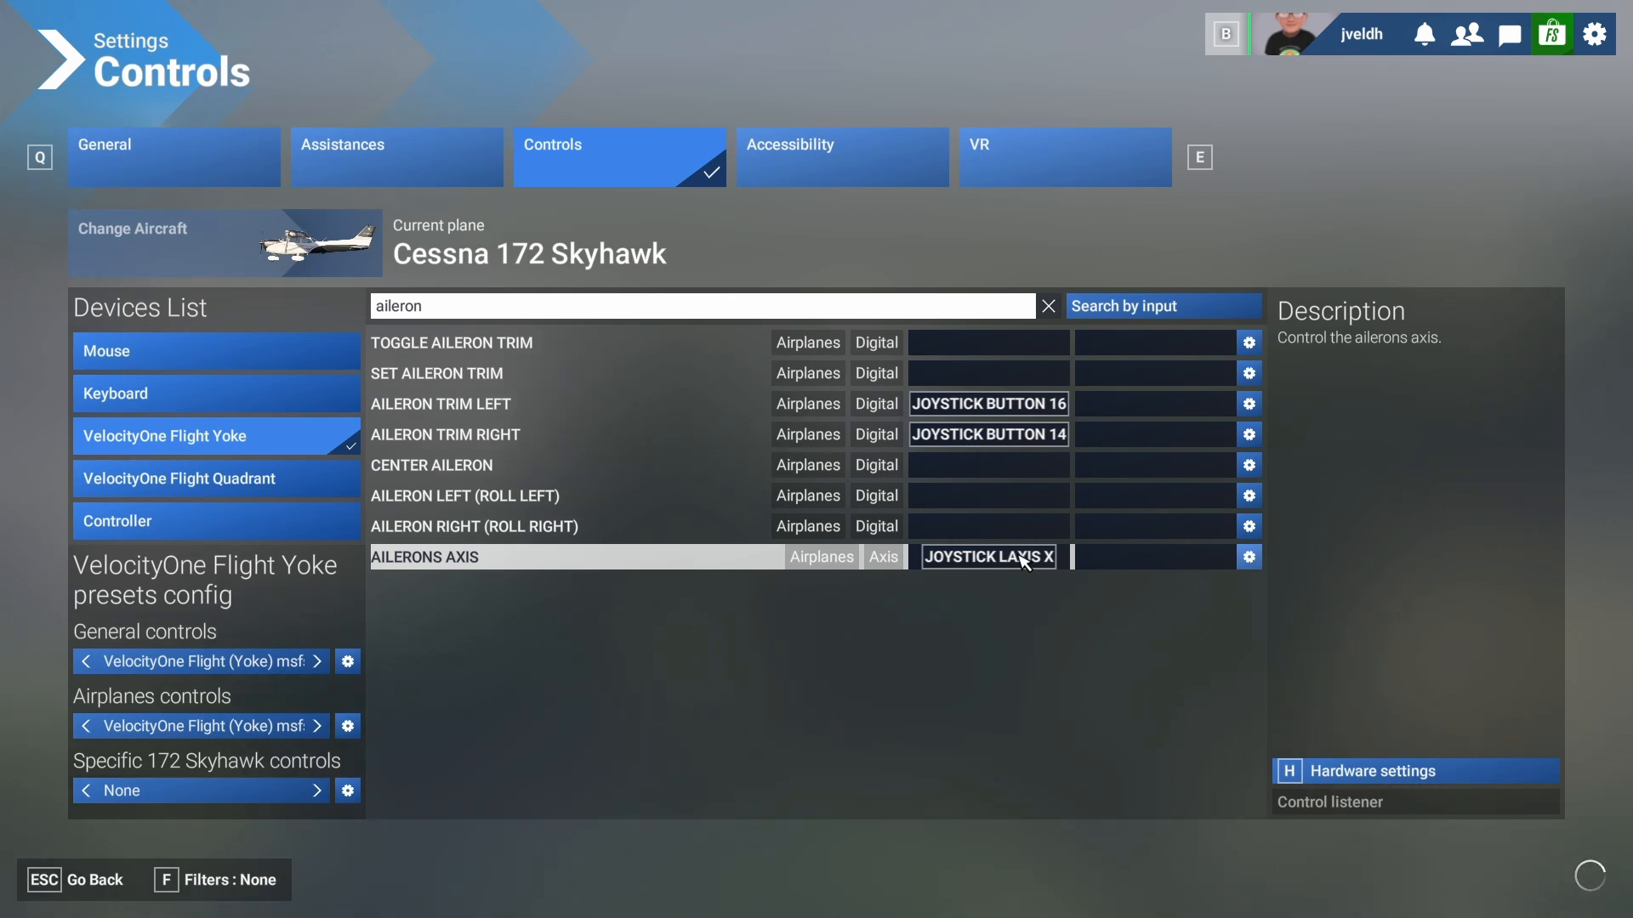
left_click(420, 307)
key("BackSpace")
key("BackSpace")
key("BackSpace")
key("BackSpace")
key("BackSpace")
key("BackSpace")
key("BackSpace")
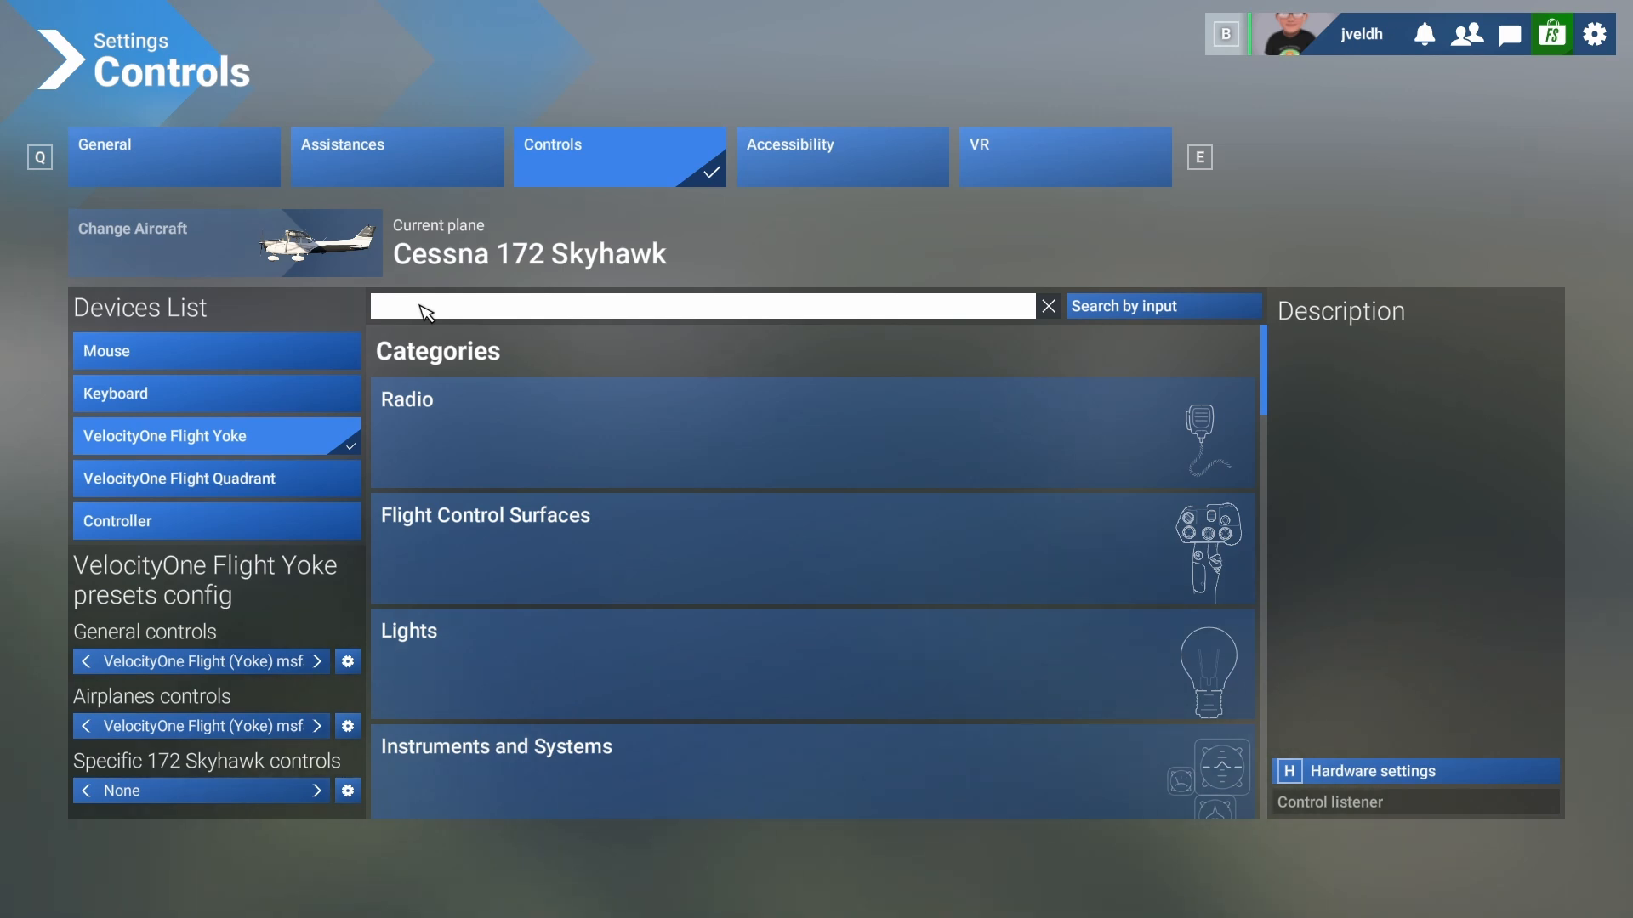
- Search 'elev' and bind Elevator Axis to joystick L-Axis Y by pulling the yoke back
type("el")
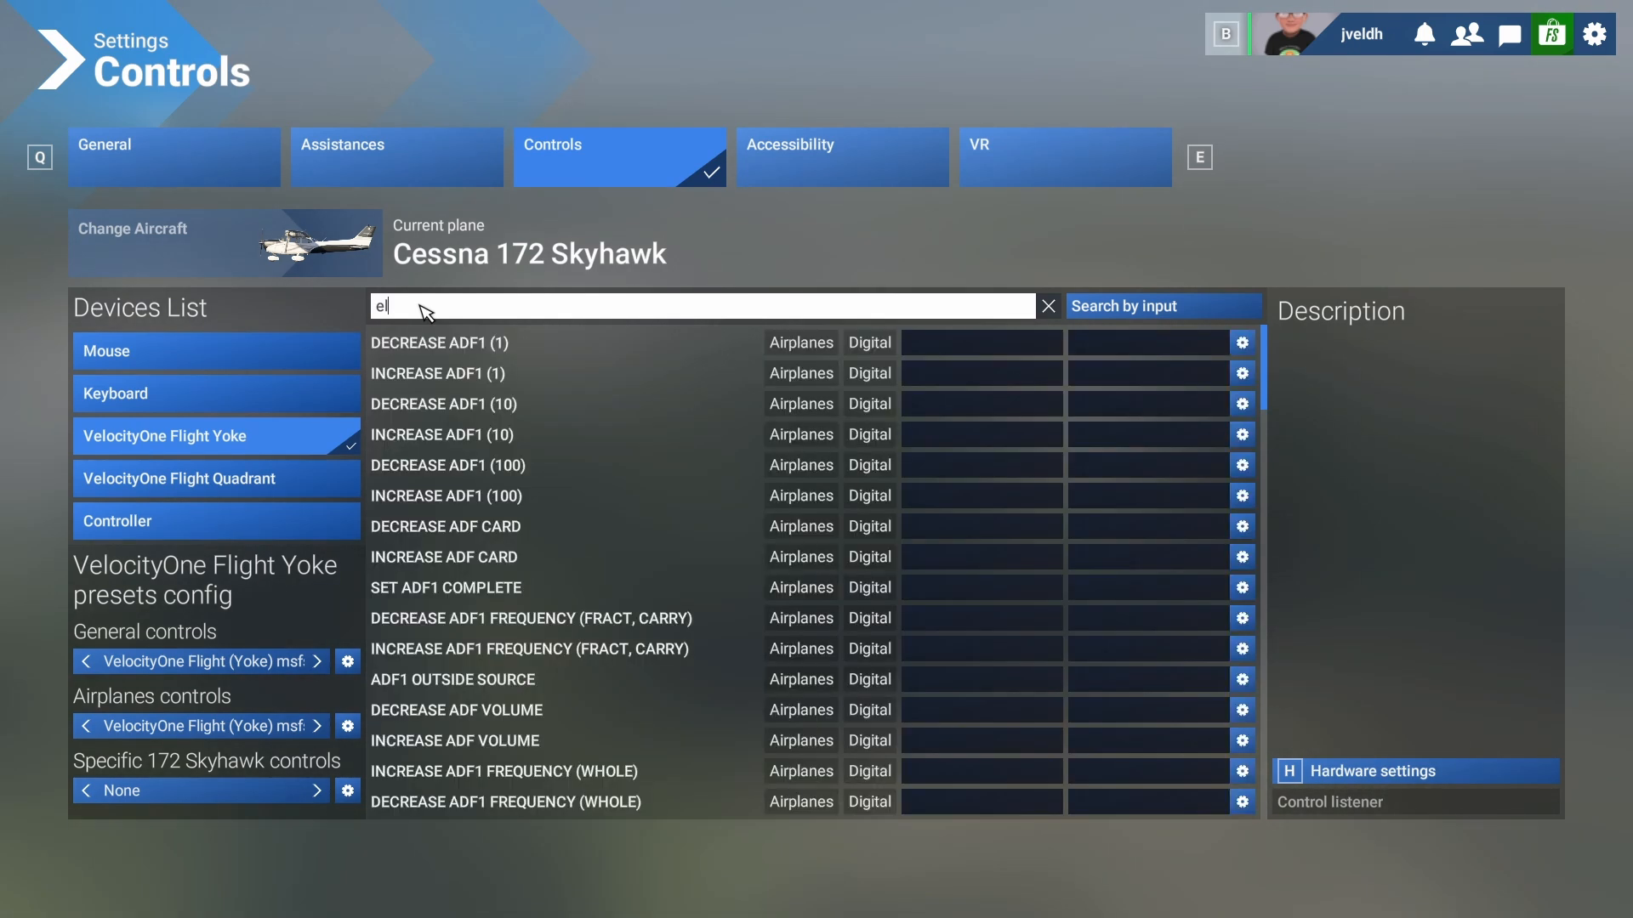
type("ev")
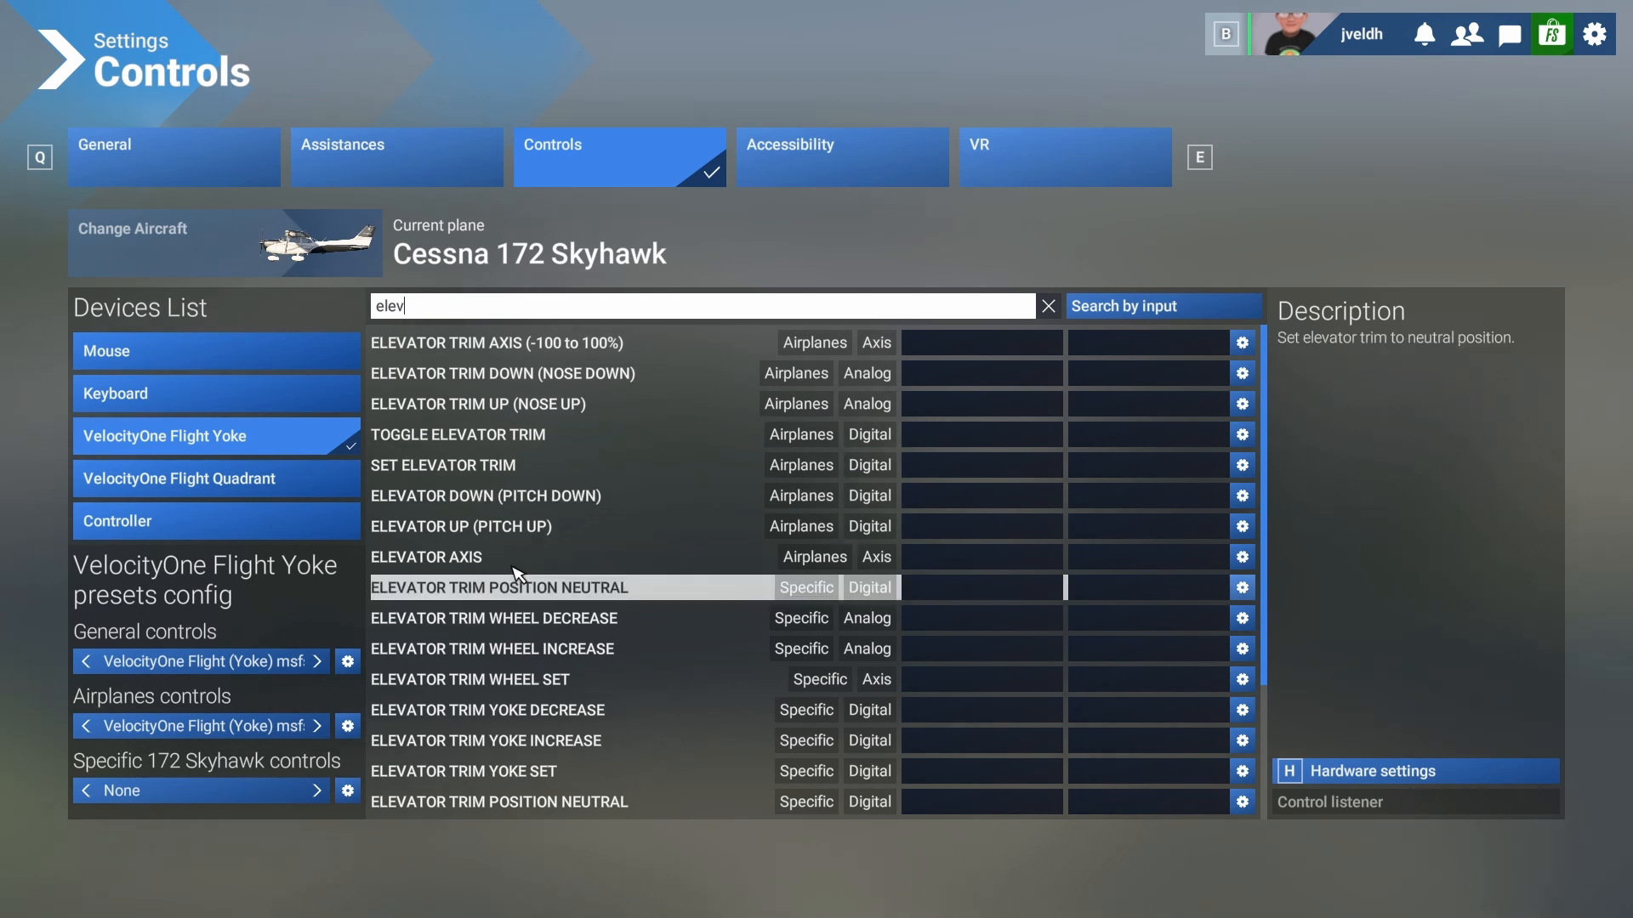
left_click(978, 568)
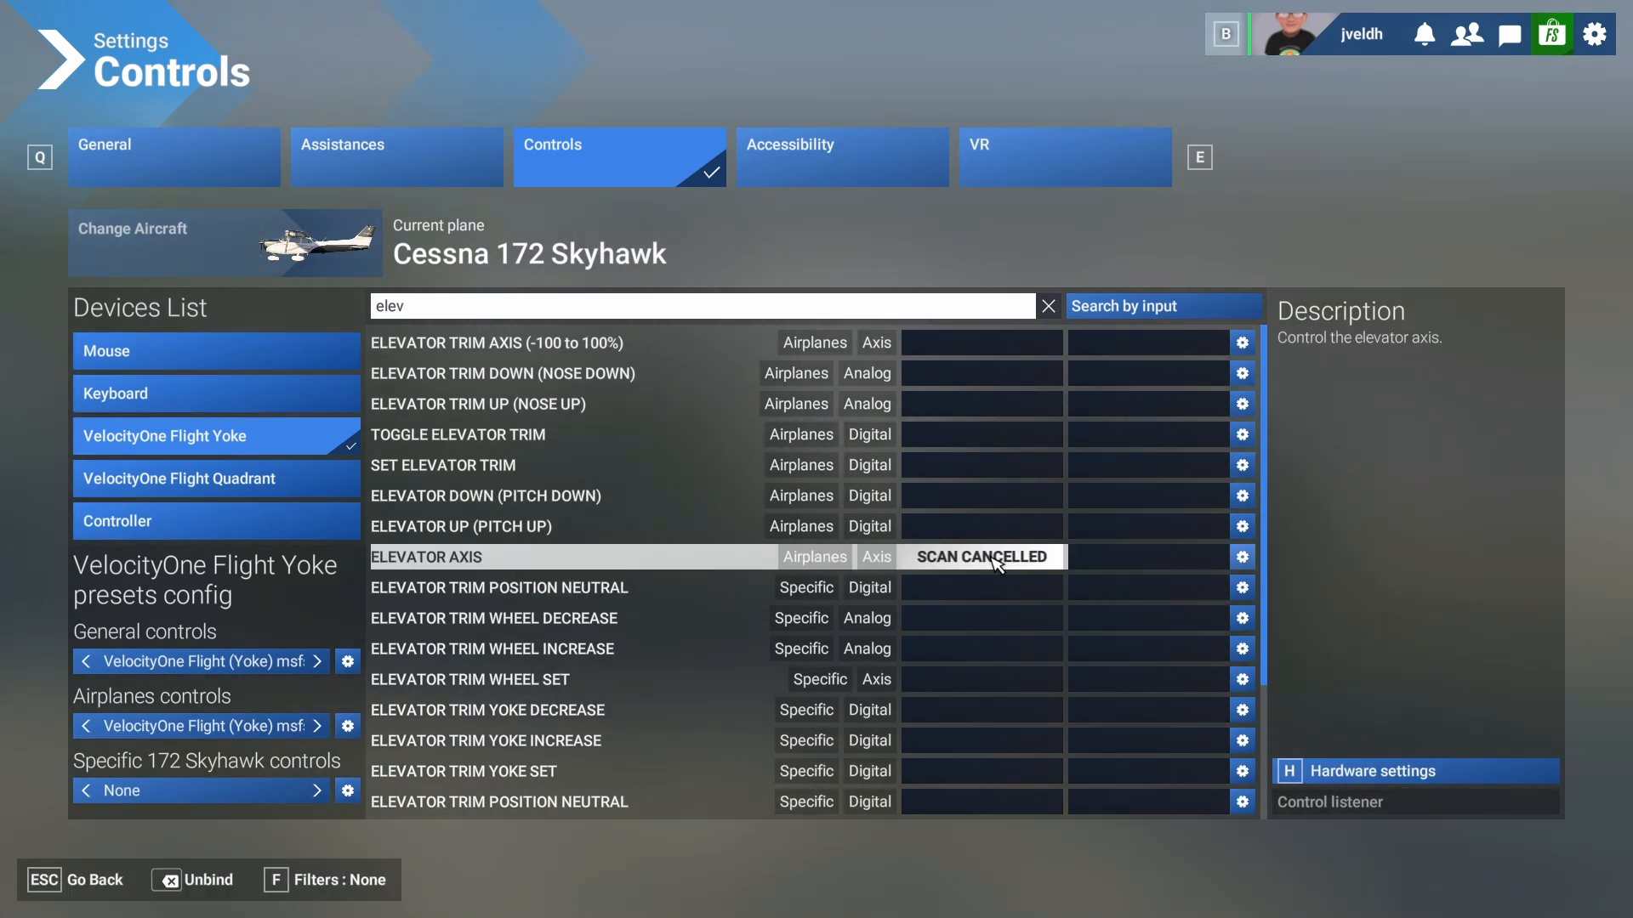
left_click(996, 566)
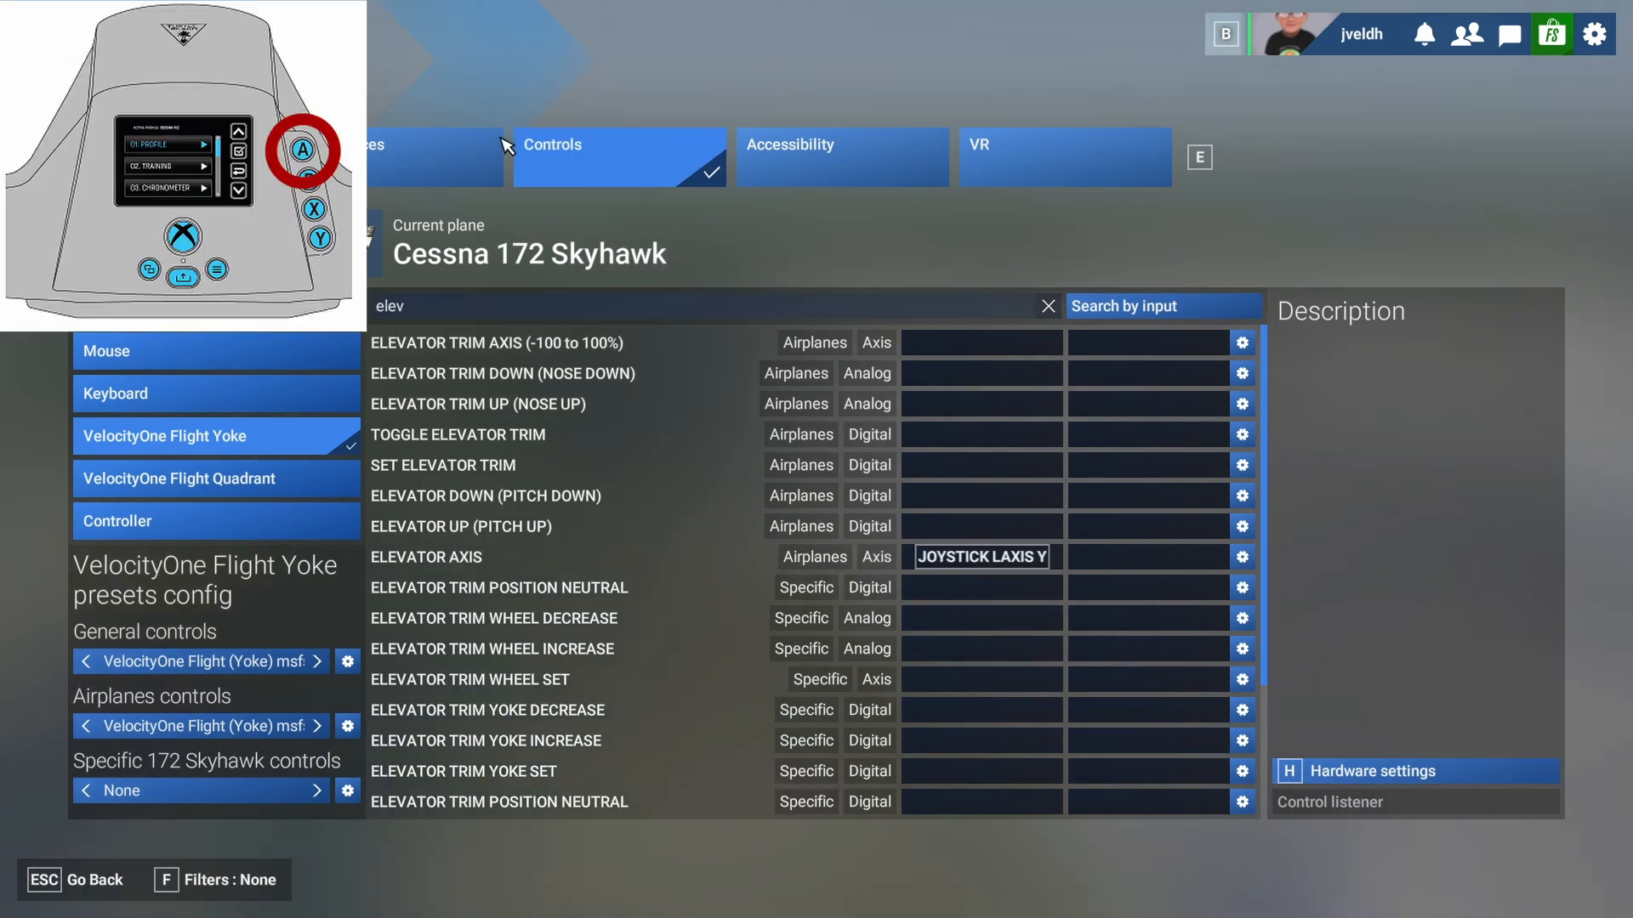
- Bind yoke buttons 1 and 2 to Toggle Smart Camera and Display Checklist
left_click(413, 311)
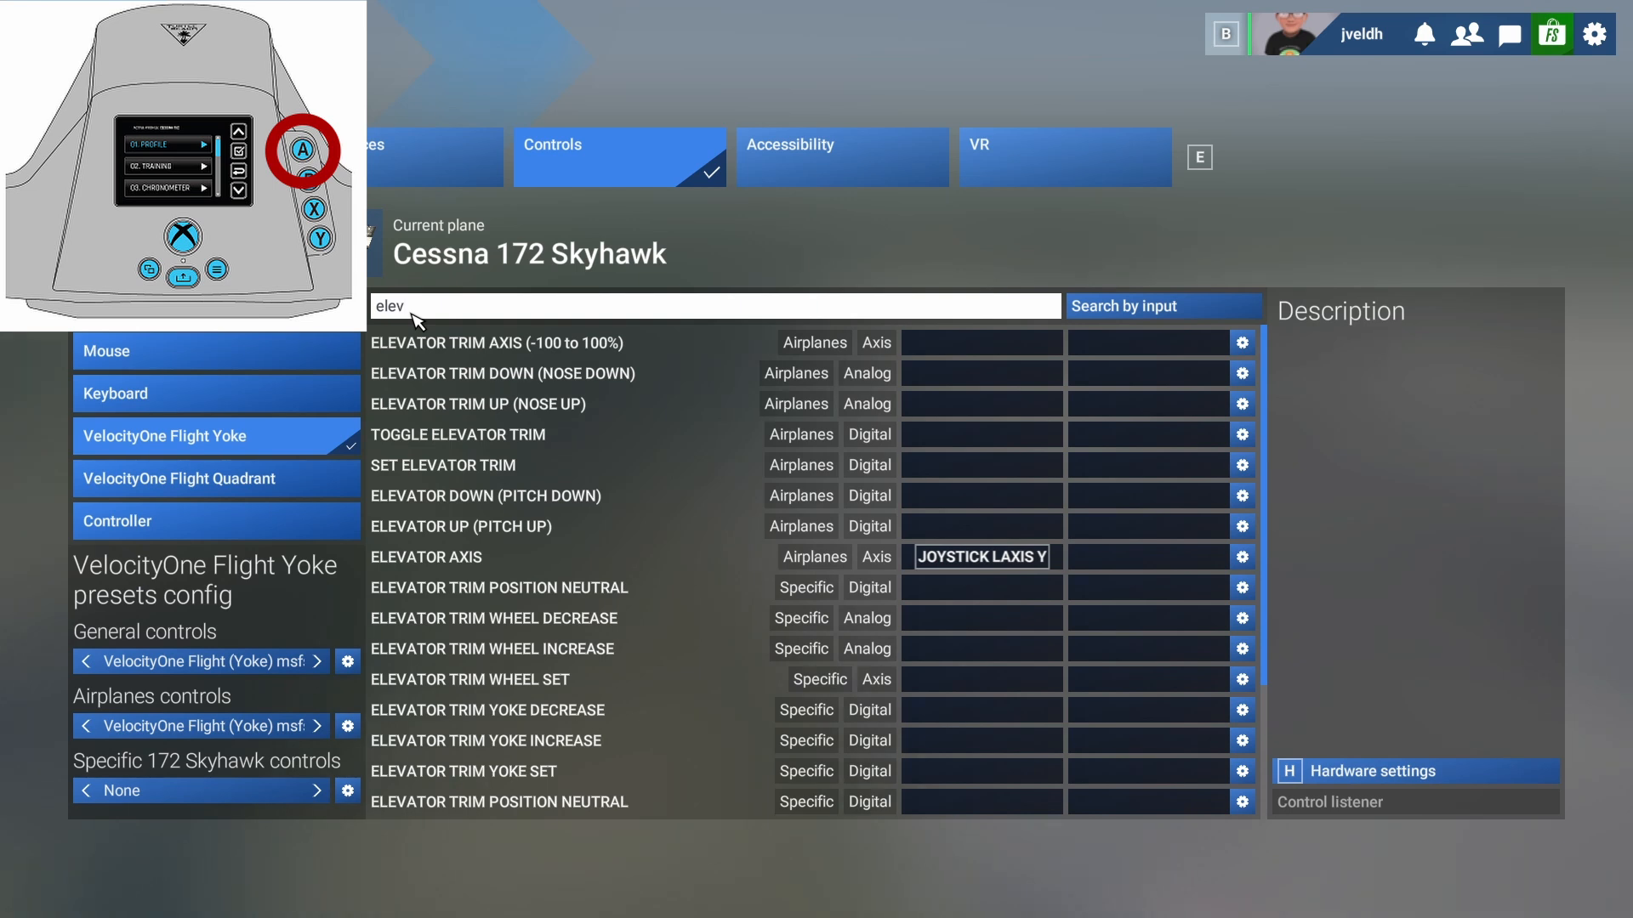
double_click(412, 313)
type("sma")
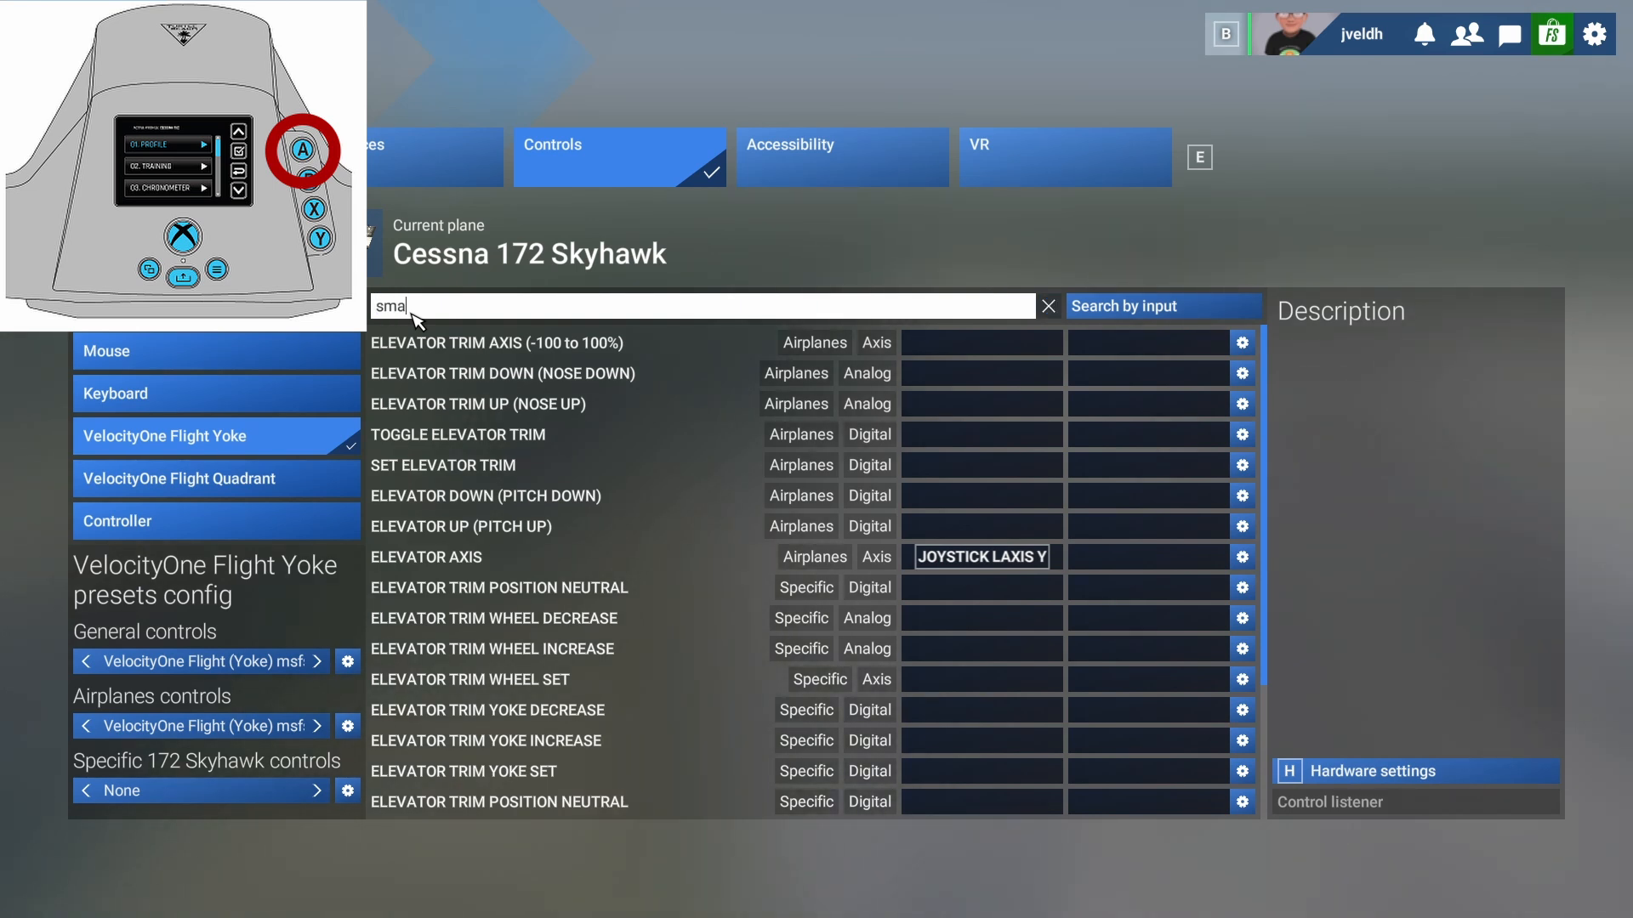
type("rt c")
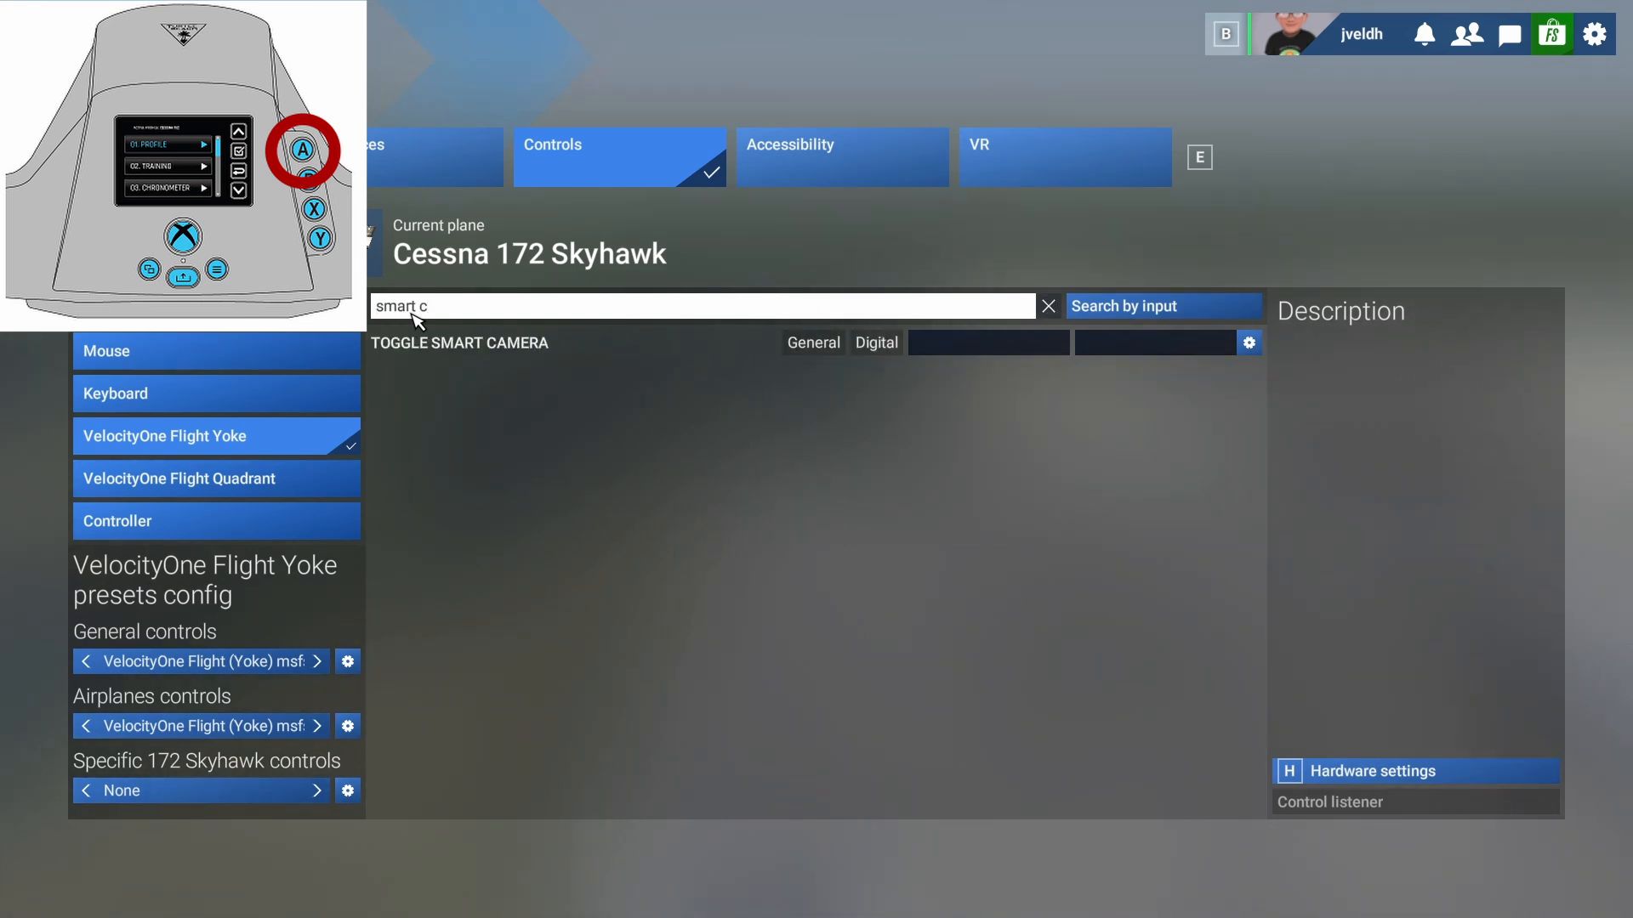
left_click(918, 351)
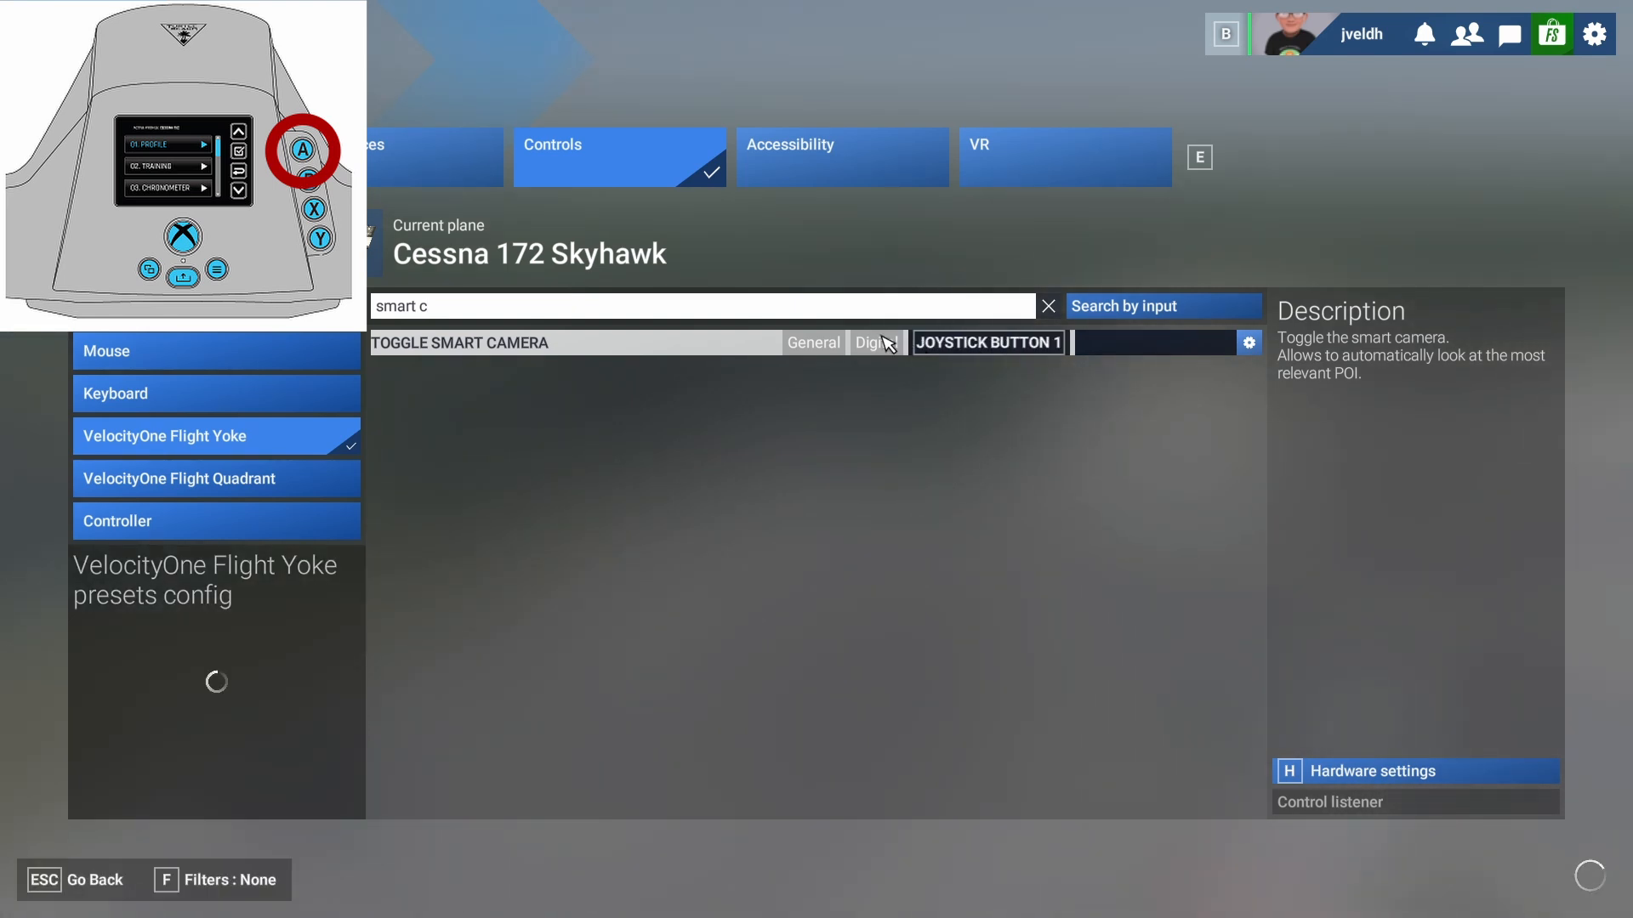
left_click(522, 309)
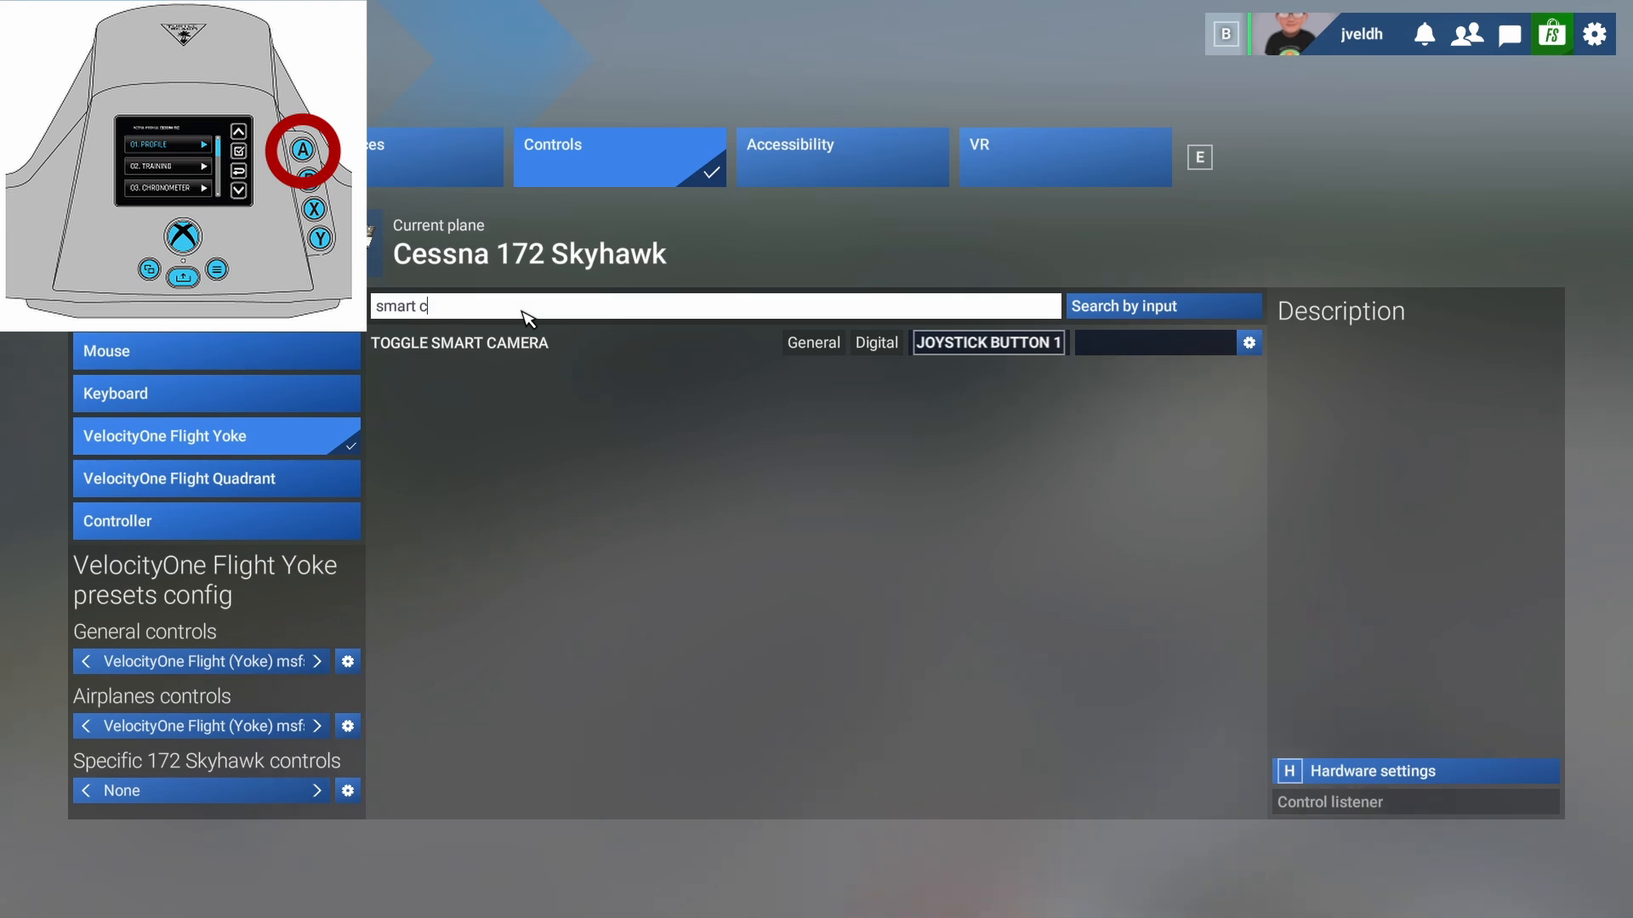
key("BackSpace")
key("BackSpace")
key("BackSpace")
key("BackSpace")
key("BackSpace")
key("BackSpace")
key("BackSpace")
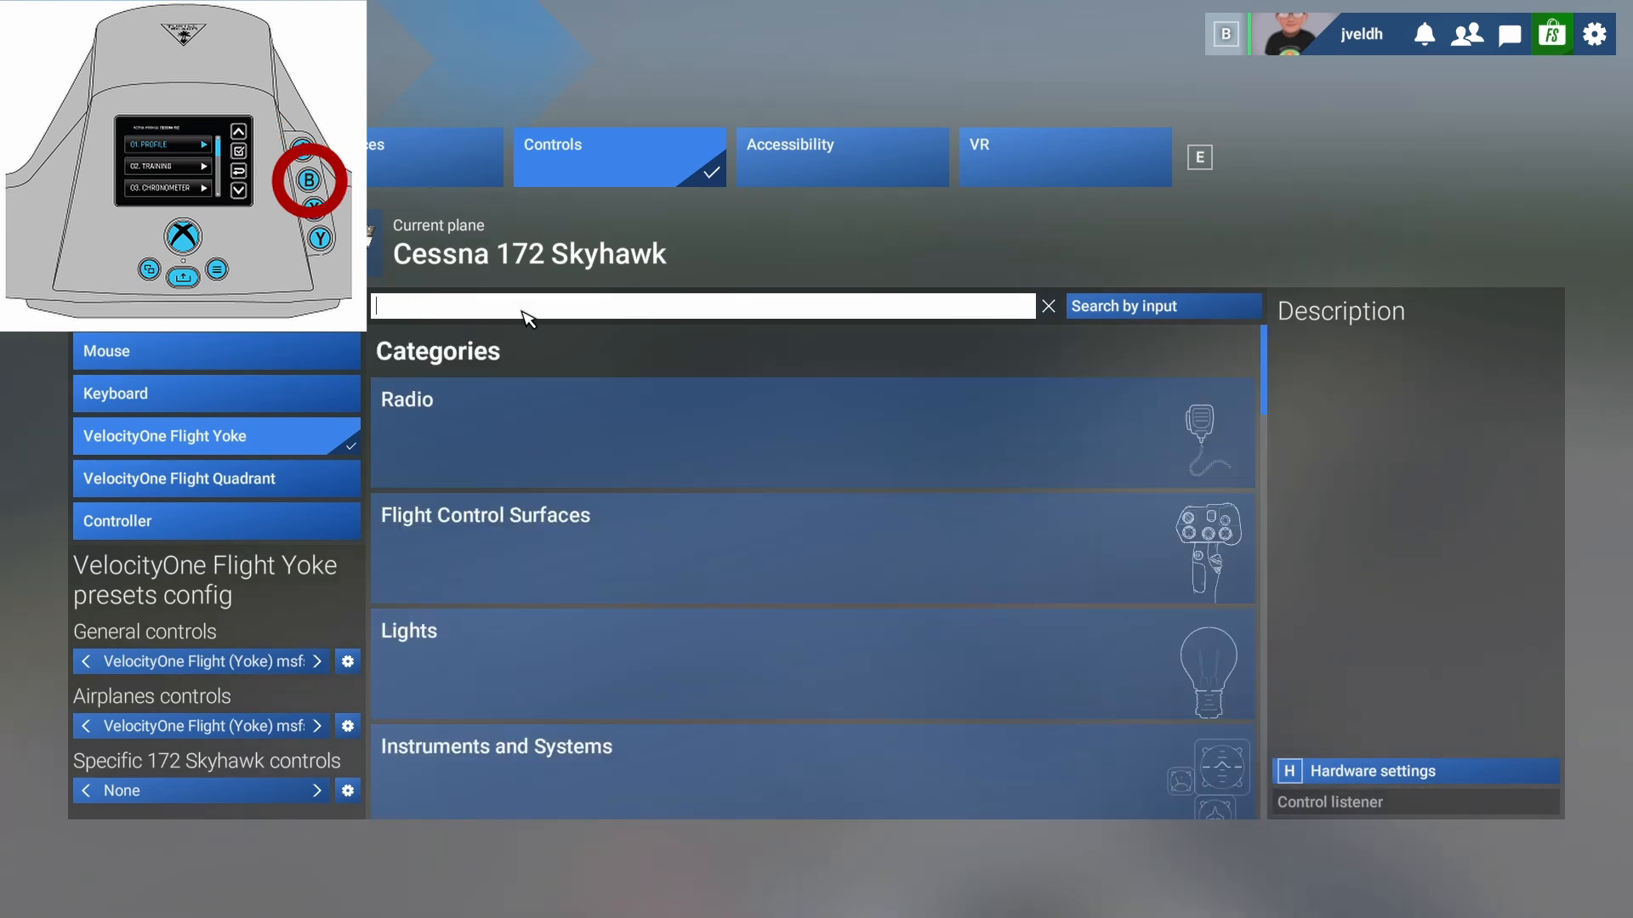
type("checkl")
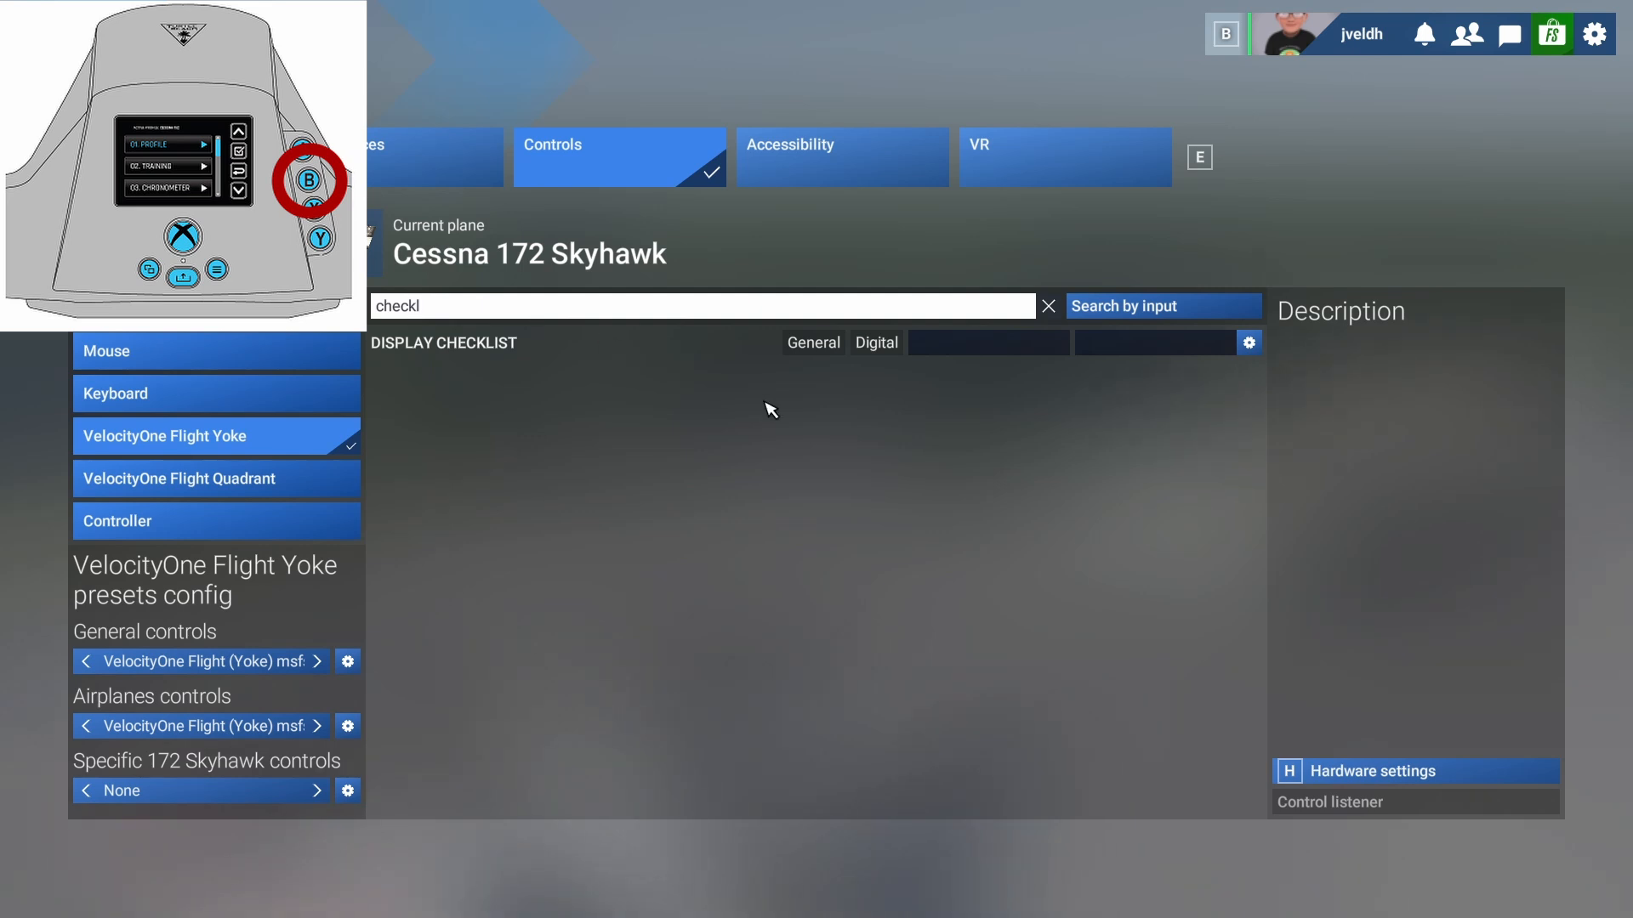
left_click(942, 349)
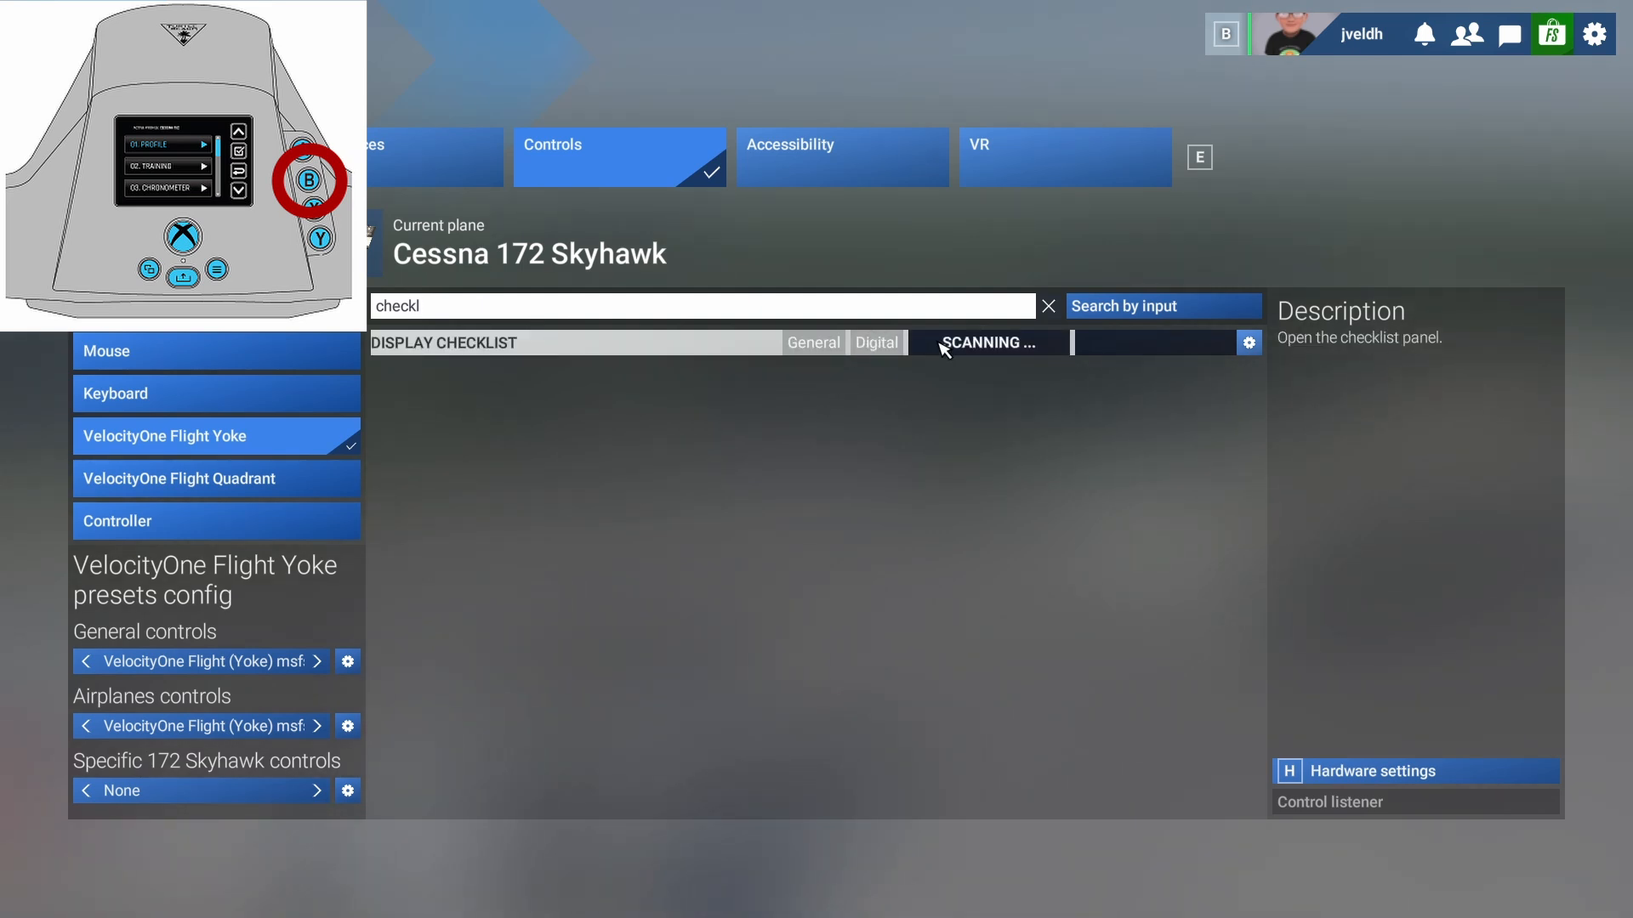
- Bind yoke buttons 3 and 4 to Display Navlog and Display ATC
left_click(703, 306)
key("BackSpace")
key("BackSpace")
key("BackSpace")
key("BackSpace")
key("BackSpace")
key("BackSpace")
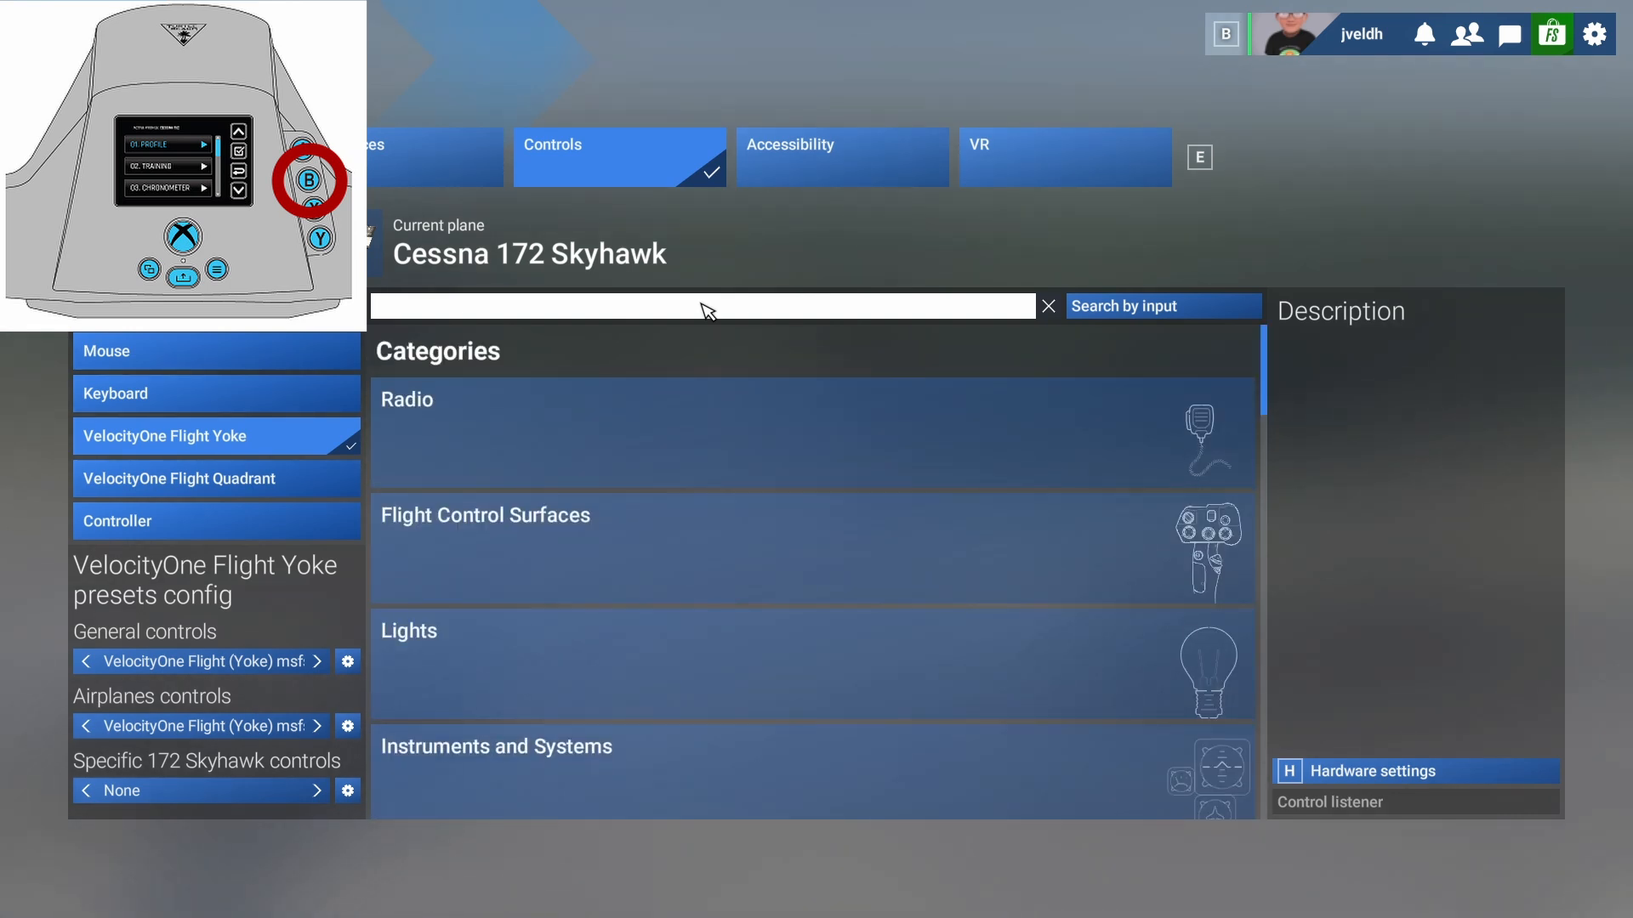
type("navlog")
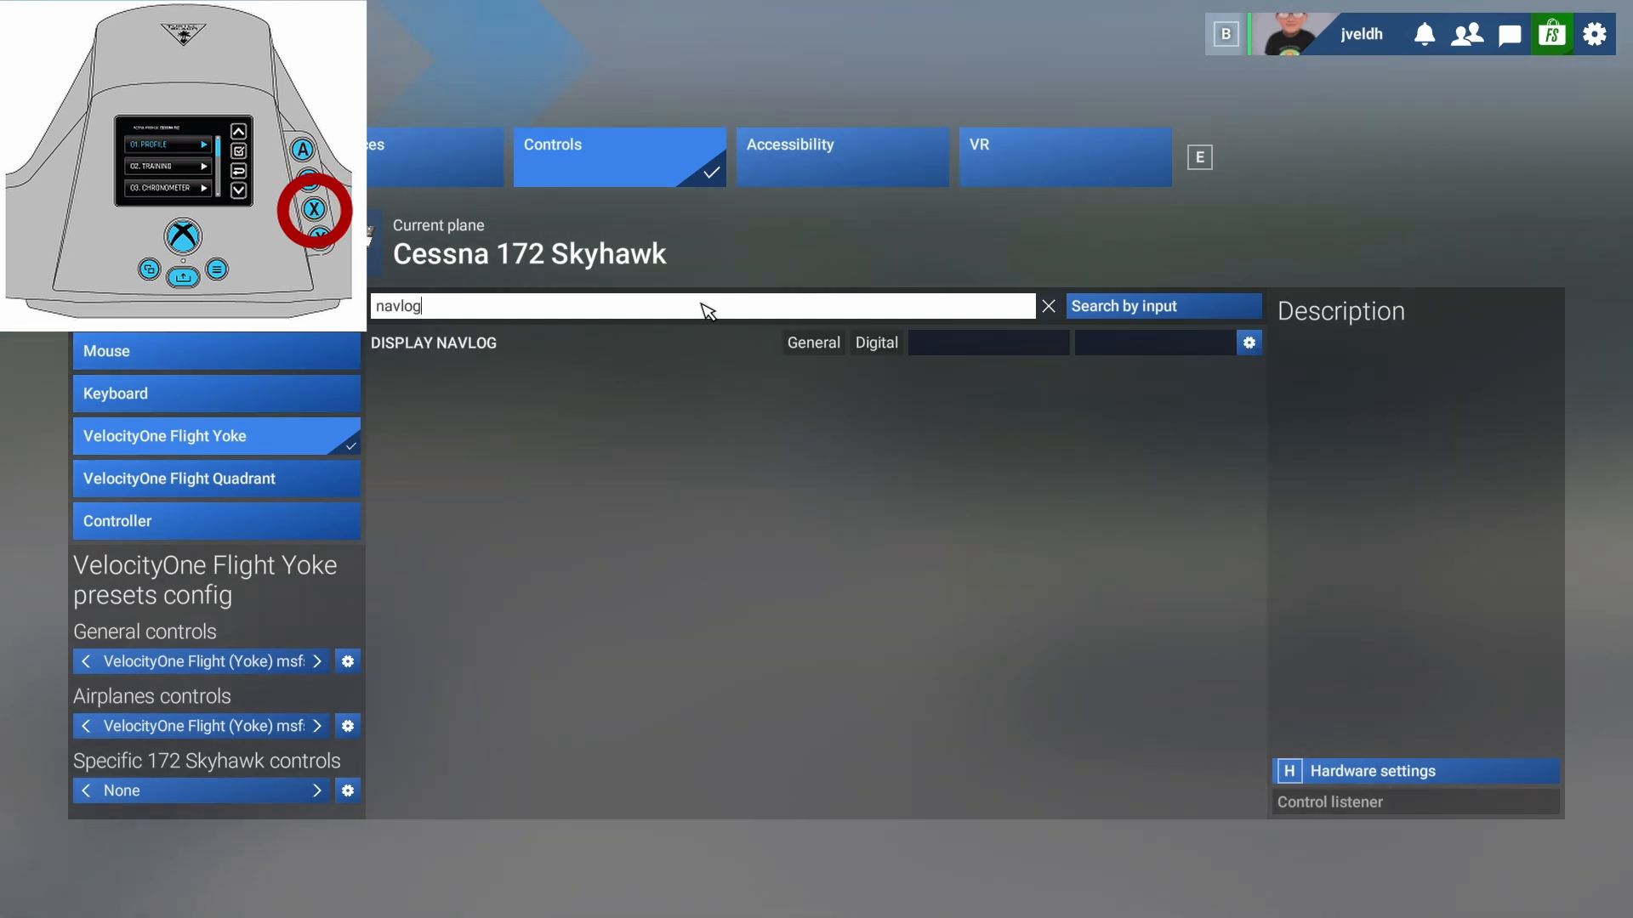
left_click(941, 346)
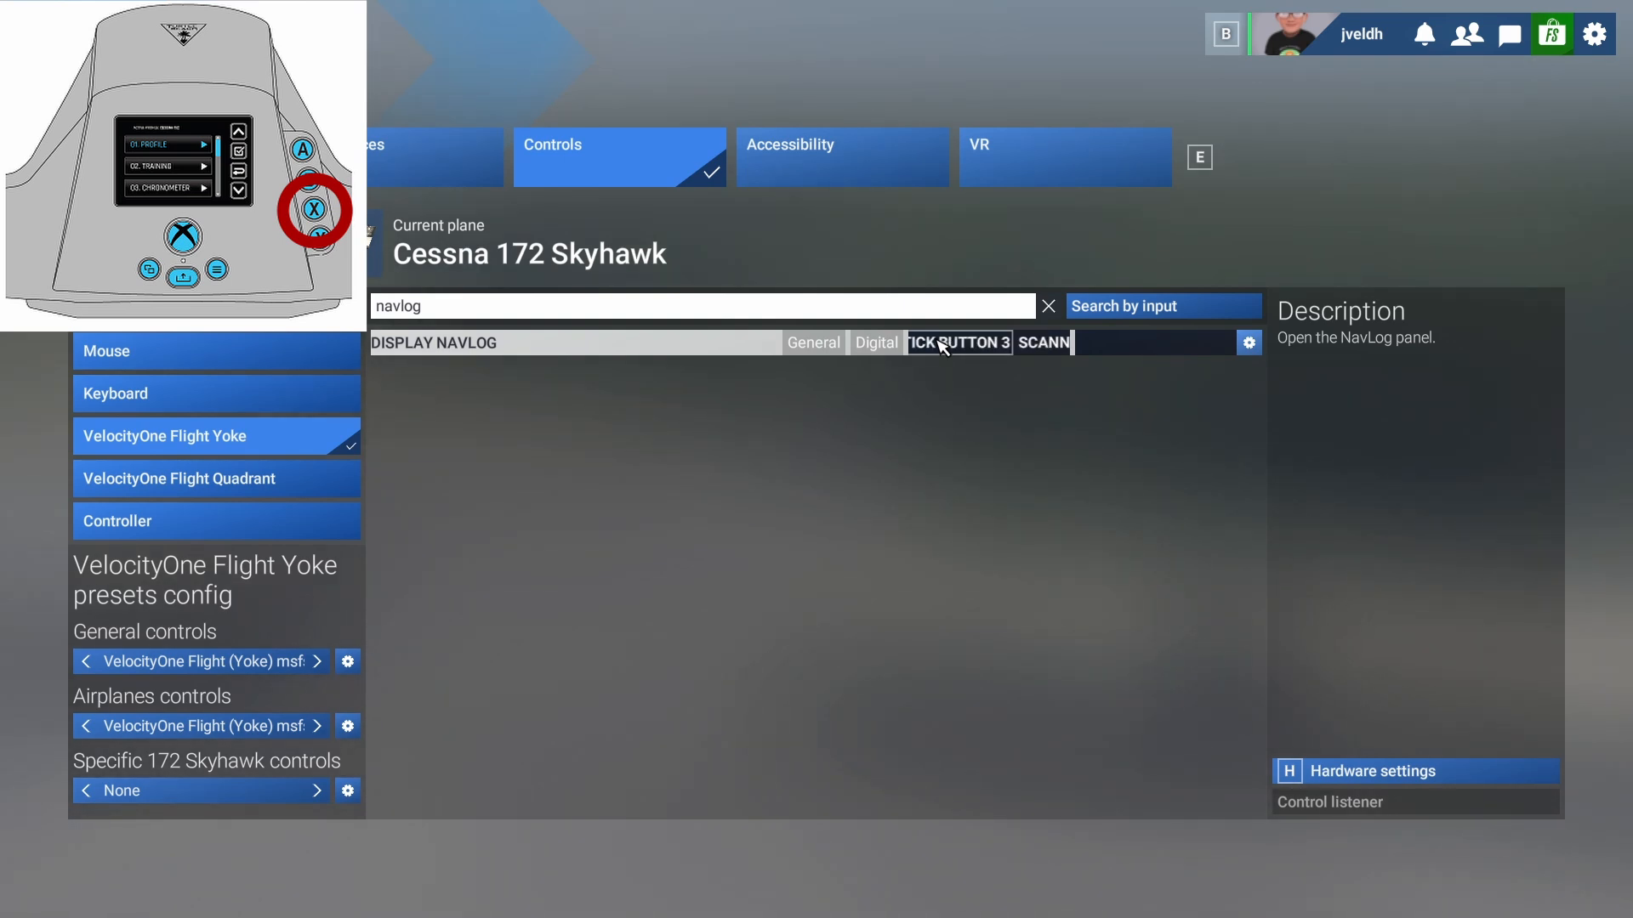
left_click(569, 308)
key("BackSpace")
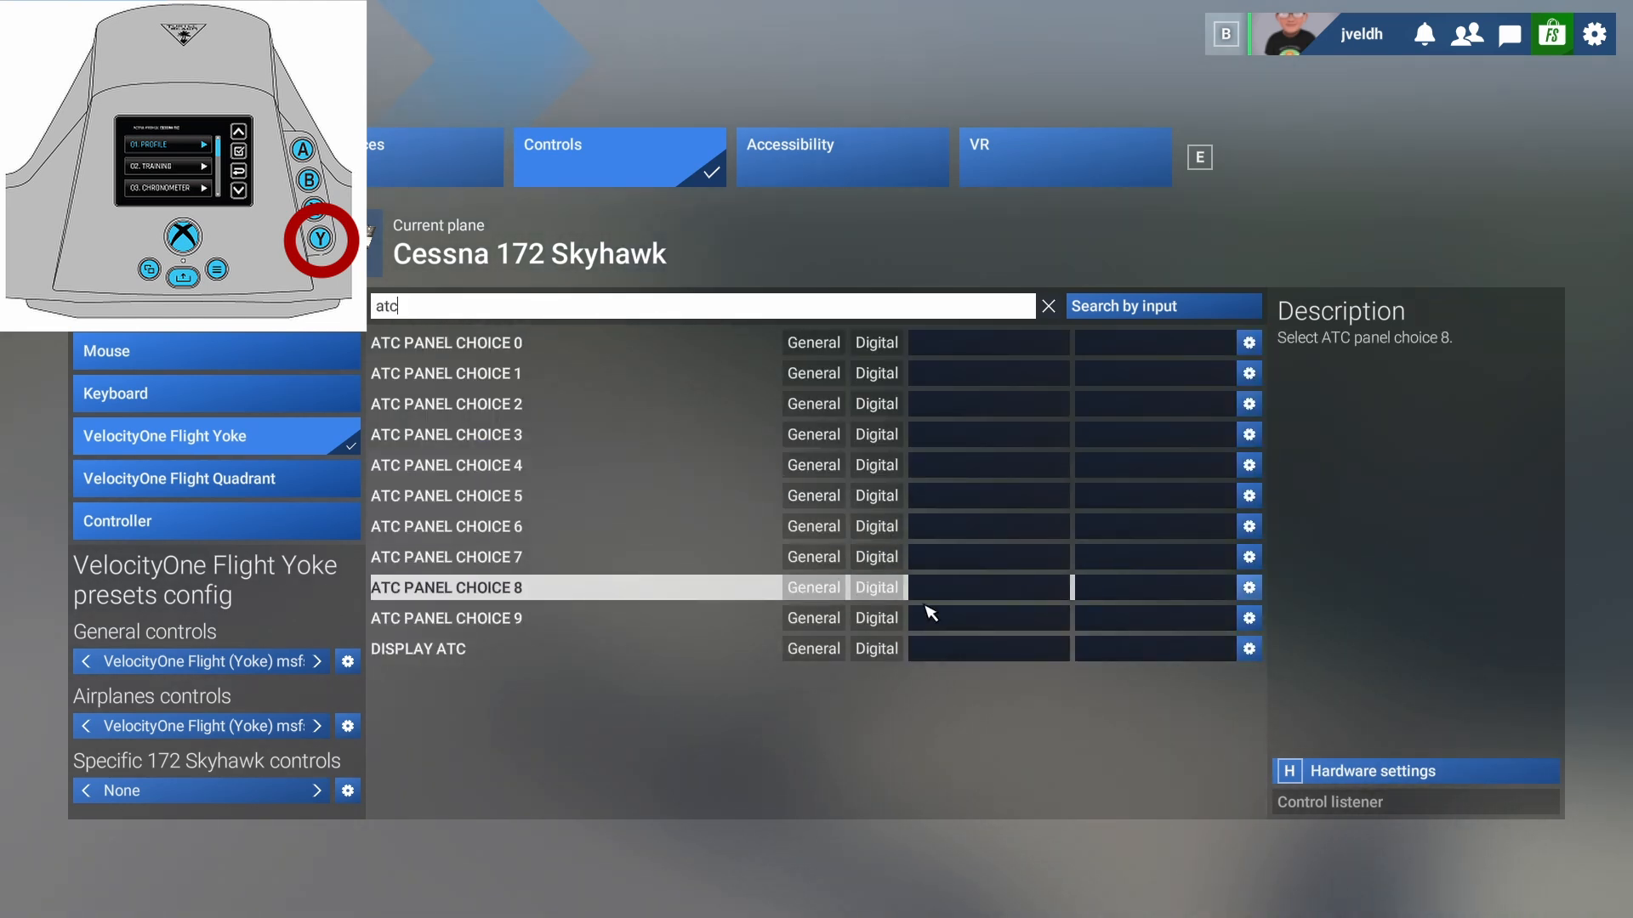
left_click(978, 650)
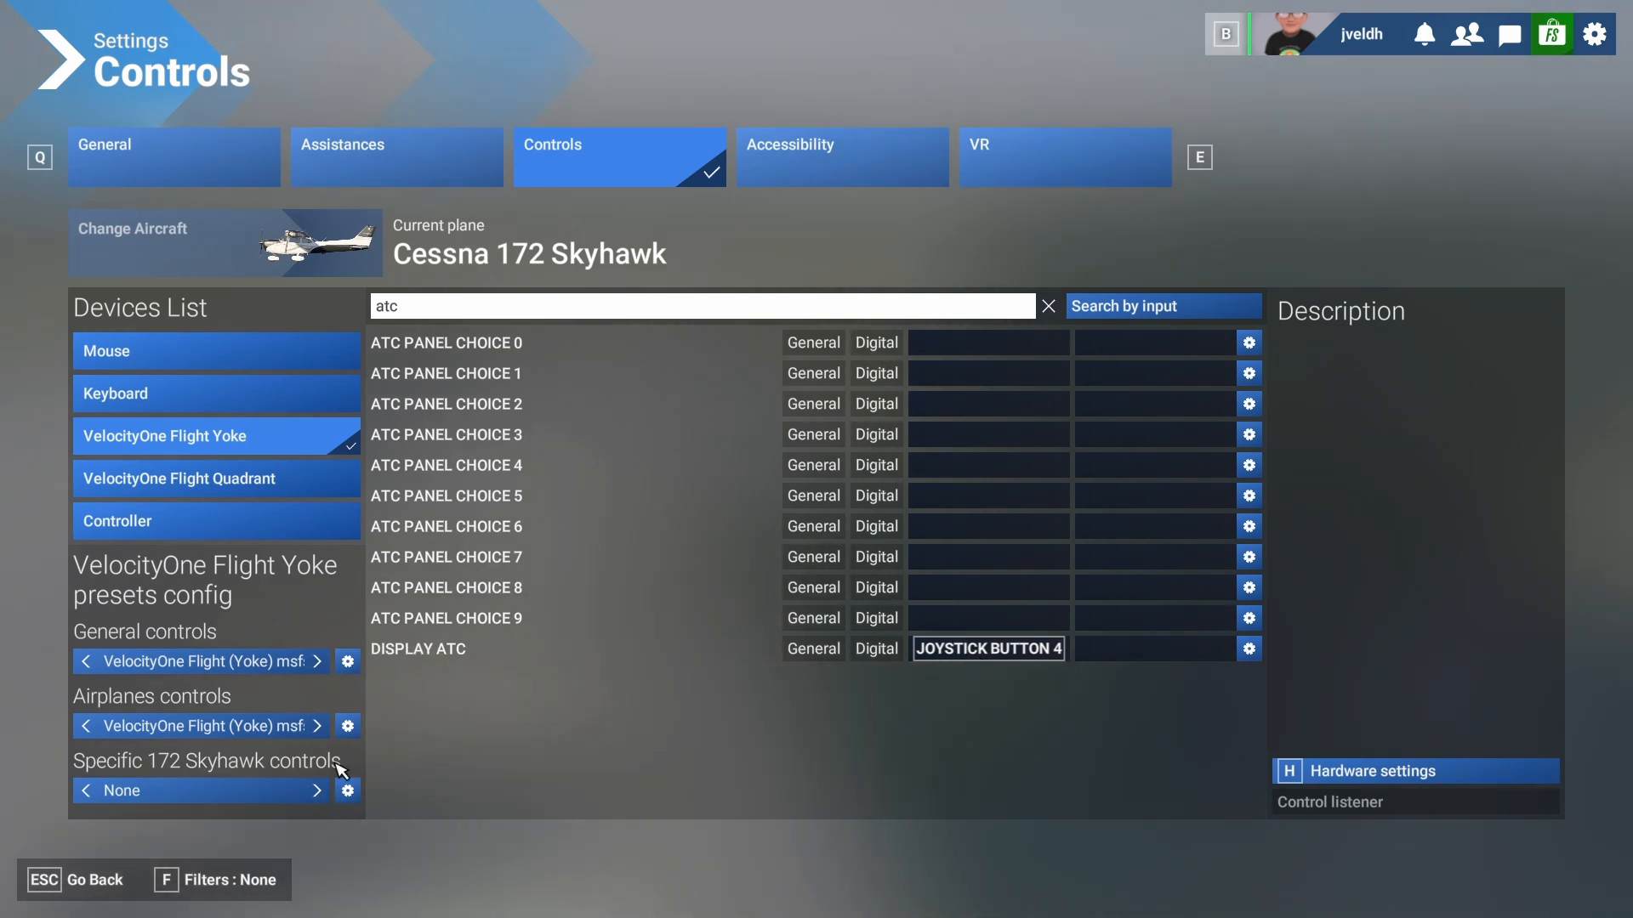
- Save the bindings, resume the flight, and test looking left, right and rearward in the cockpit
left_click(88, 881)
left_click(88, 880)
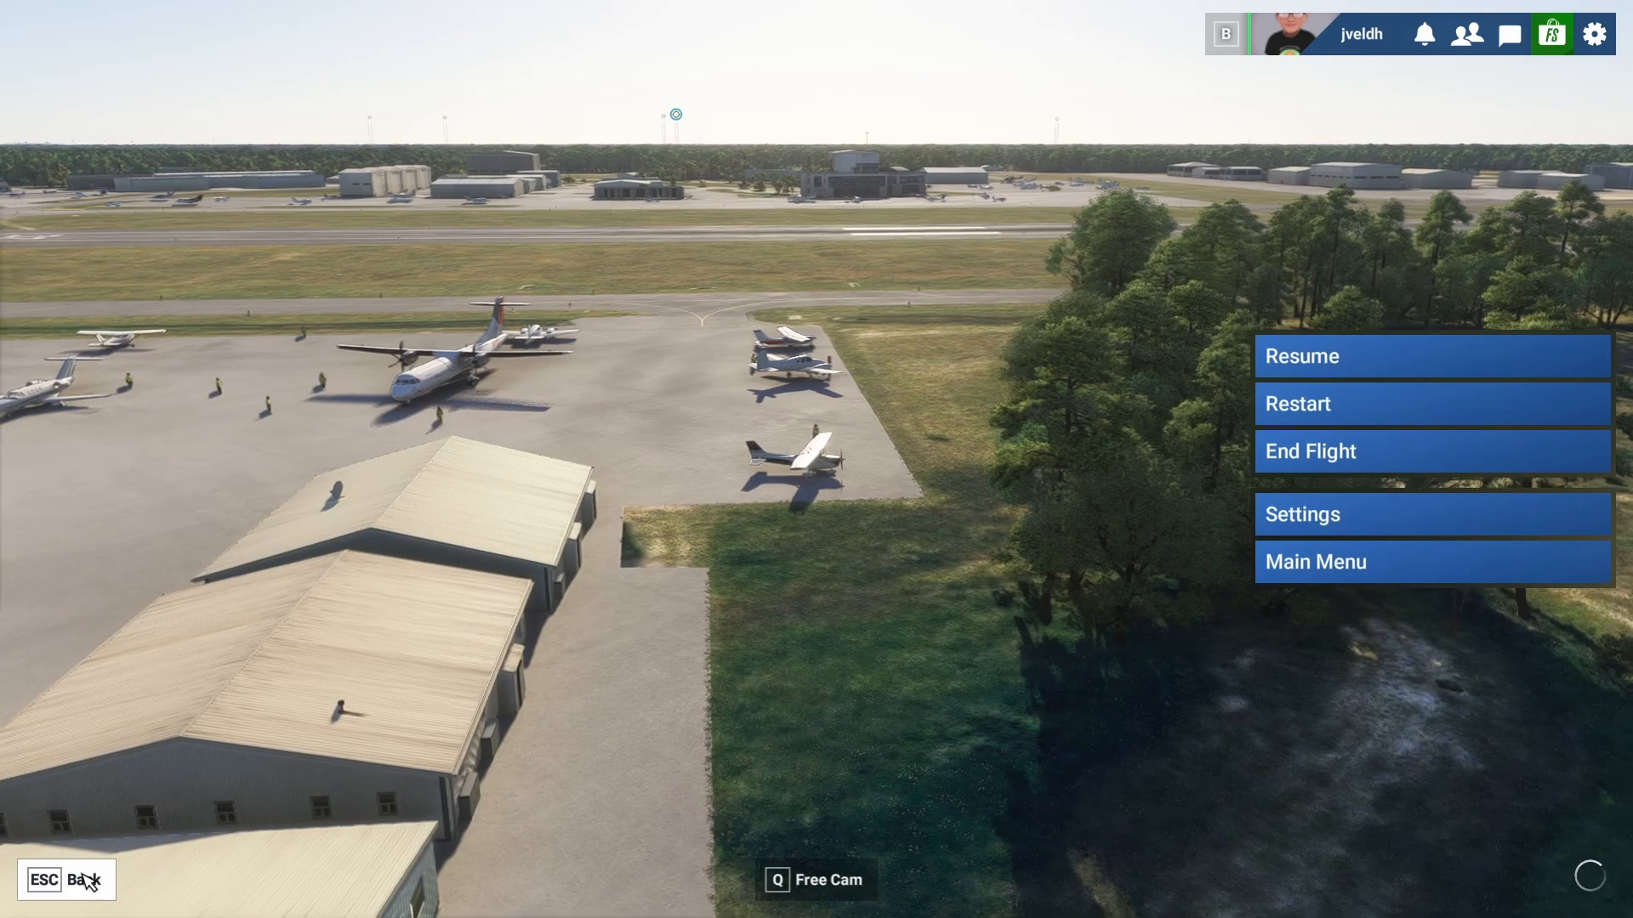
left_click(87, 880)
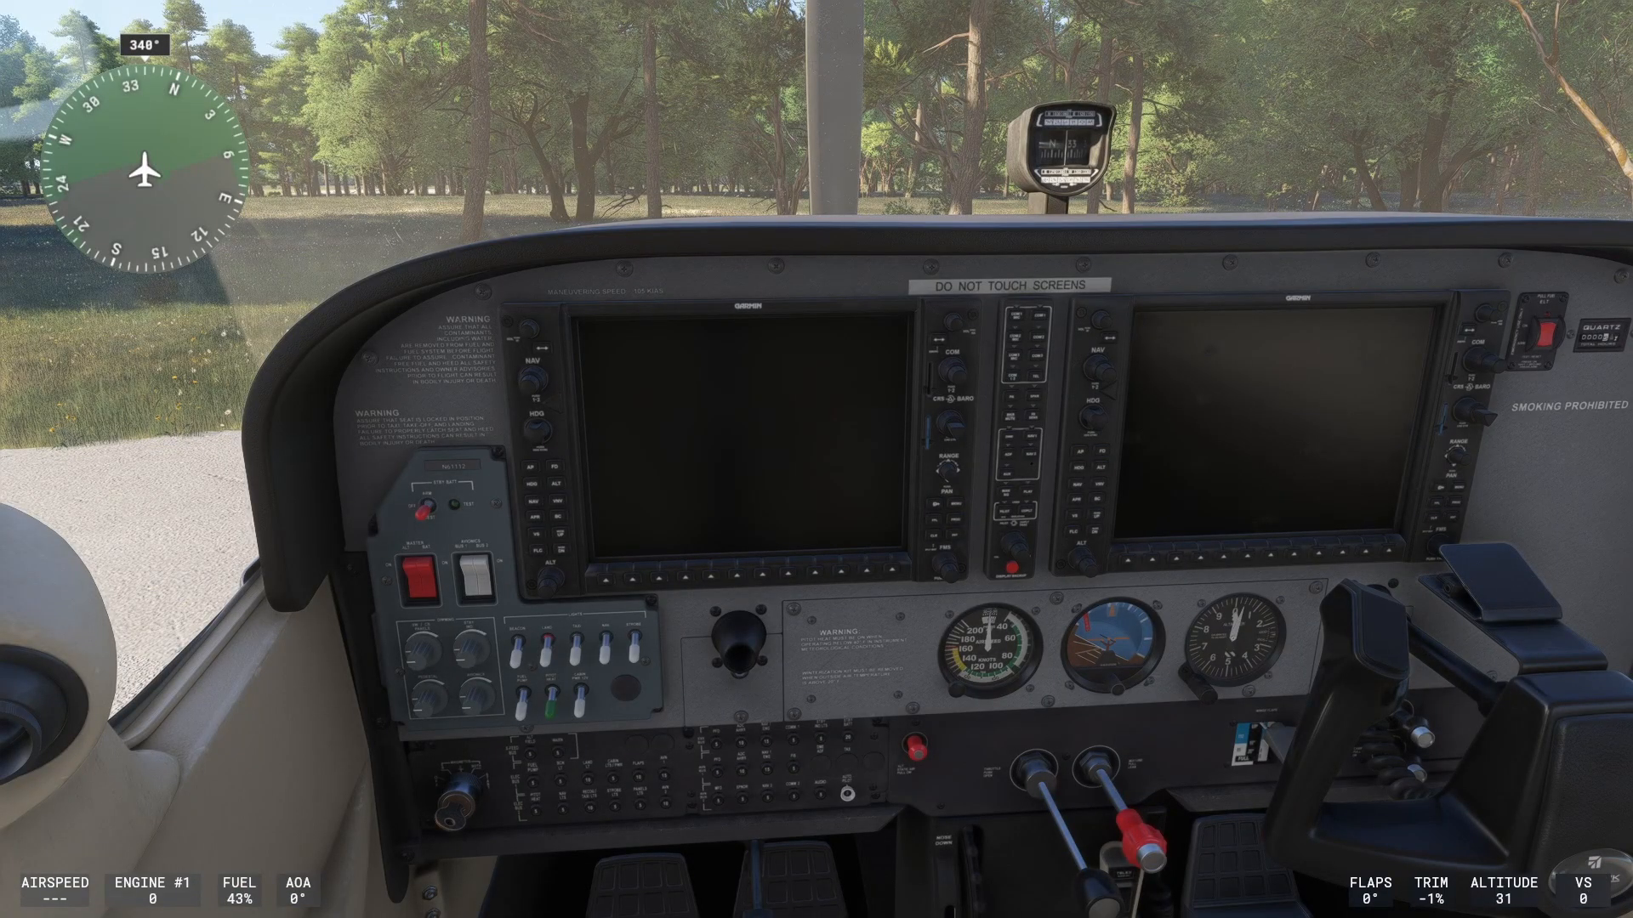
key("ctrl+Left")
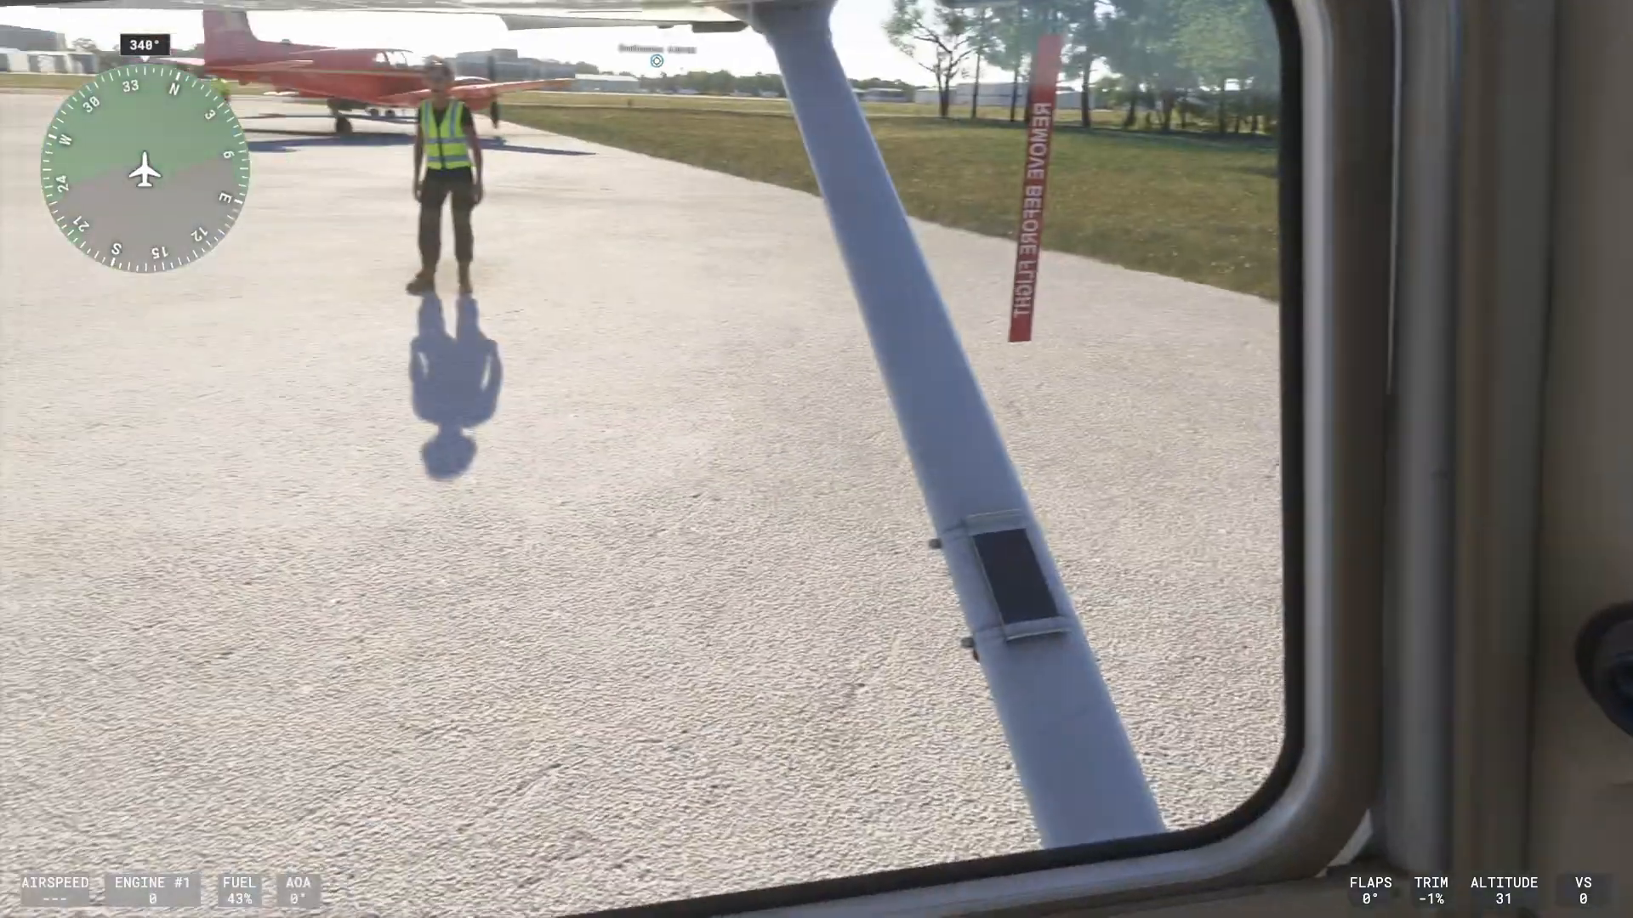
key("ctrl+Right")
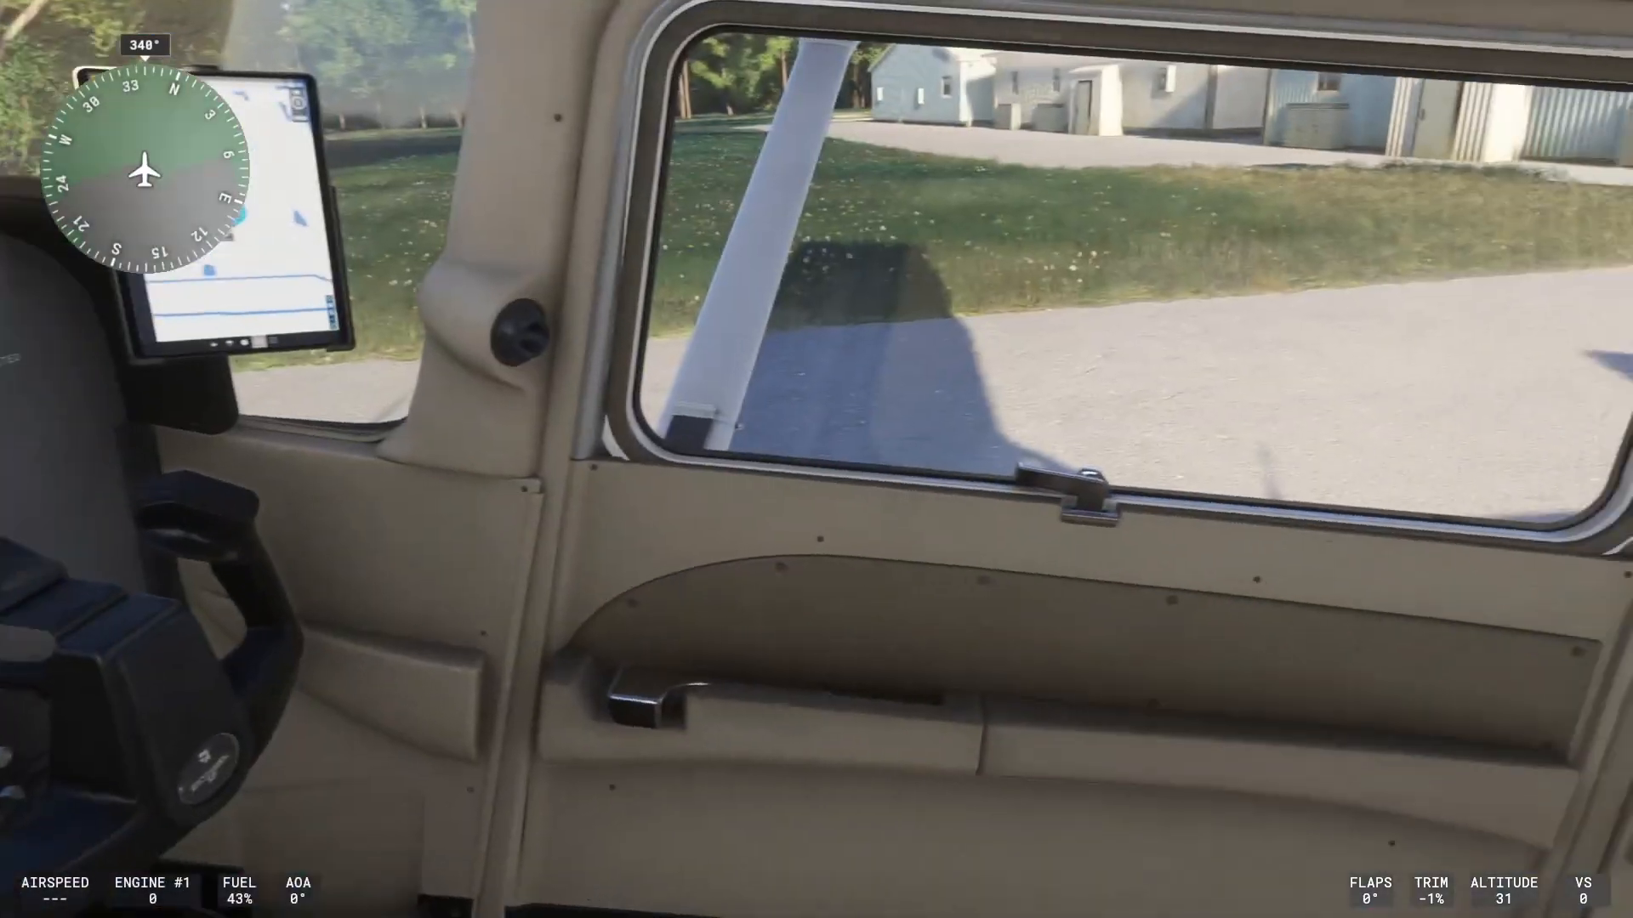
key("ctrl+Down")
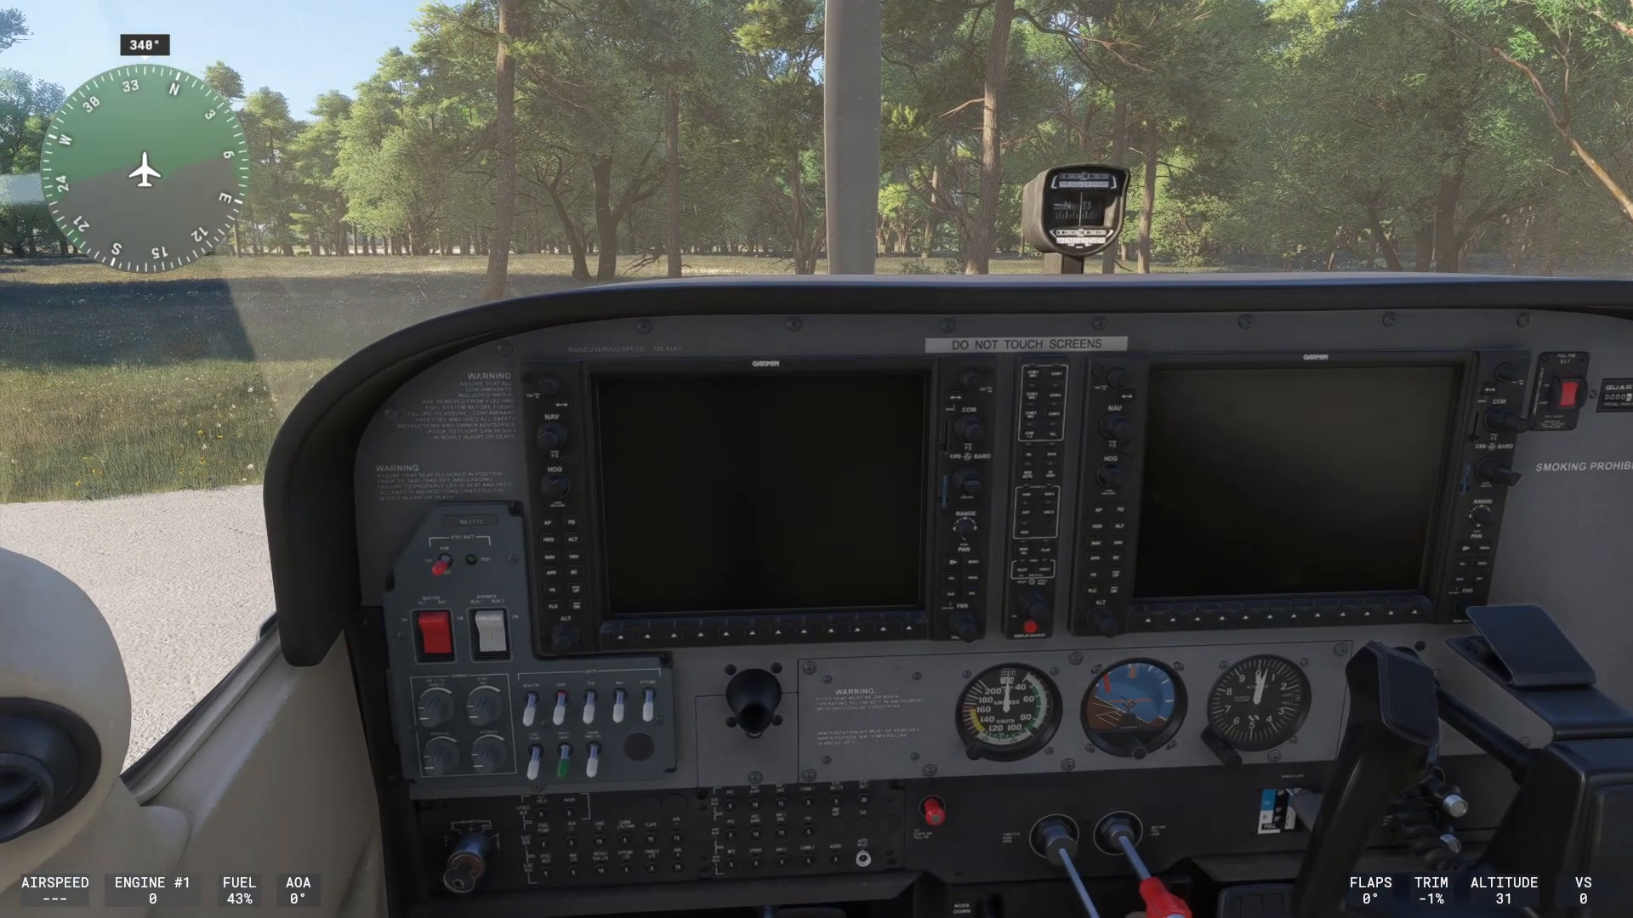
- Test the exterior chase camera's left, right, top and front views, return to cockpit, and pause
key("End")
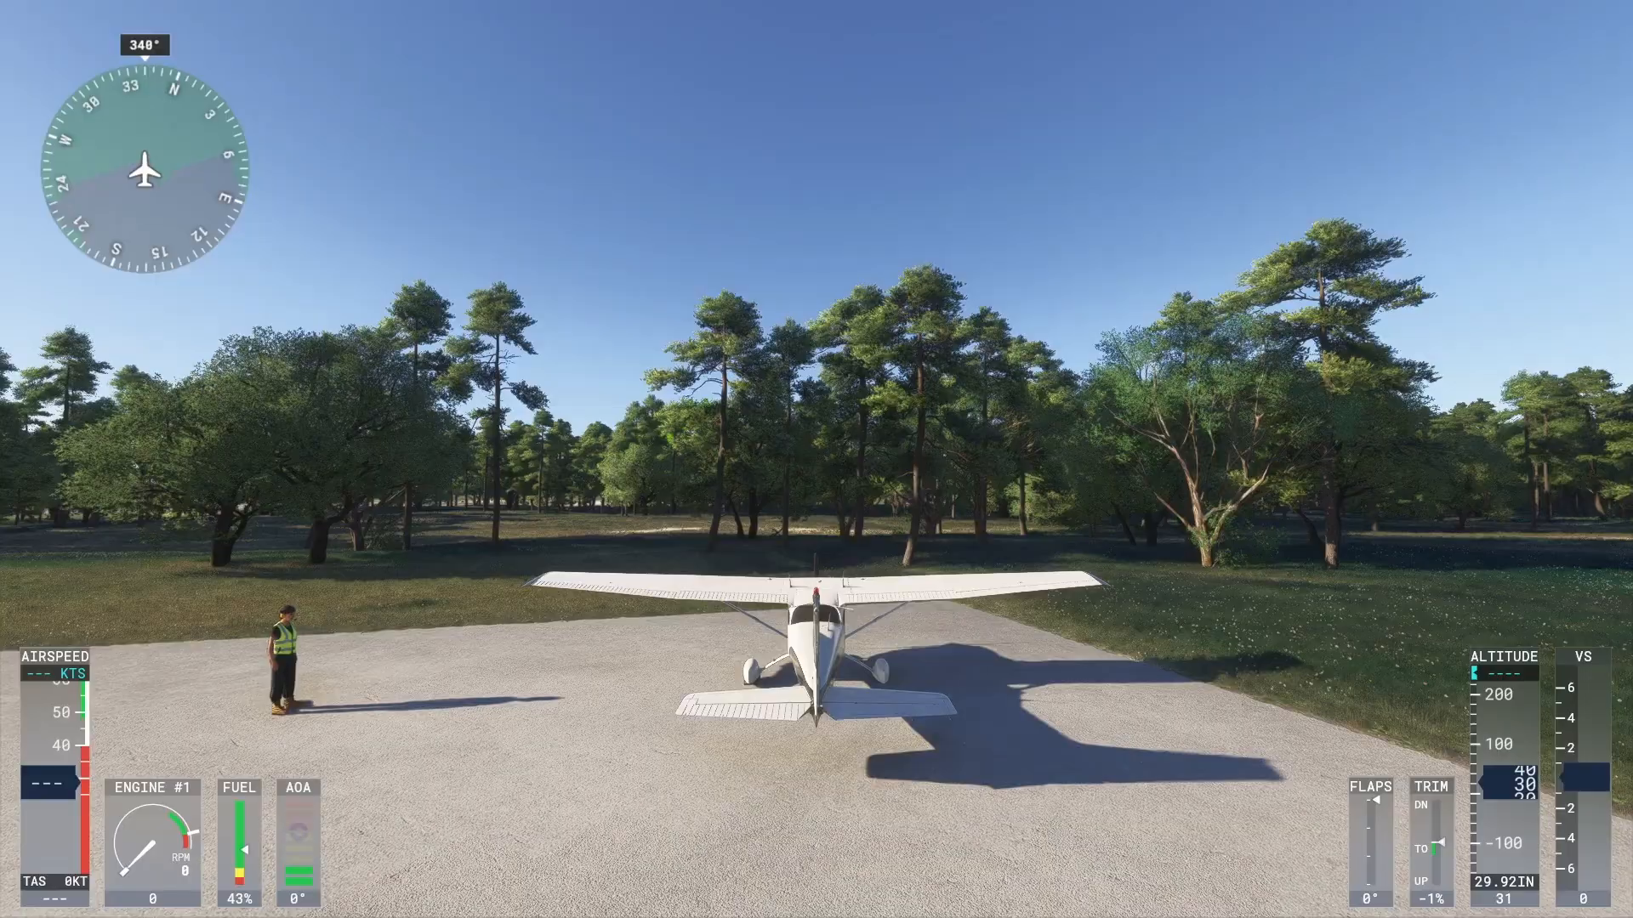
key("End")
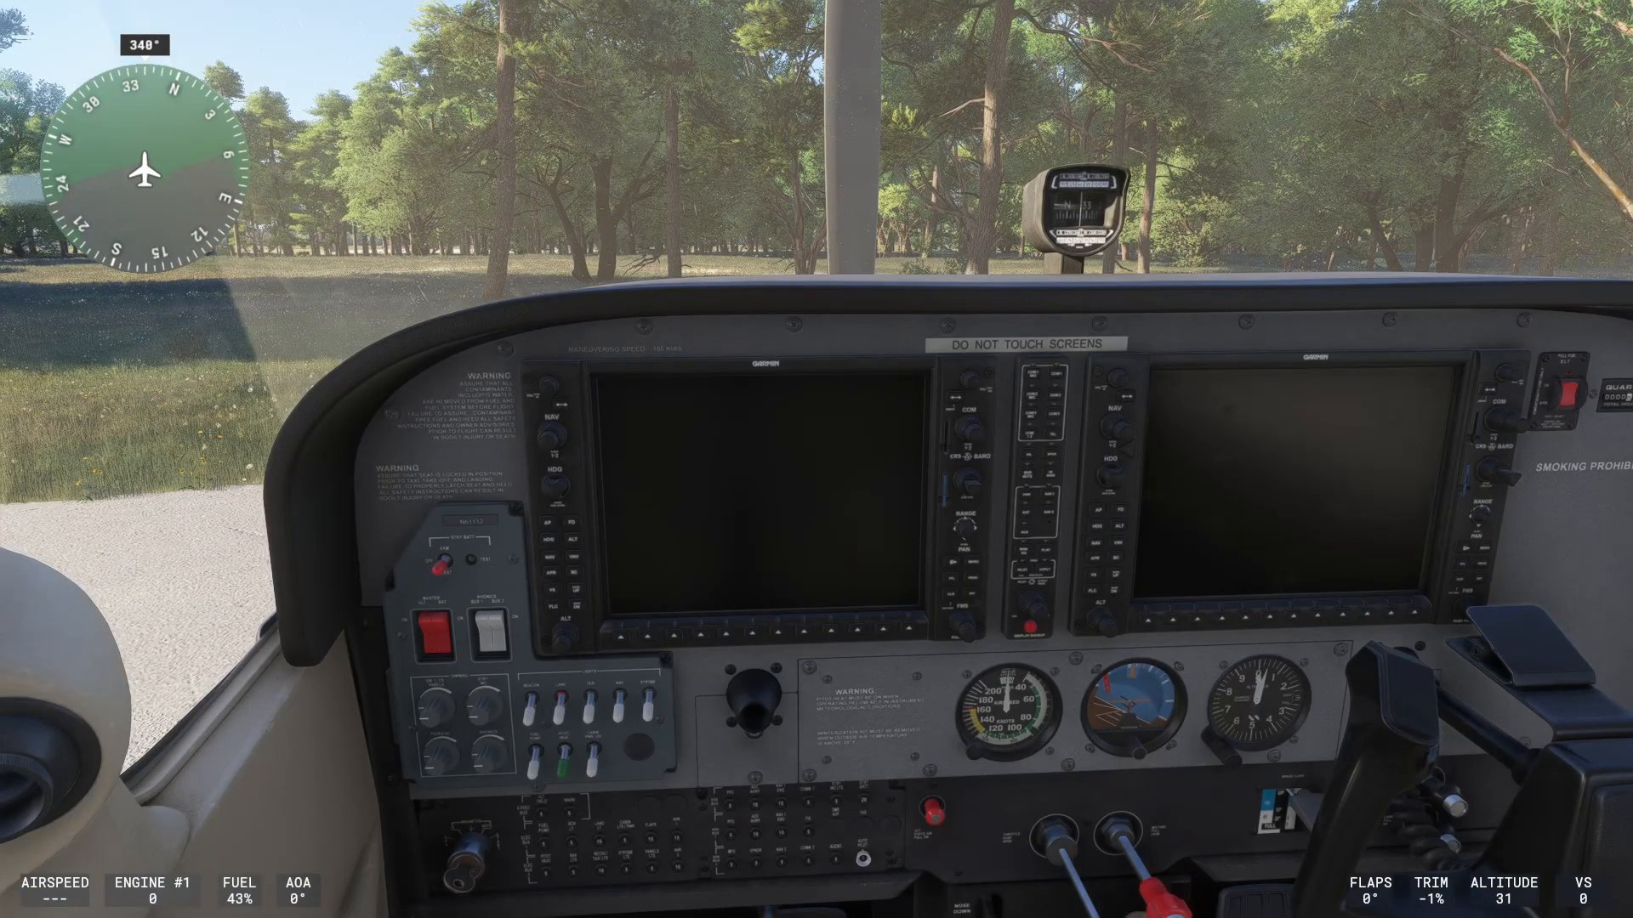
key("End")
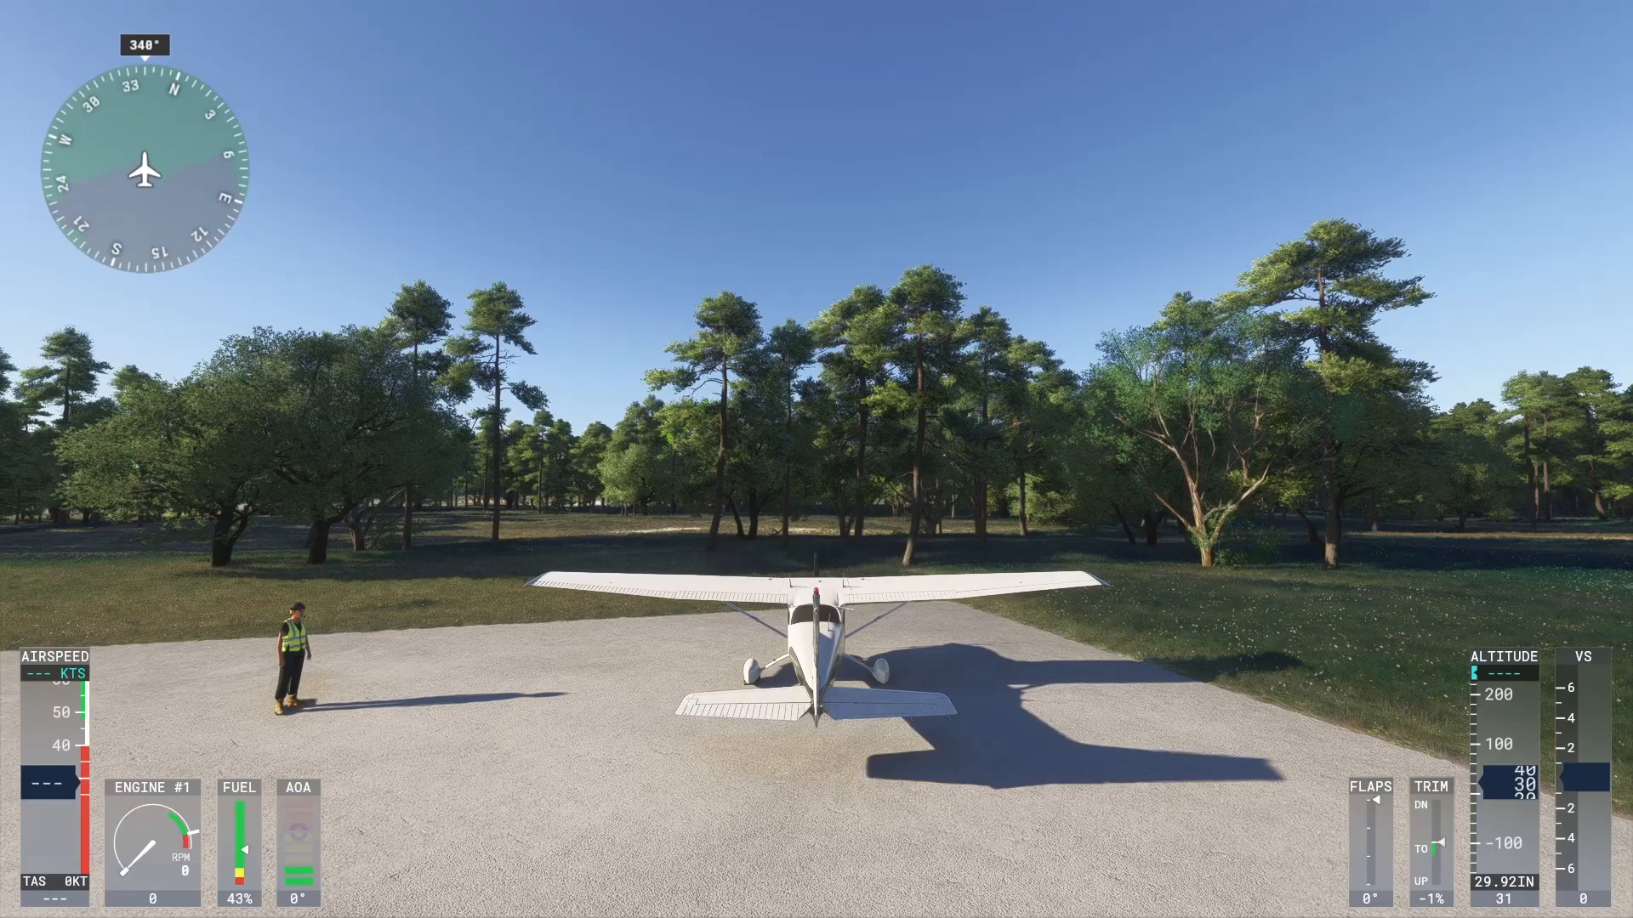
key("ctrl+Left")
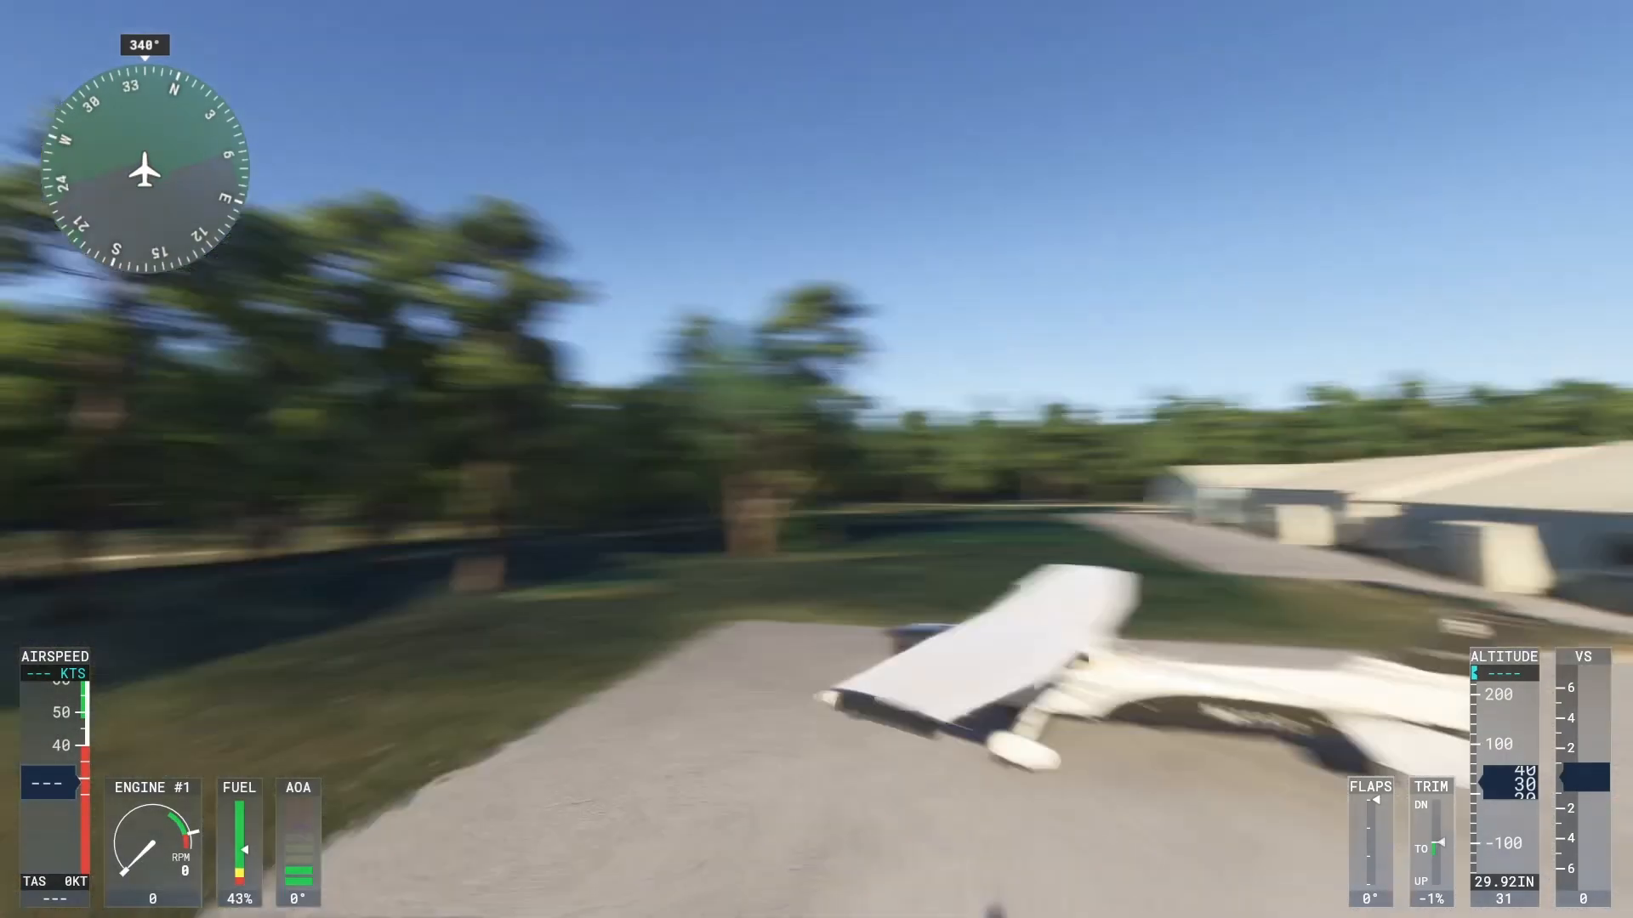
key("ctrl+Right")
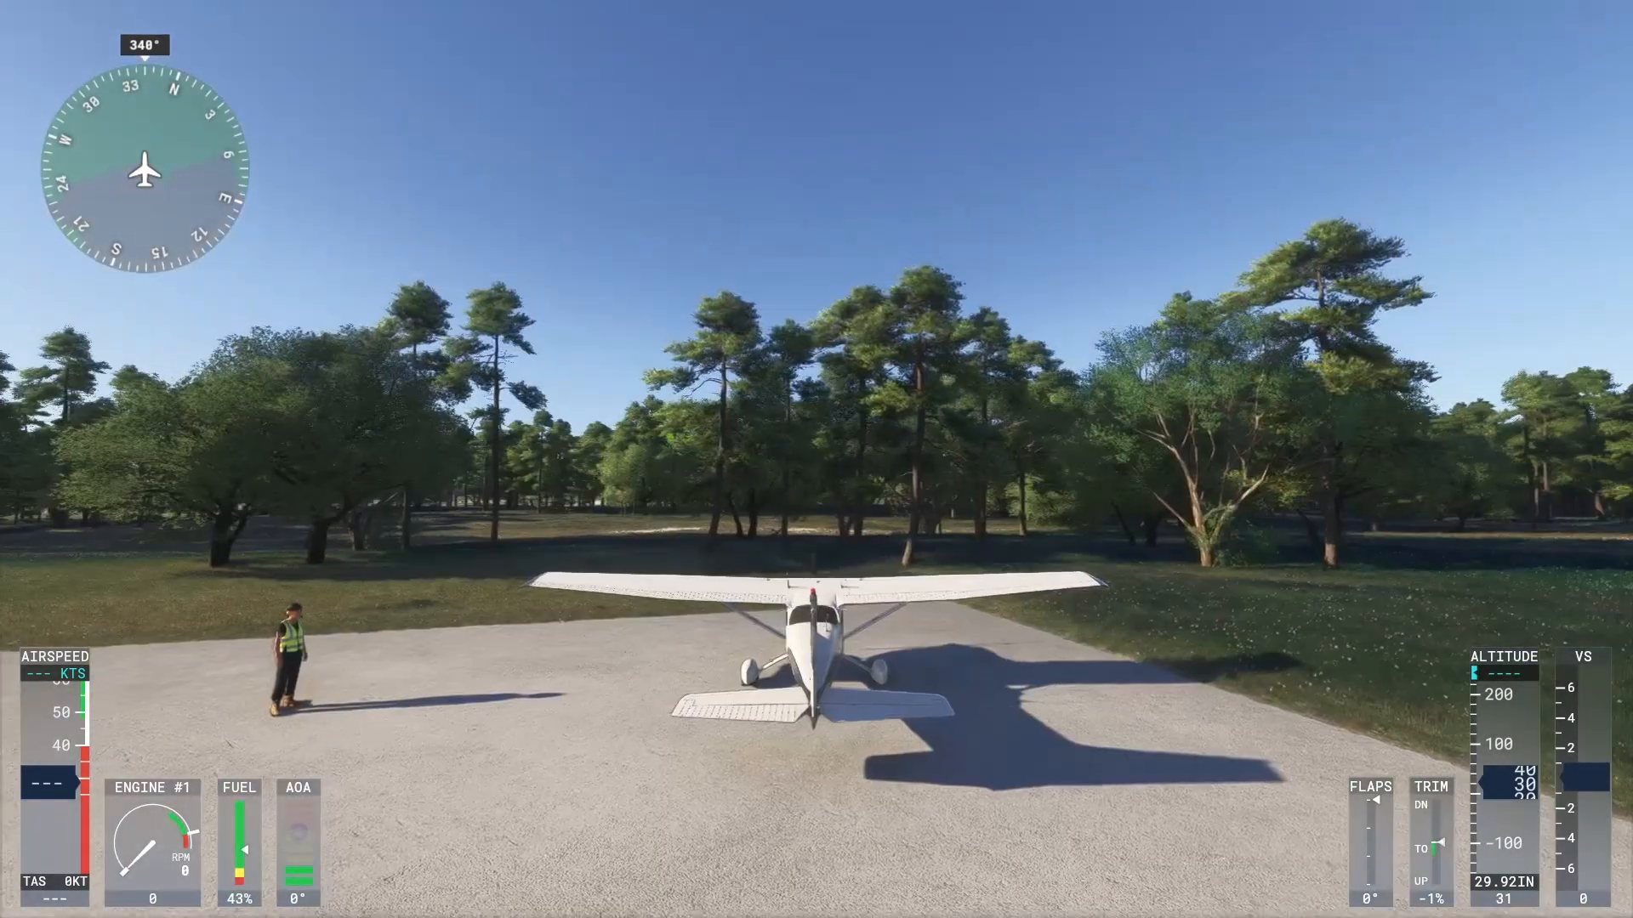
key("ctrl+Up")
key("ctrl+Down")
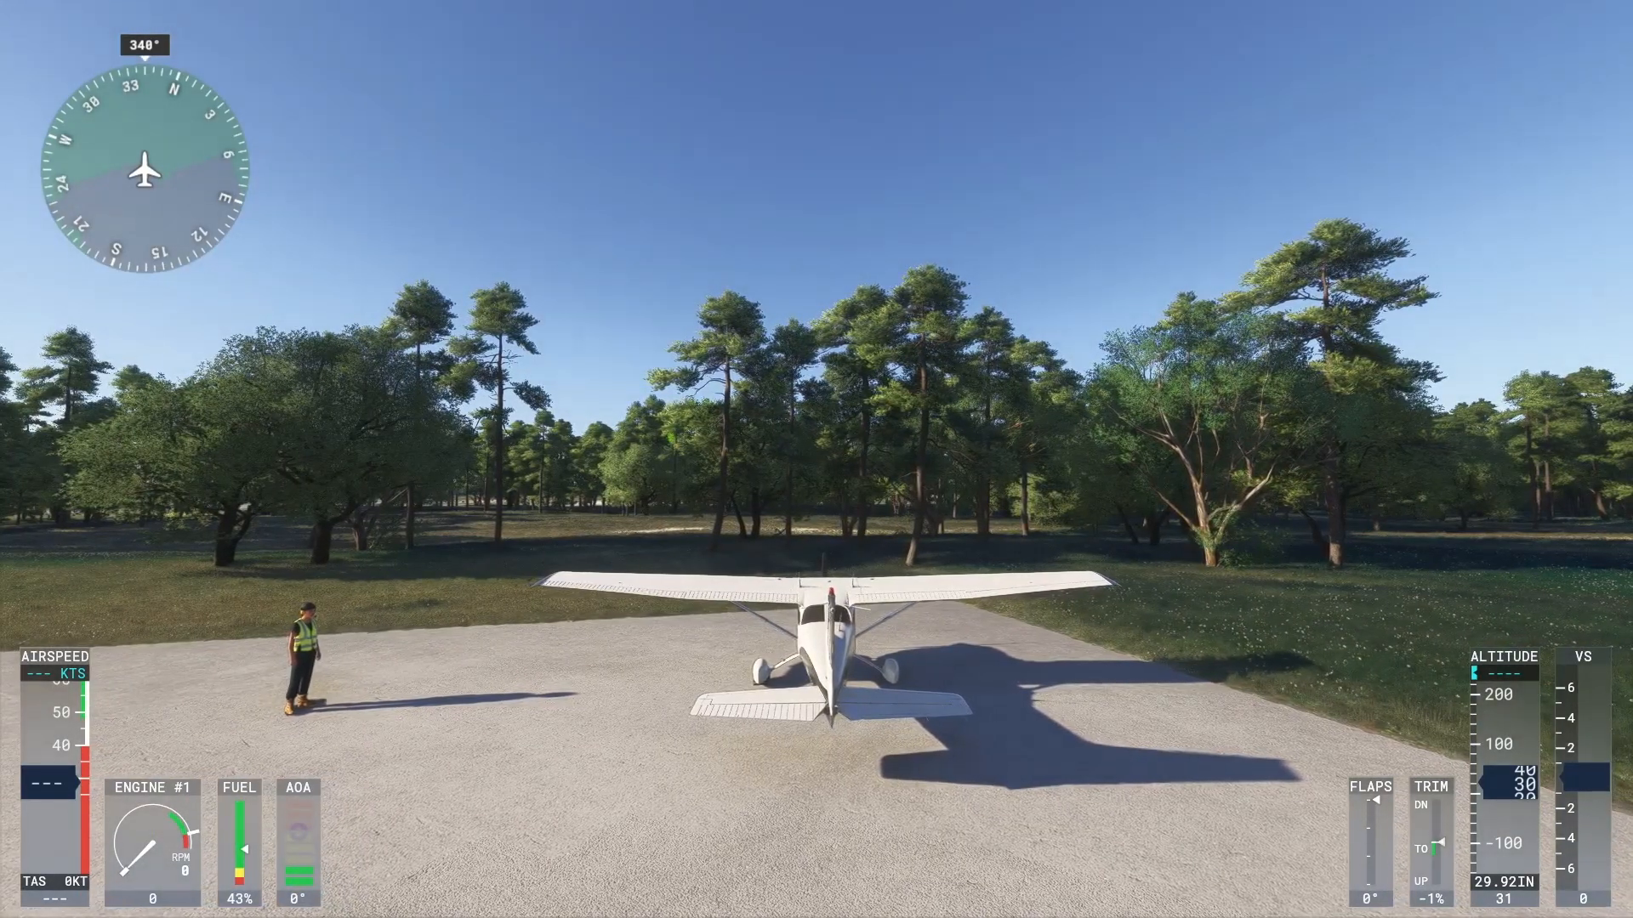
key("End")
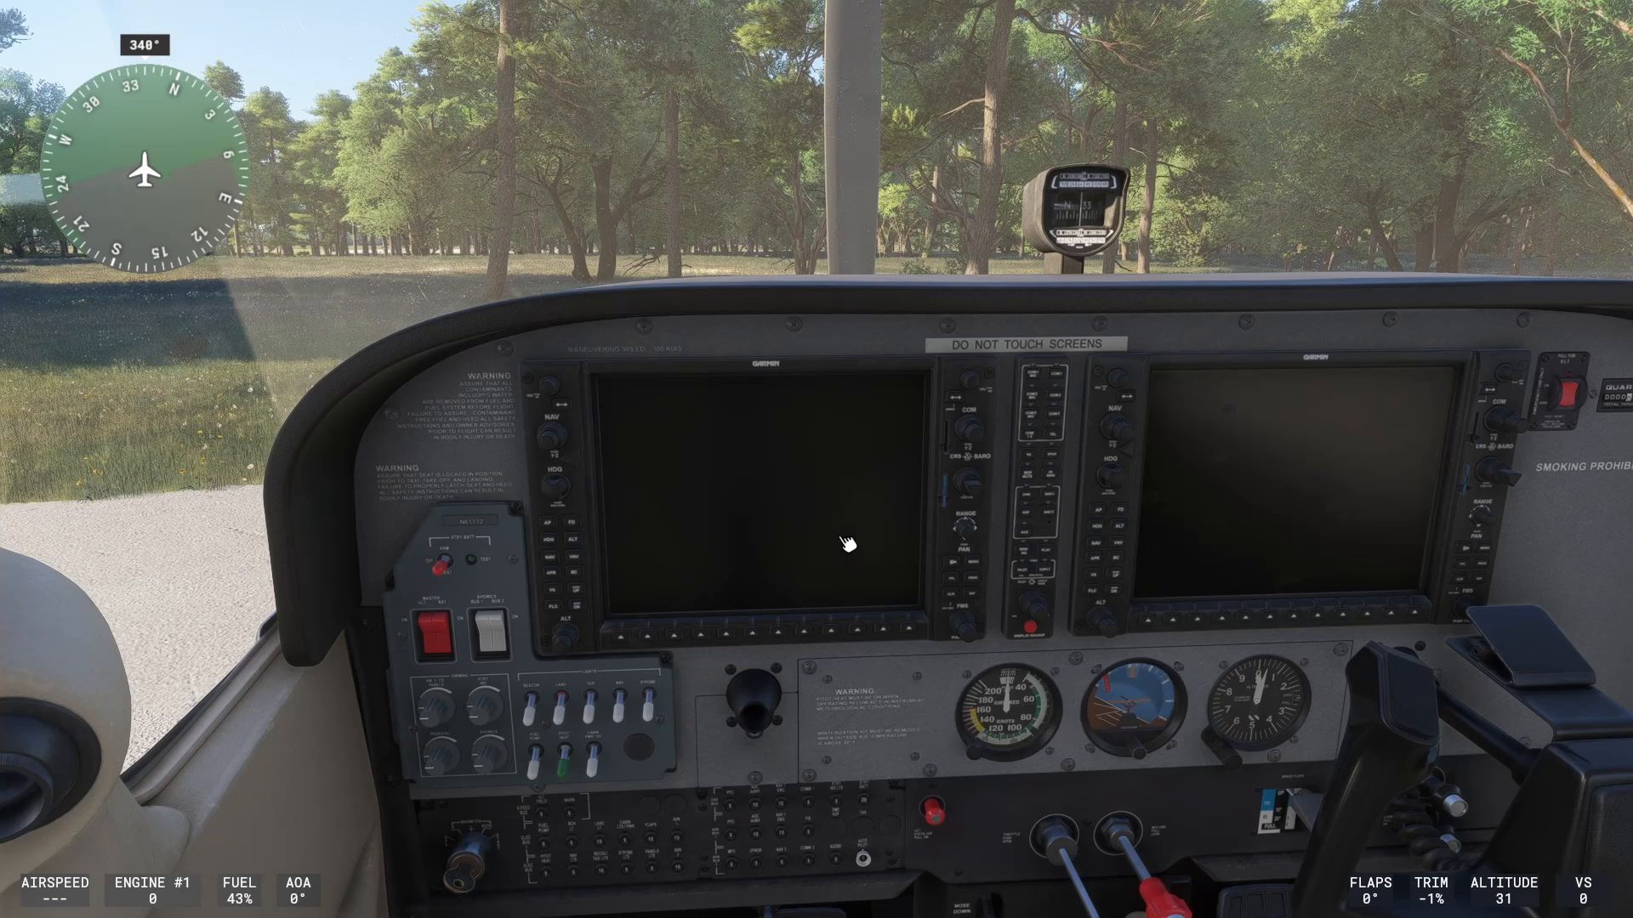
key("Escape")
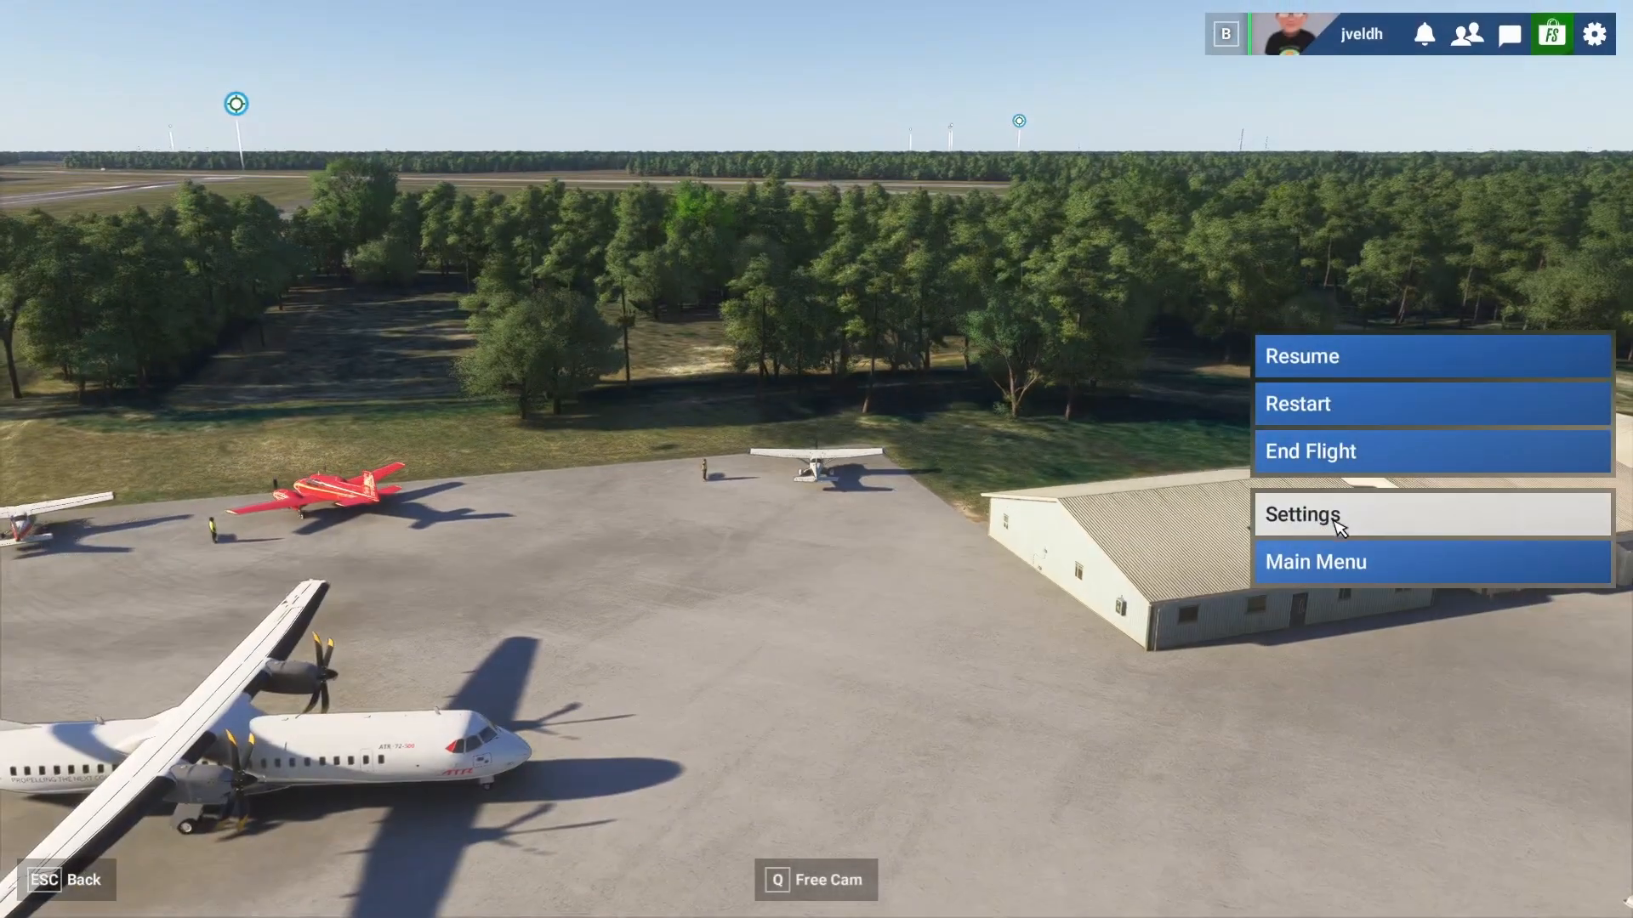
- Search 'instr' in Controls, bind Previous/Next Instrument View to buttons 15 and 13, and save
left_click(1310, 519)
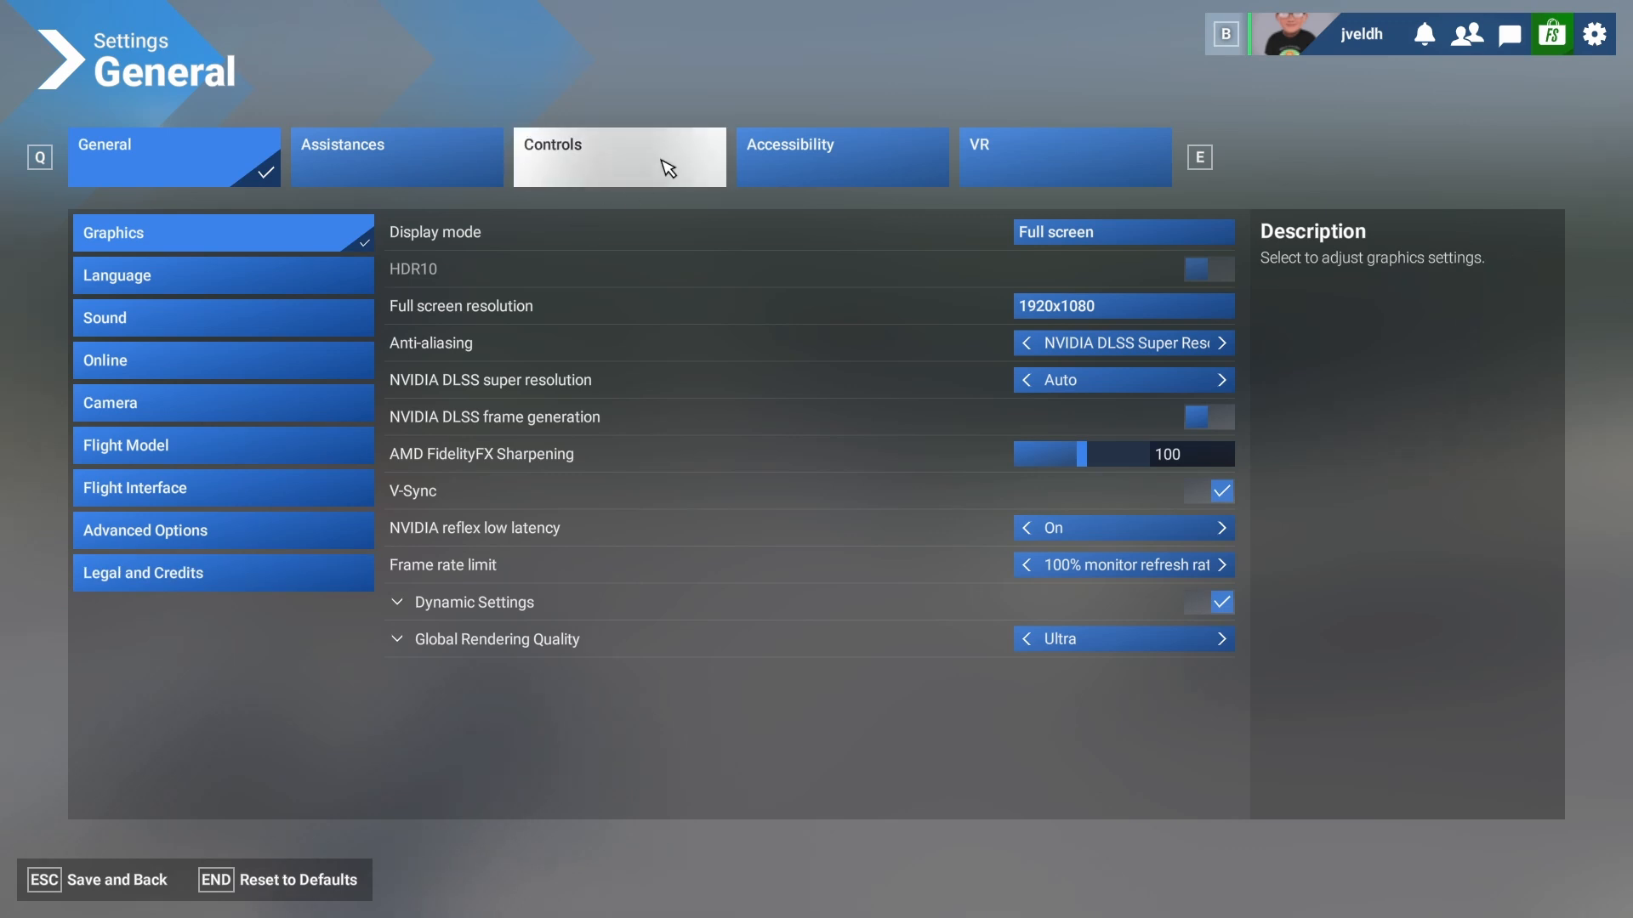
left_click(605, 170)
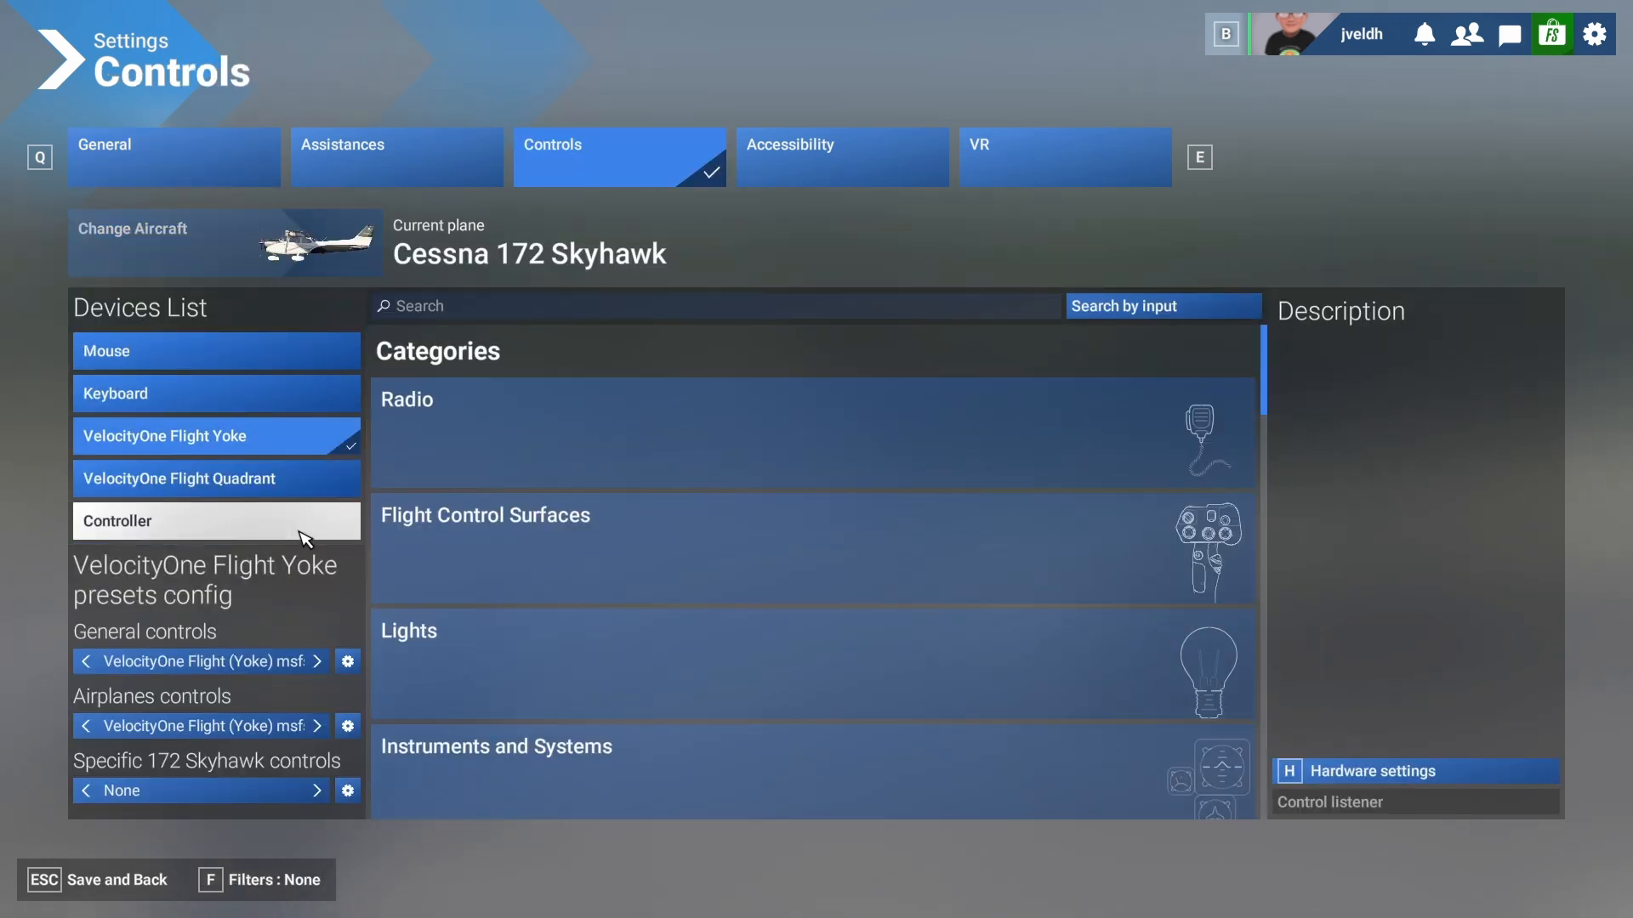
left_click(460, 308)
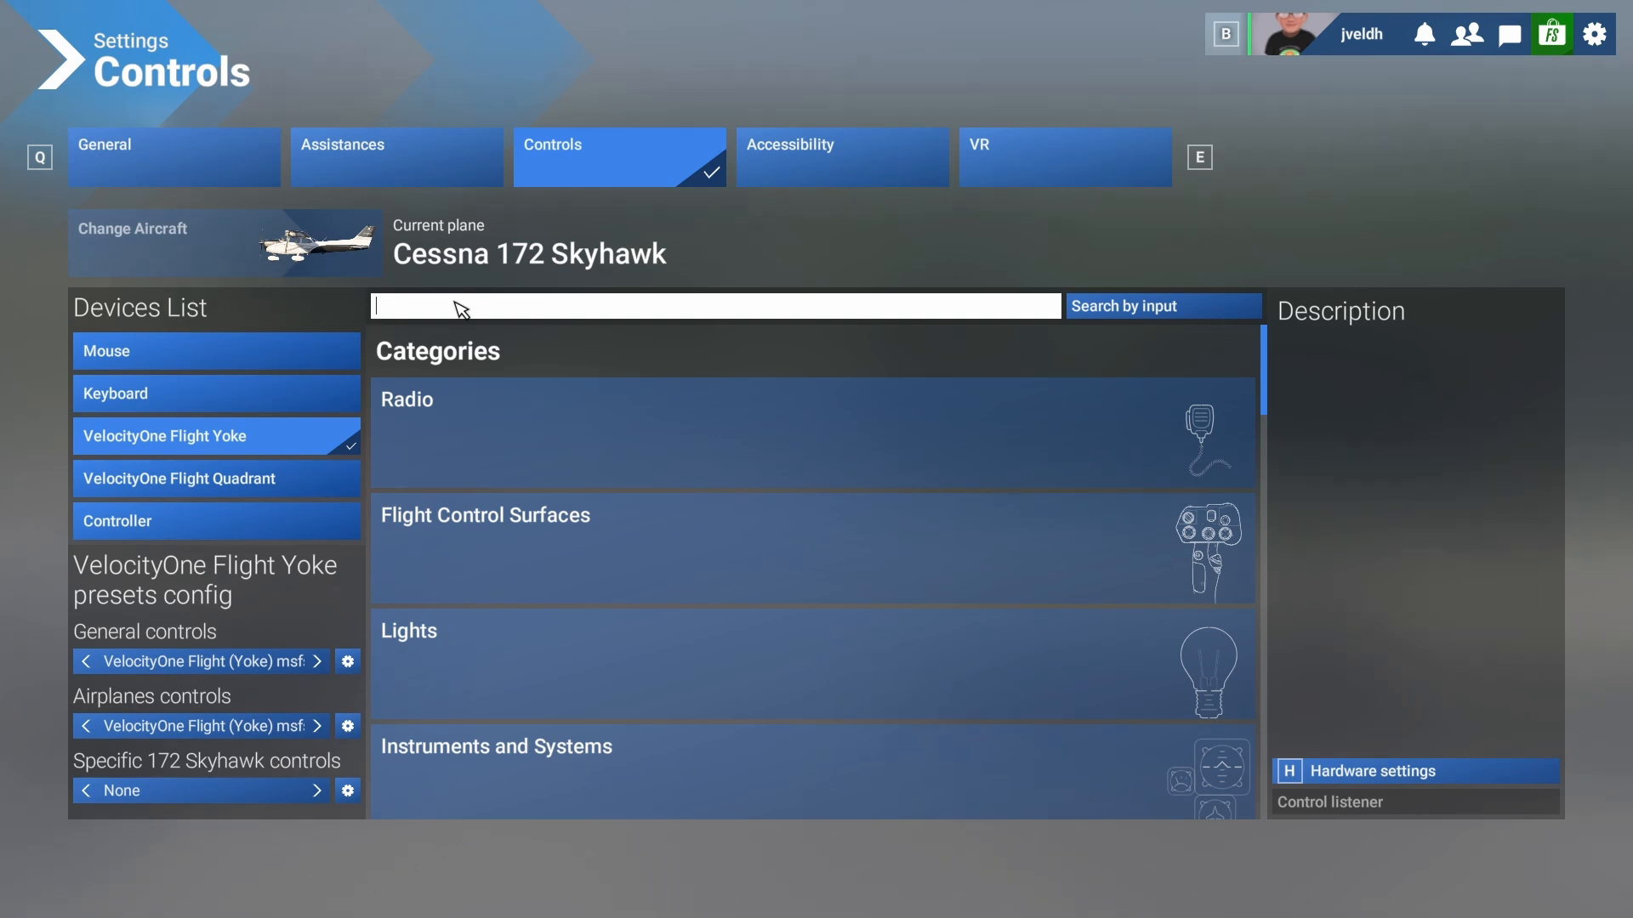
type("instr")
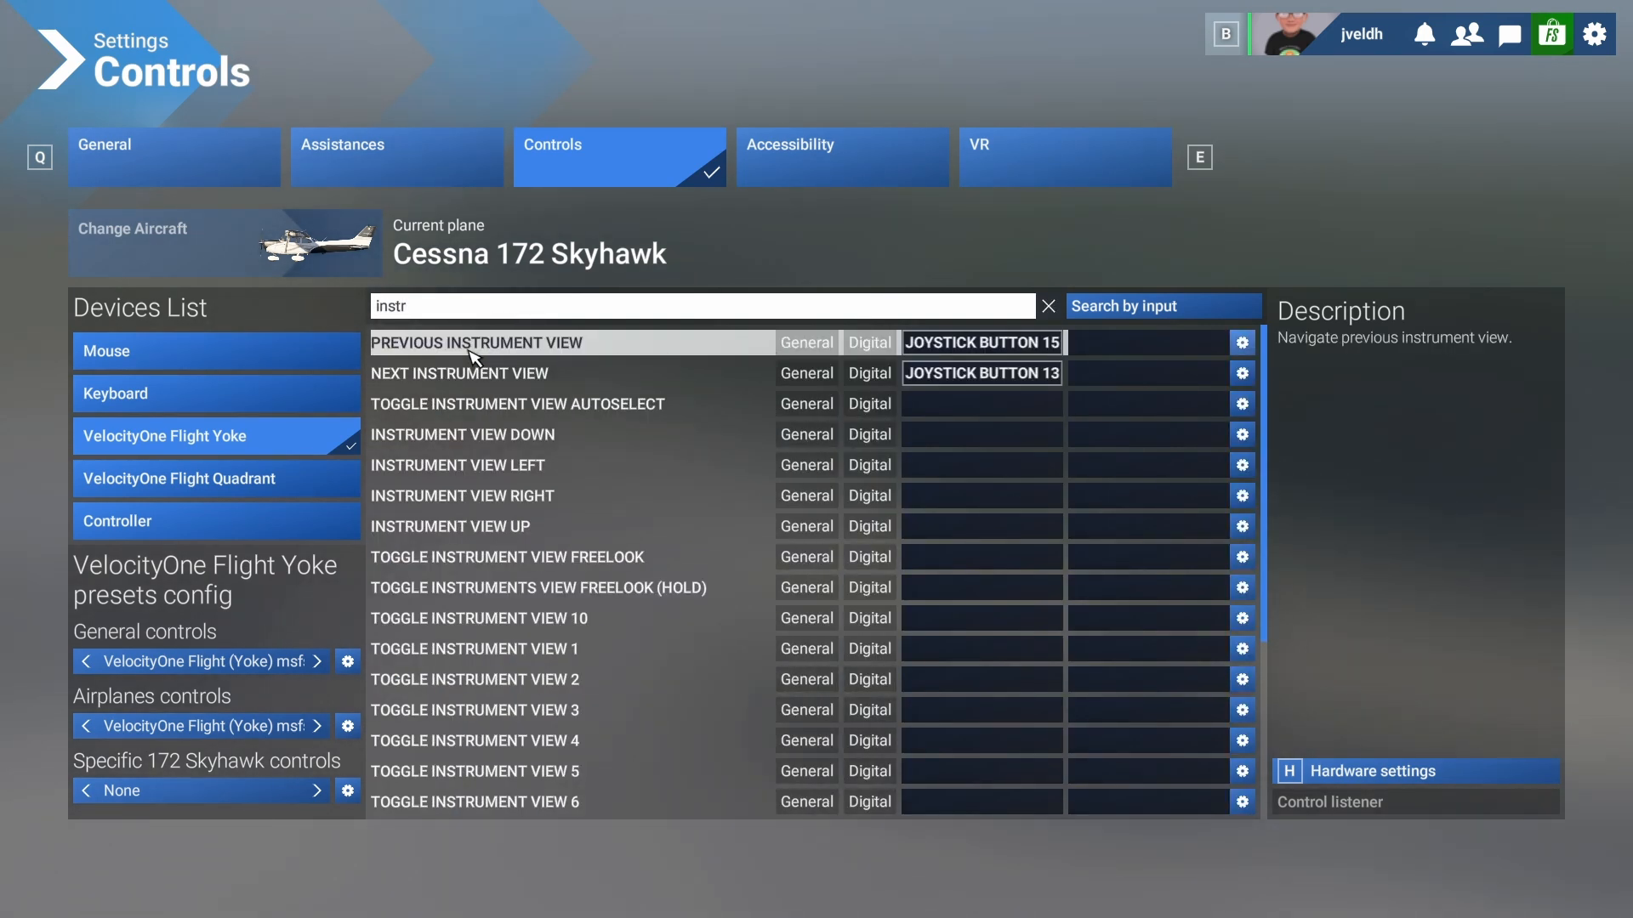
left_click(990, 342)
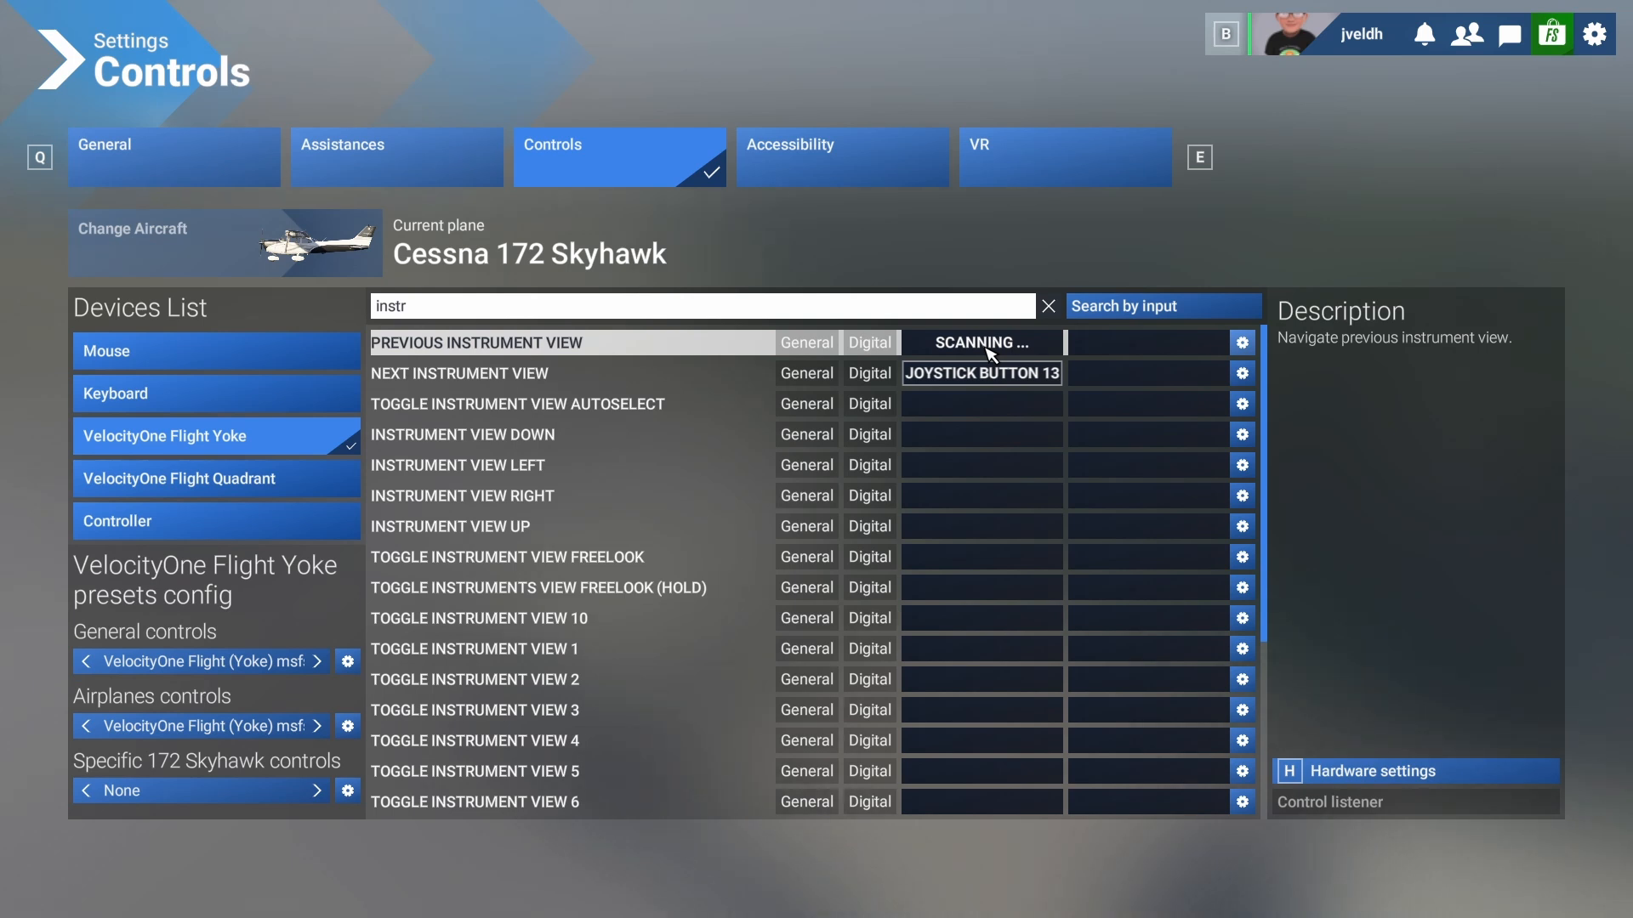
left_click(985, 374)
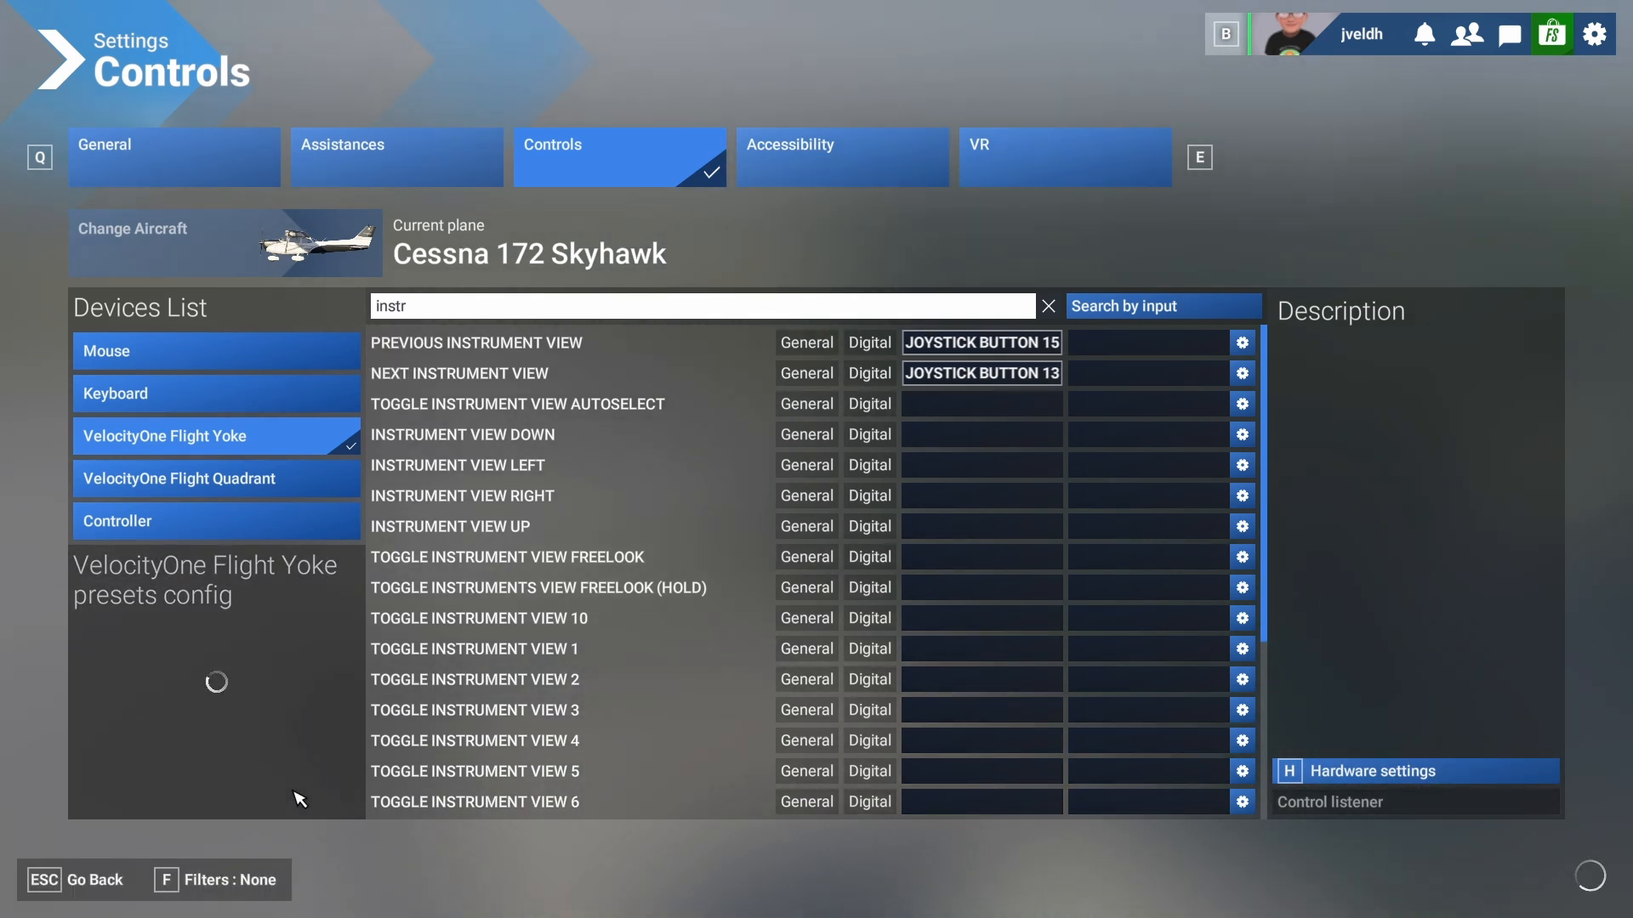
left_click(84, 888)
- Resume, tilt the view toward the panel, step through several instrument views, then pause again
key("Escape")
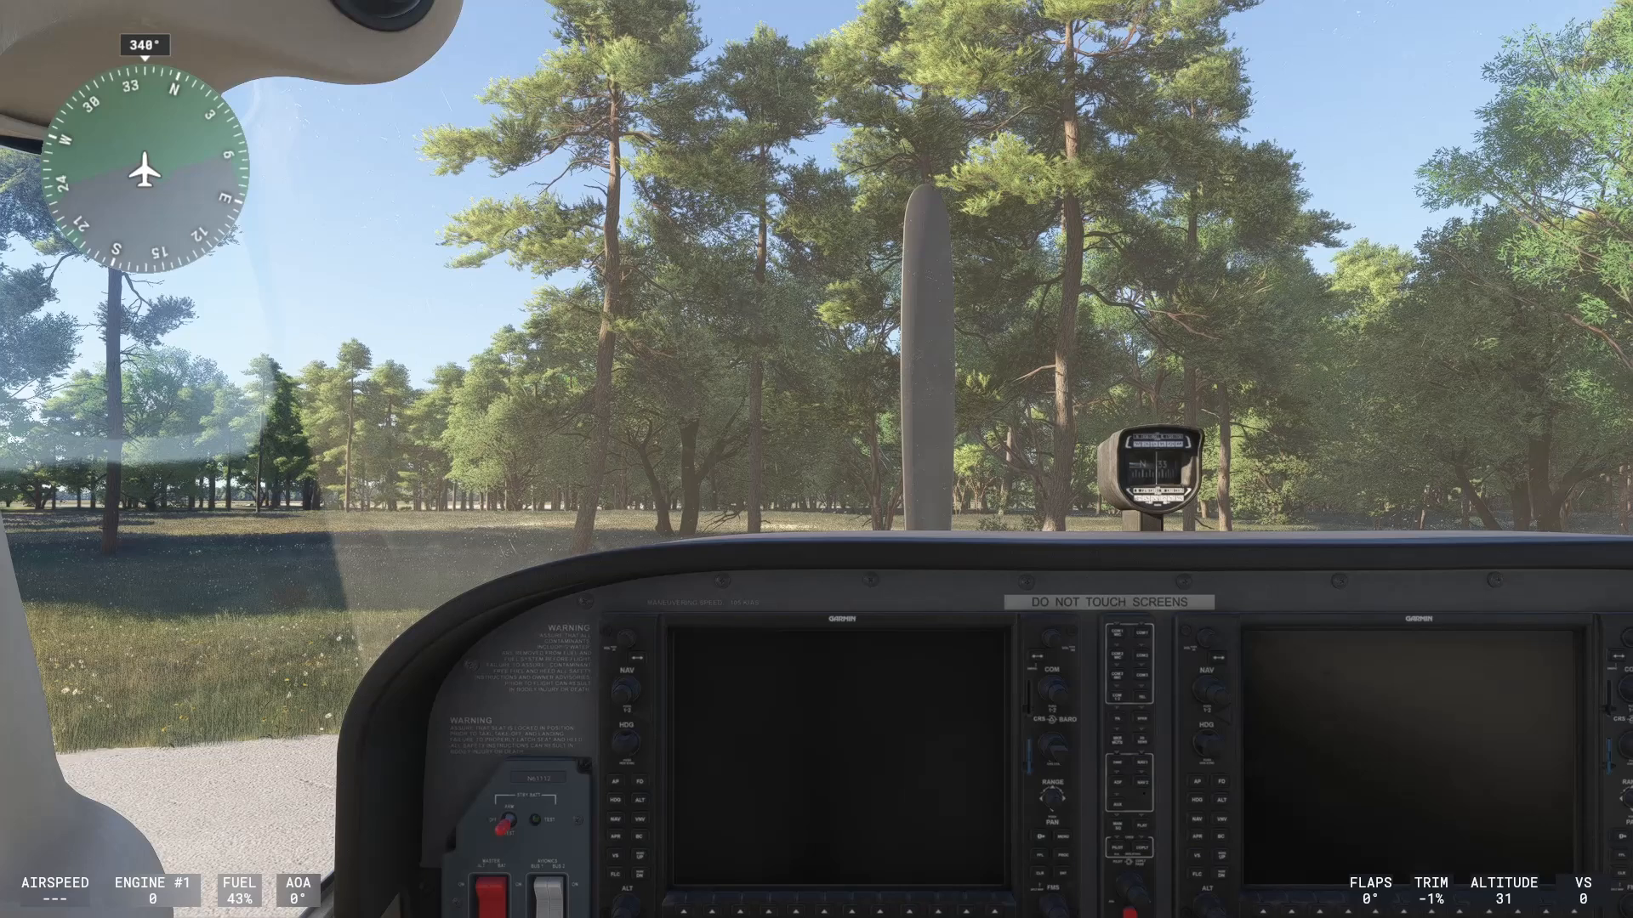
left_click_drag(703, 553, 705, 715)
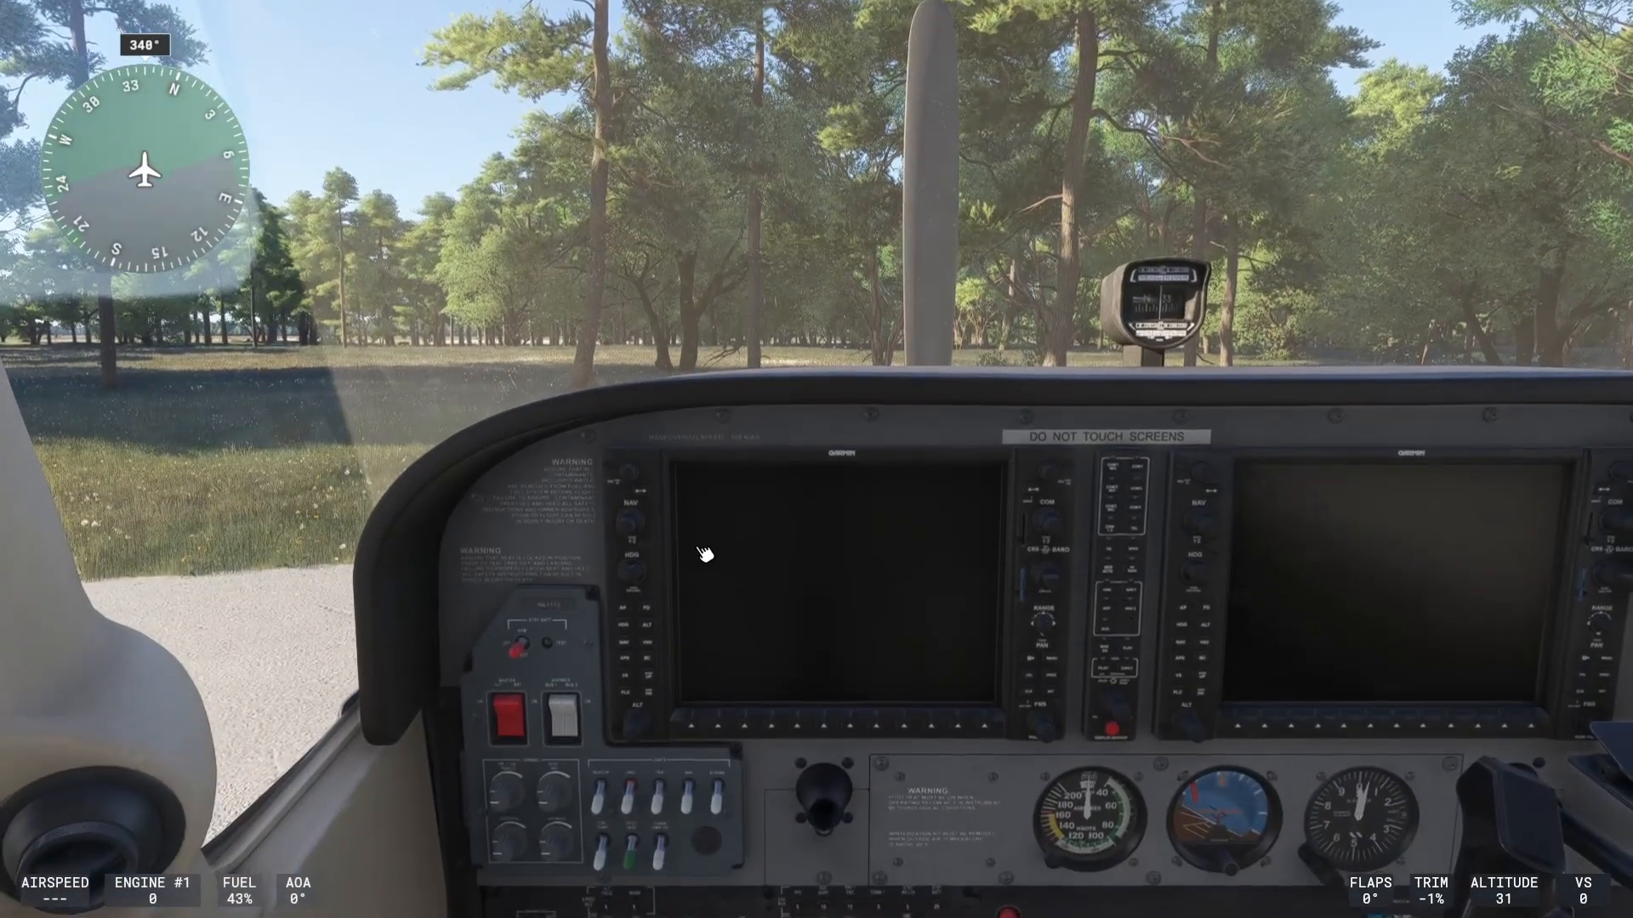
key("ctrl+1")
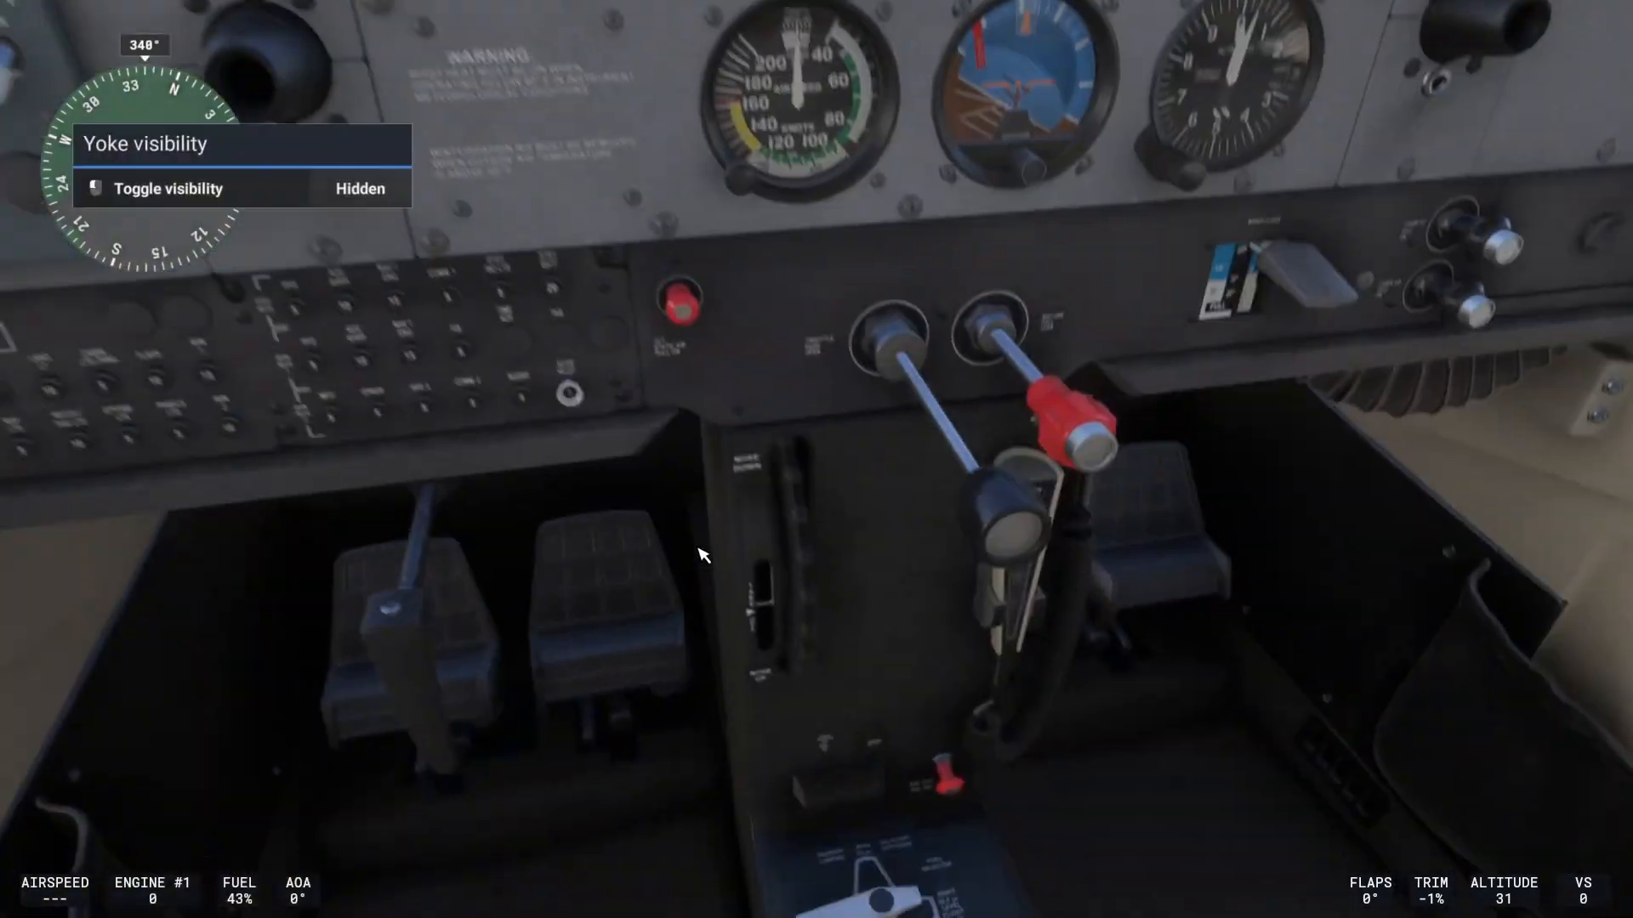
key("ctrl+2")
key("a")
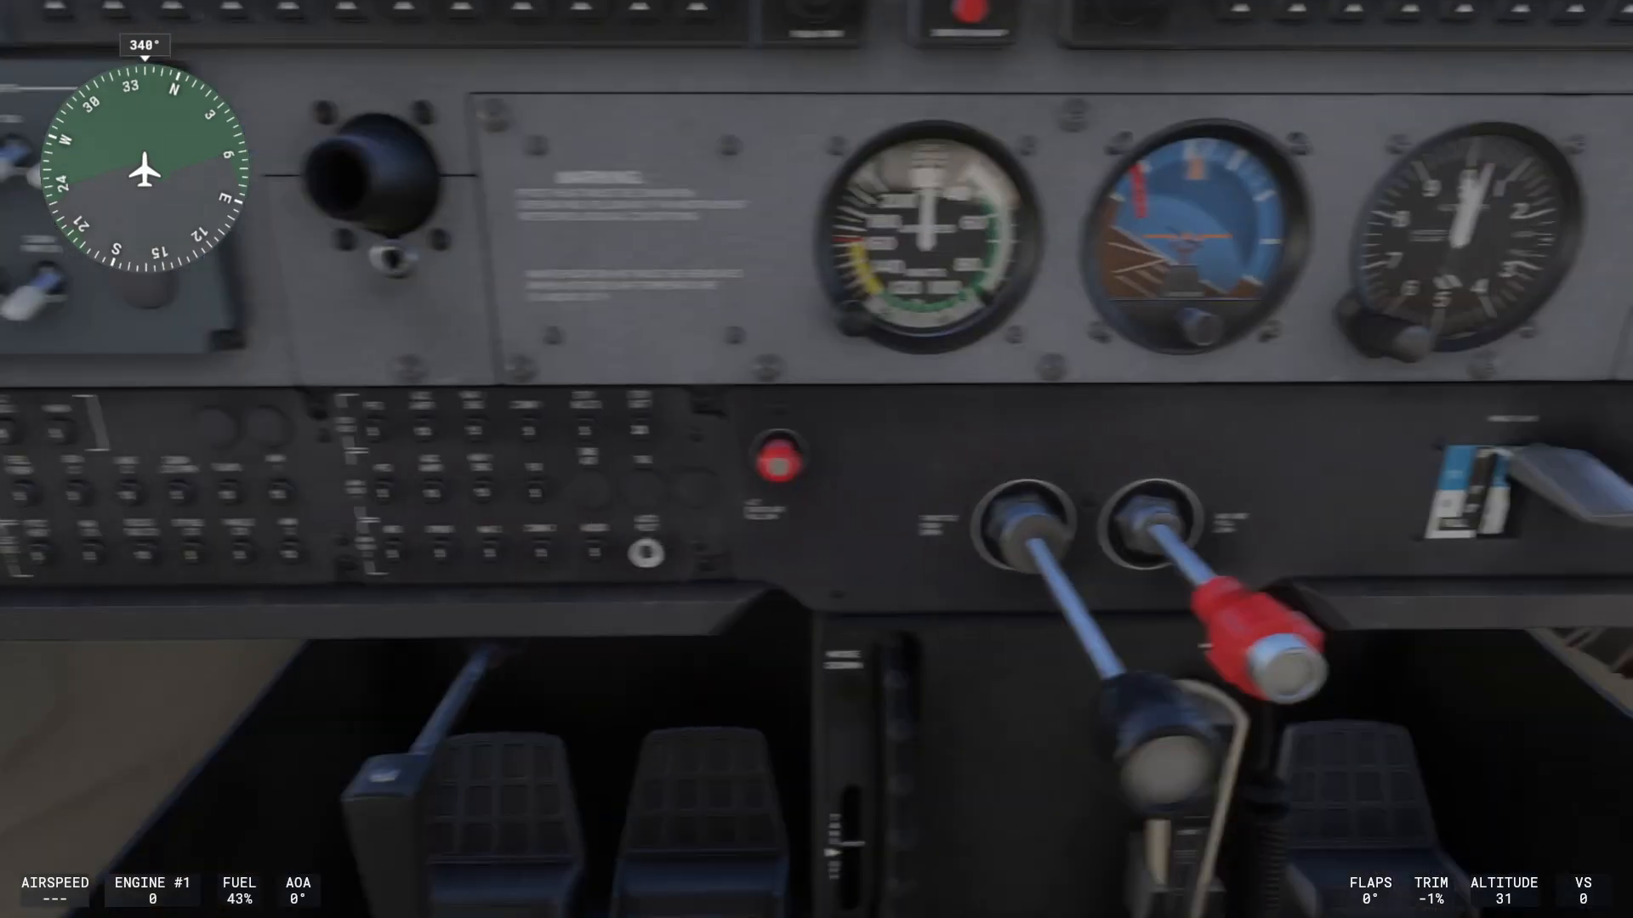
key("a")
key("a")
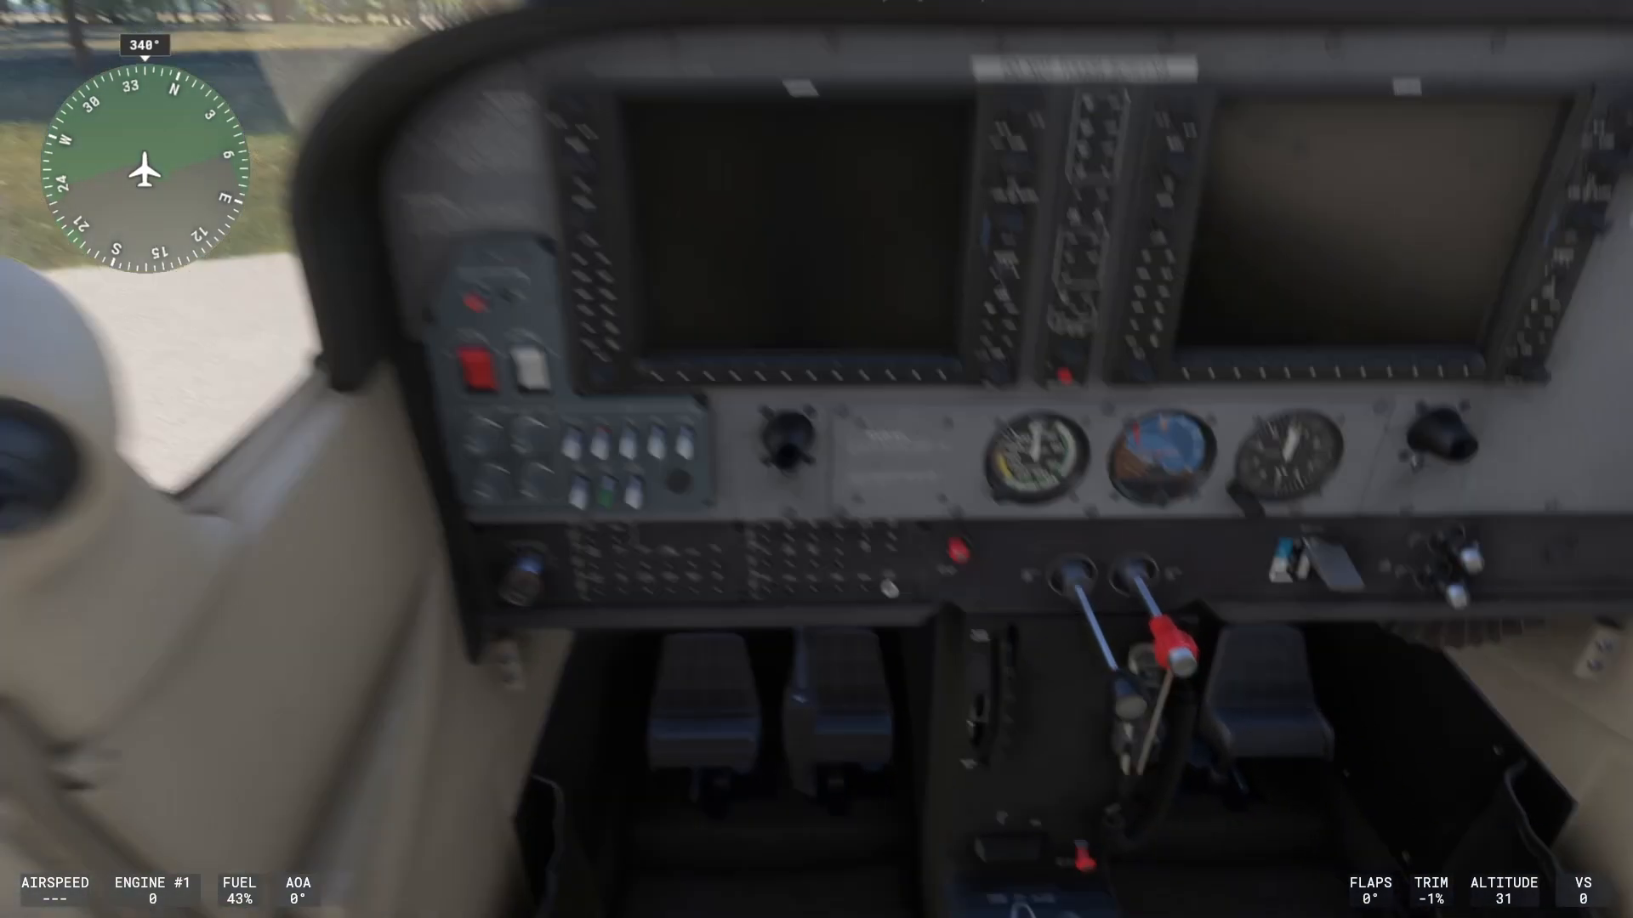
key("a")
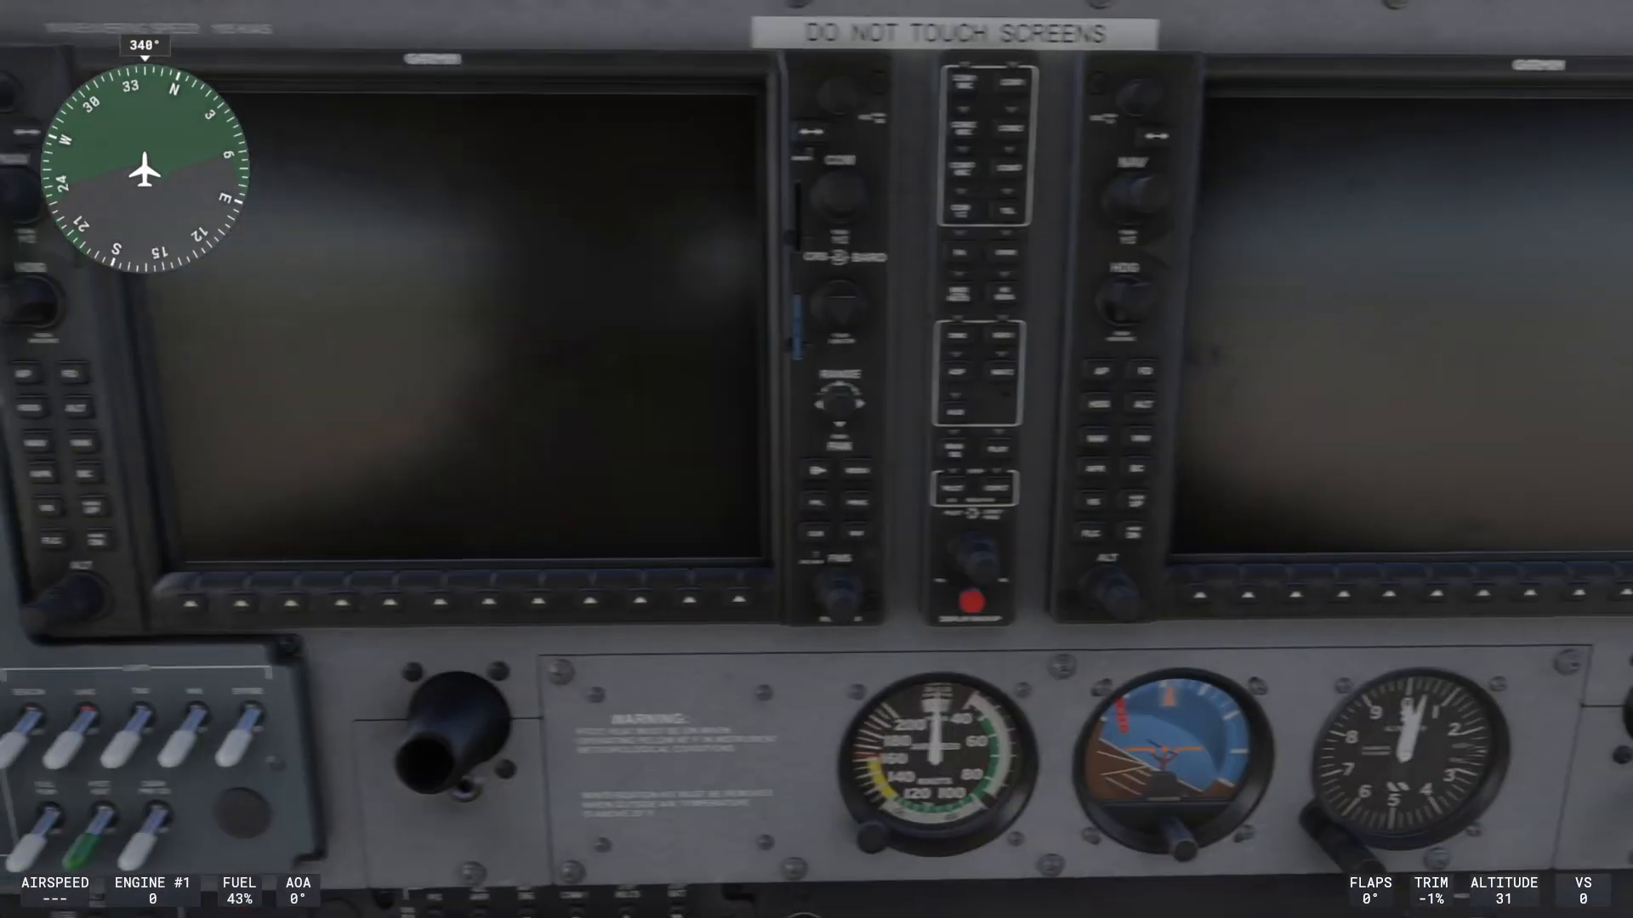
key("a")
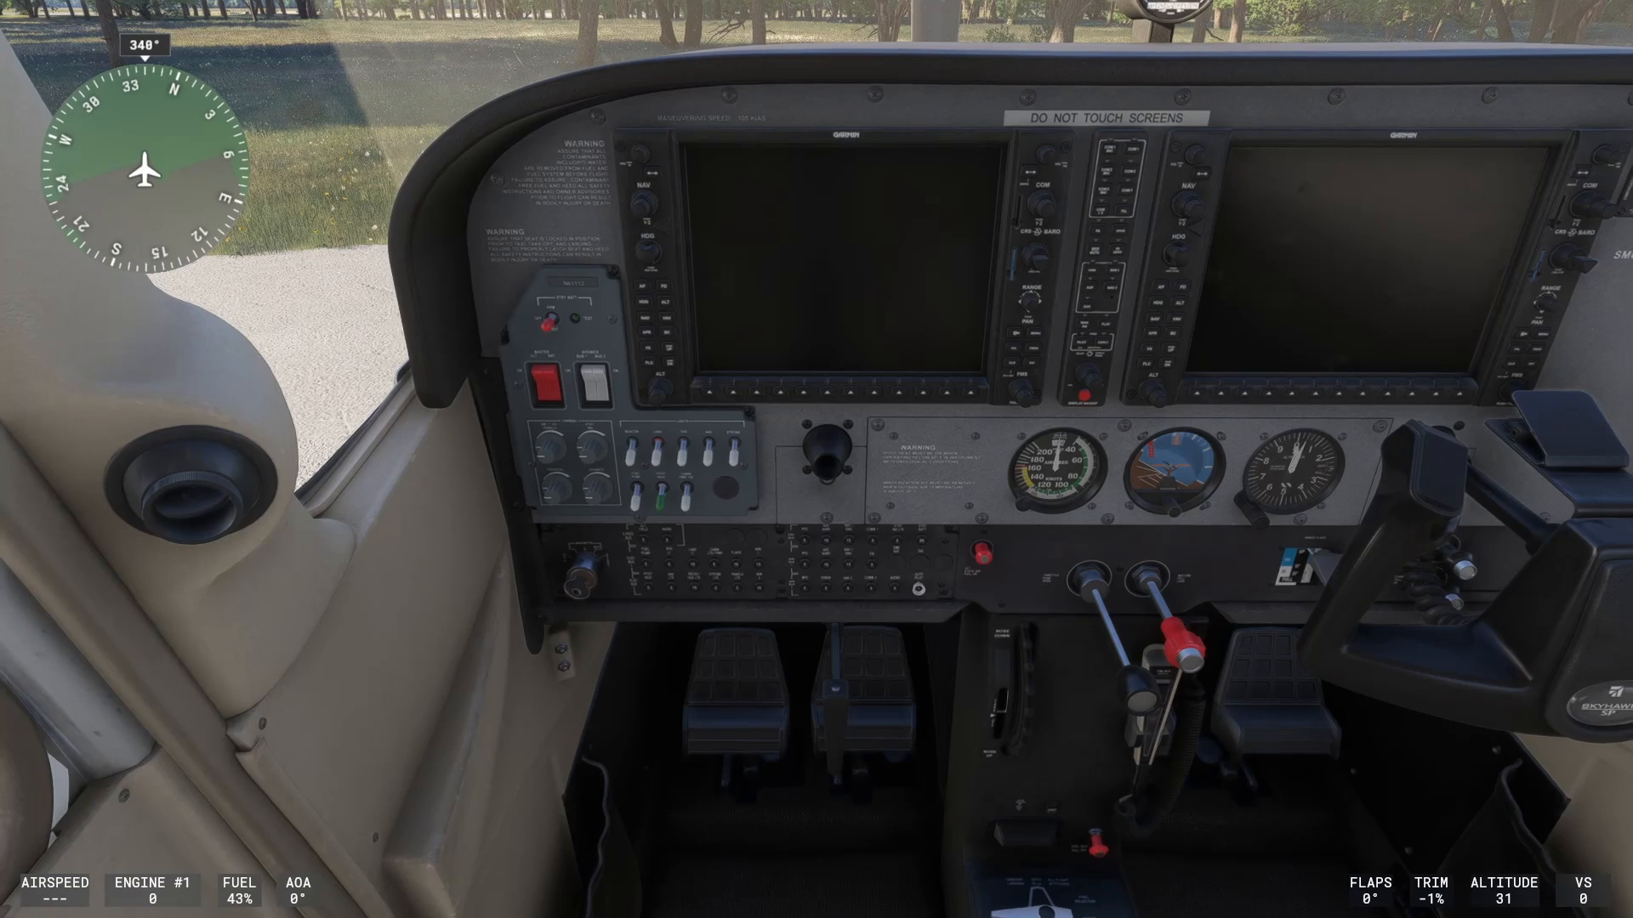
key("a")
key("a")
key("a")
key("a")
key("Escape")
- Search 'instrument' in Controls, bind Toggle Instrument View 1 to yoke button 17, and save
left_click(1386, 513)
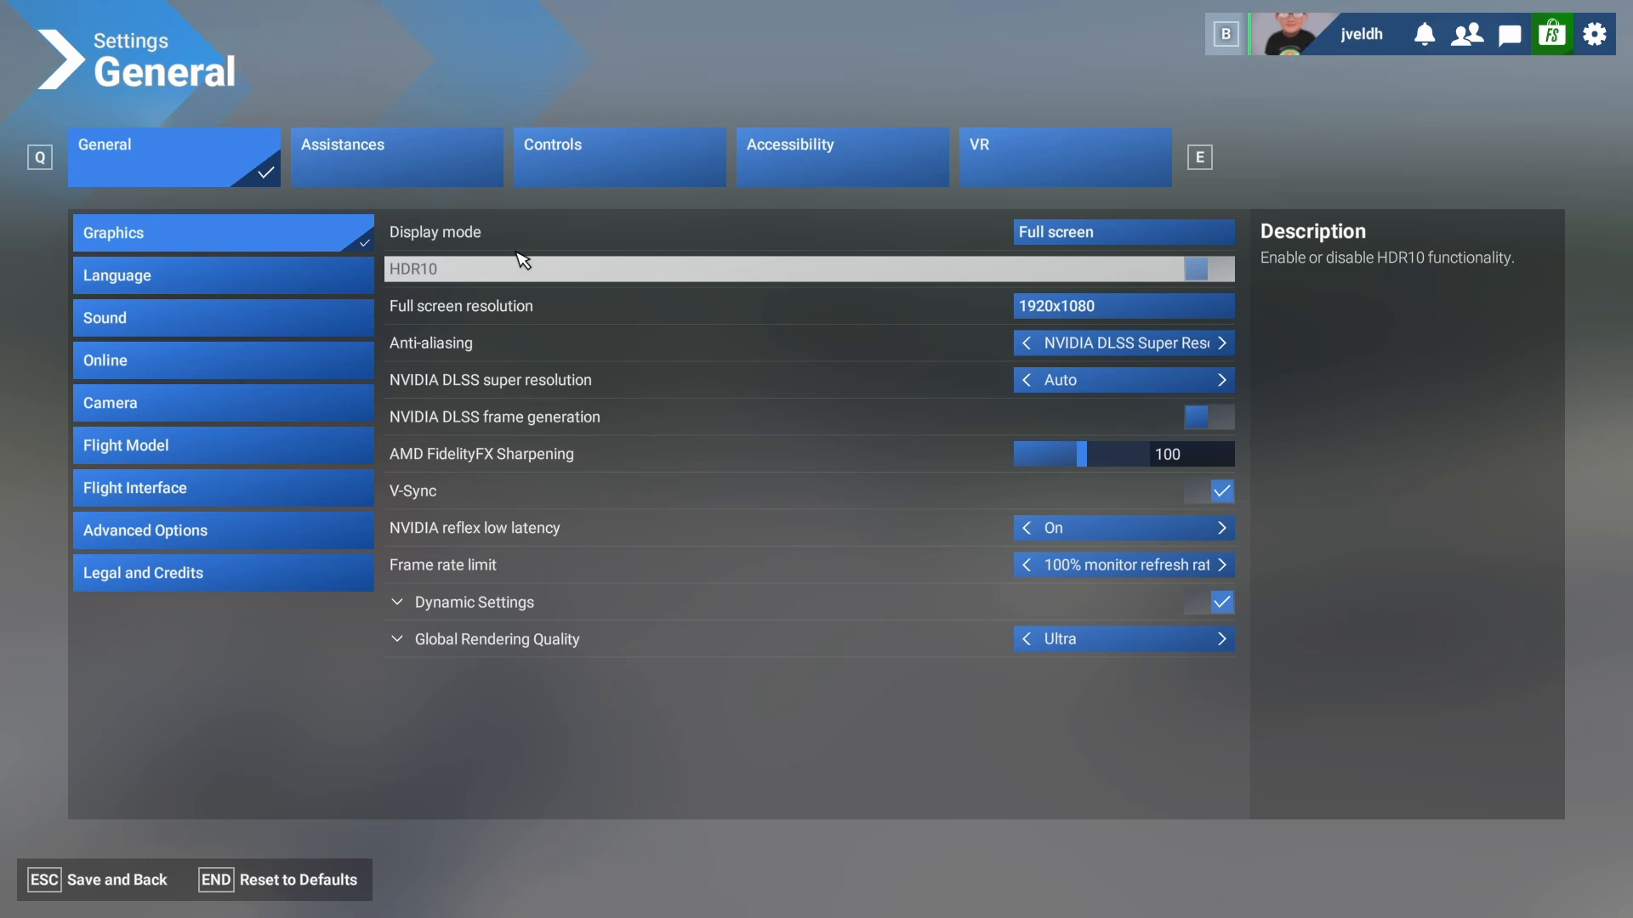
left_click(616, 170)
left_click(428, 310)
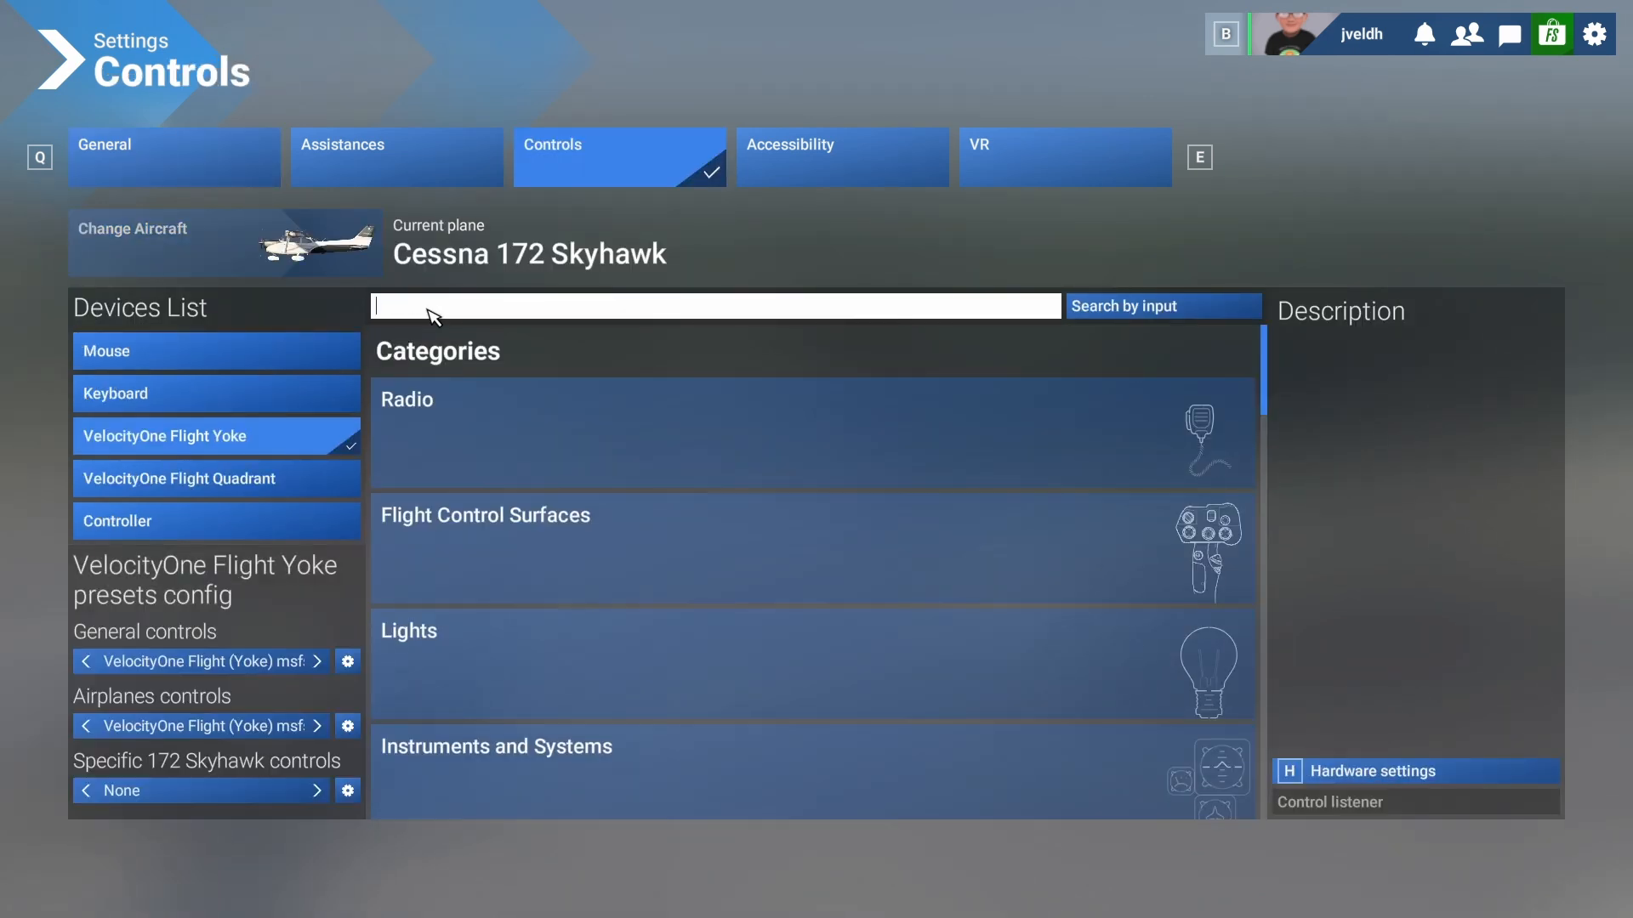
type("in")
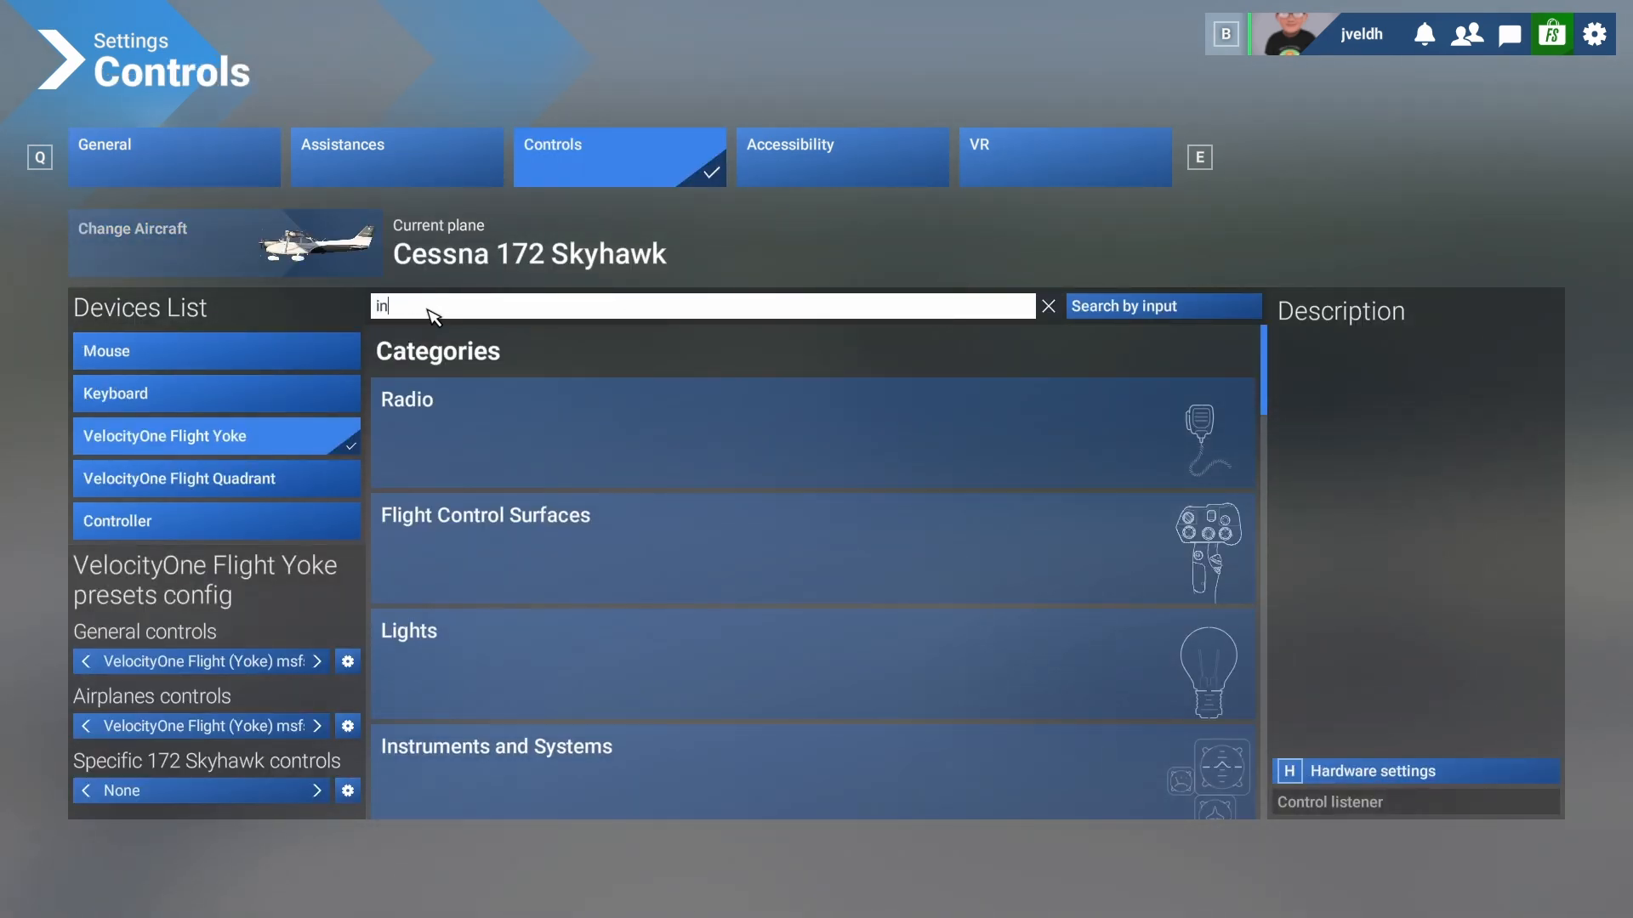
type("strum")
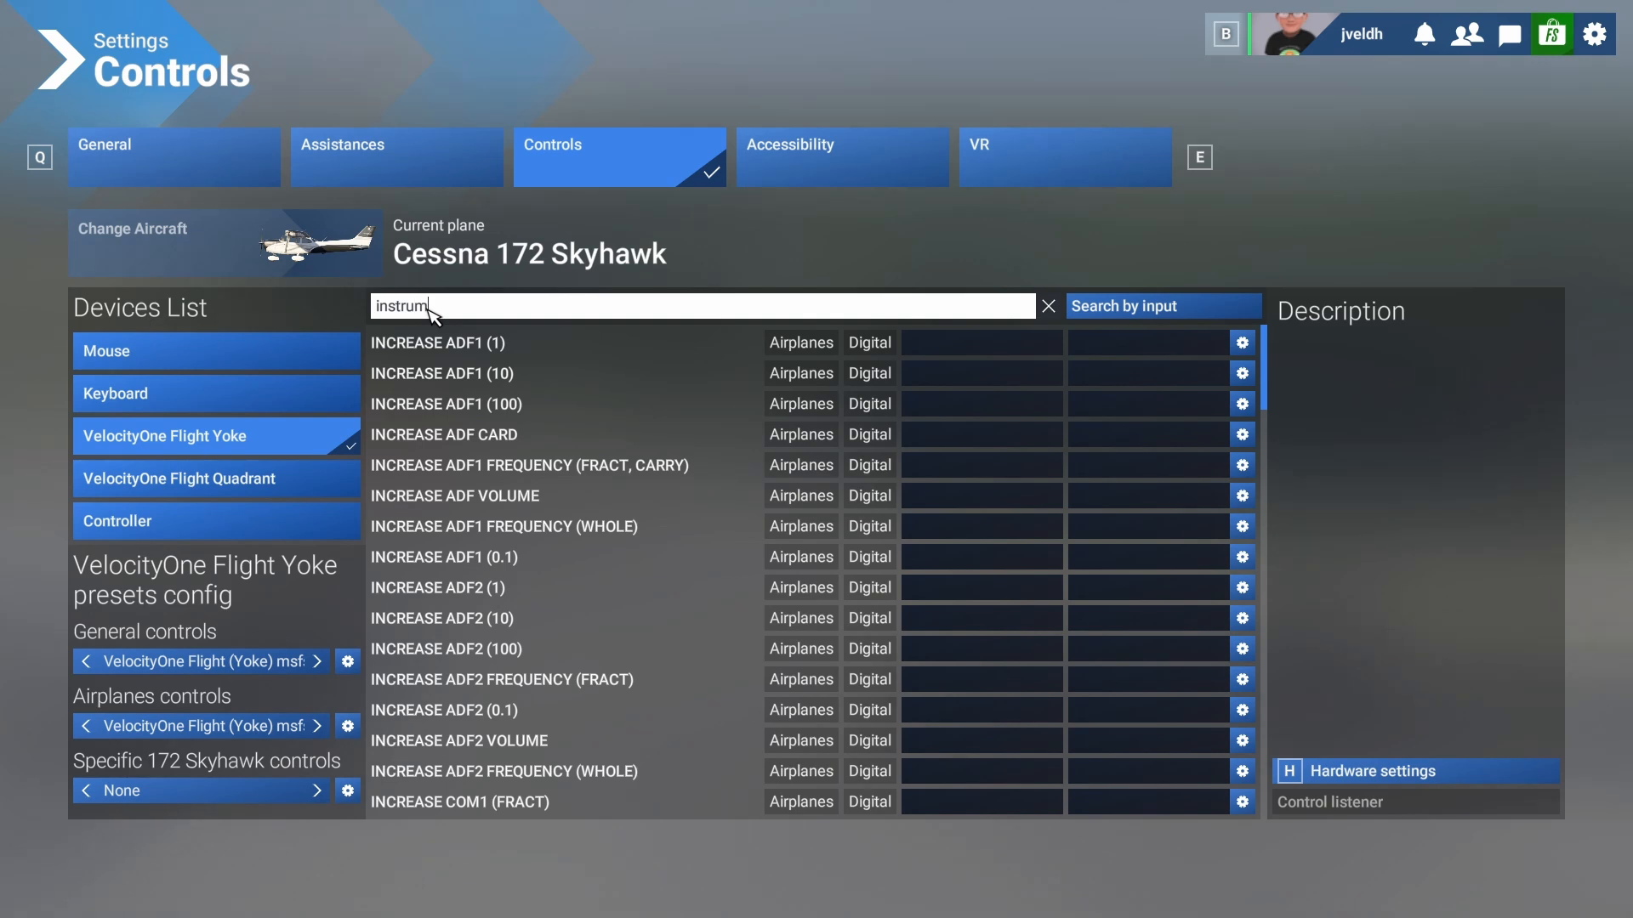
type("ent")
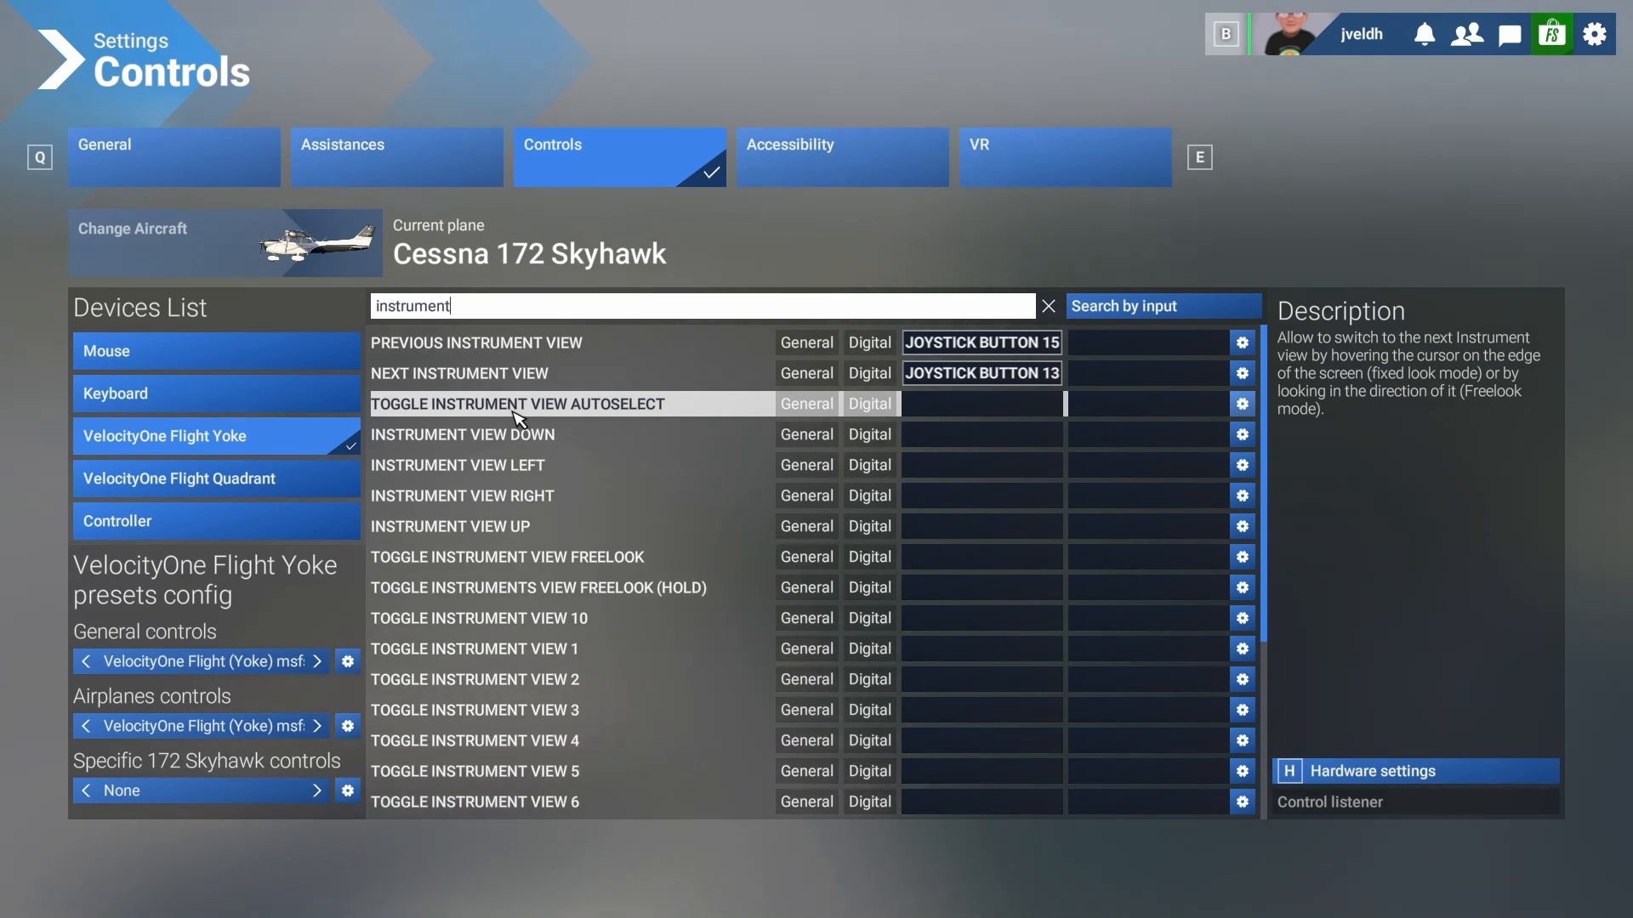
scroll(547, 561, "down", 3)
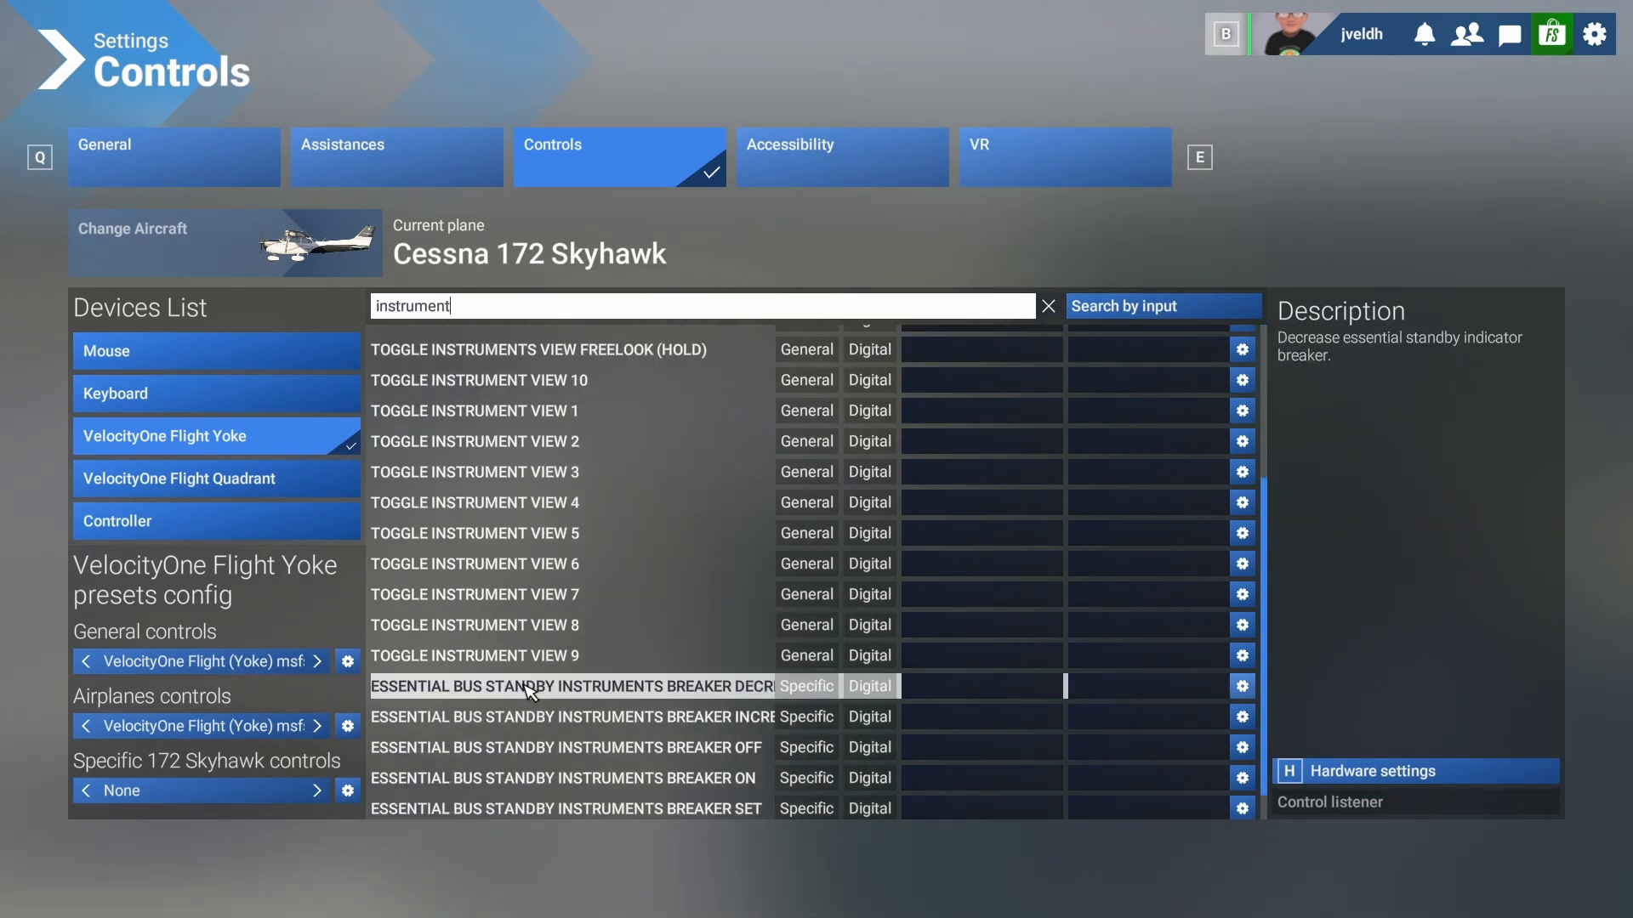
scroll(531, 684, "down", 1)
scroll(553, 646, "up", 3)
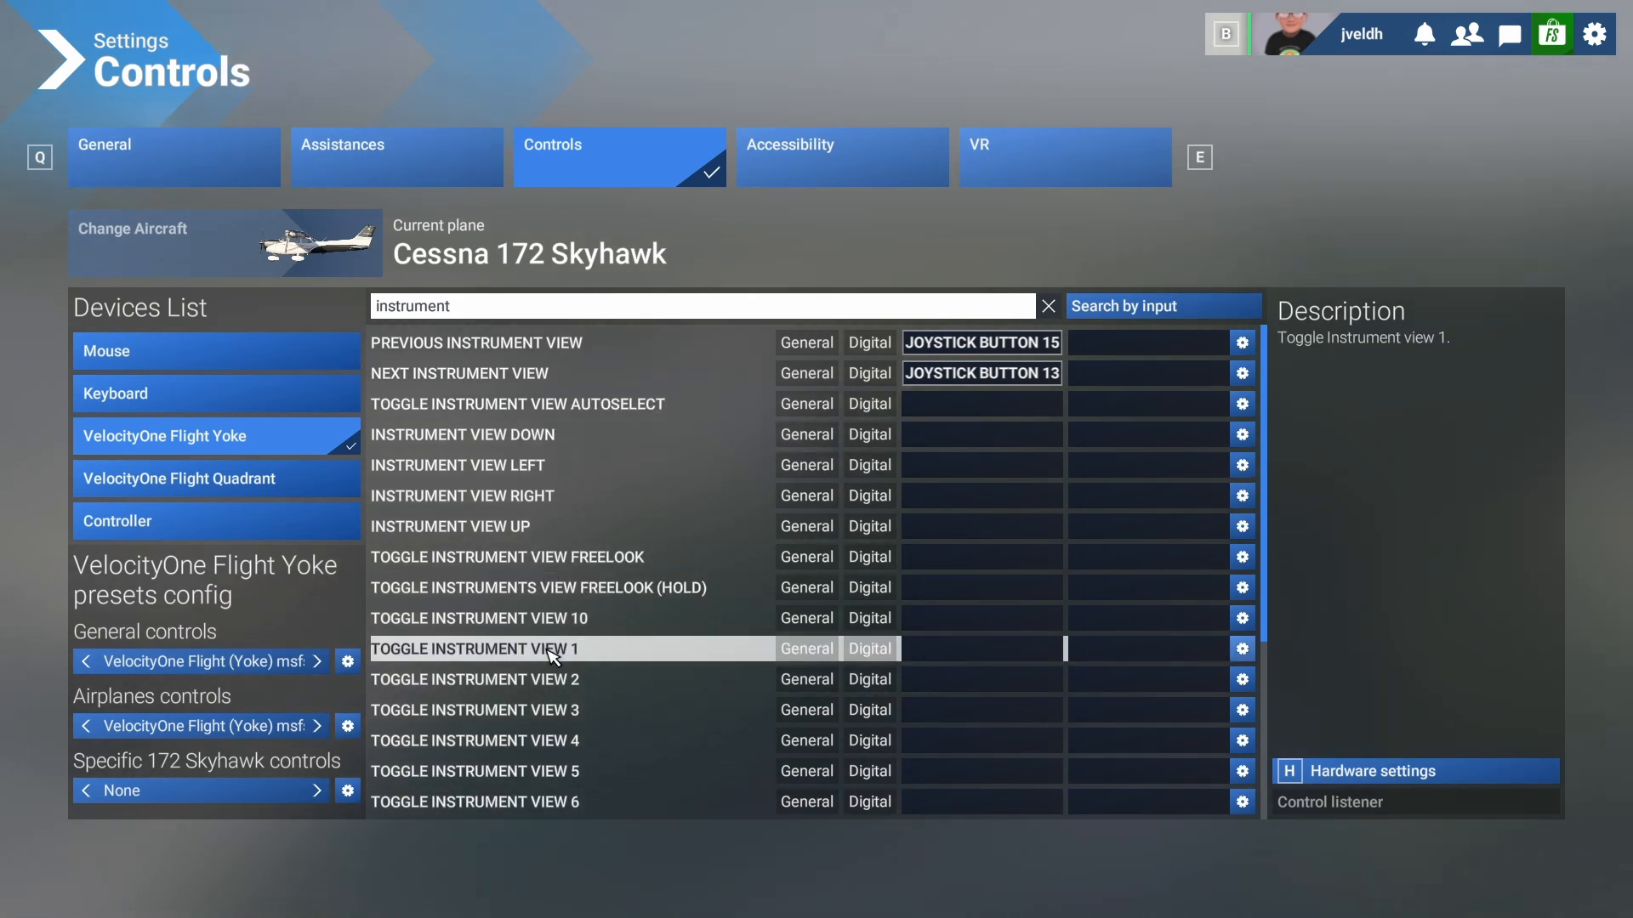
left_click(947, 659)
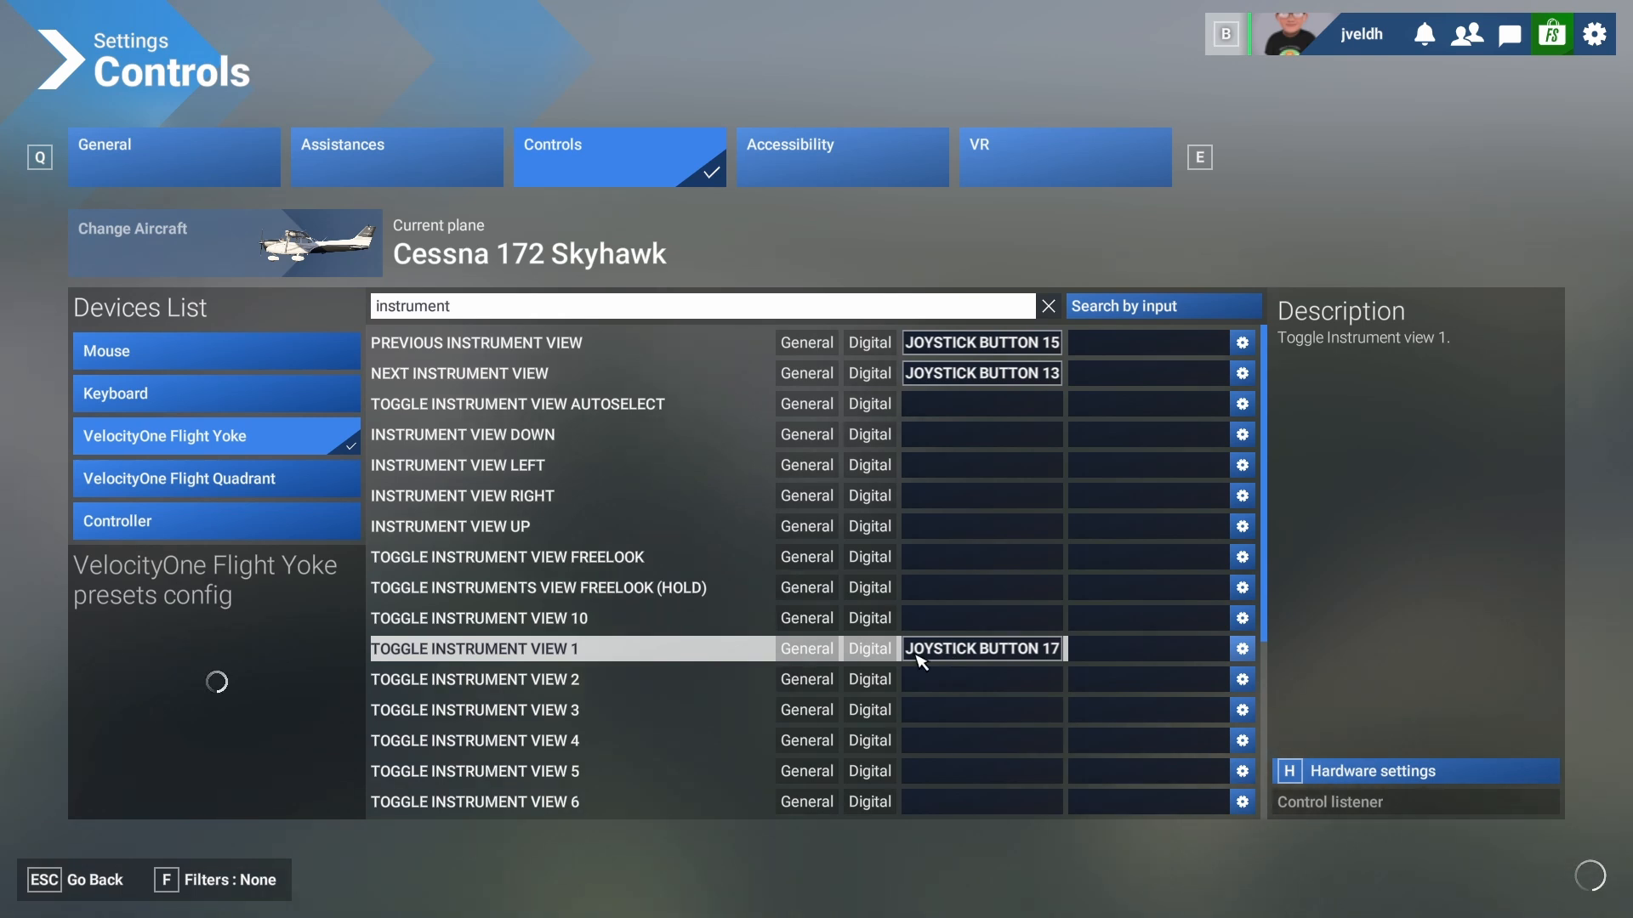
left_click(67, 880)
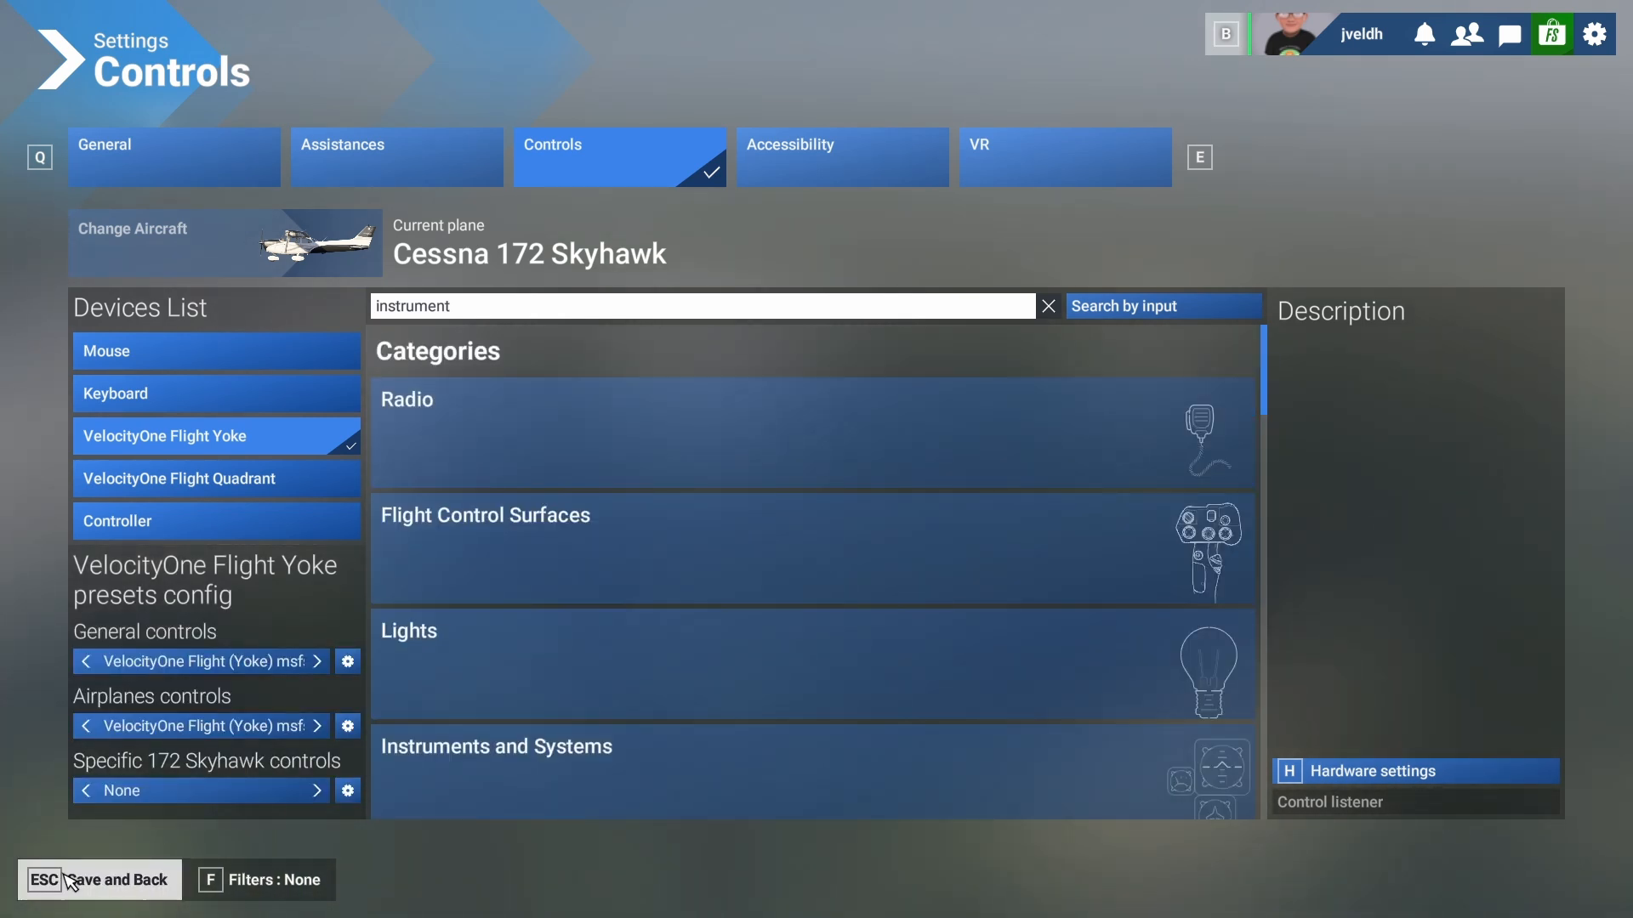
left_click(68, 881)
- Resume the flight, cycle instrument views forward and back, and free-look across the panel and cockpit
left_click(68, 881)
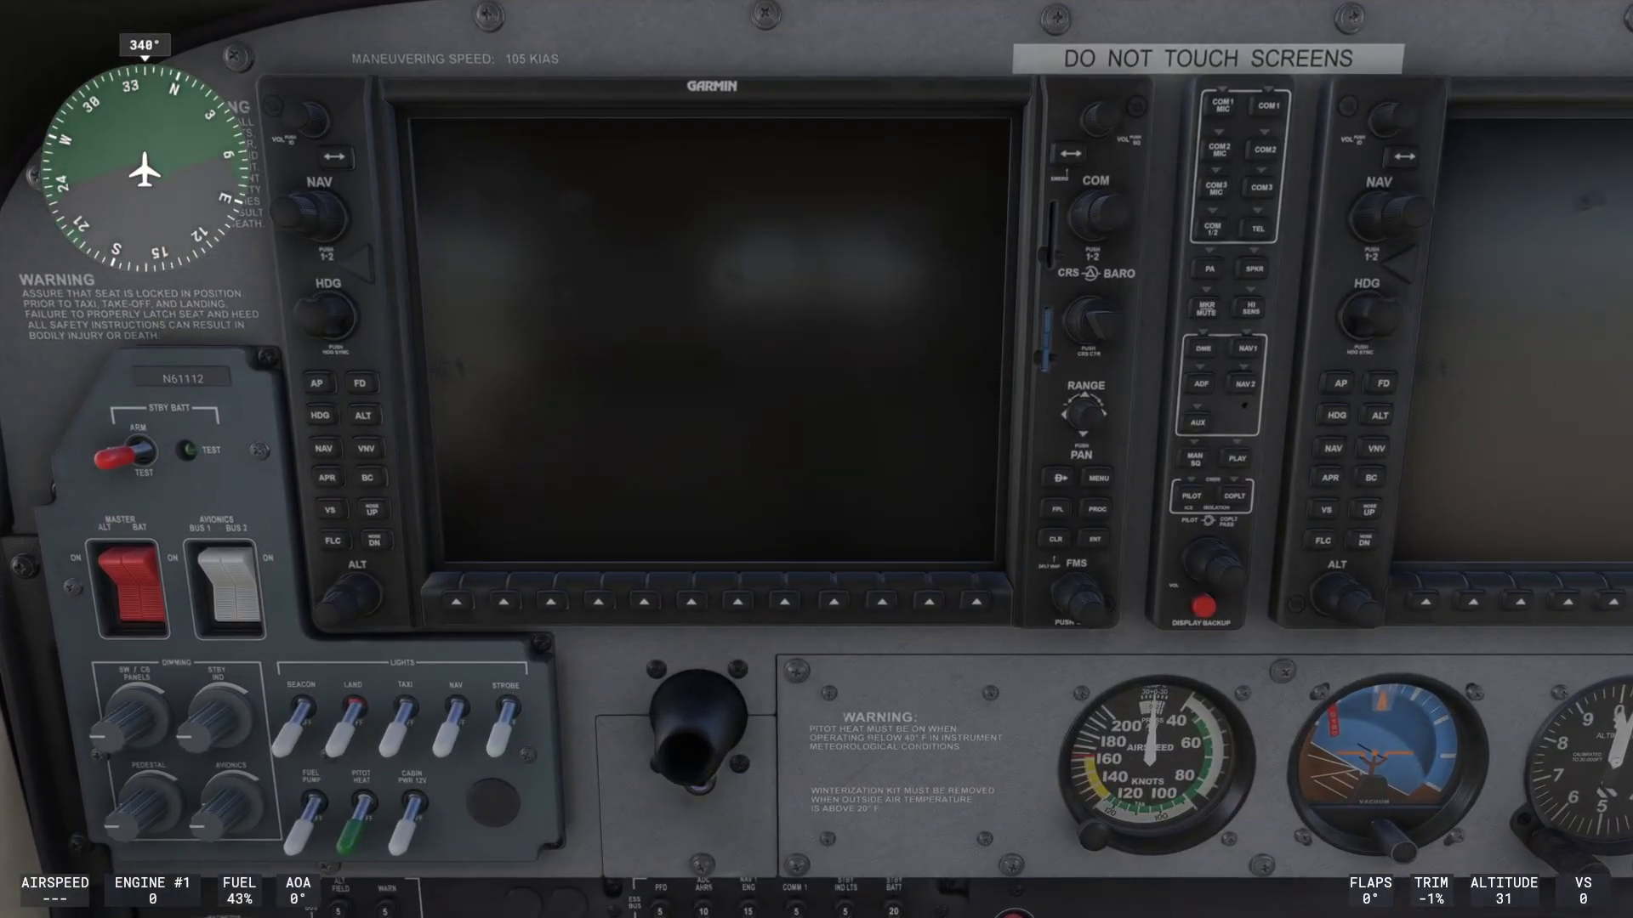
key("a")
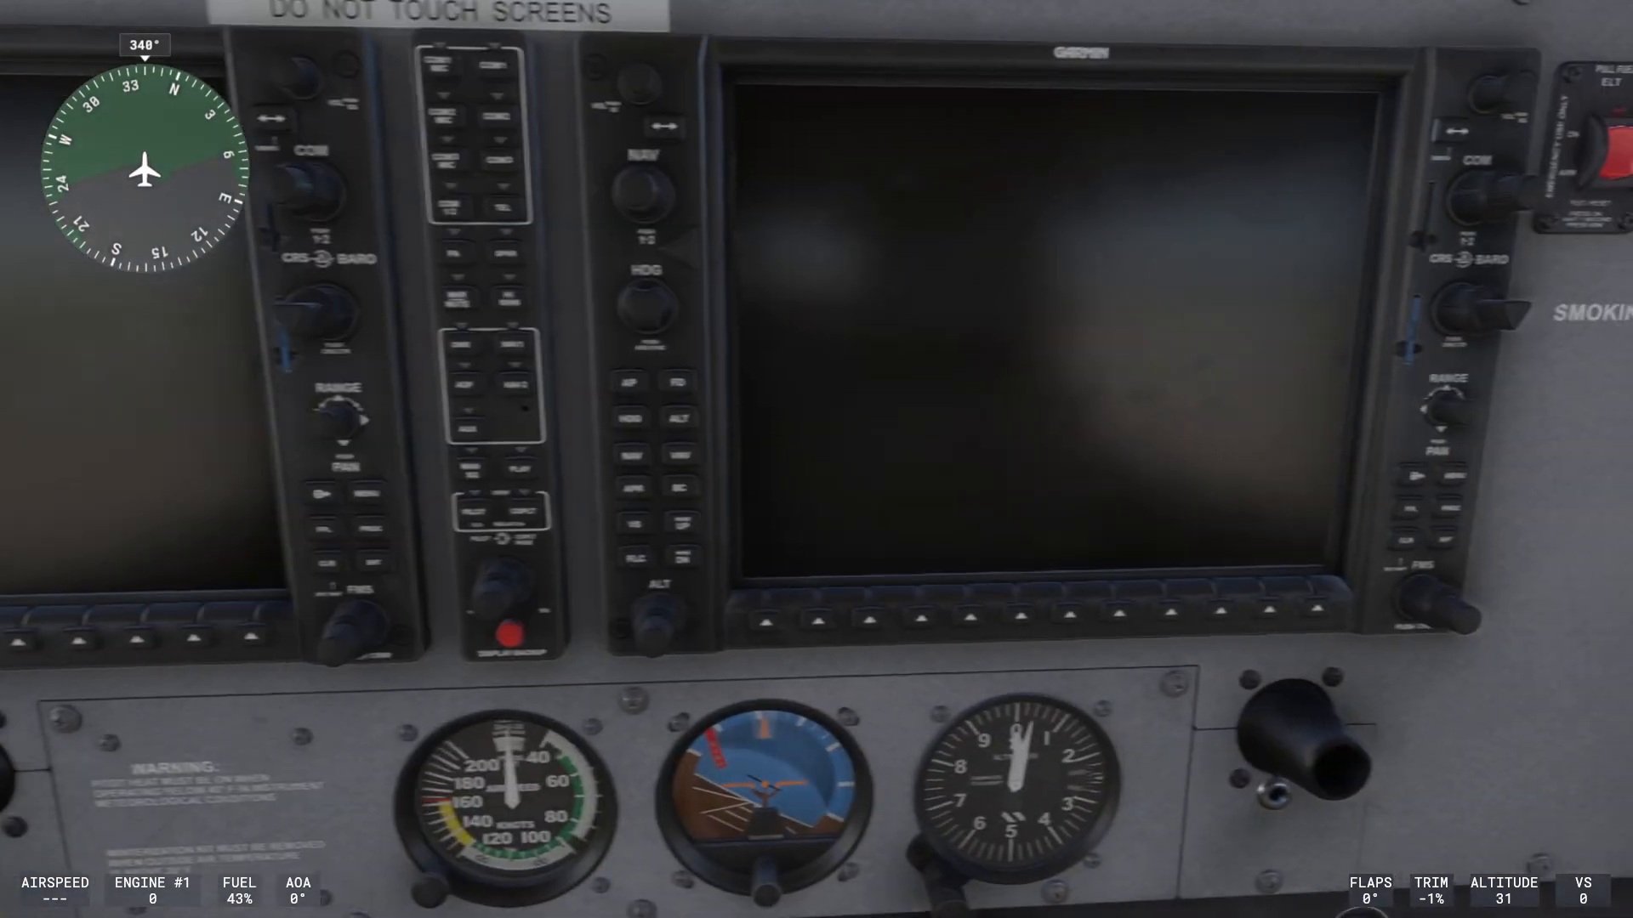
key("a")
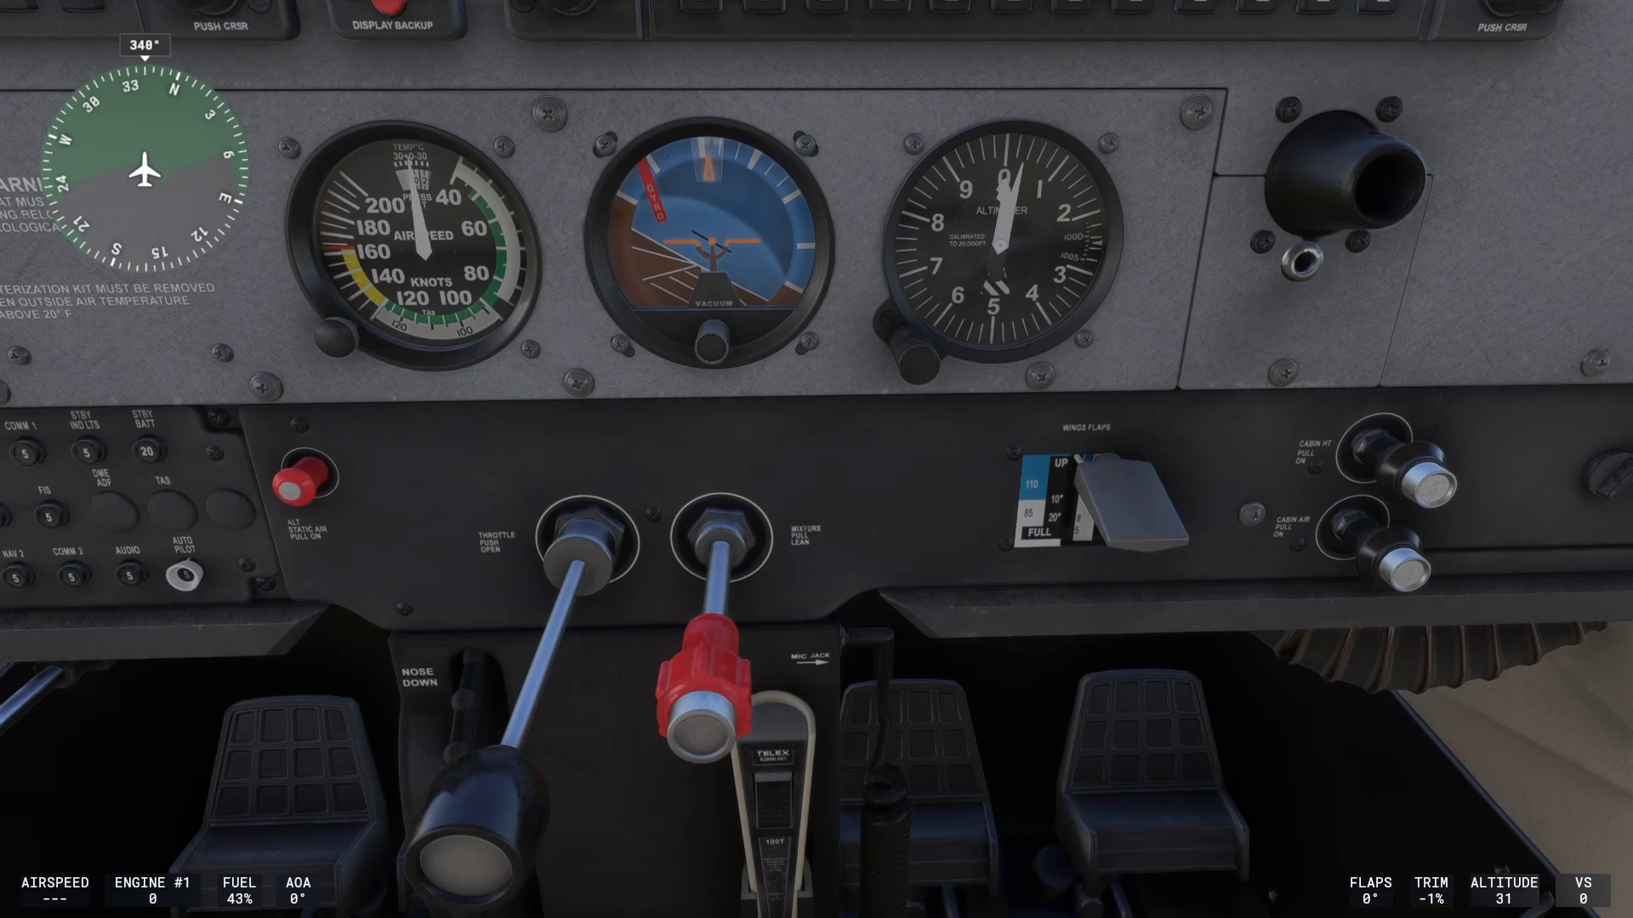
key("shift+a")
key("shift+a")
key("shift+a")
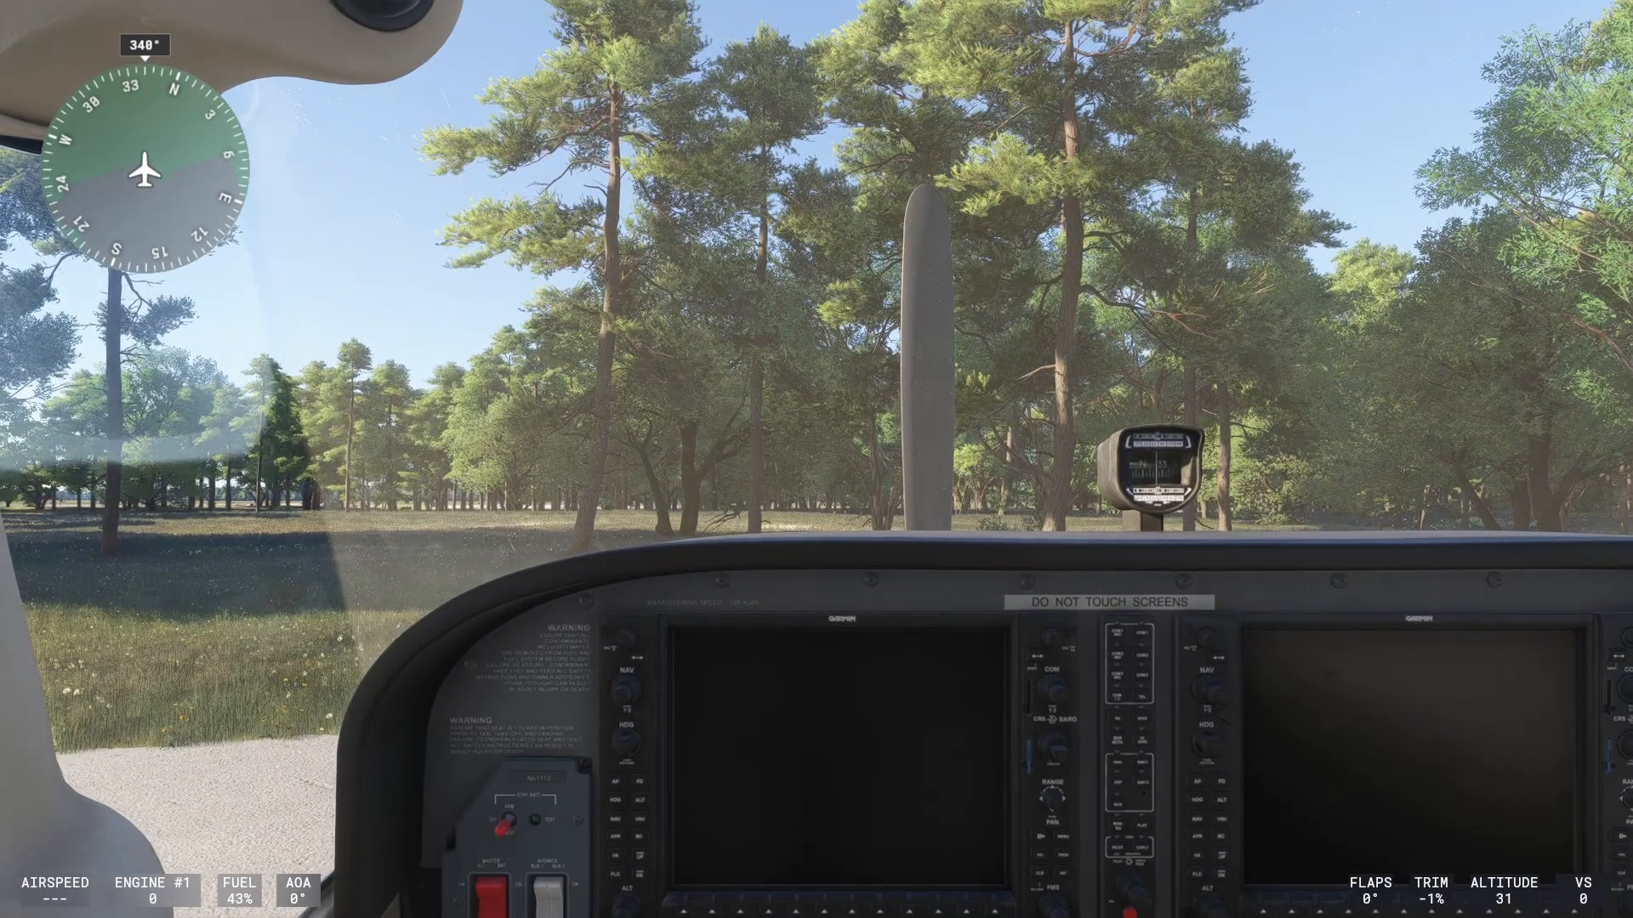
left_click_drag(515, 347, 634, 795)
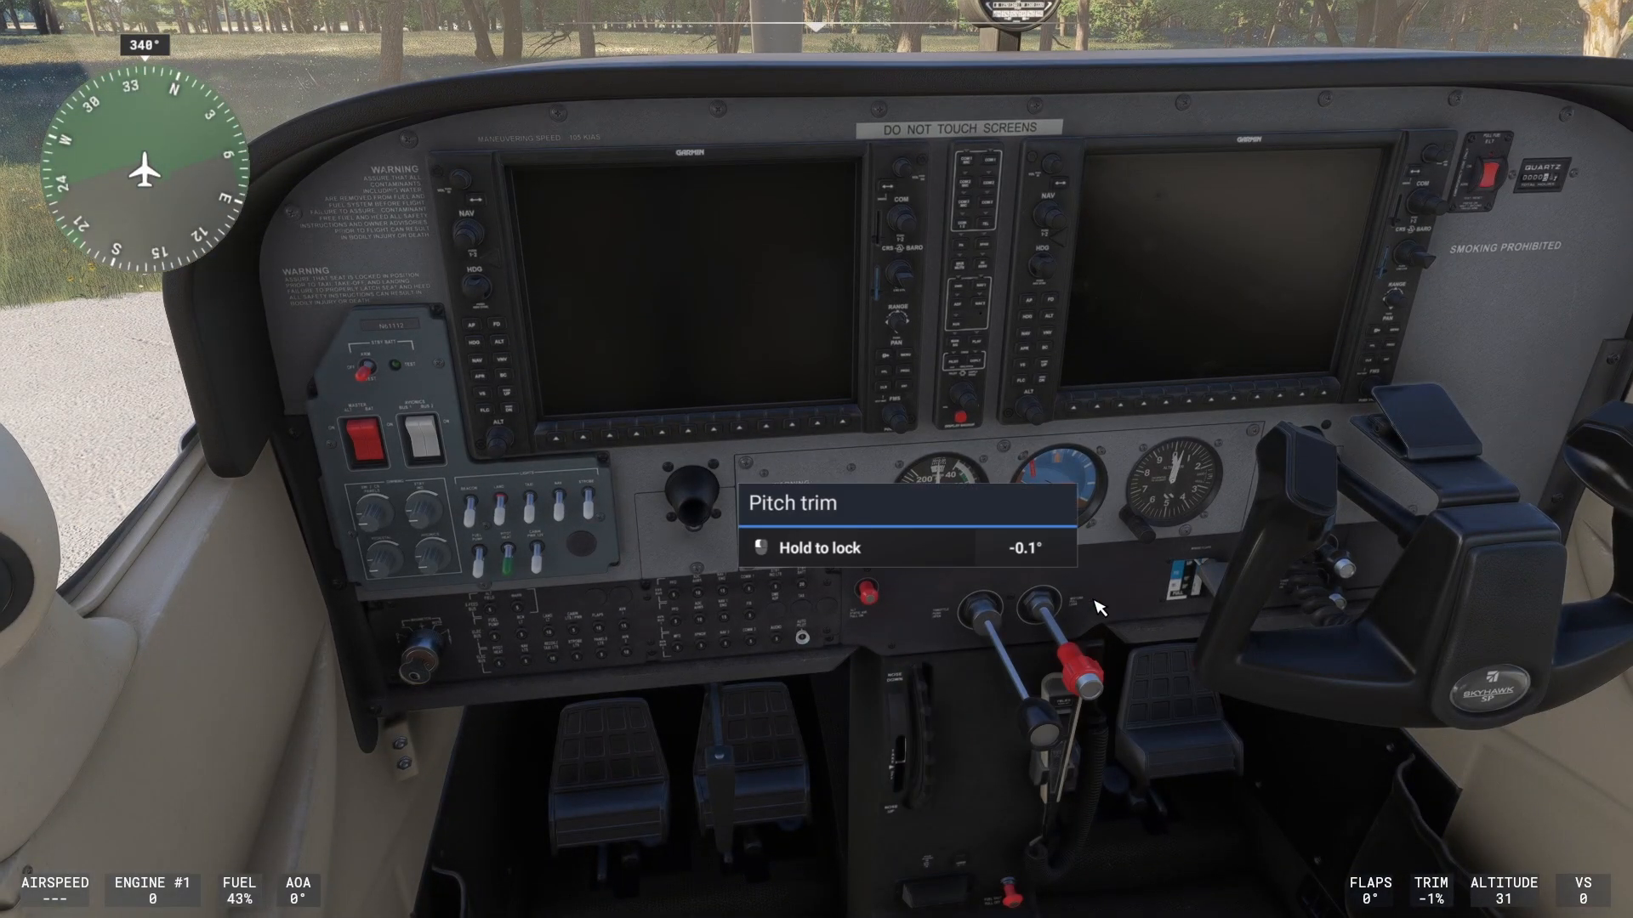
mouse_move(1268, 606)
left_mouse_down()
mouse_move(1514, 753)
mouse_move(1265, 635)
left_mouse_up()
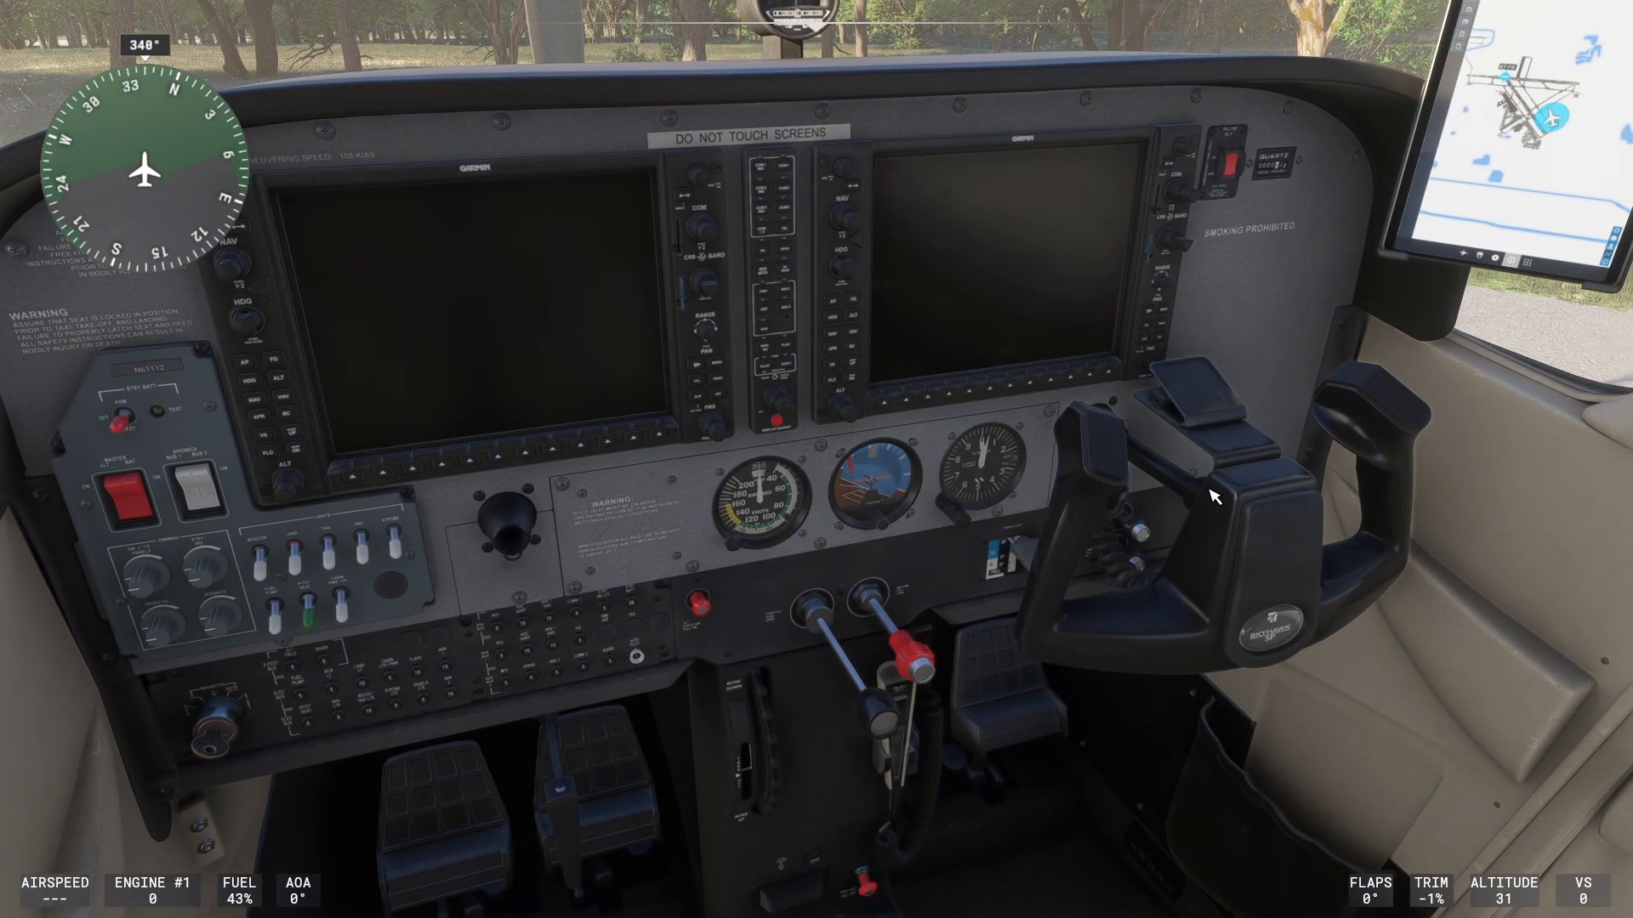
left_click_drag(1126, 514, 885, 532)
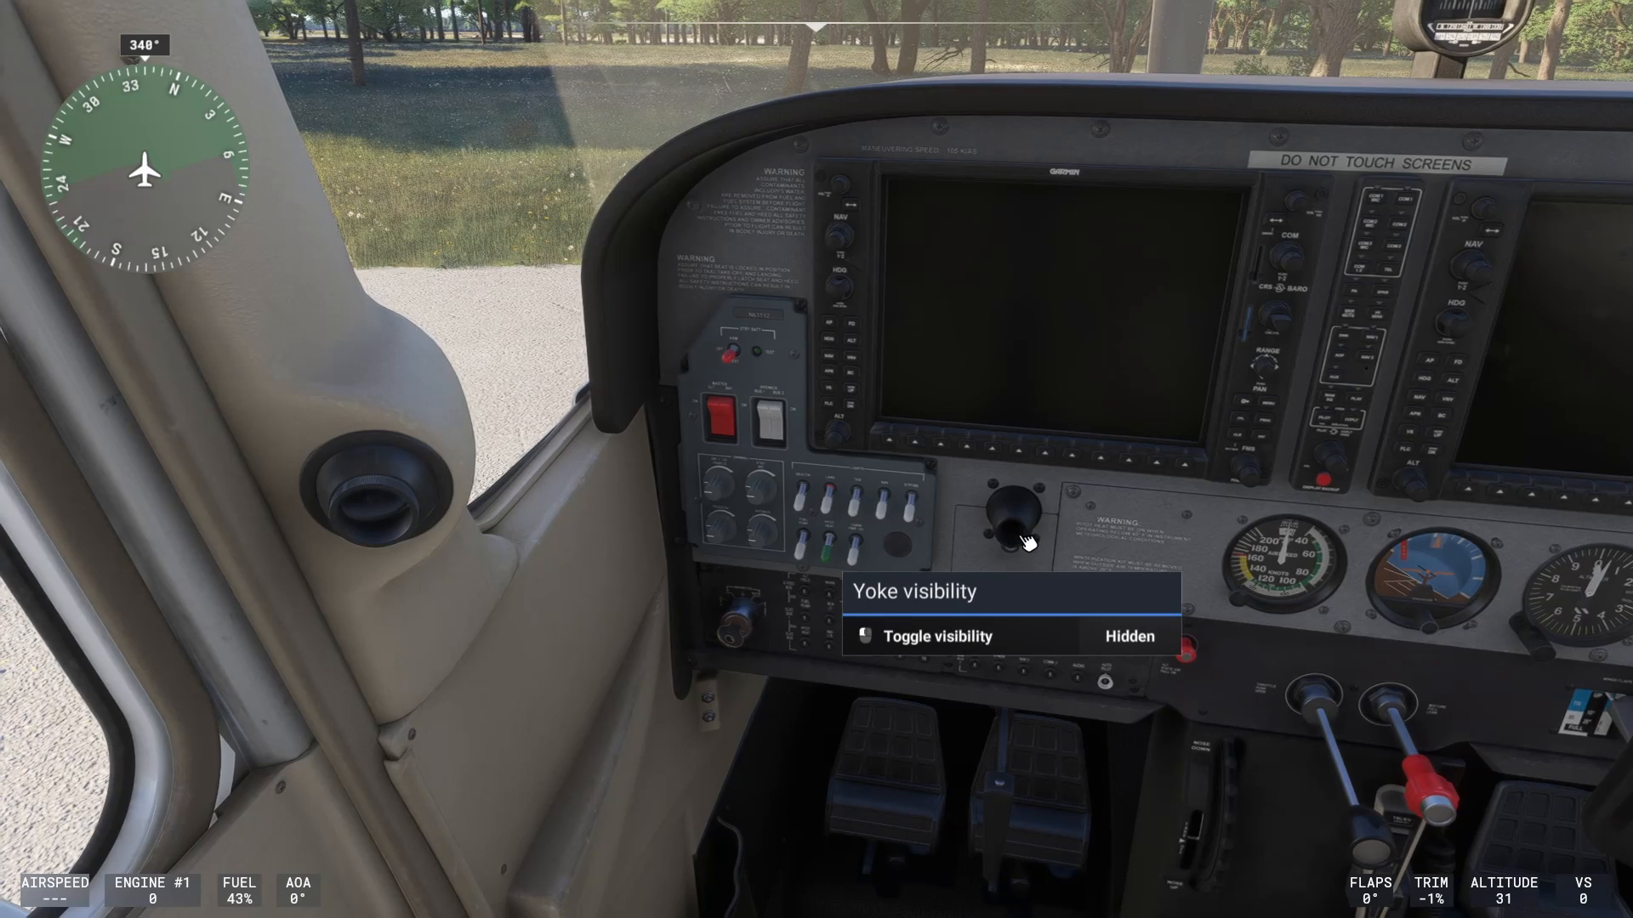
- Toggle the pilot yoke visible and hidden again, then look down toward the rudder pedals
left_click(1028, 541)
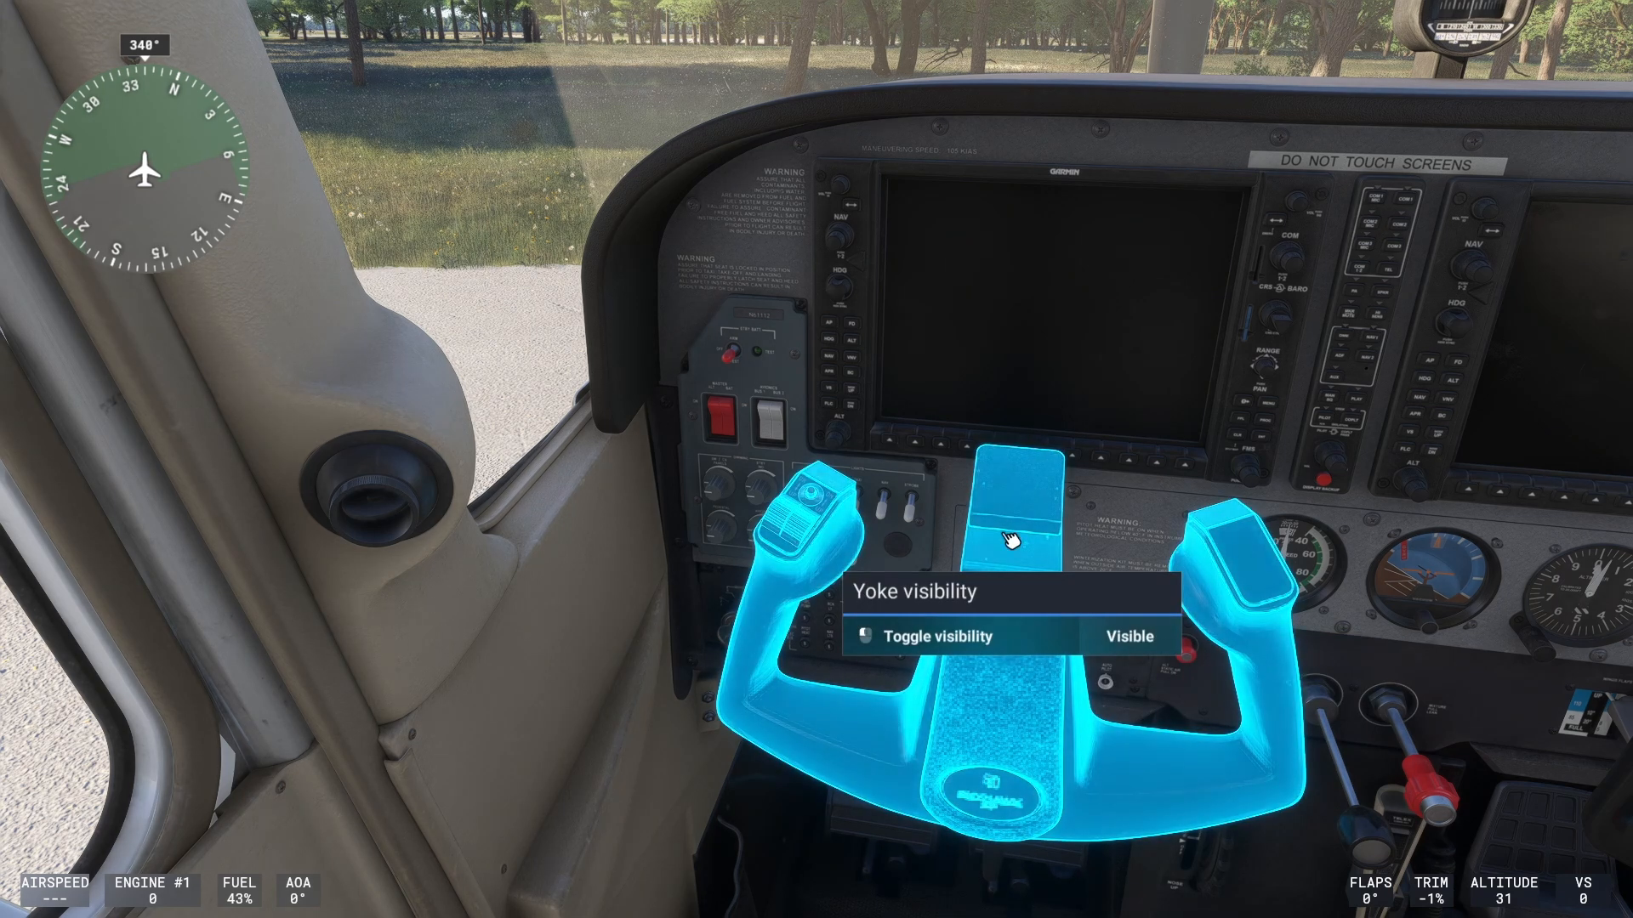
left_click(1042, 506)
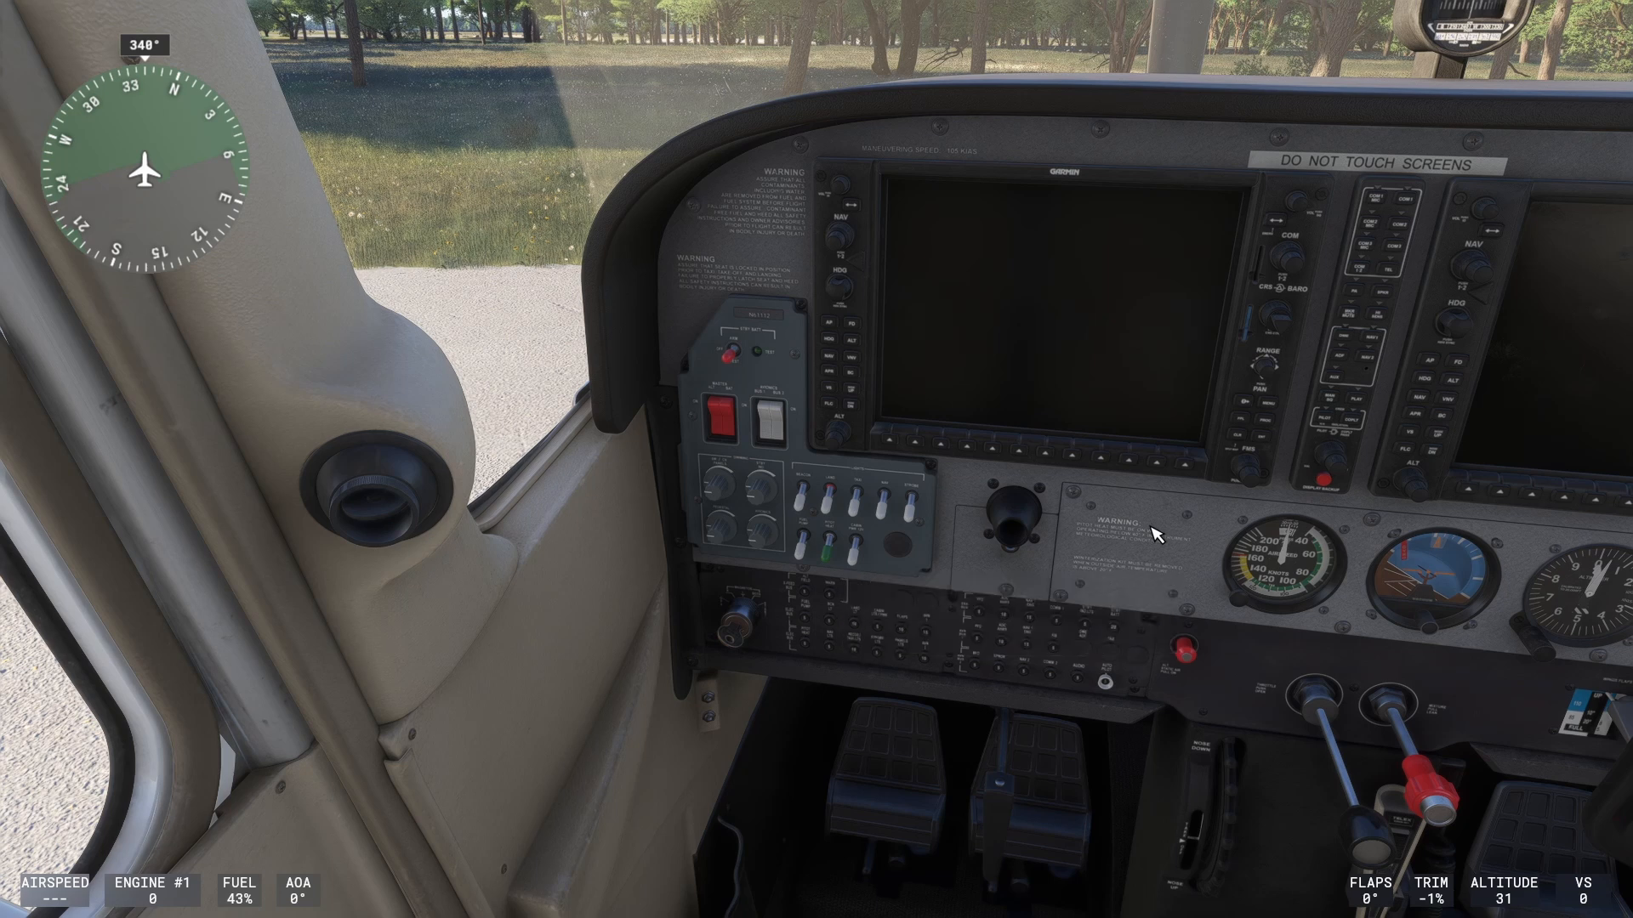
left_click_drag(1185, 546, 919, 585)
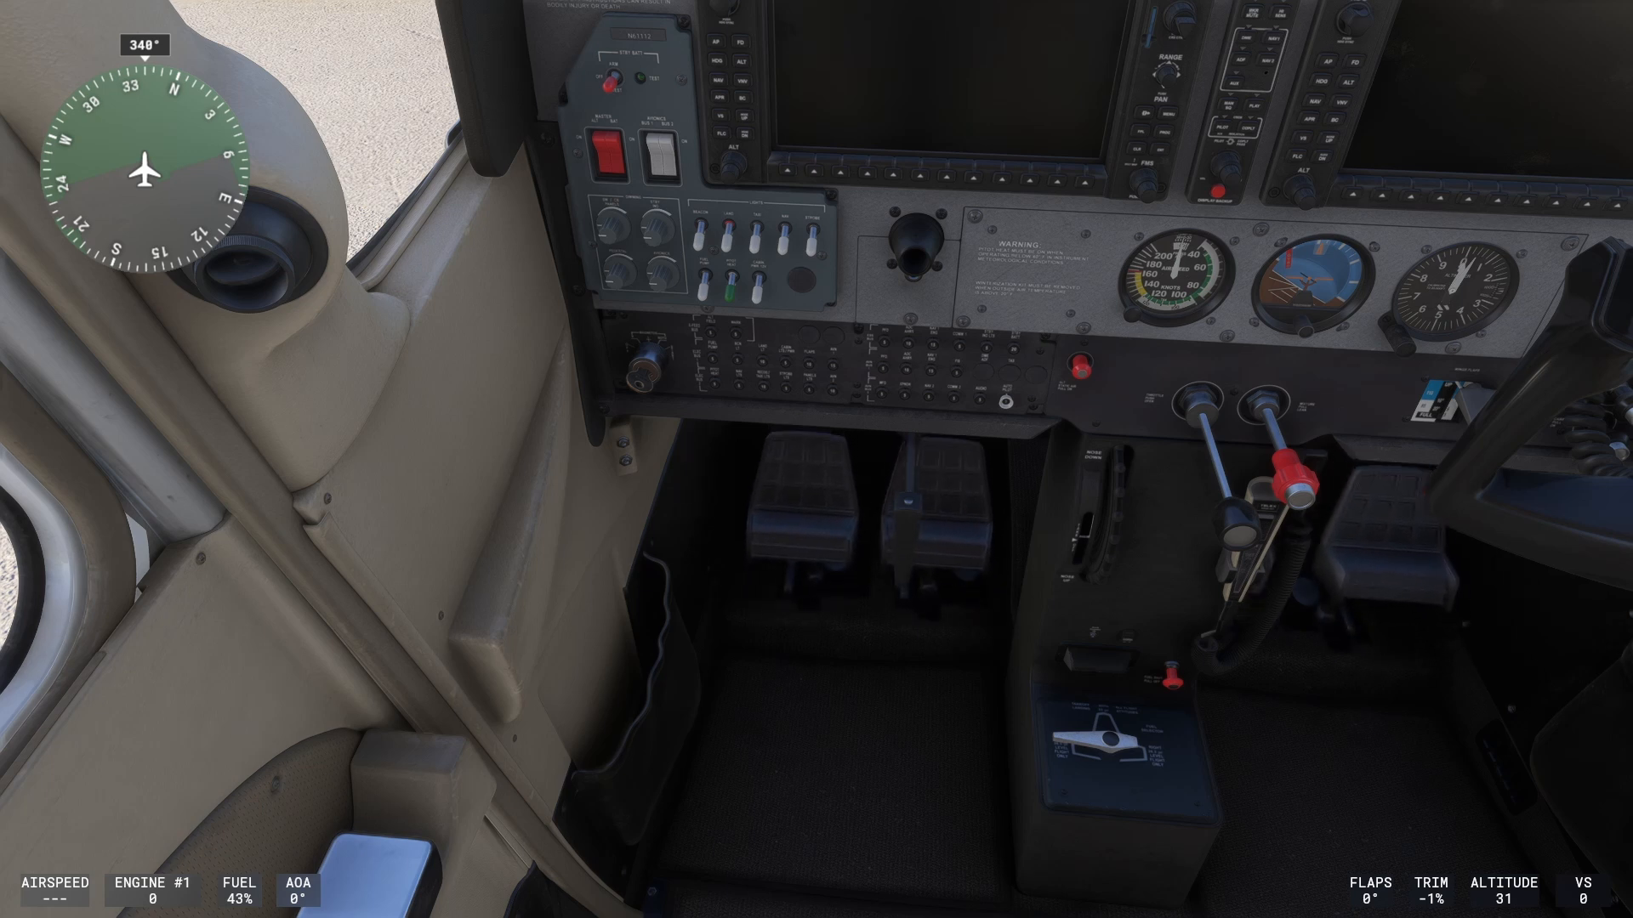
- Toggle to the external view and back, then pan around the cabin from windshield to panel
key("End")
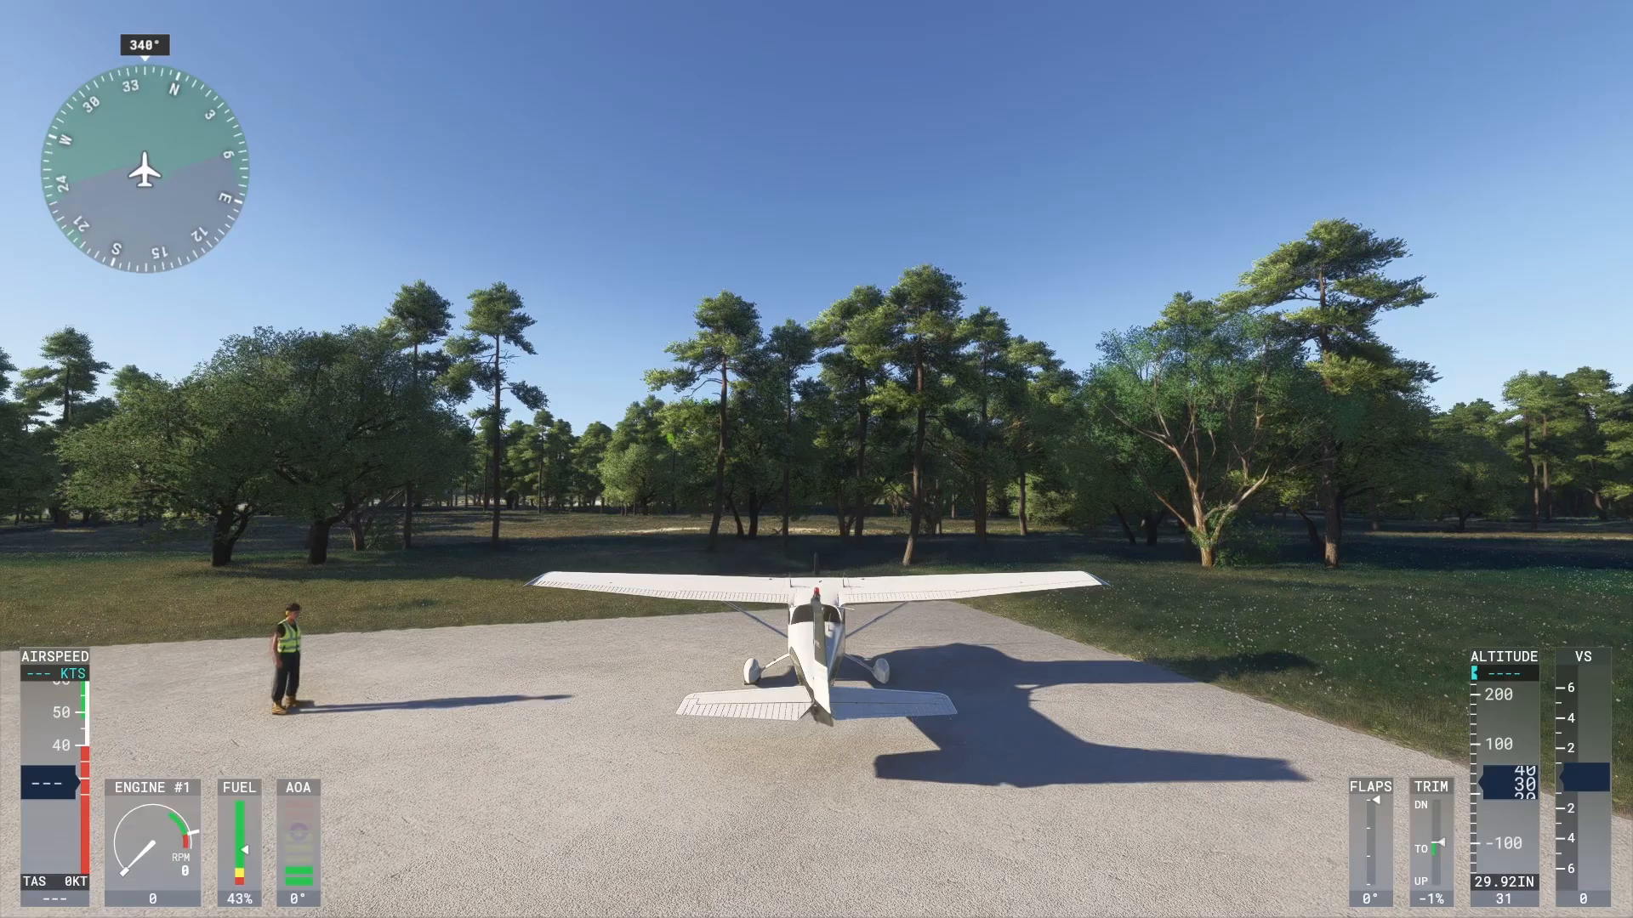
key("End")
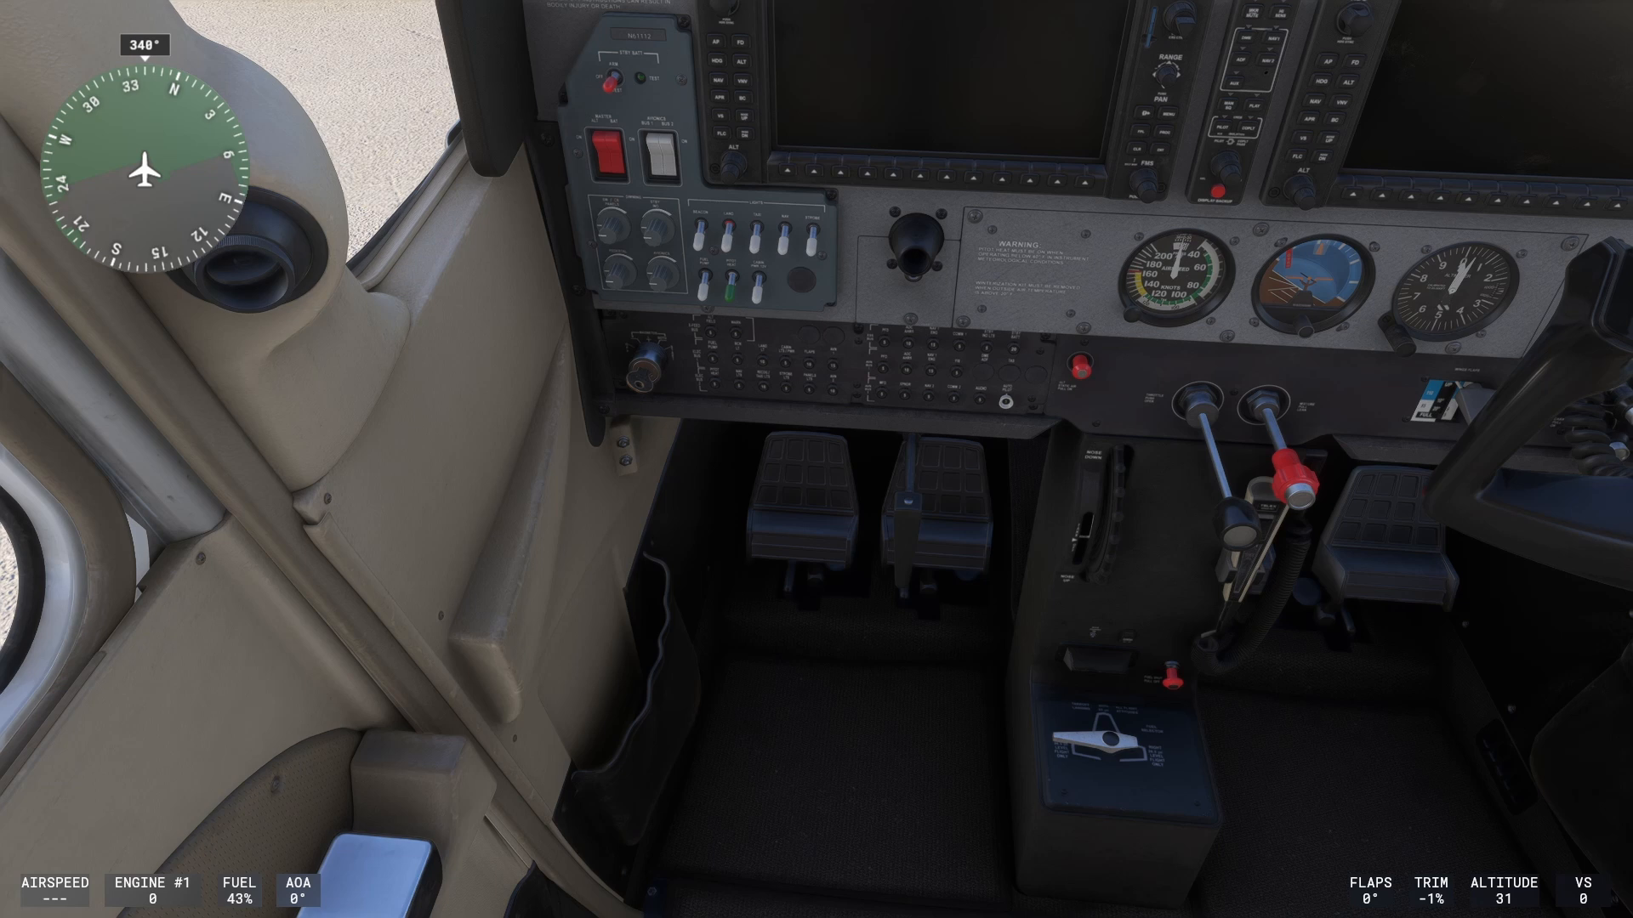
key("shift+Up")
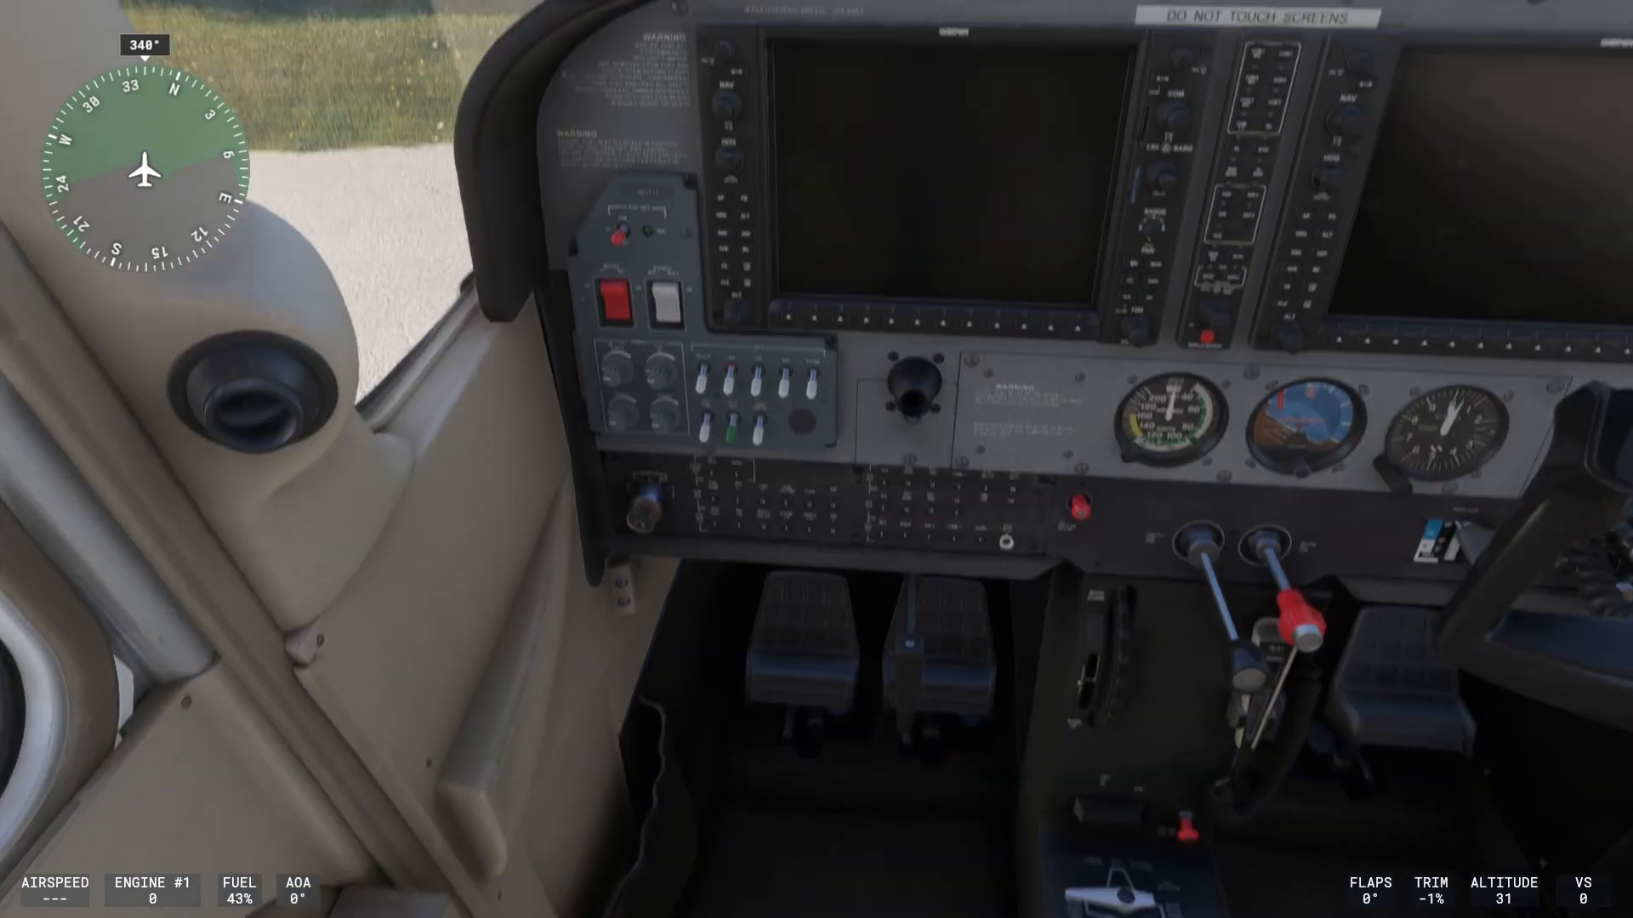
key("shift+Up")
key("shift+Up")
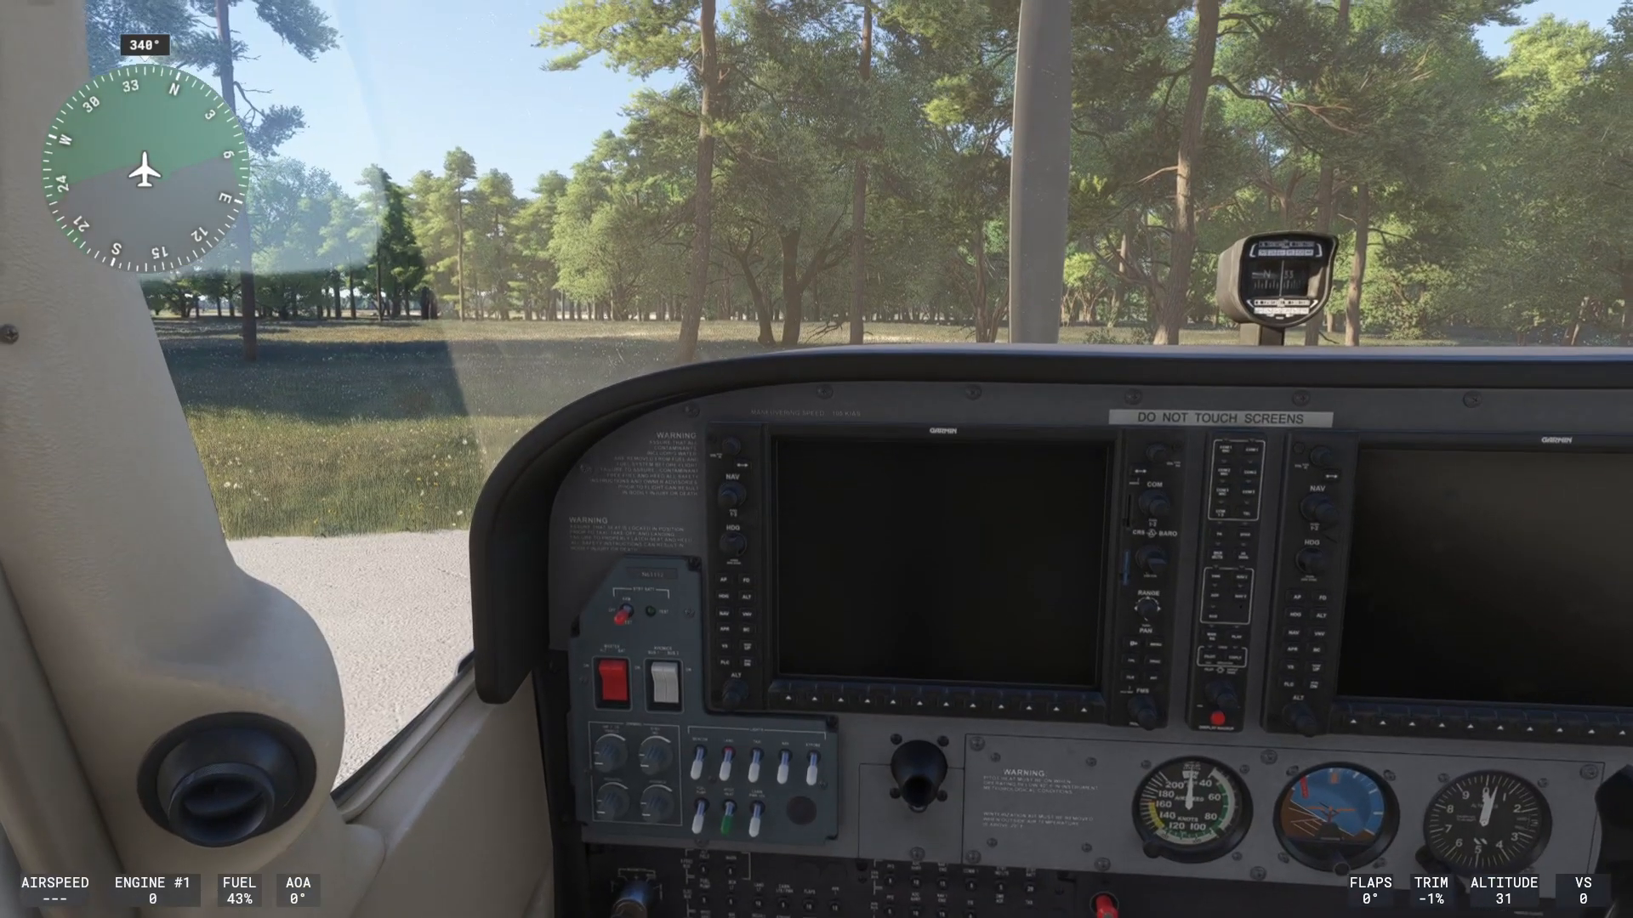
key("shift+Right")
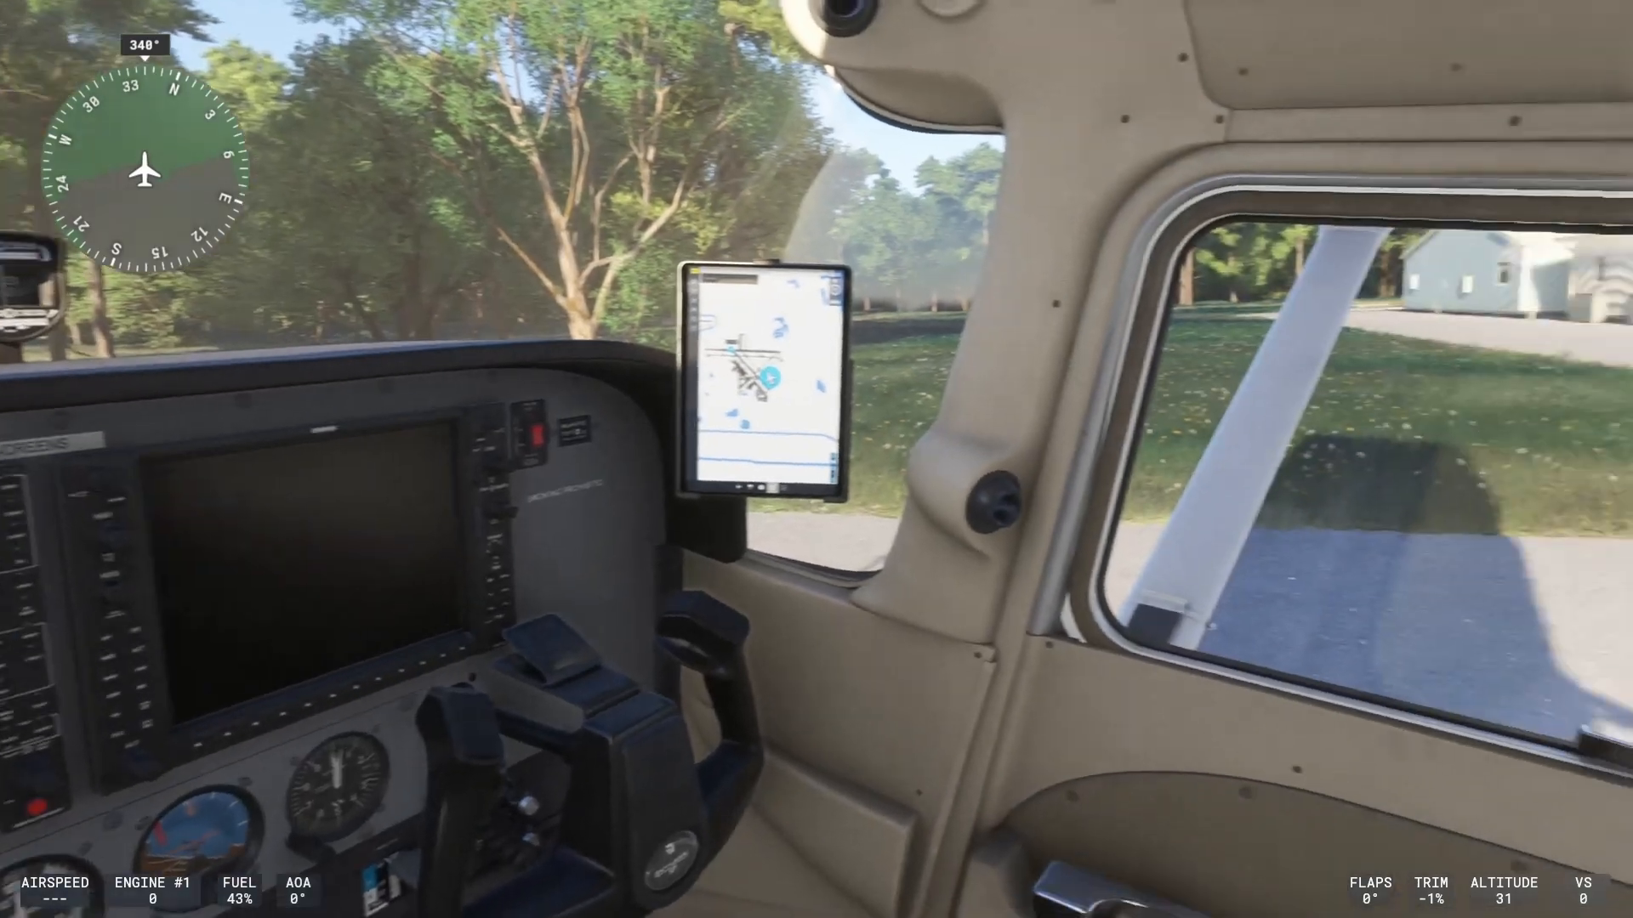
key("shift+Right")
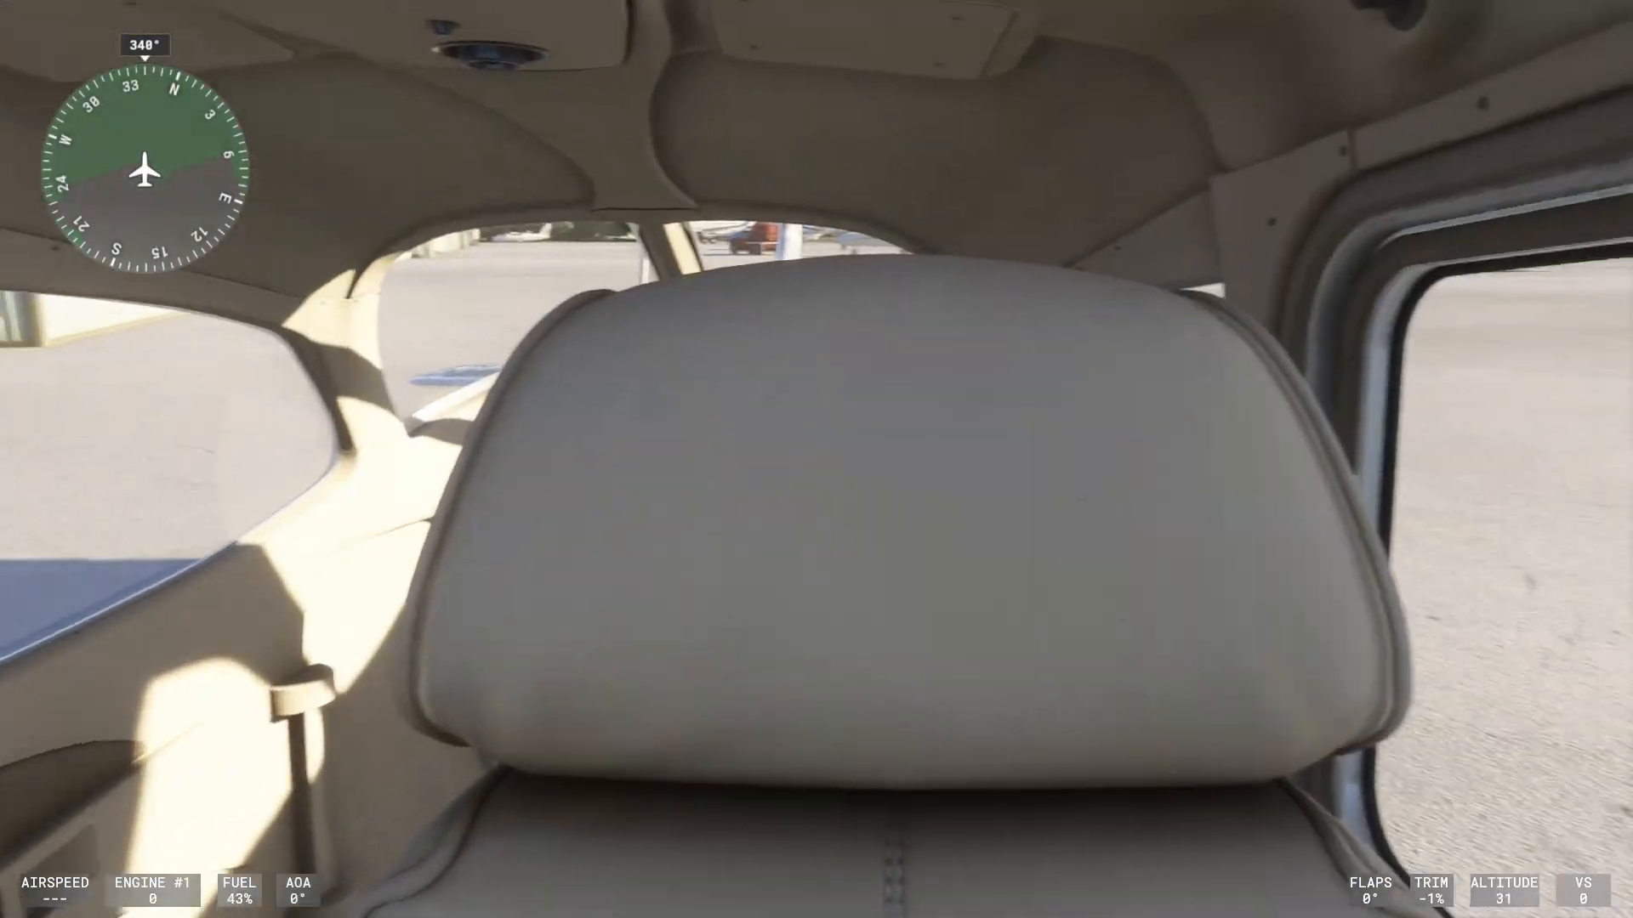
key("shift+Right")
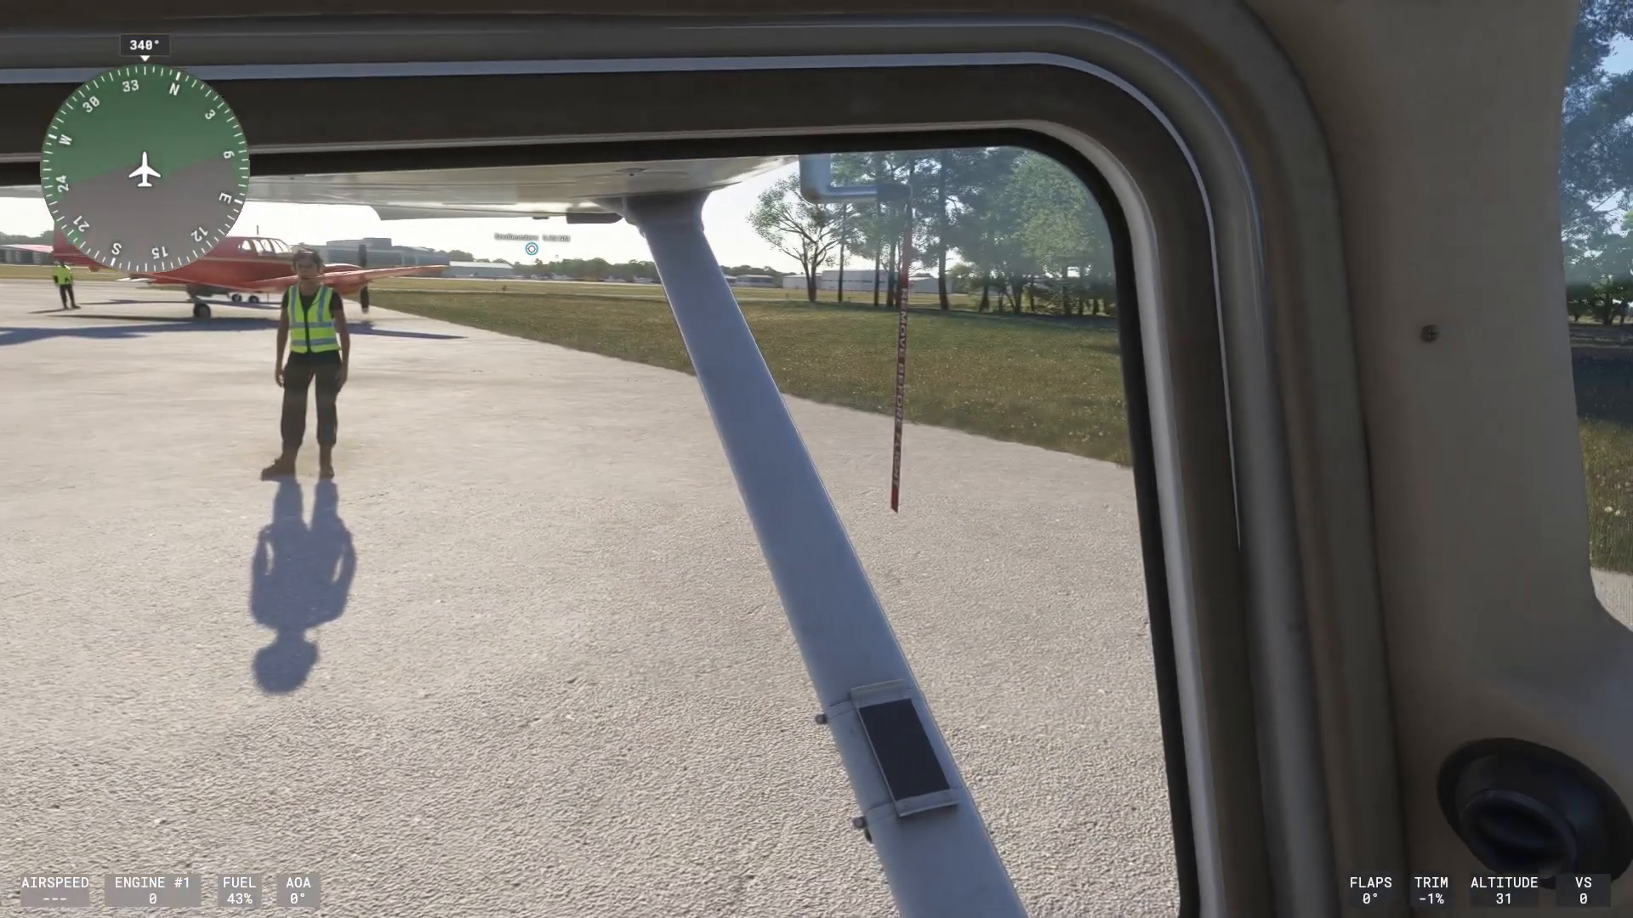
key("shift+Right")
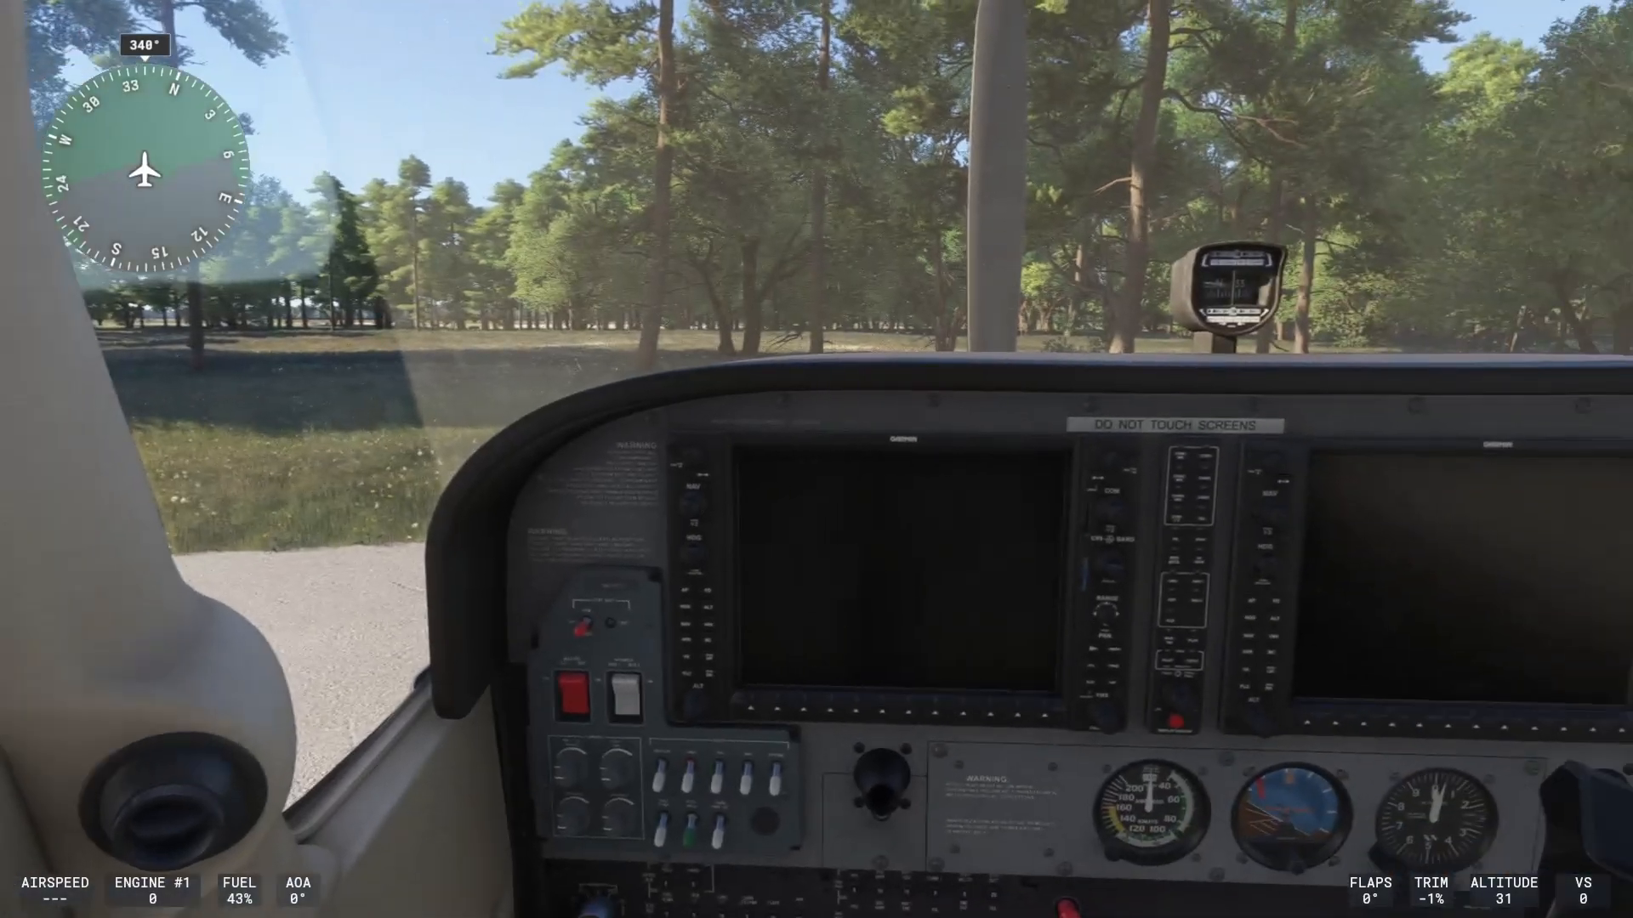
key("shift+Down")
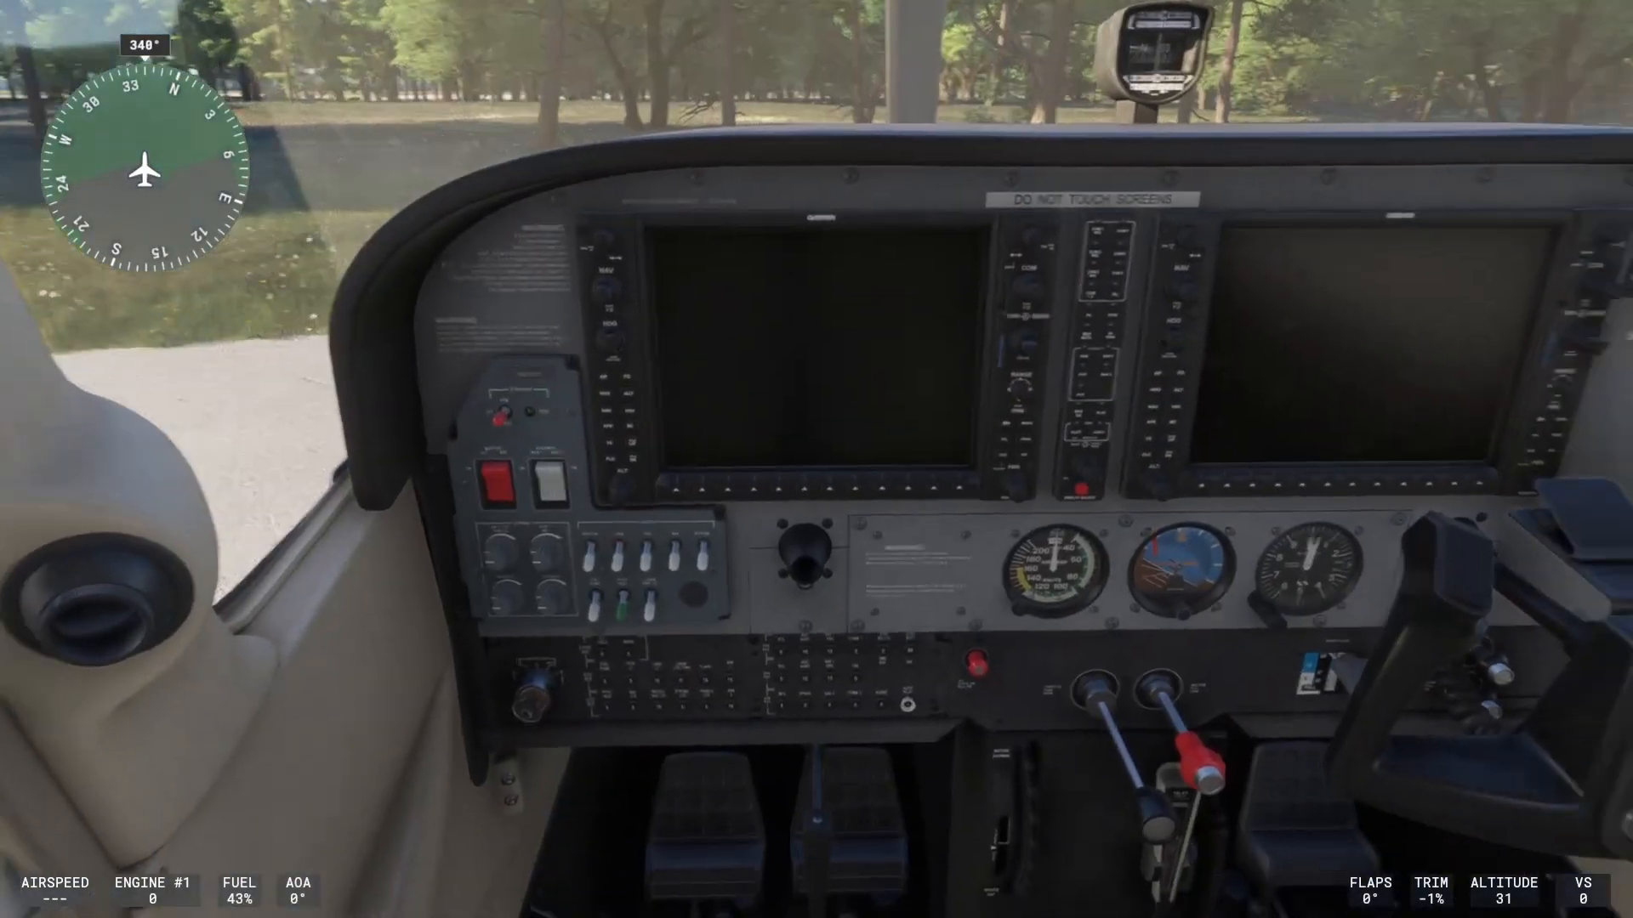
key("shift+Right")
- Orbit the external chase camera around the Cessna, then return to the cockpit view
key("End")
key("shift+Down")
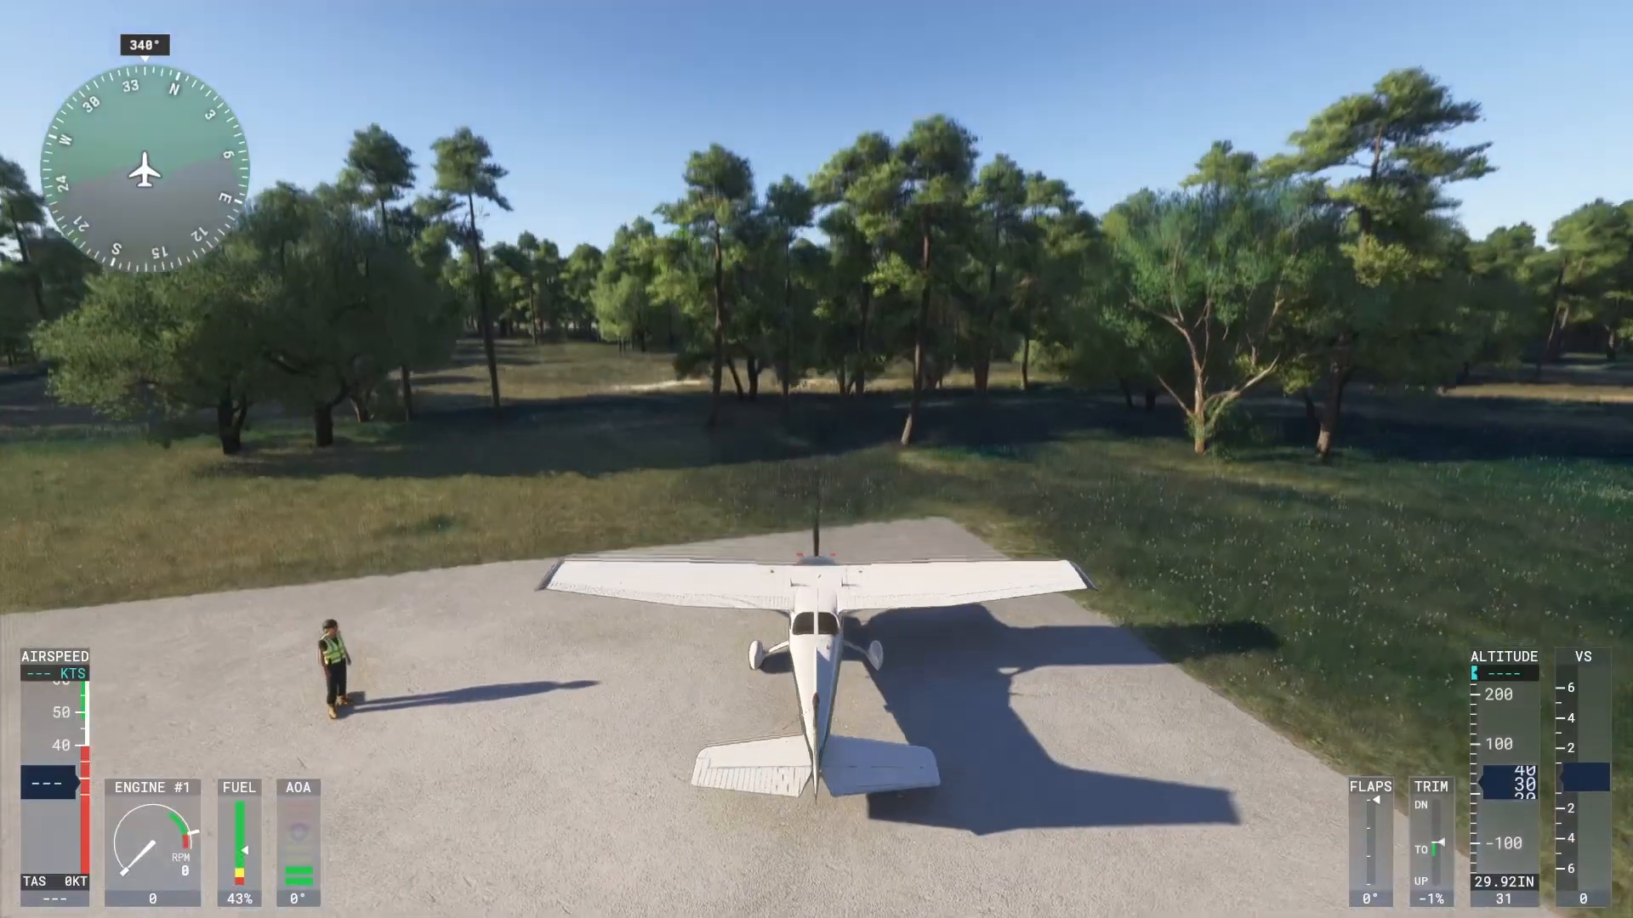
key("shift+Up")
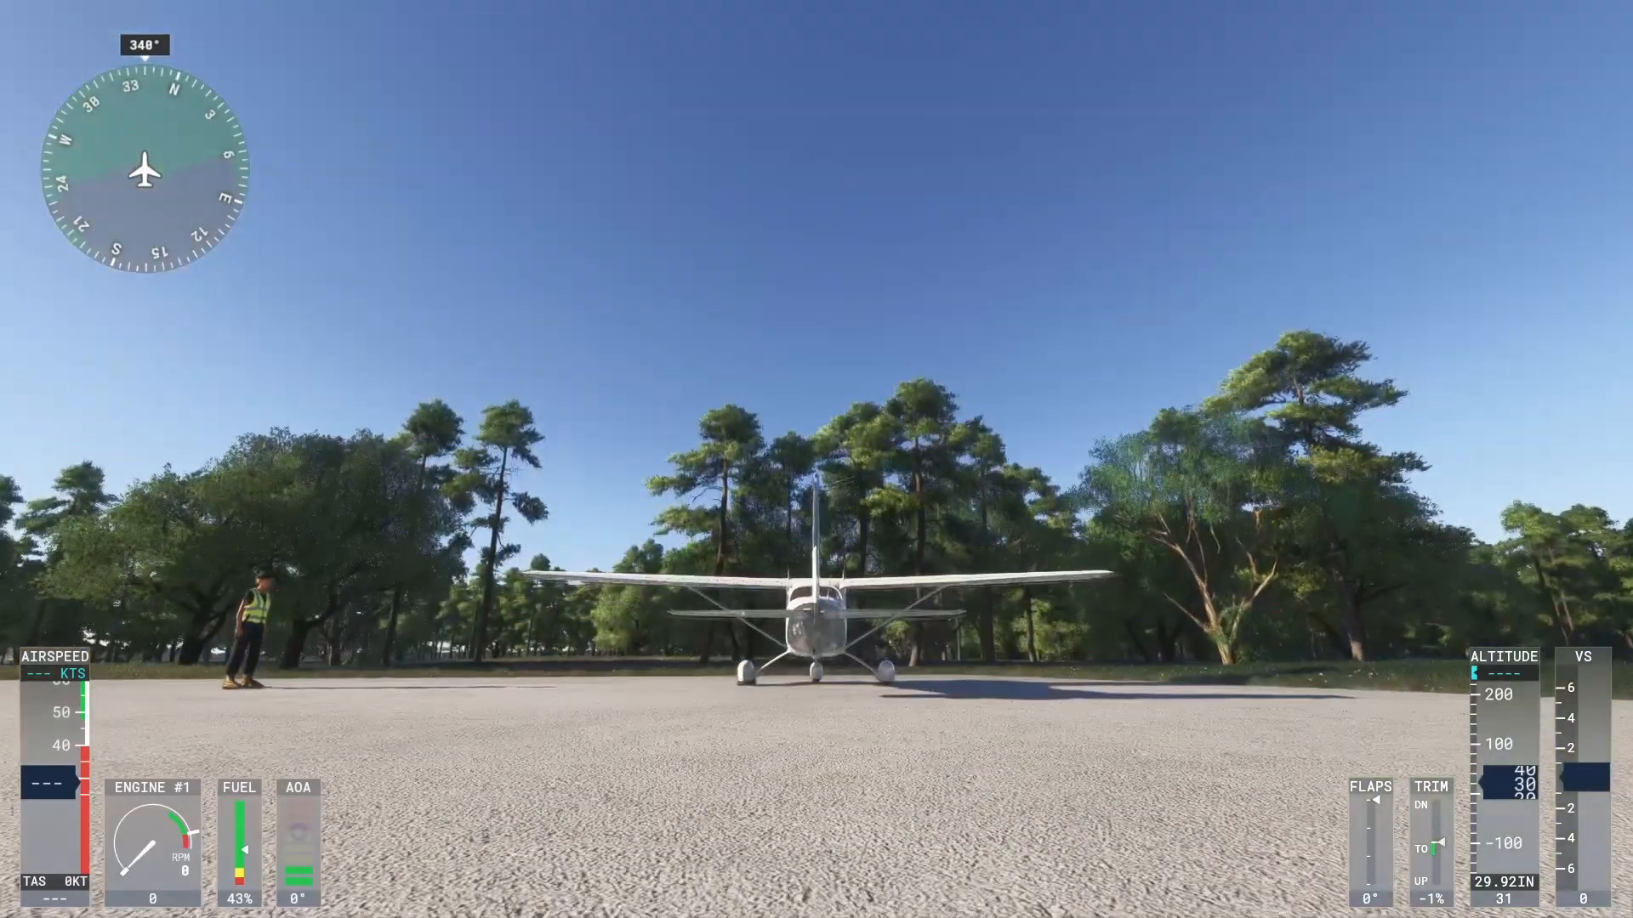
key("shift+Right")
key("shift+Right")
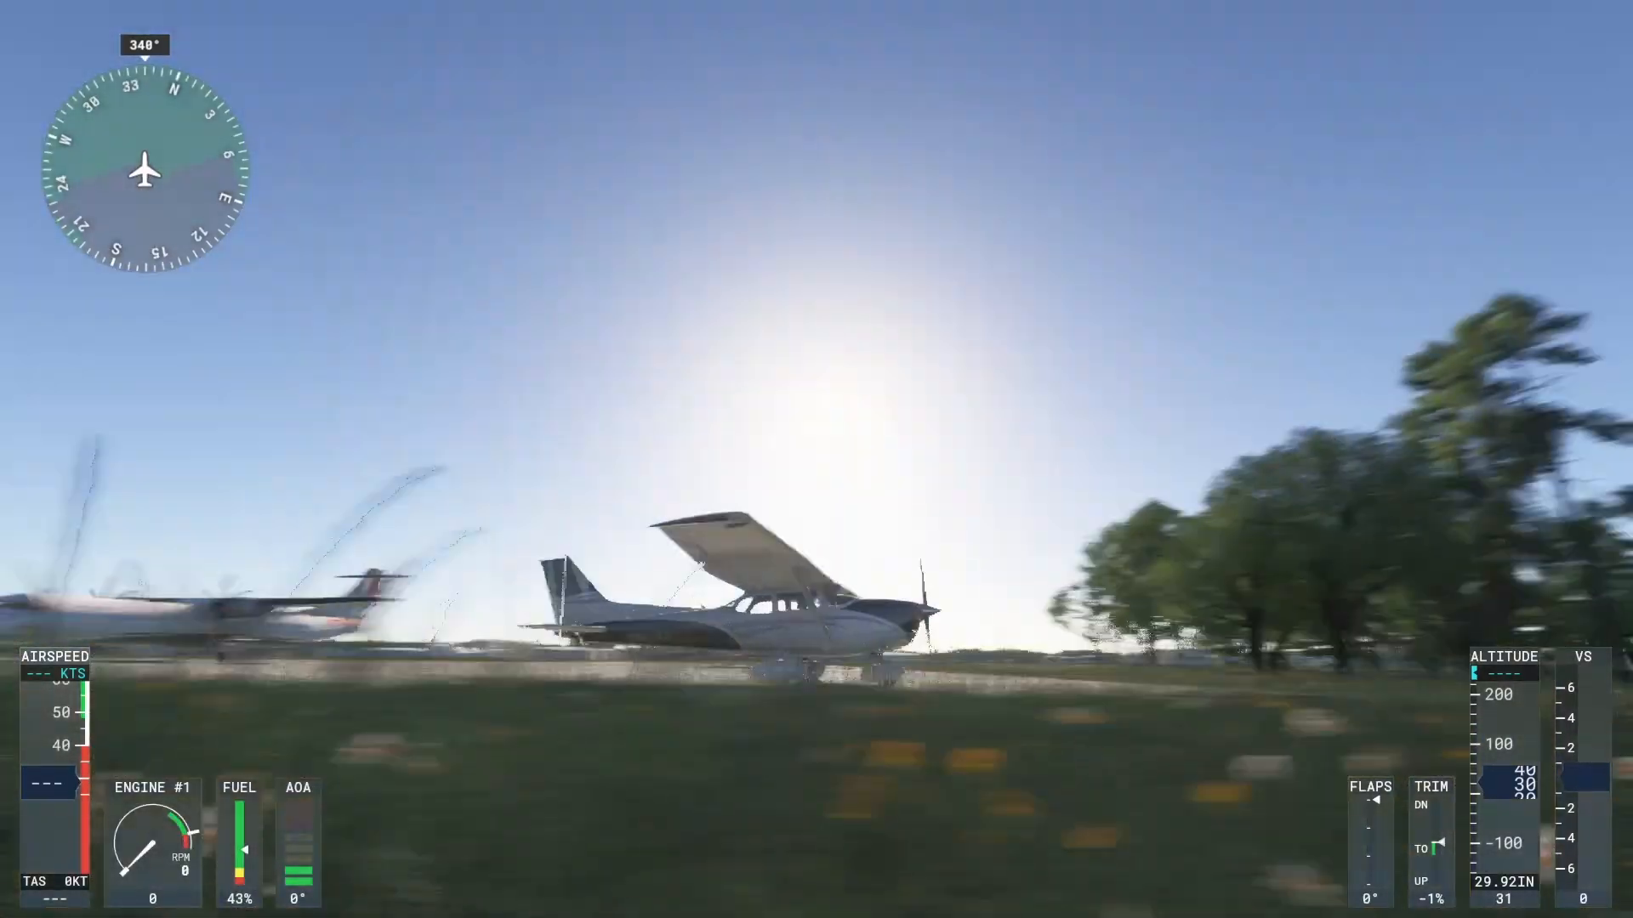
key("shift+Right")
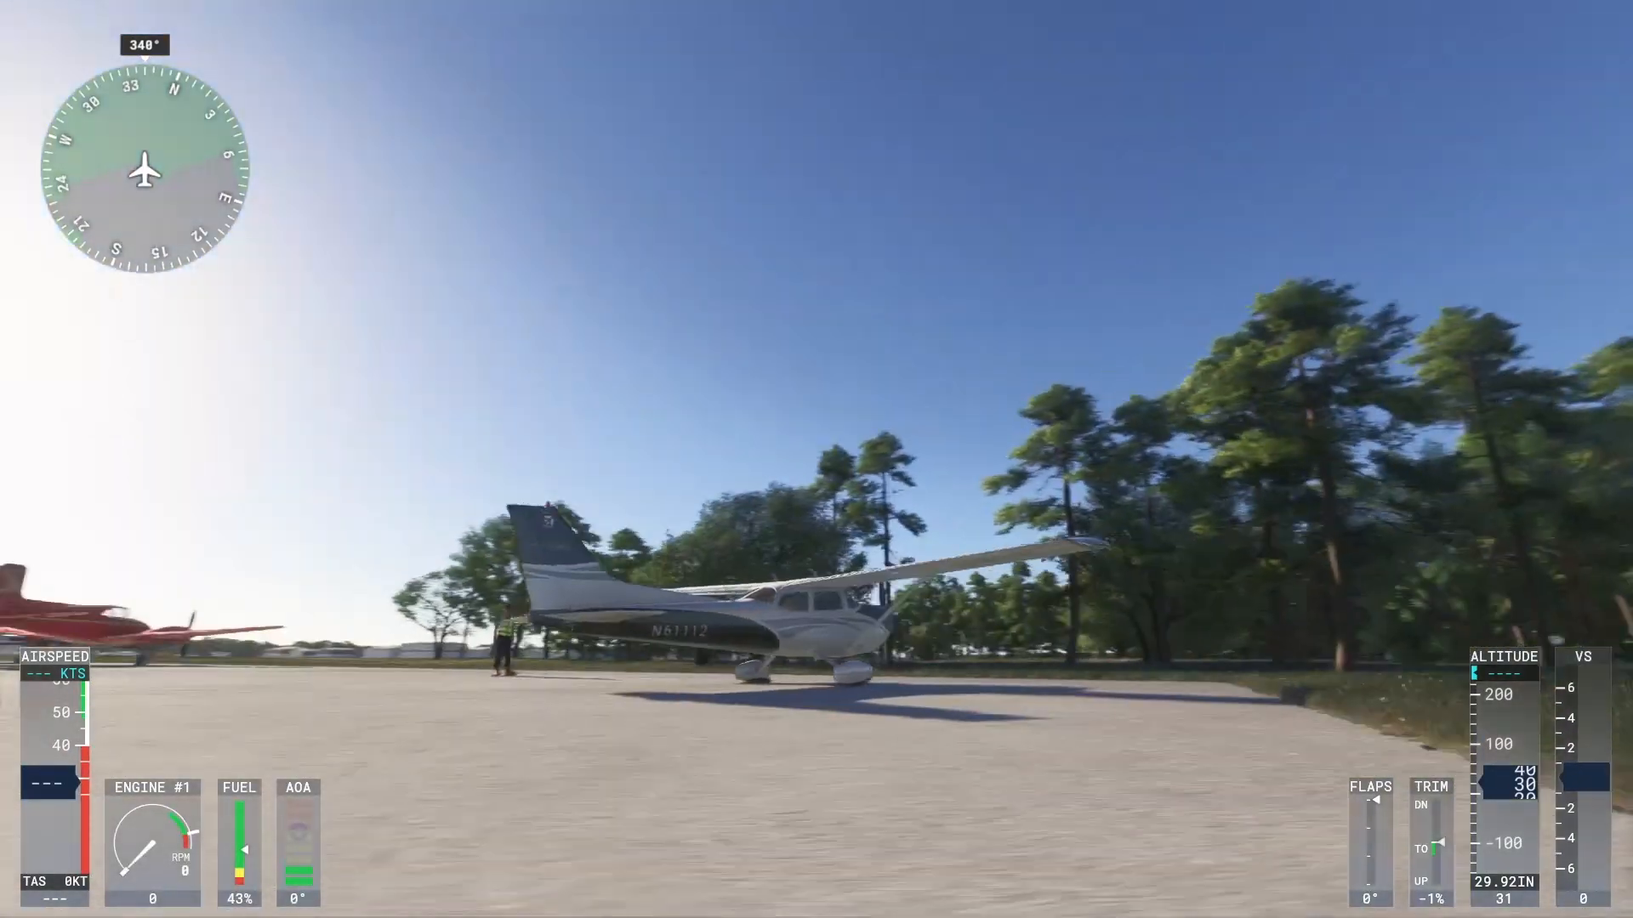
key("shift+Right")
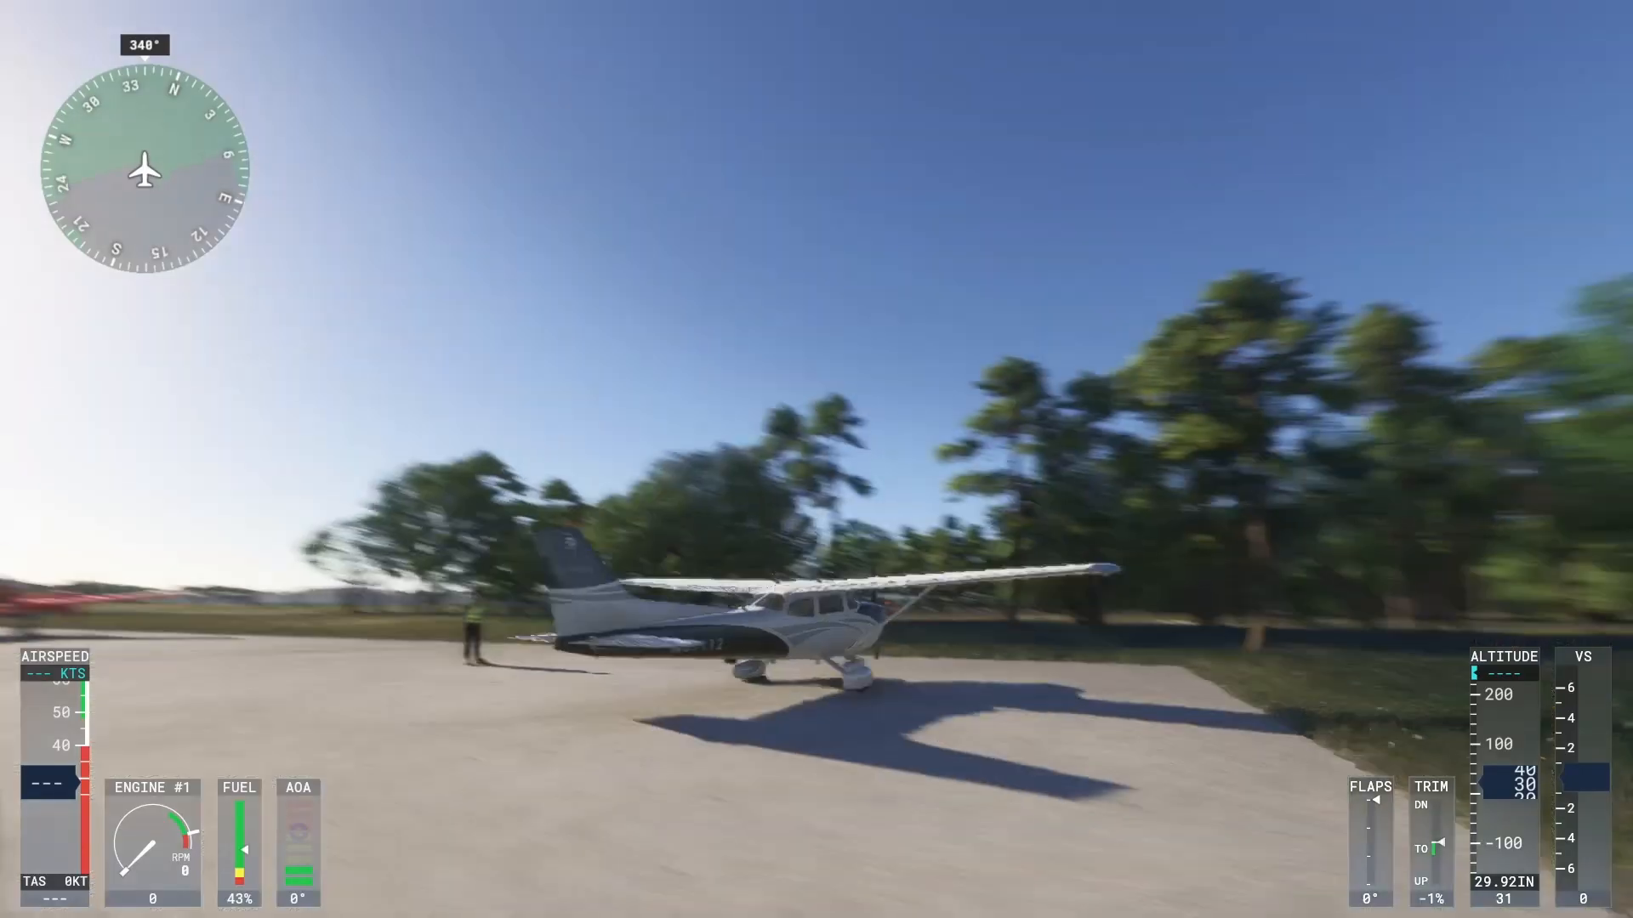
key("BackSpace")
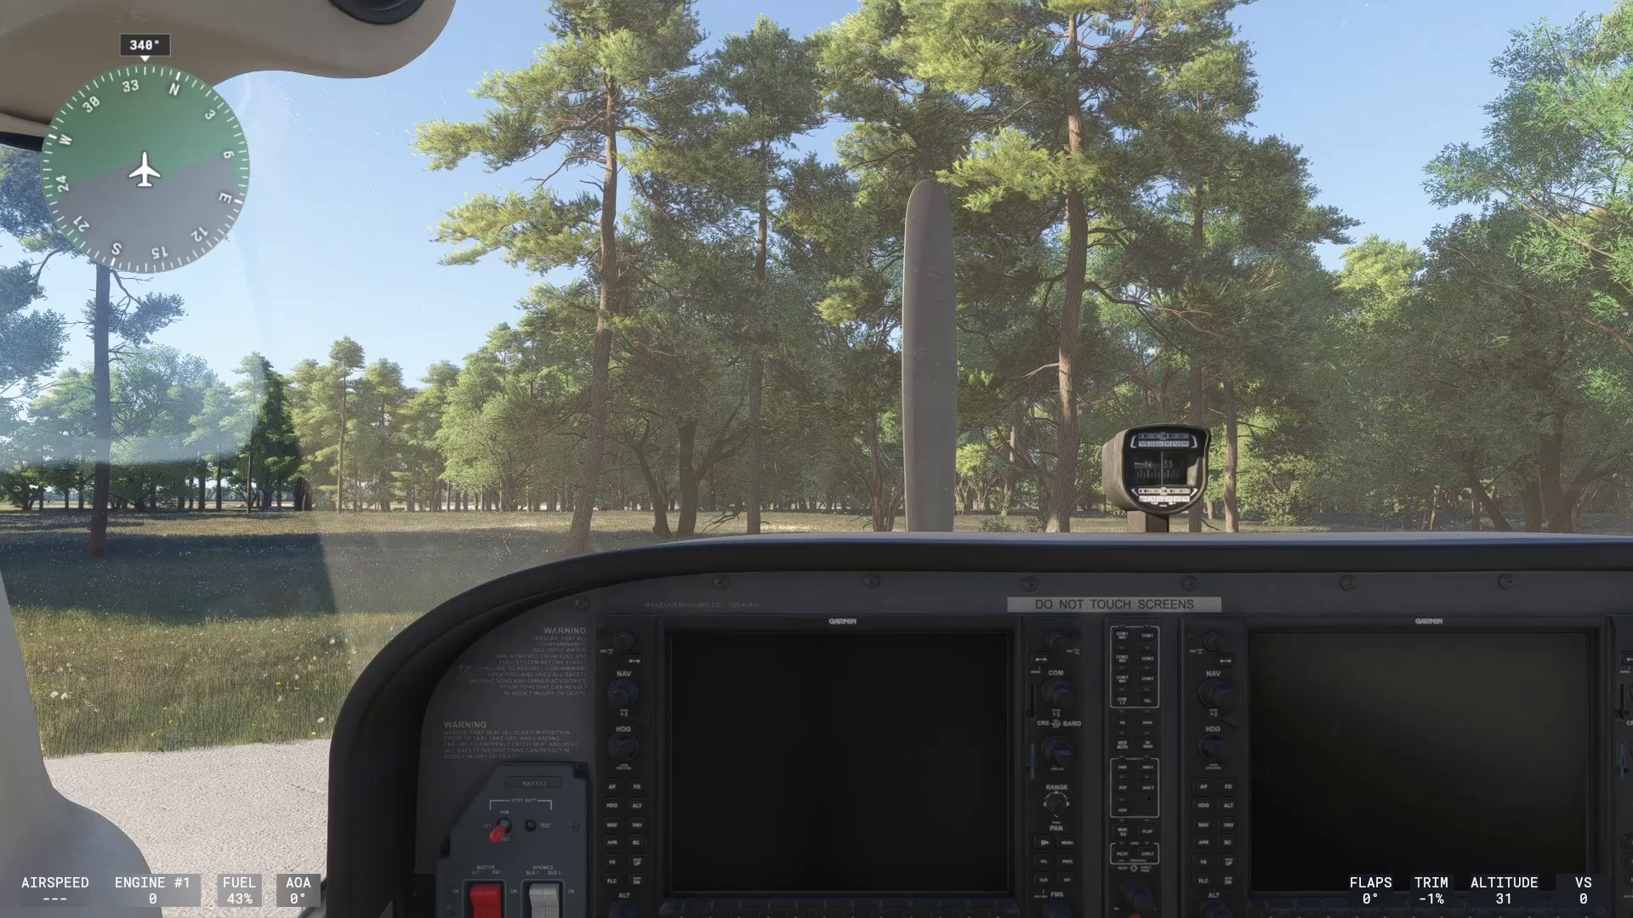
- Make the pilot yoke visible, then check the external chase view and return to the cockpit
left_click_drag(1531, 111, 1567, 298)
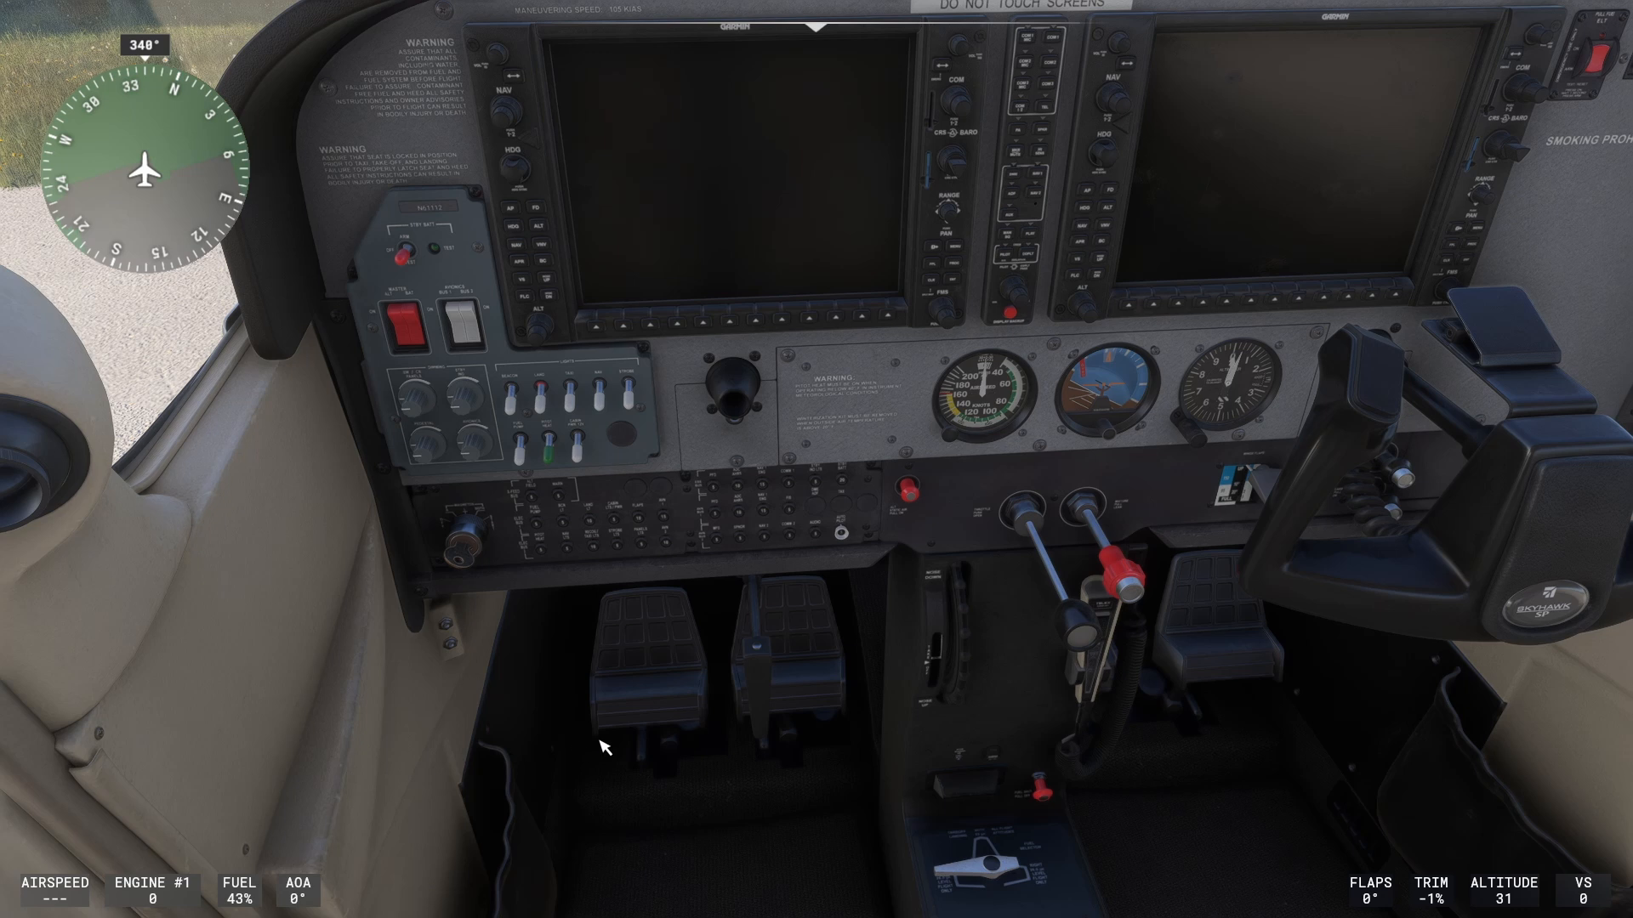
left_click(749, 398)
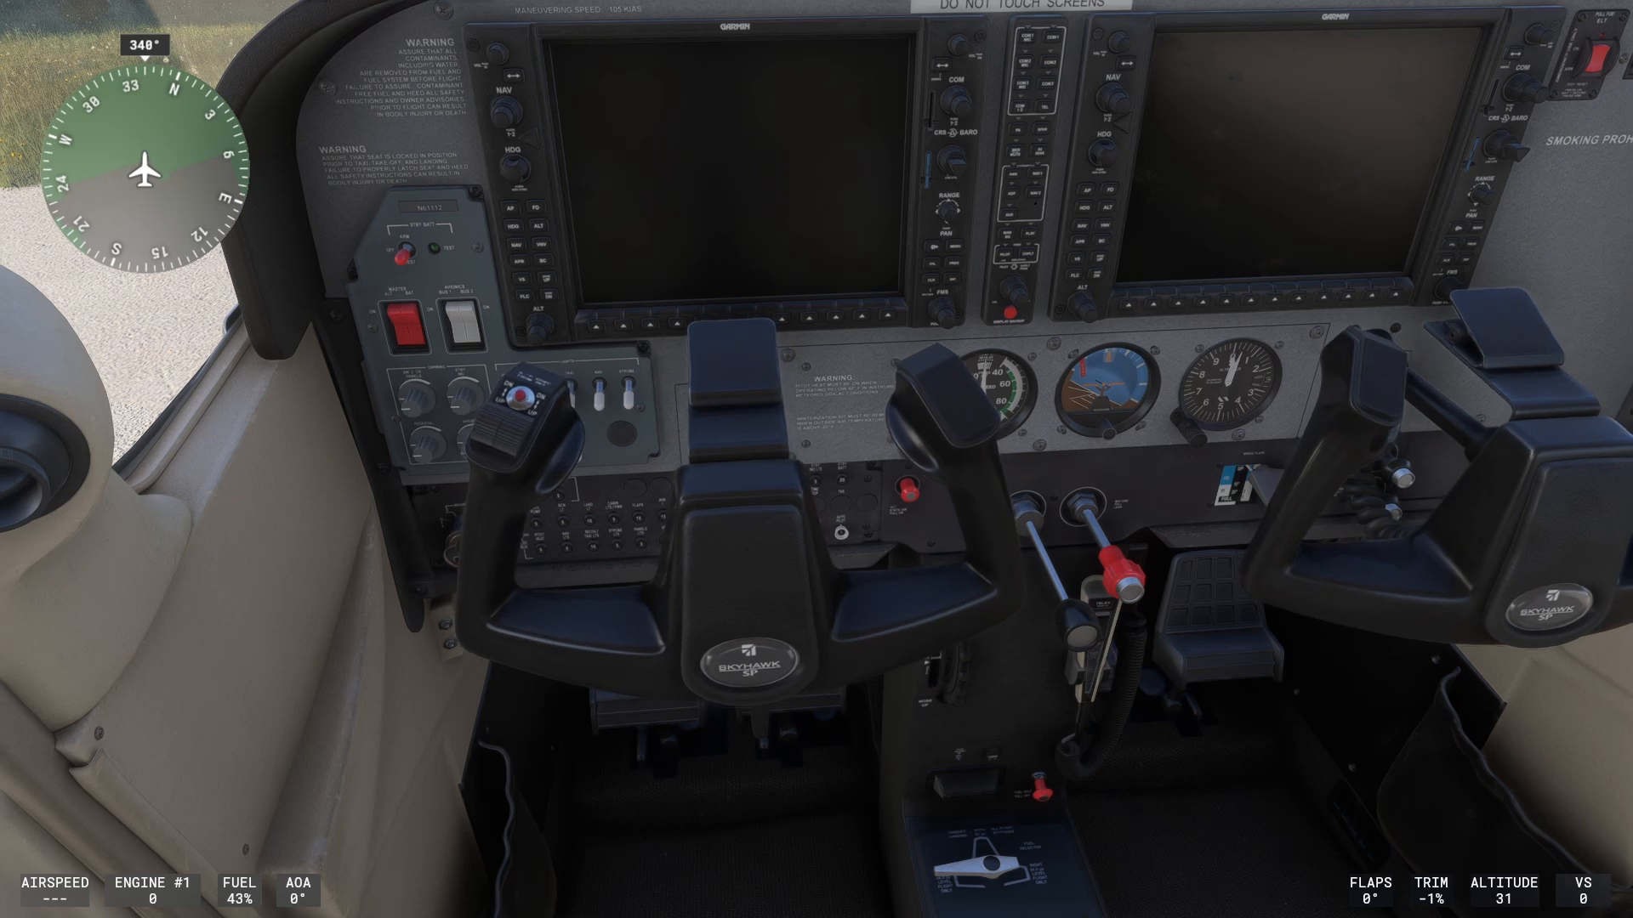
key("End")
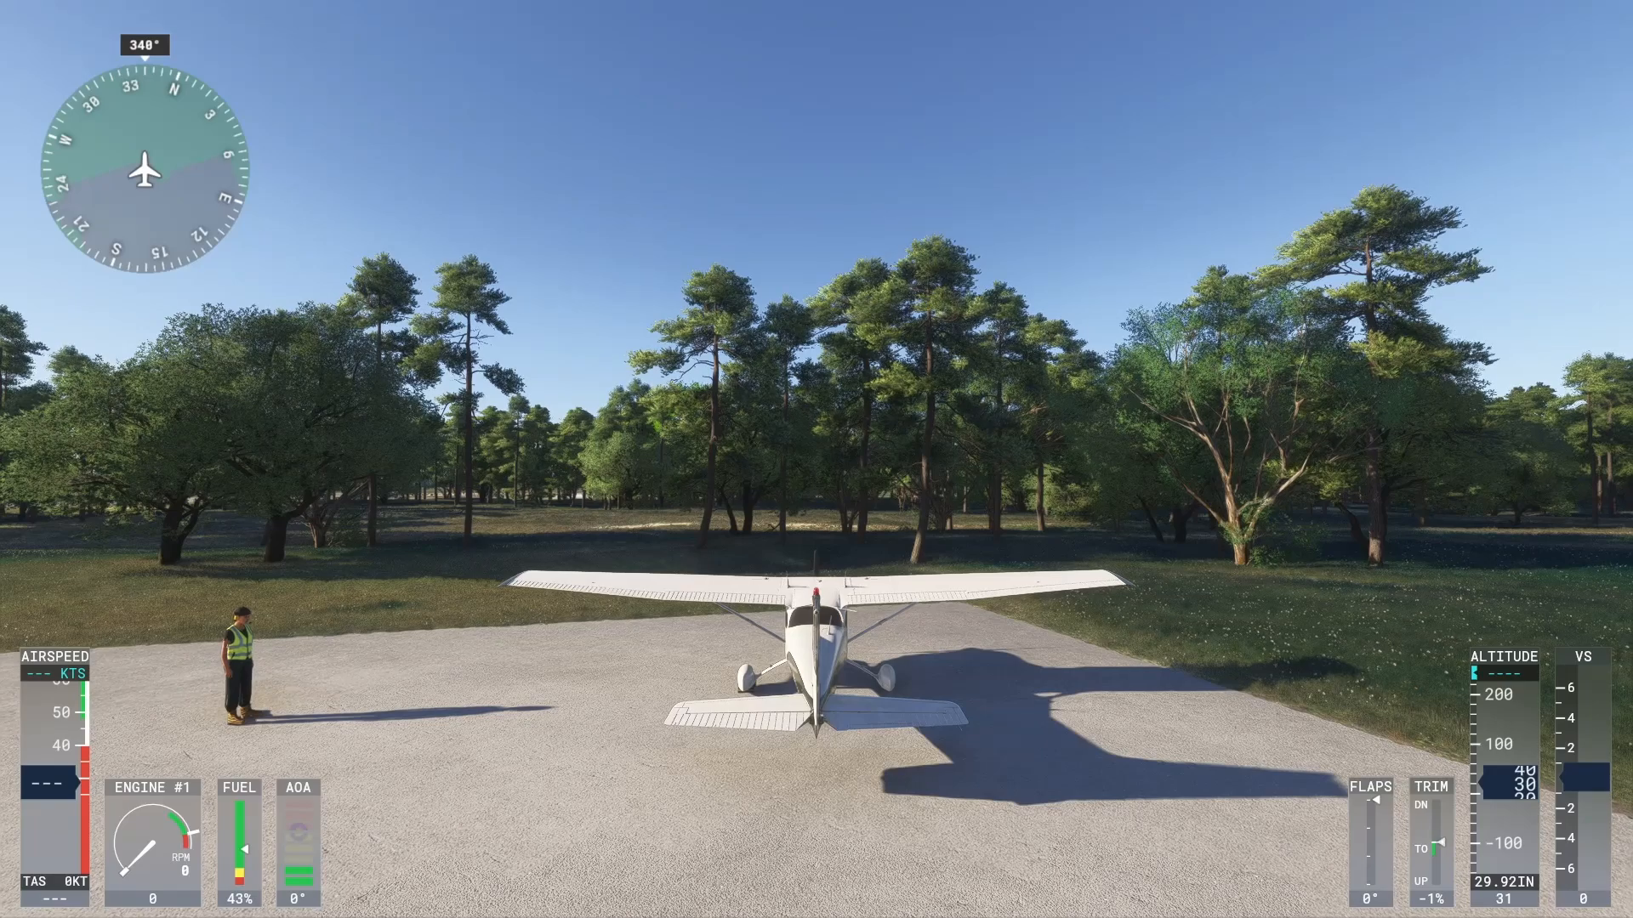
key("End")
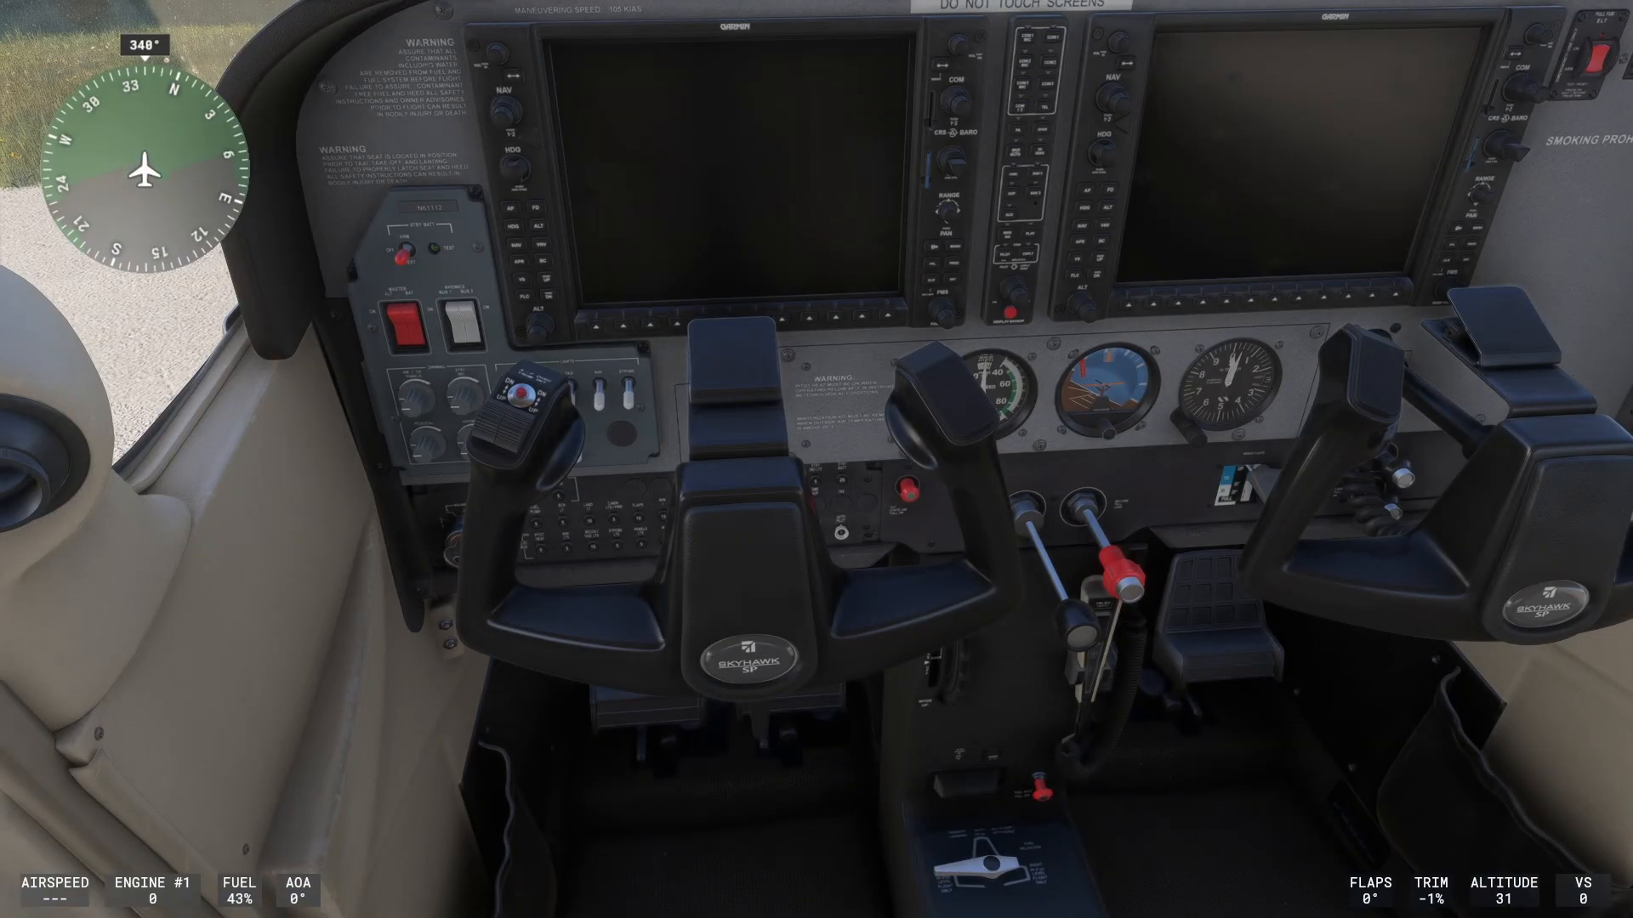
key("ctrl+Left")
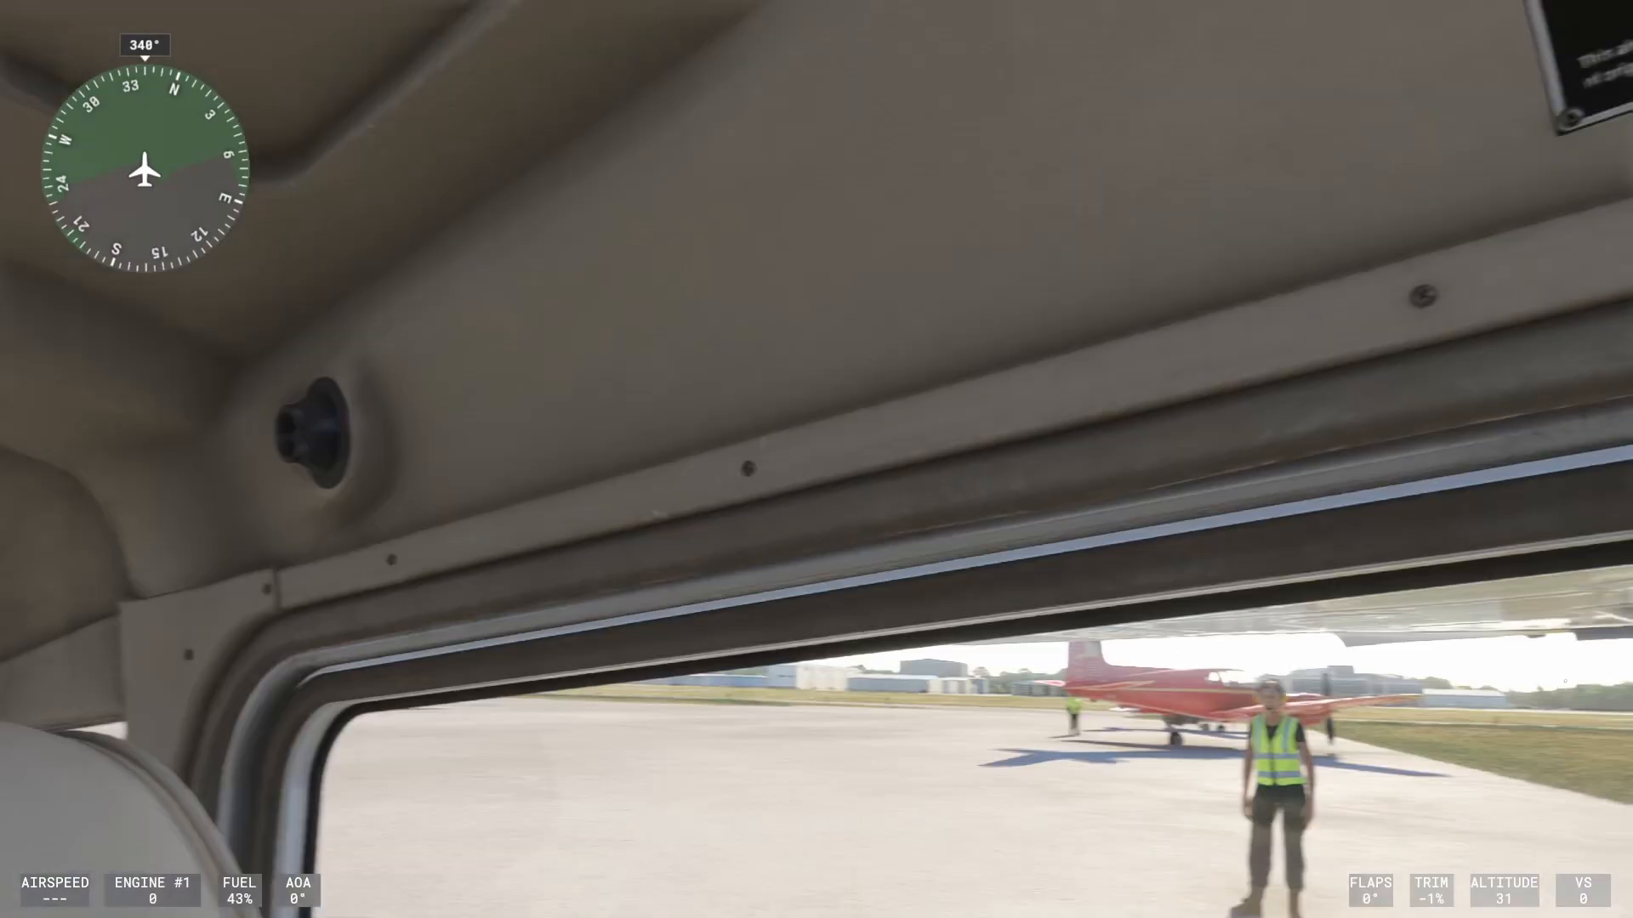
key("ctrl+Left")
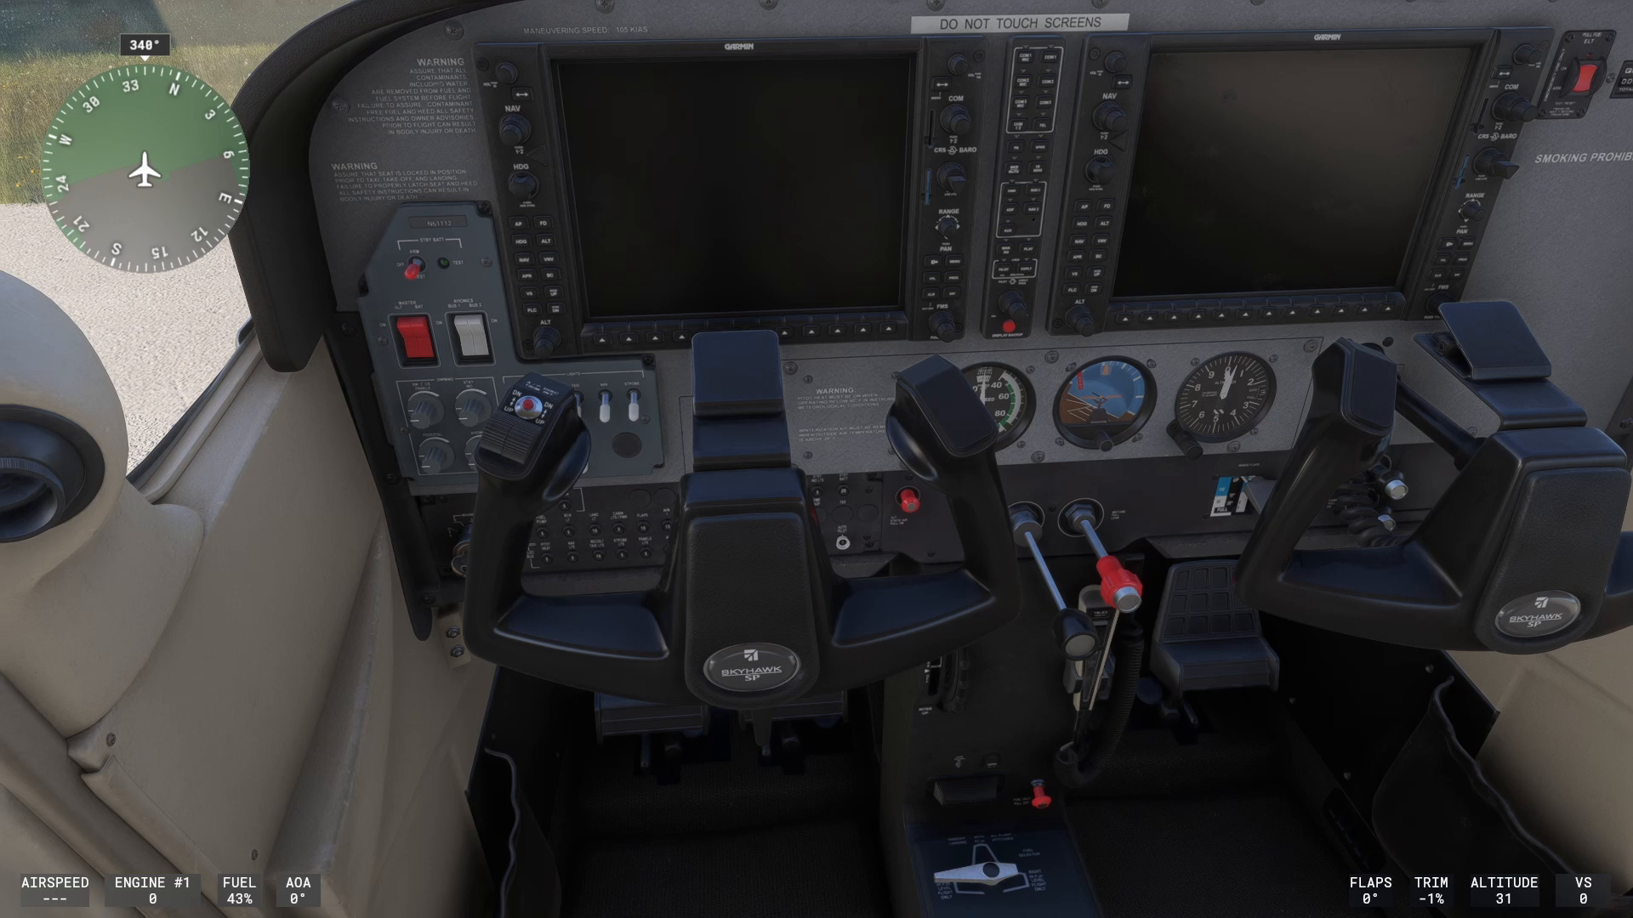
key("Scroll_Lock")
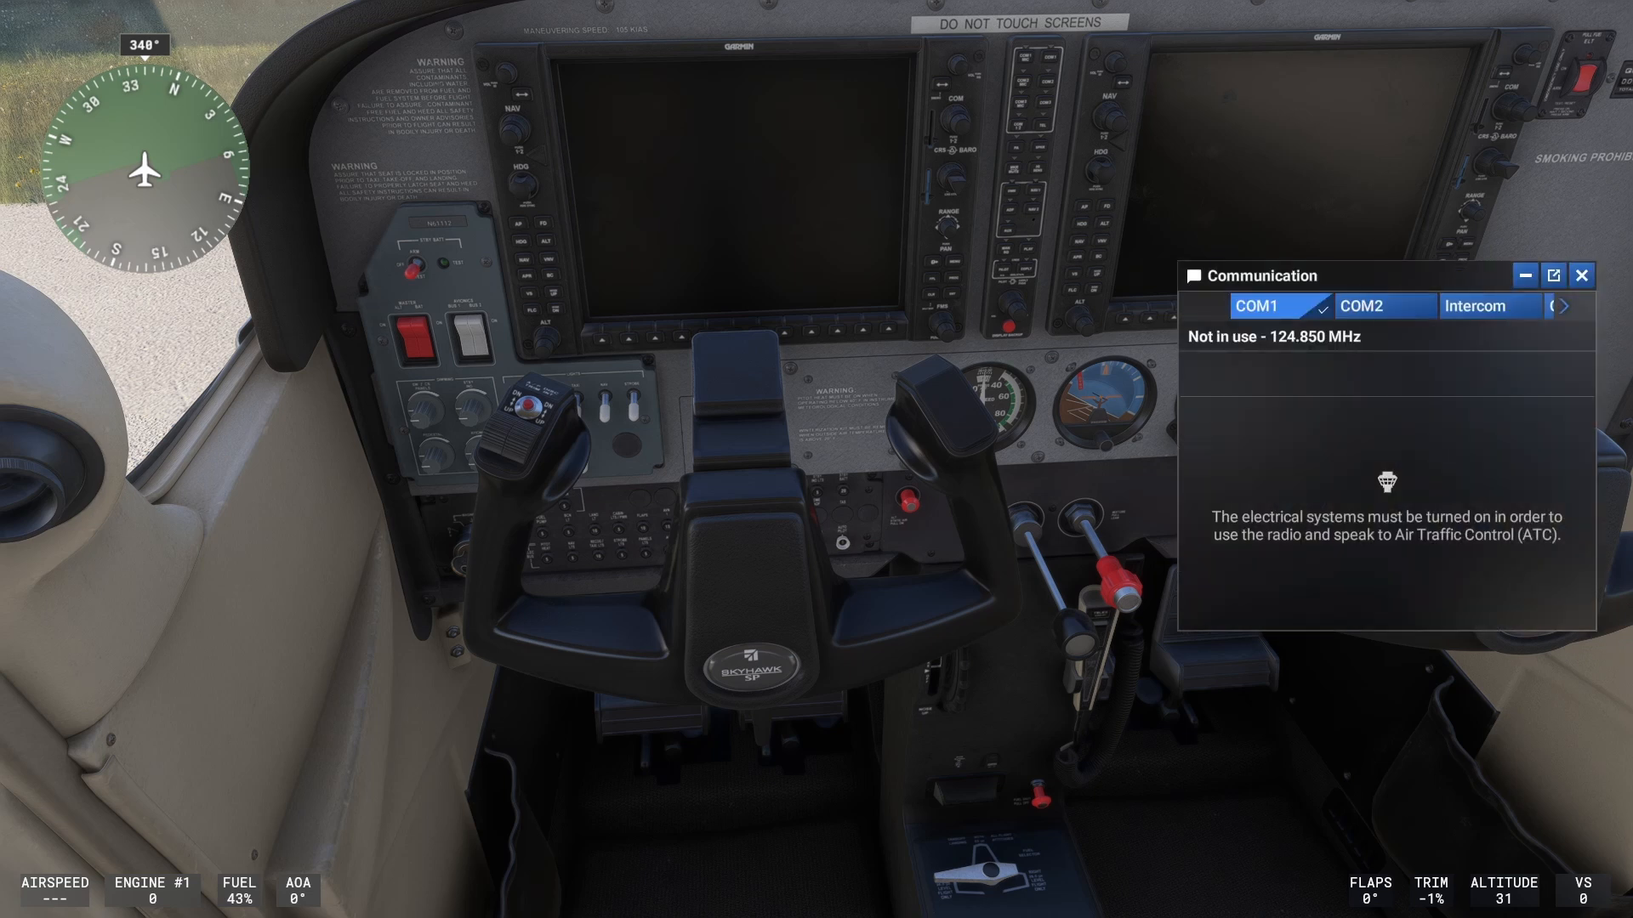
left_click(1581, 278)
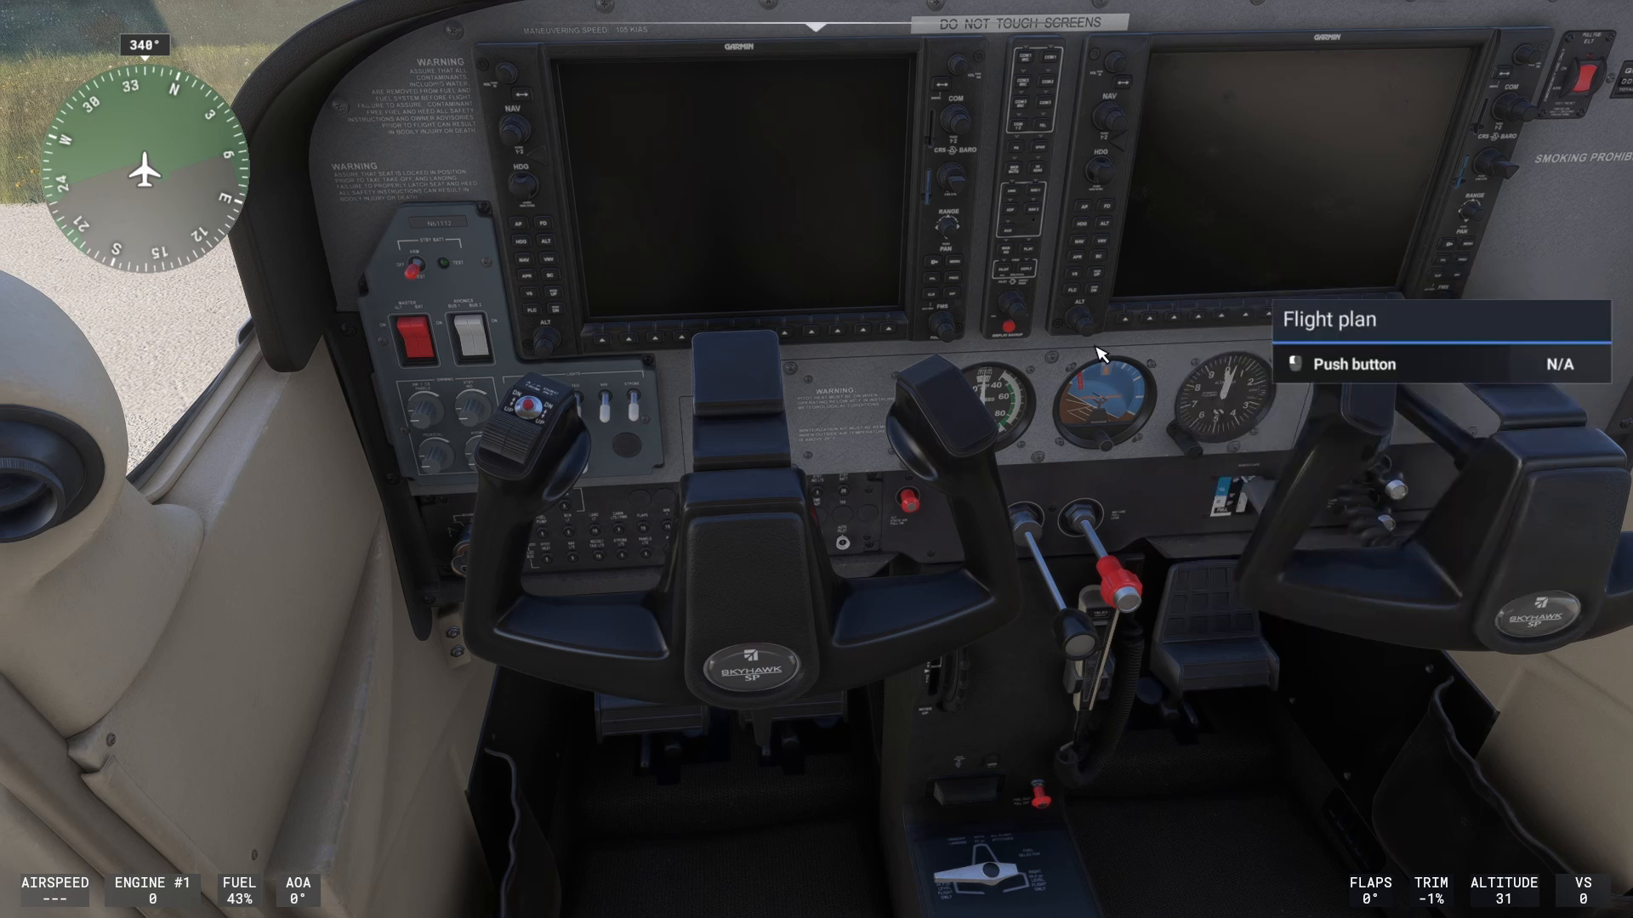
mouse_move(840, 268)
left_mouse_down()
mouse_move(817, 127)
mouse_move(476, 153)
mouse_move(698, 179)
mouse_move(808, 212)
mouse_move(816, 268)
mouse_move(834, 268)
left_mouse_up()
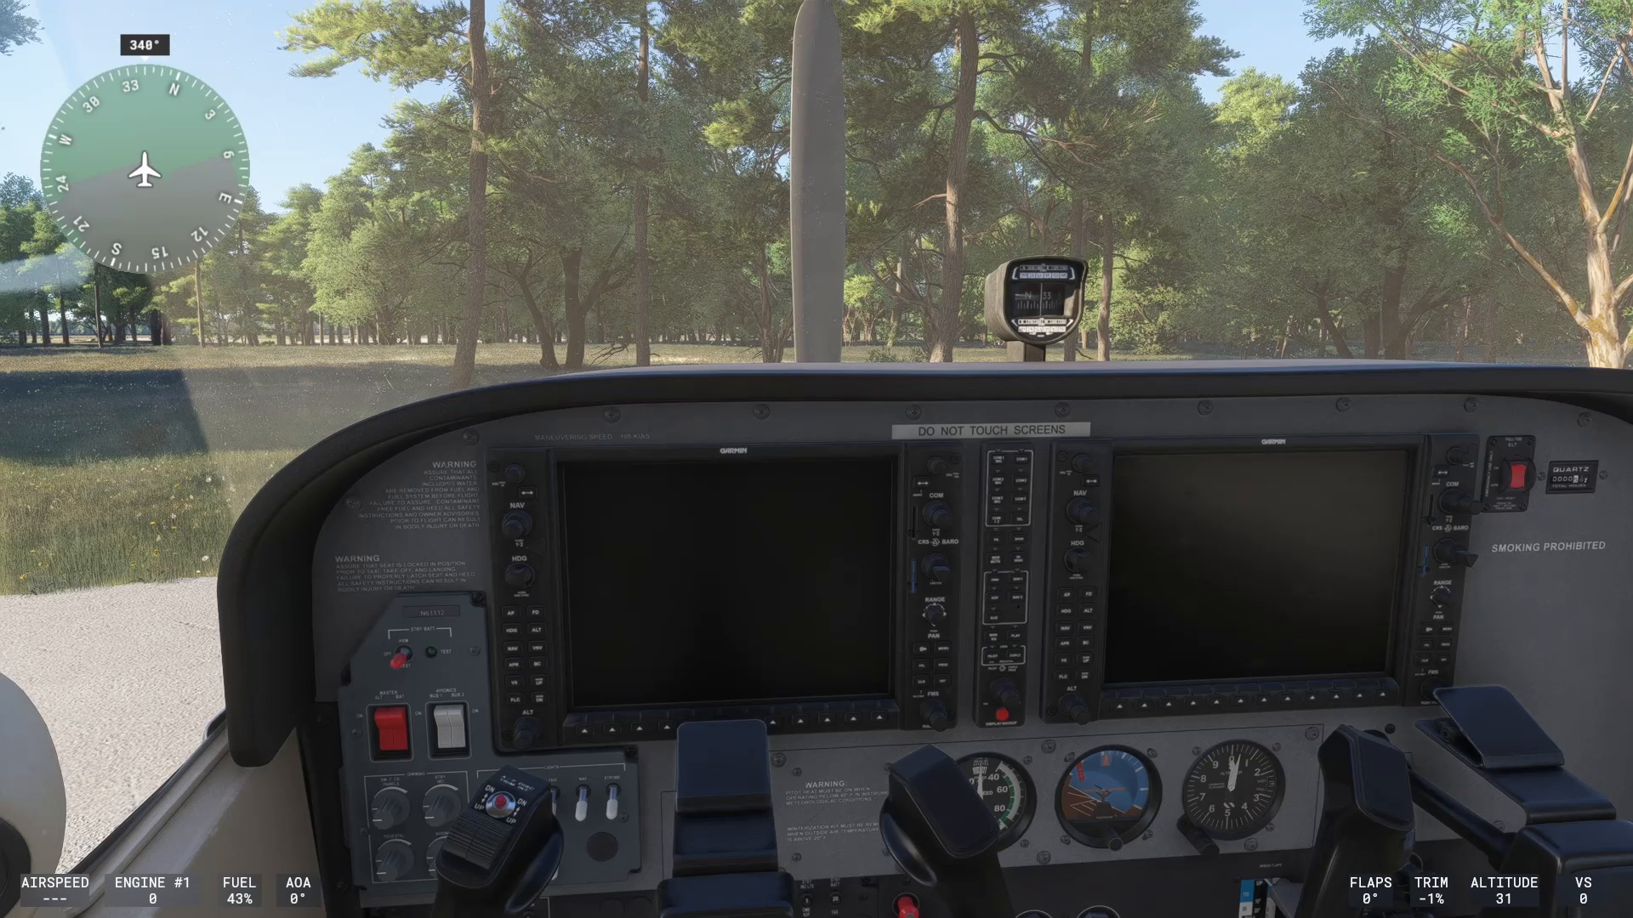
- Pause the flight and return to the Controls settings showing the VelocityOne Flight Yoke for the Cessna 172
key("Escape")
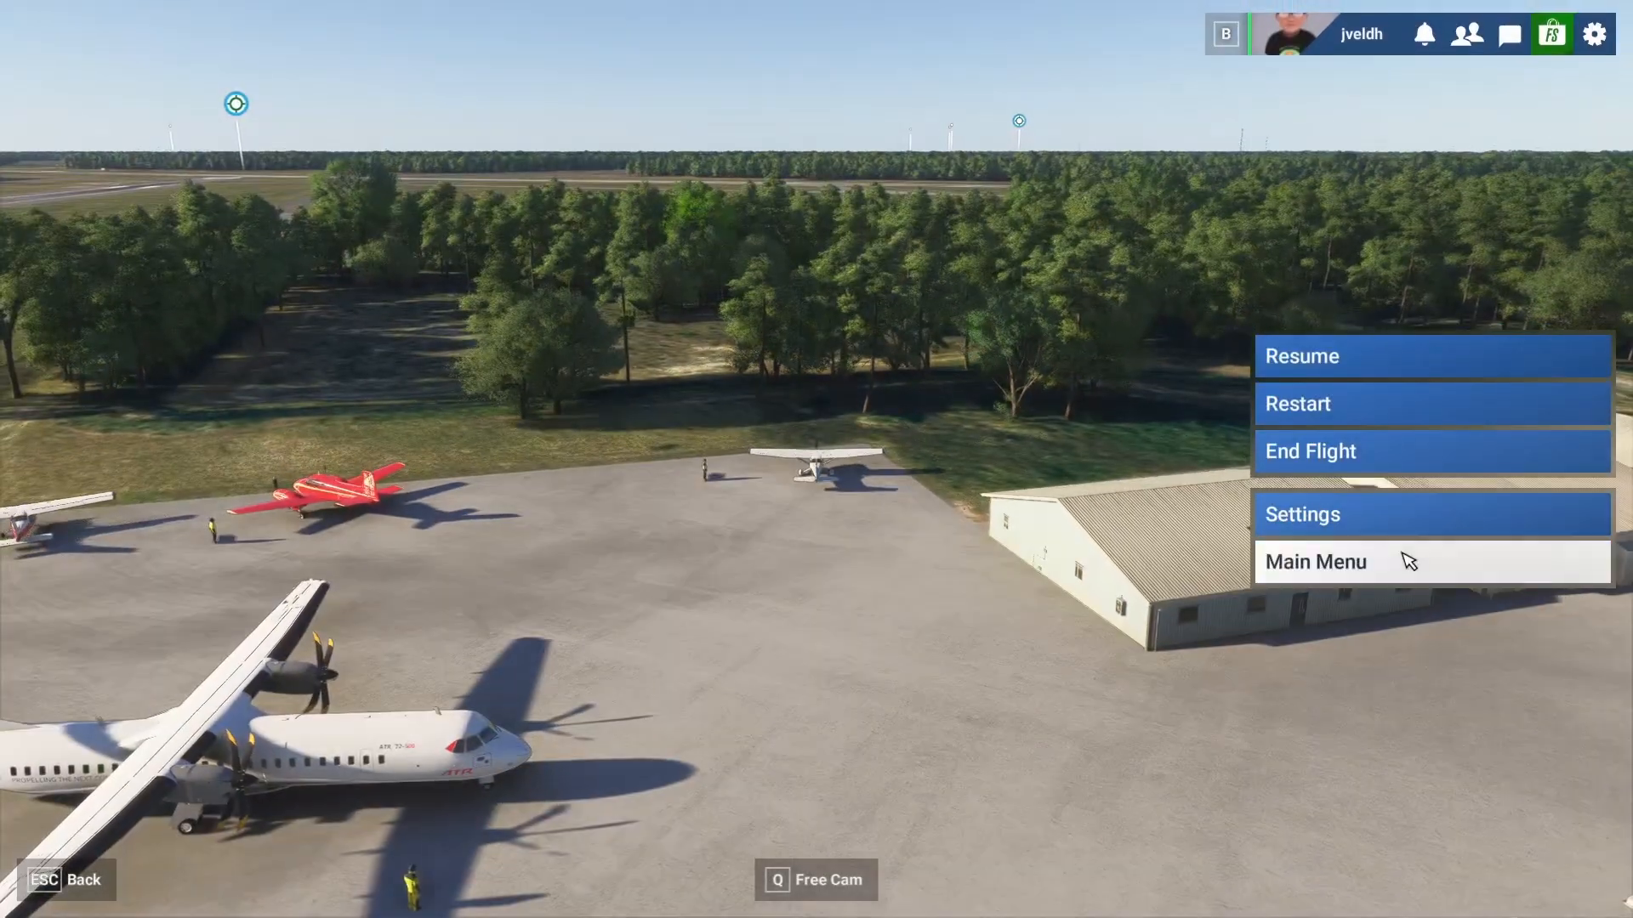
left_click(1360, 516)
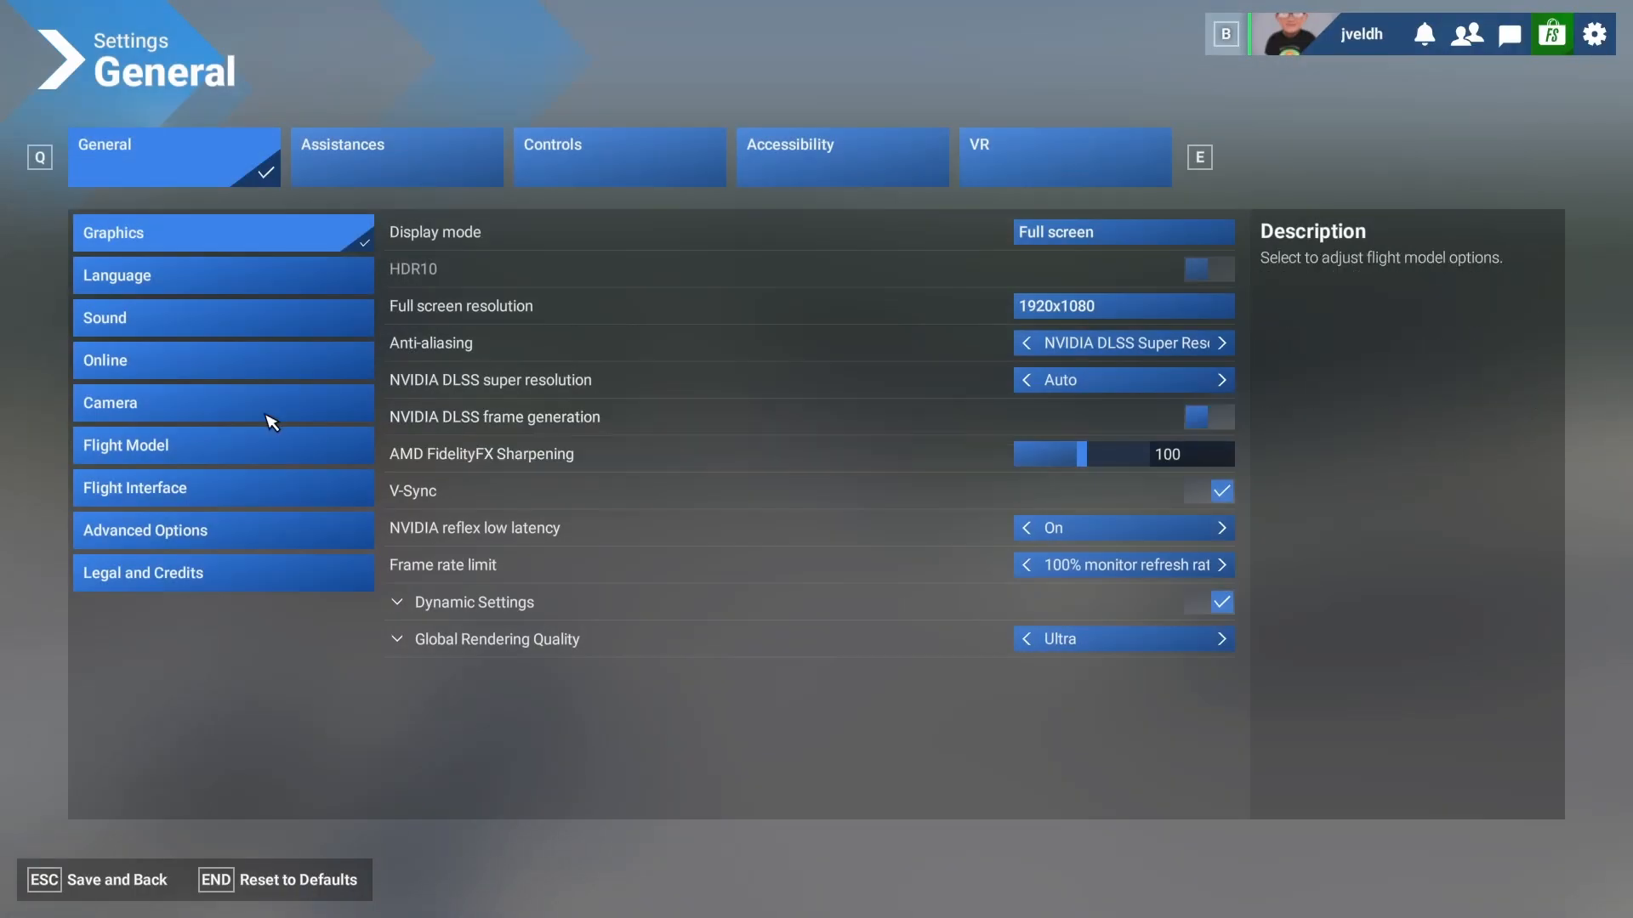
left_click(594, 167)
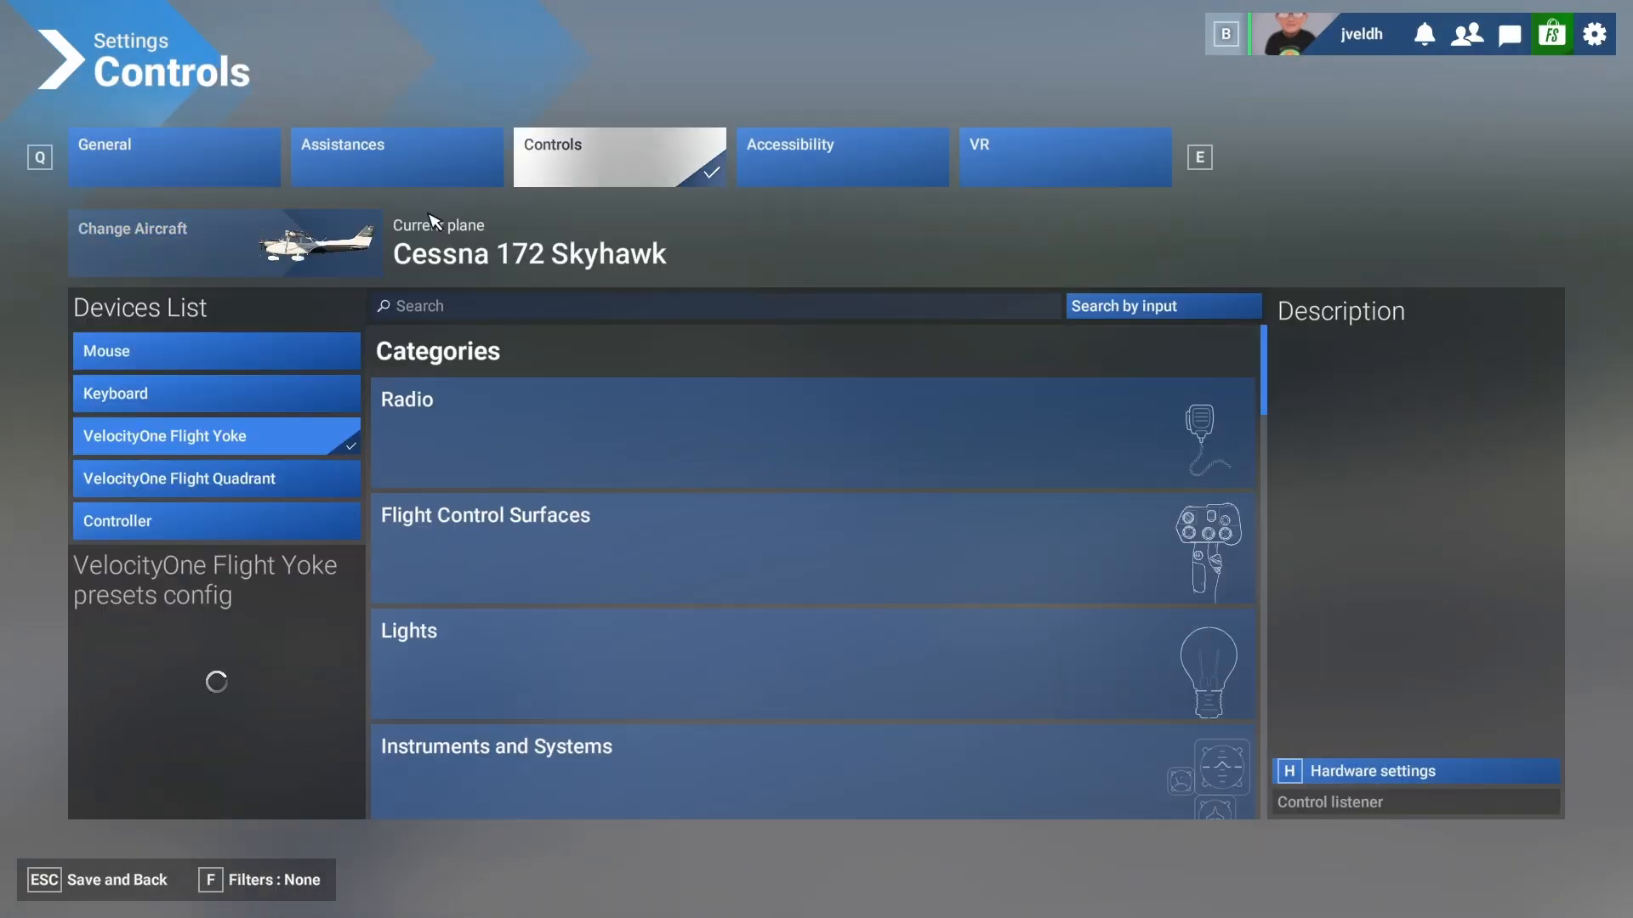